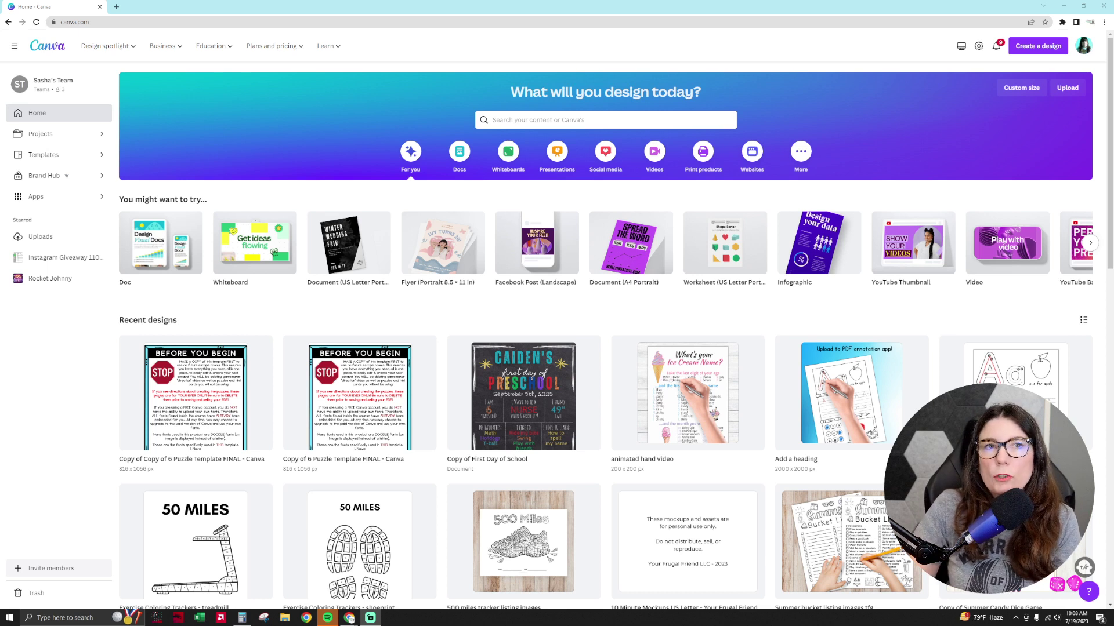
- Create a new custom-size design of 1080 × 1920 px
left_click(1042, 50)
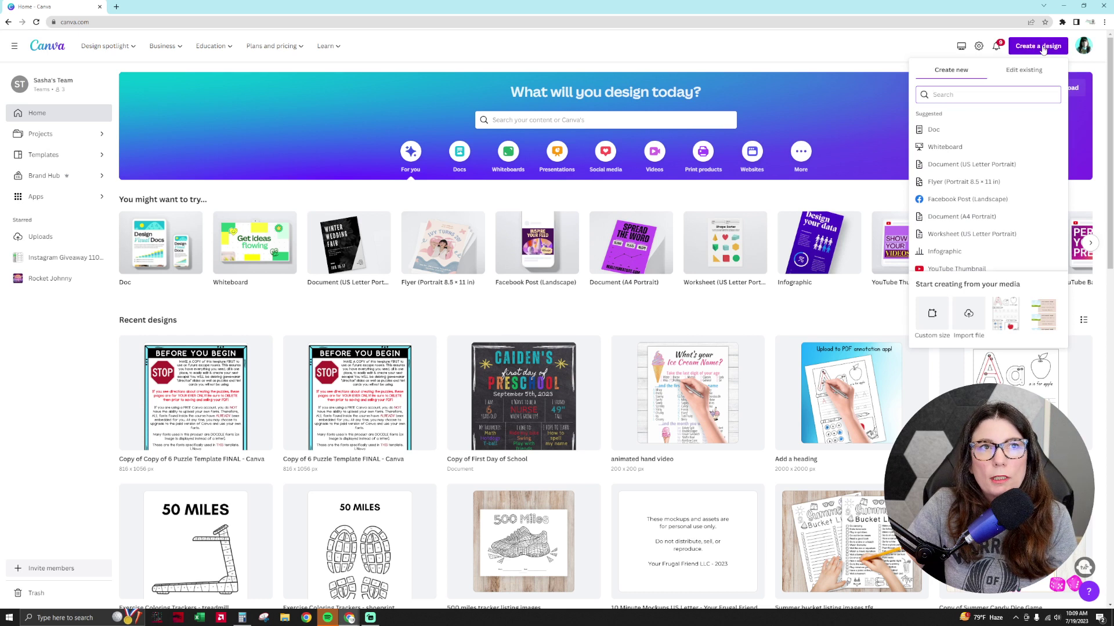
left_click(932, 313)
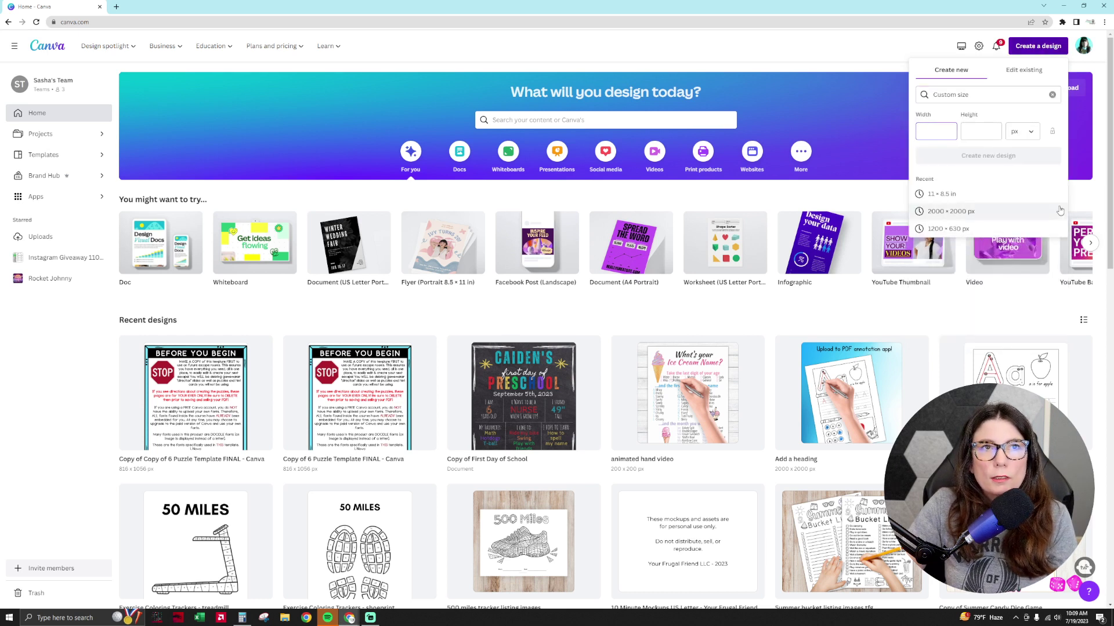
type("1080")
key("Tab")
type("19")
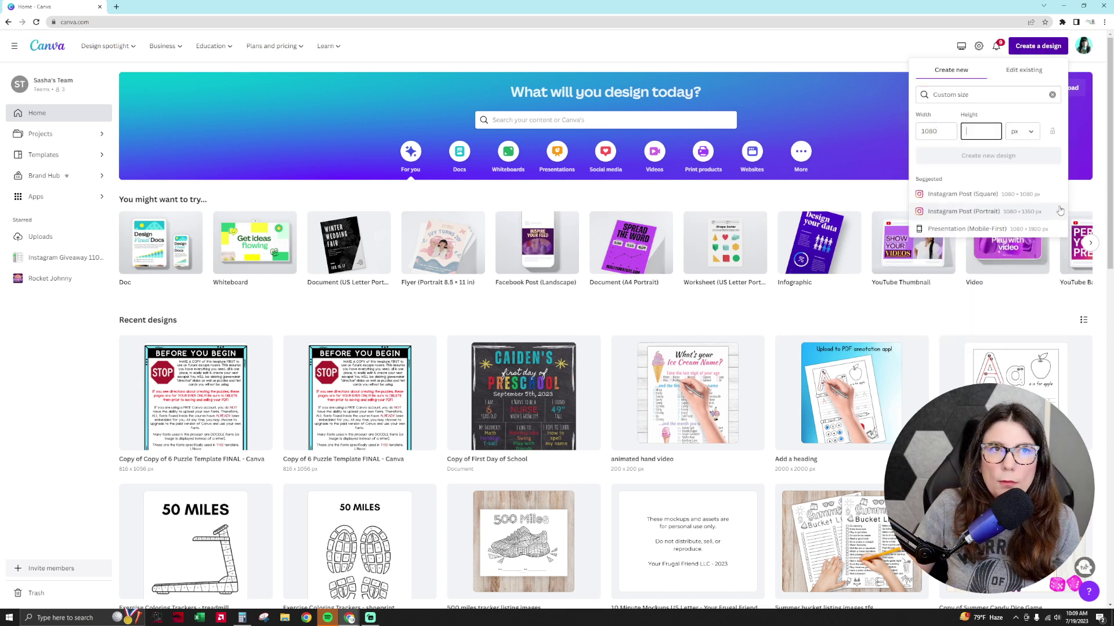
type("20")
key("Return")
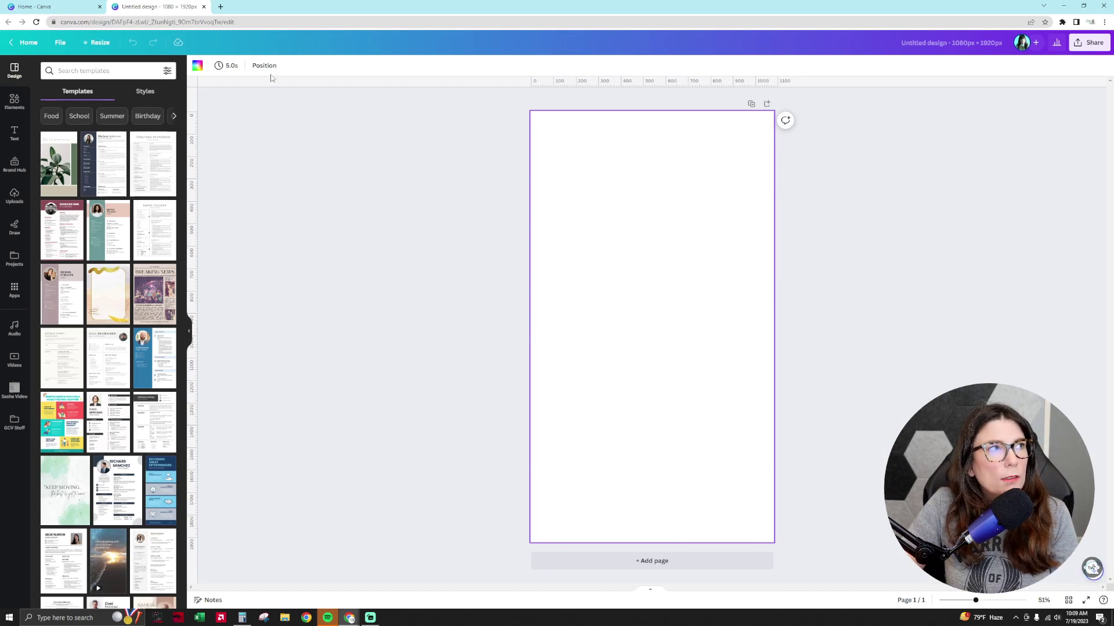
- Return to the Canva home page and scroll down to the recent designs
left_click(35, 6)
scroll(467, 380, "down", 1)
scroll(466, 380, "down", 5)
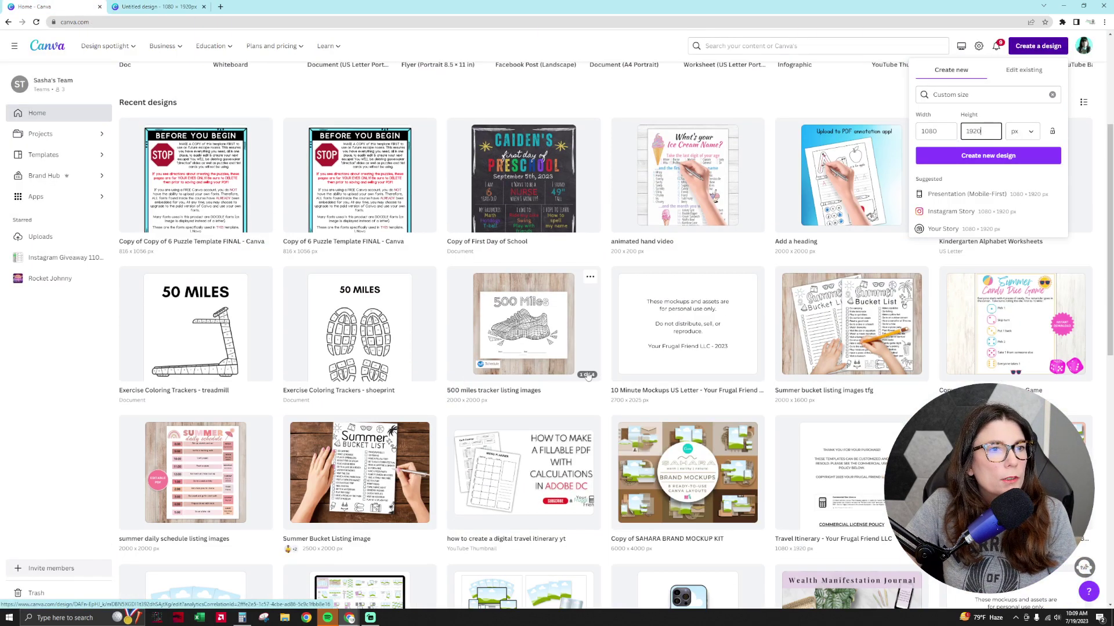
- Open the Travel Itinerary design and browse its cover, table of contents and trip overview pages
left_click(852, 440)
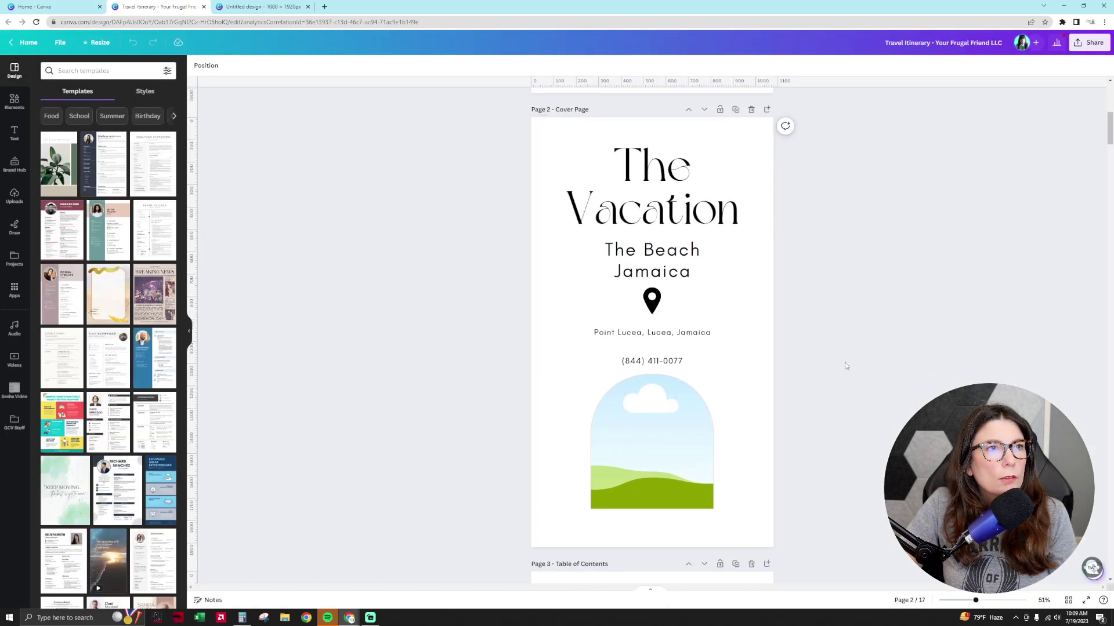
scroll(845, 366, "down", 7)
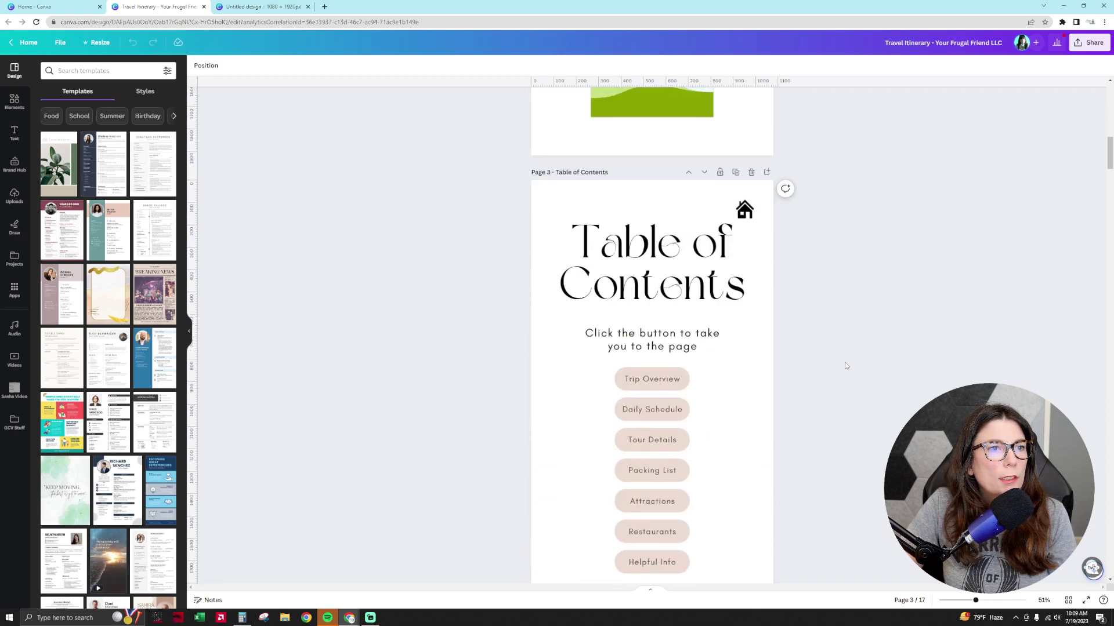
scroll(845, 366, "down", 5)
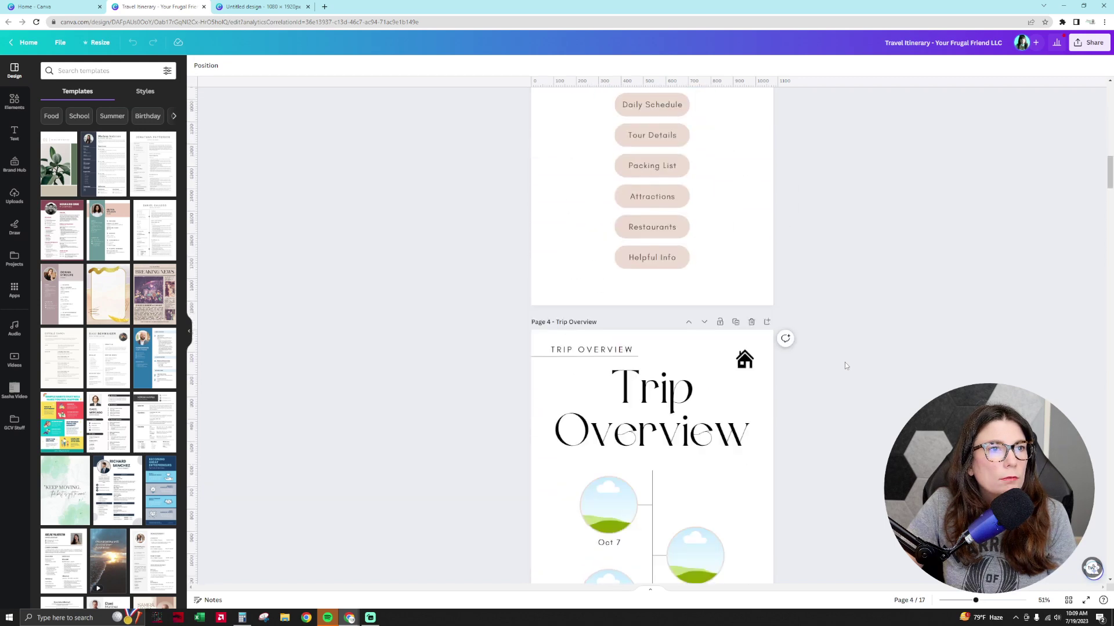
scroll(845, 365, "up", 7)
scroll(845, 365, "up", 5)
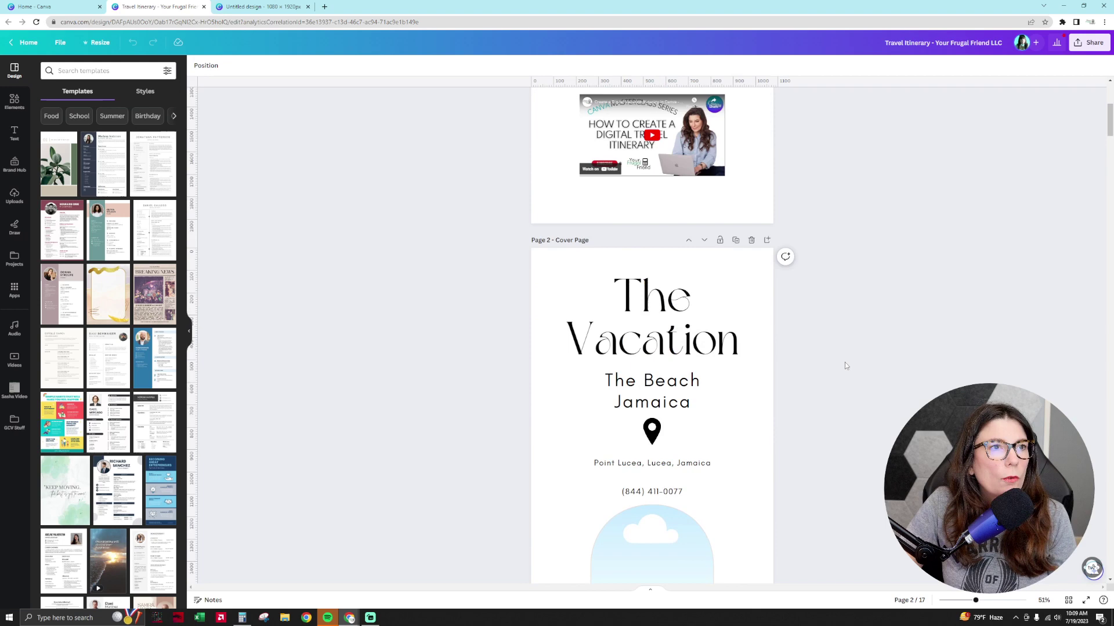
- Add a heading to the blank design, enlarge it and move it to the page top
left_click(256, 5)
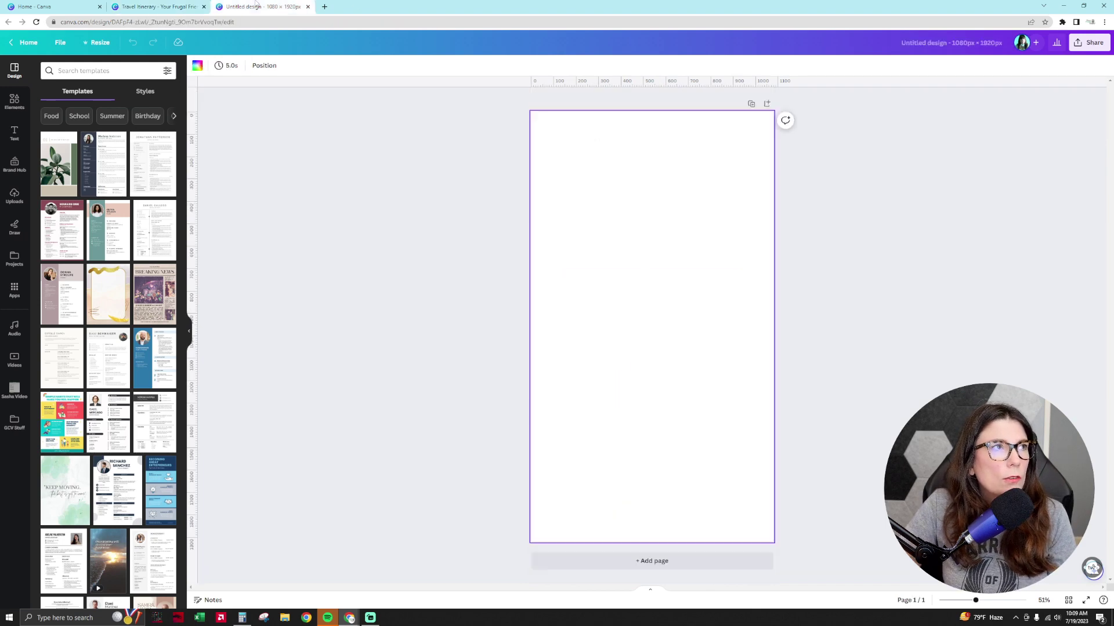
left_click(15, 133)
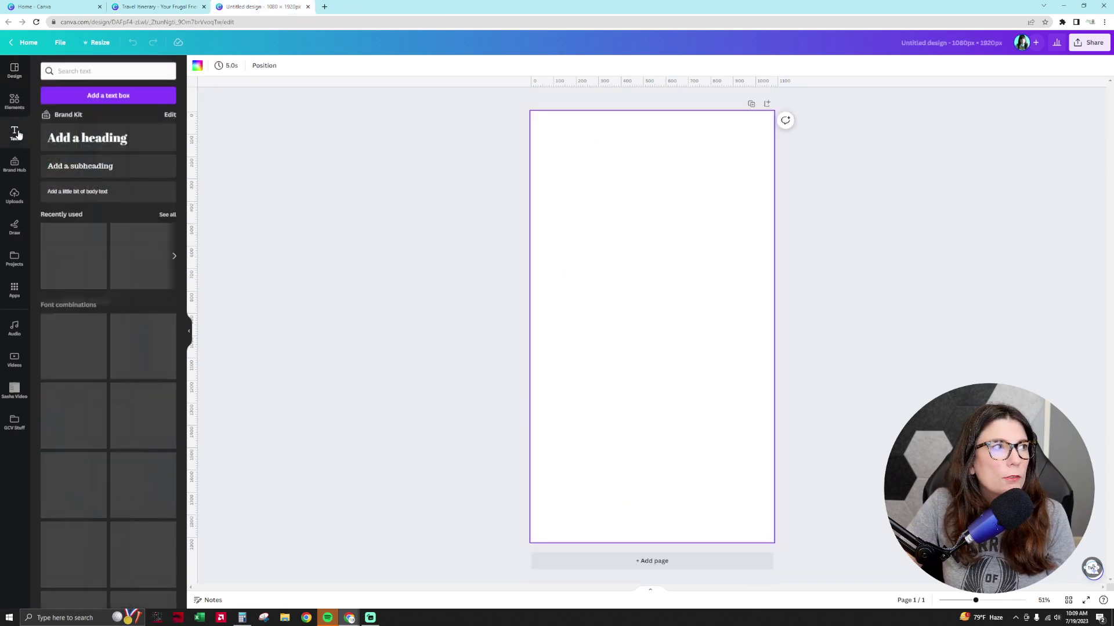
left_click(133, 129)
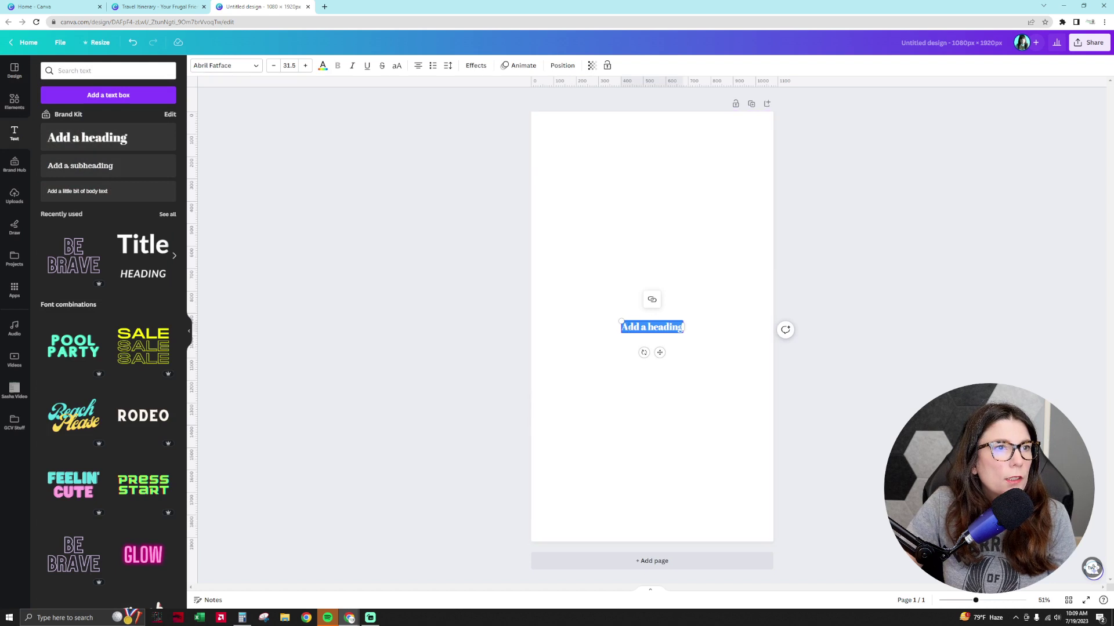
left_click_drag(621, 322, 649, 169)
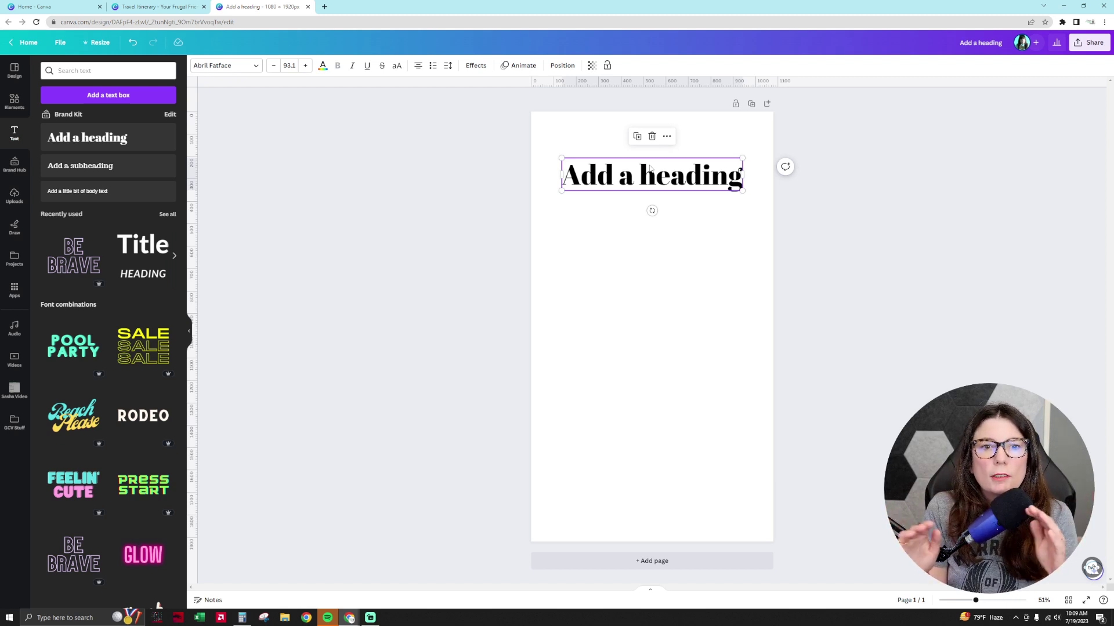
mouse_move(650, 167)
left_mouse_down()
mouse_move(609, 170)
mouse_move(668, 166)
mouse_move(631, 184)
mouse_move(663, 181)
left_mouse_up()
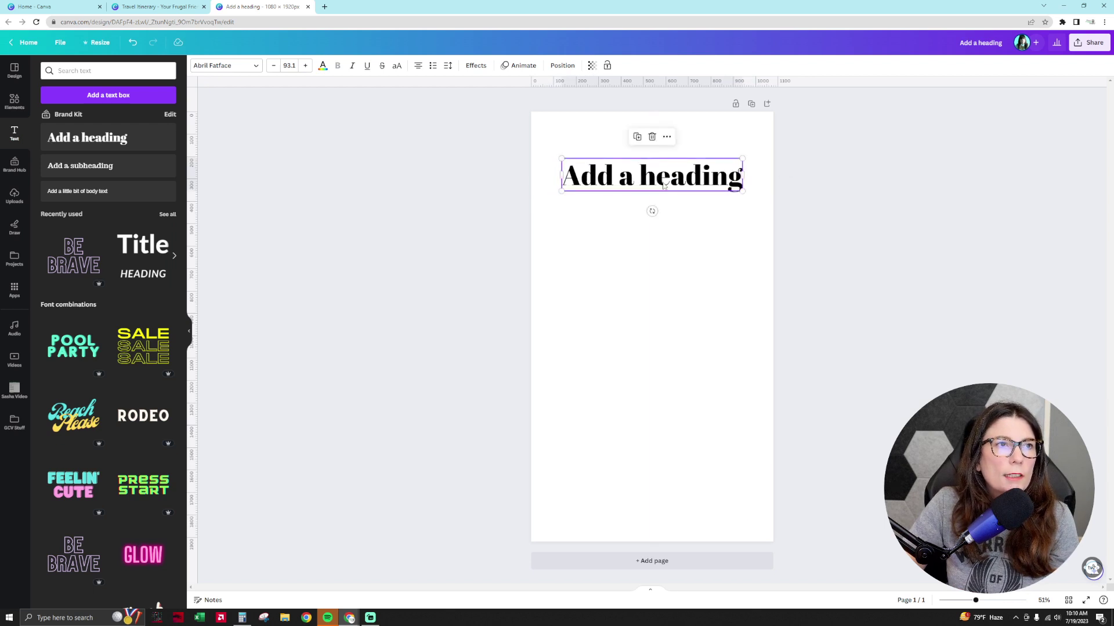
- Replace the heading text with 'The' / 'Vacation' on two lines and select both lines
double_click(663, 181)
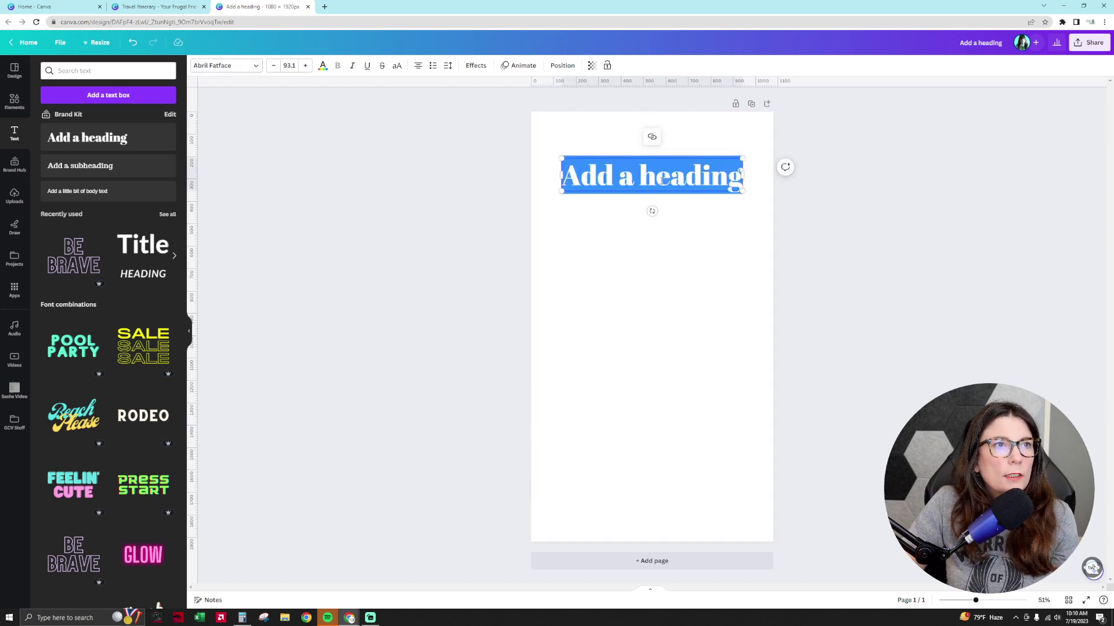
type("The")
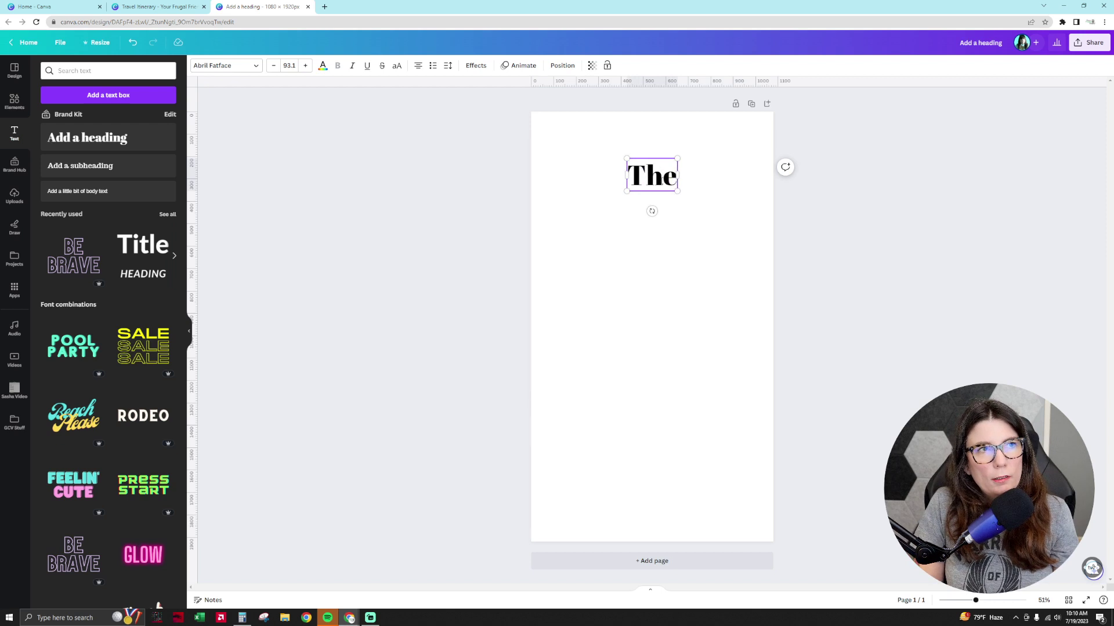
key("Return")
type("Vacation")
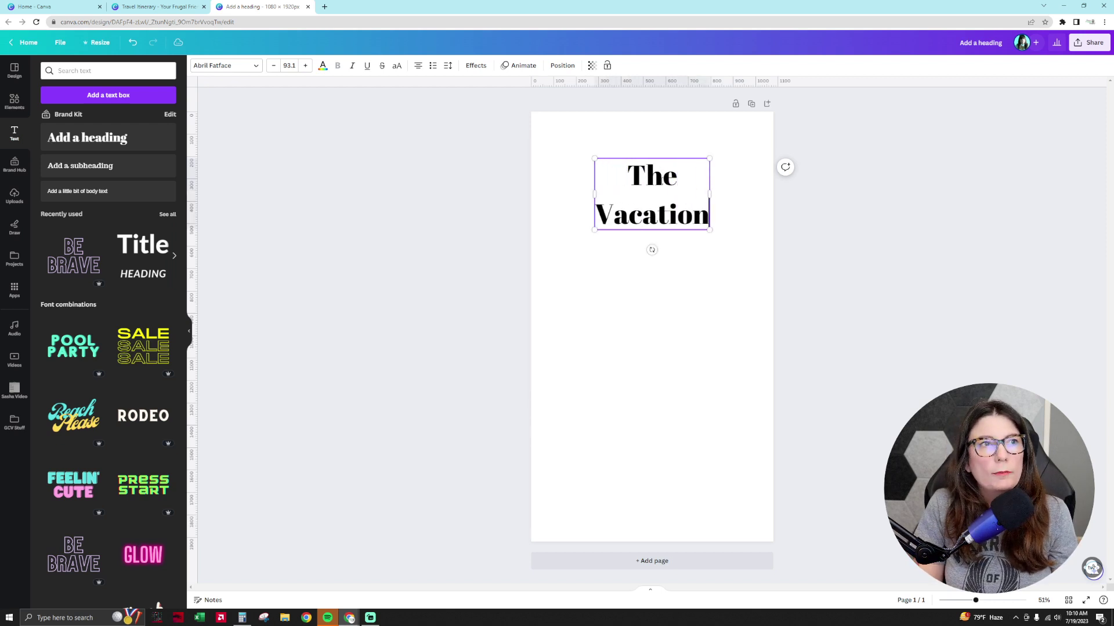
double_click(664, 227)
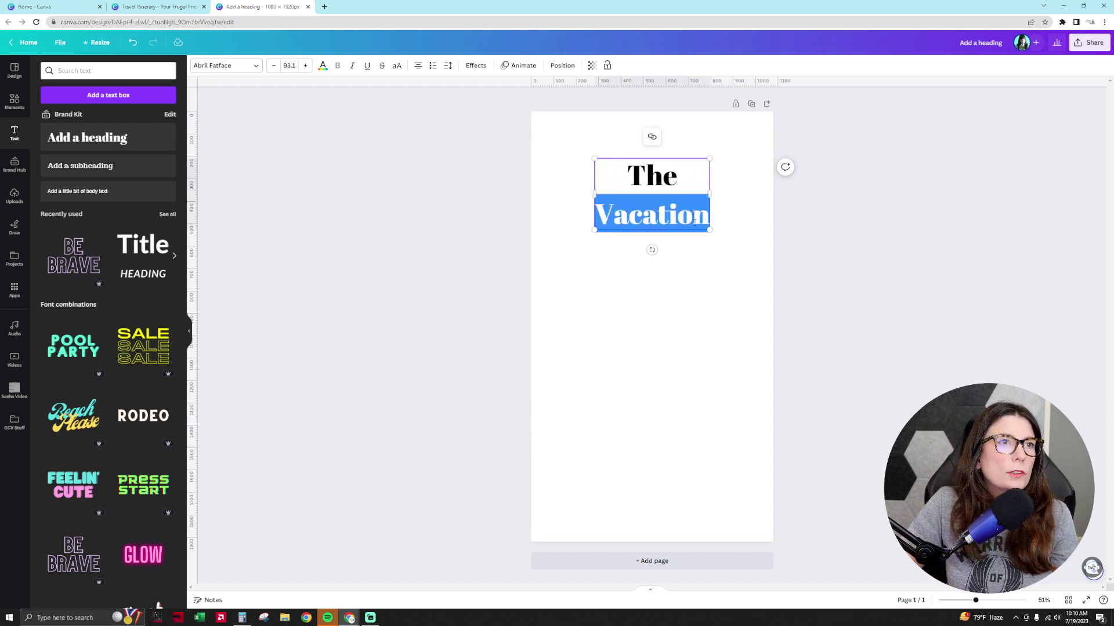
left_click(695, 222)
left_click_drag(707, 223, 618, 169)
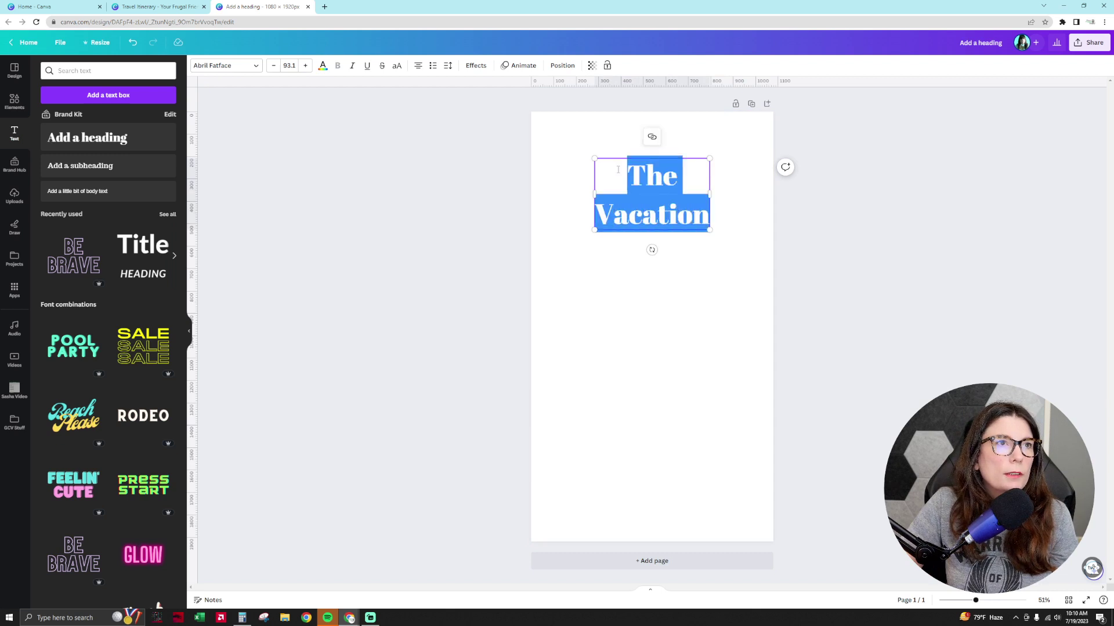
- Set the heading font to Dream Avenue via a 'dream' font search
left_click(225, 65)
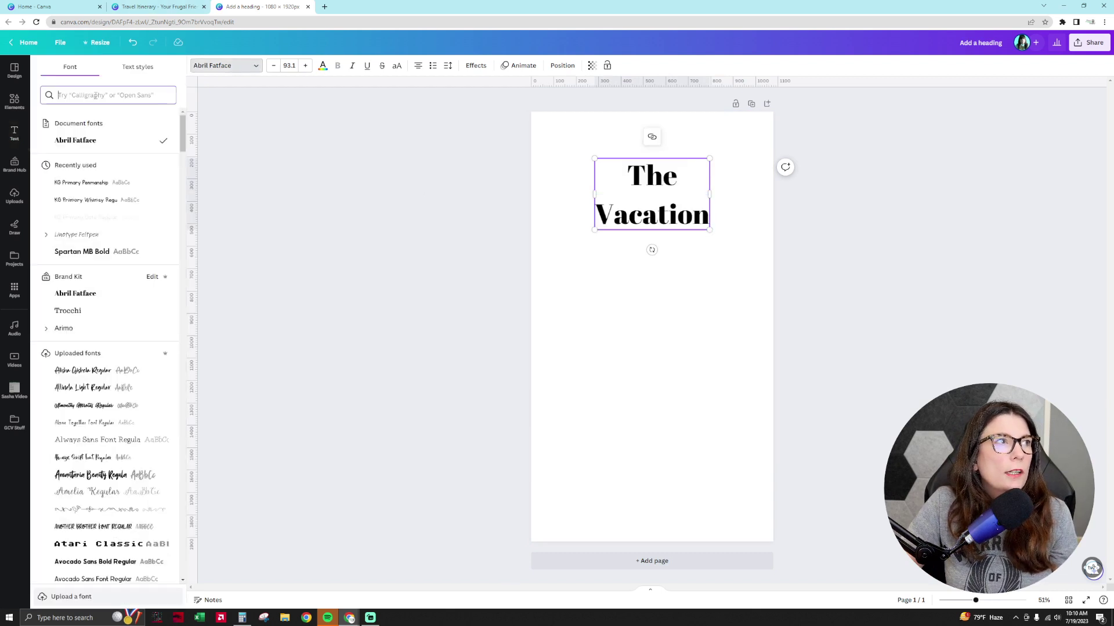
left_click(96, 95)
type("dream")
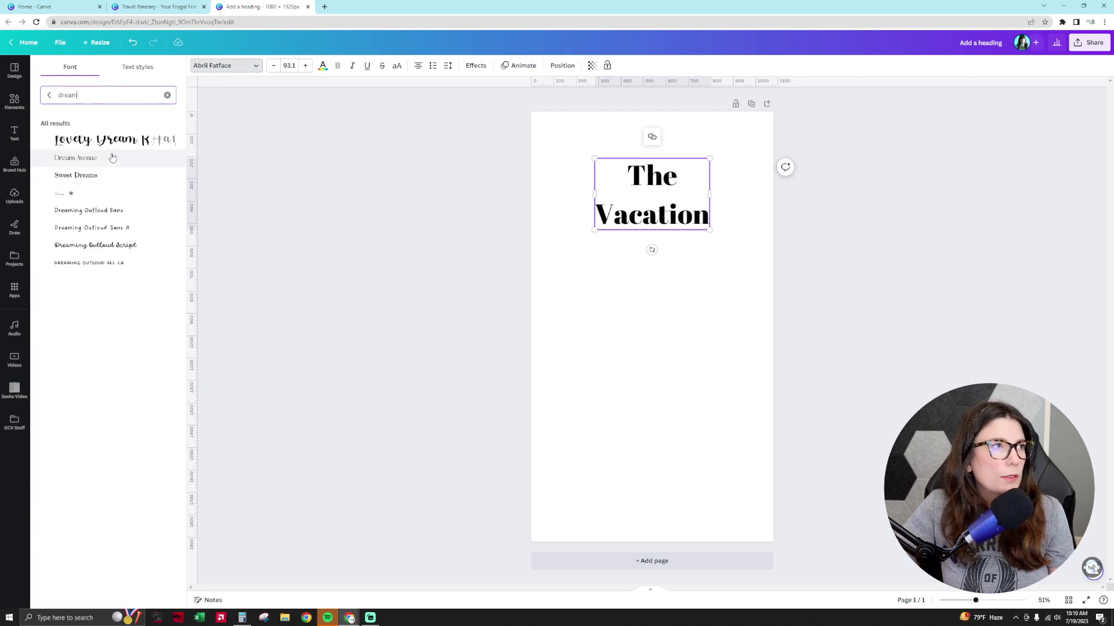
left_click(112, 158)
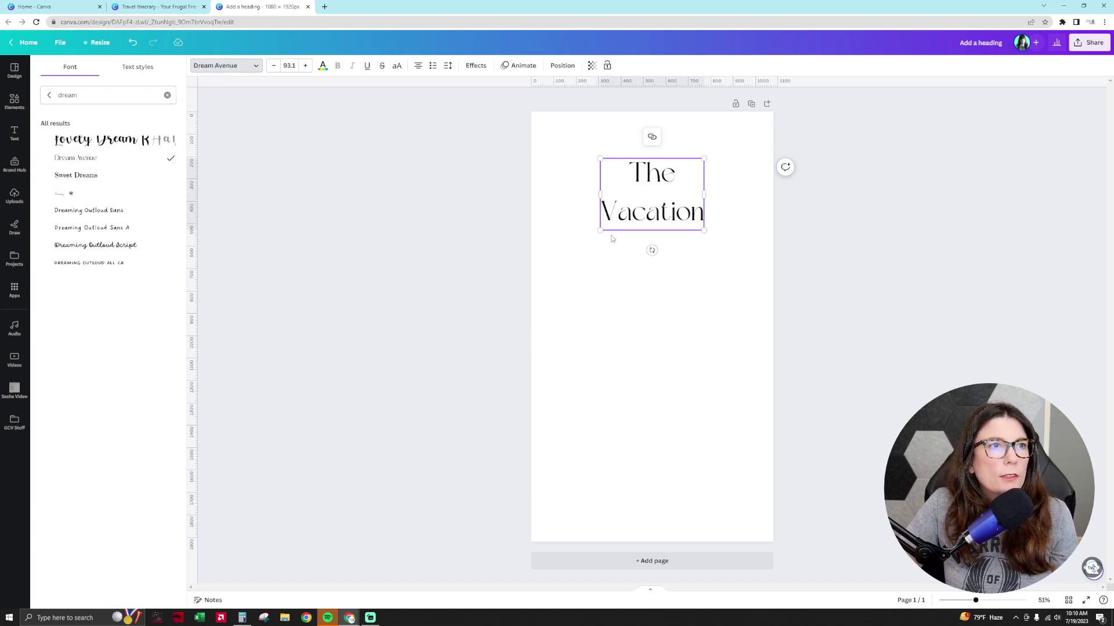
- Reduce the heading's line spacing from 1.4 to 1.08
left_click(673, 174)
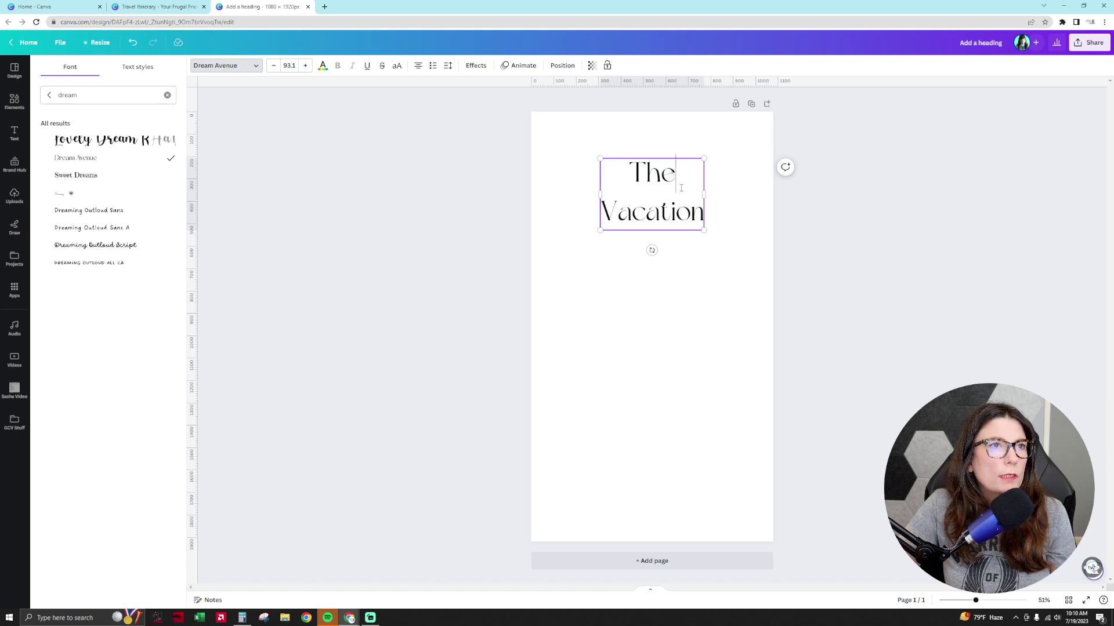
key("ctrl+a")
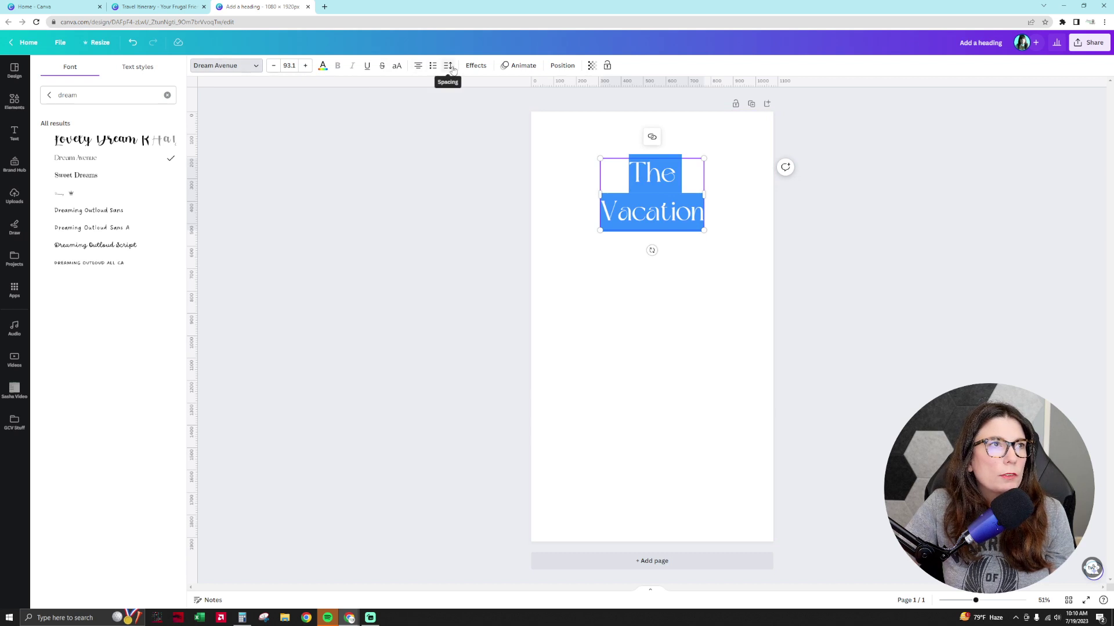
left_click(453, 67)
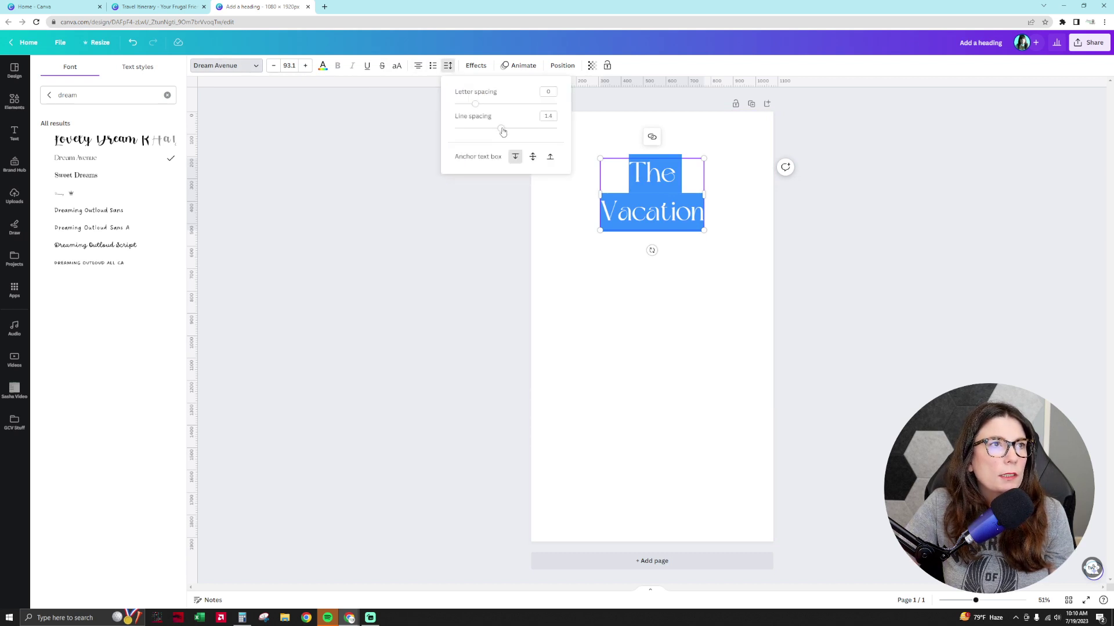
left_click_drag(501, 129, 485, 130)
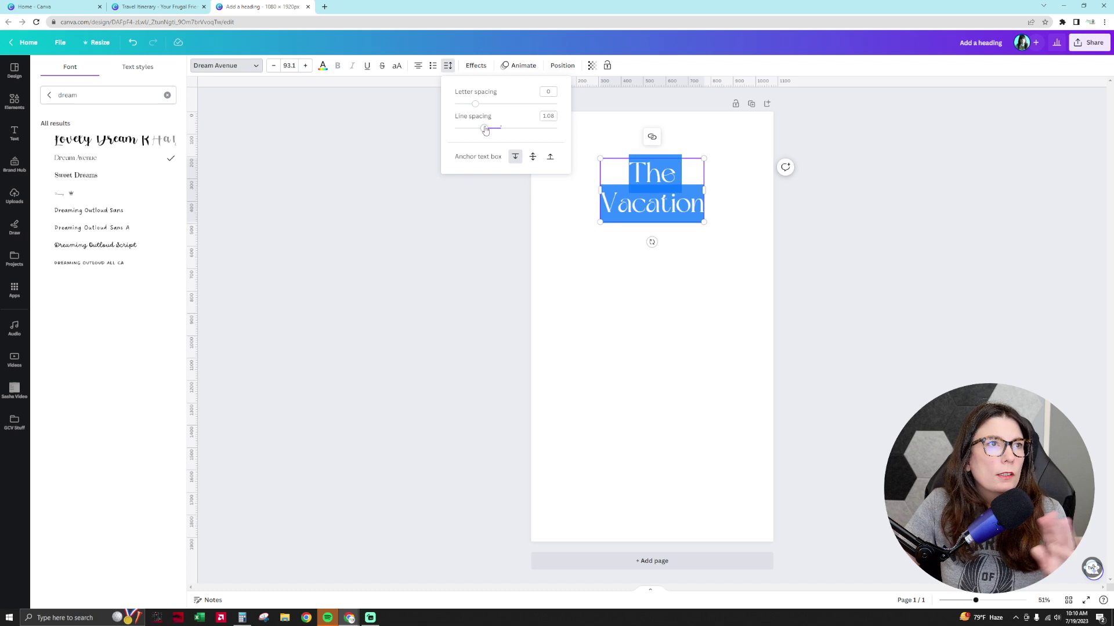
- Enlarge The Vacation heading to size 150 and centre it horizontally on the page
left_click(588, 221)
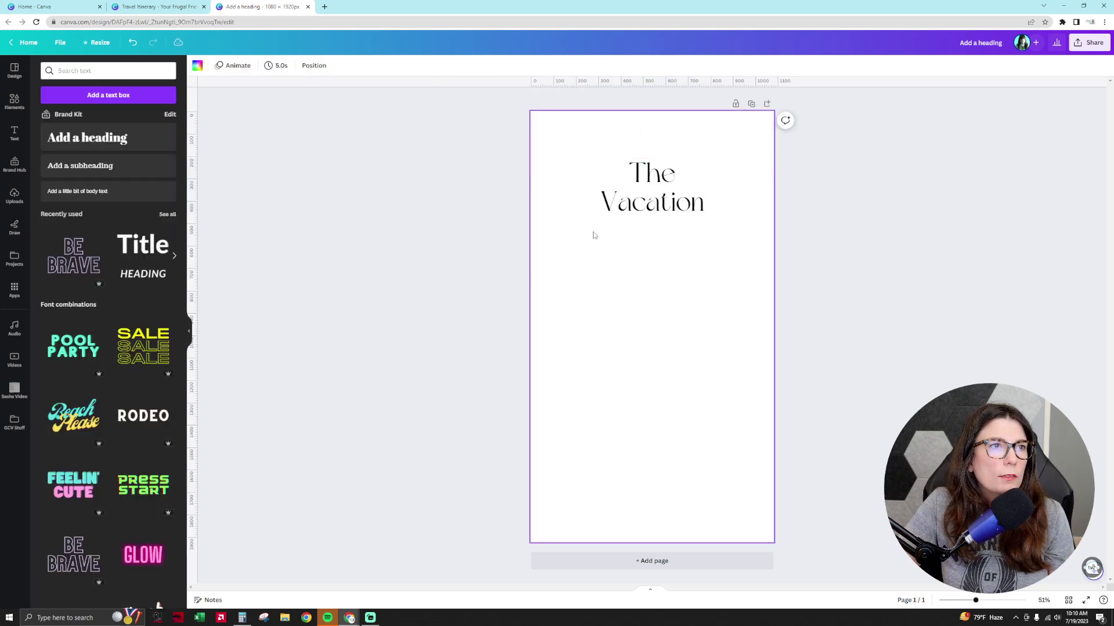
left_click(616, 215)
left_click_drag(599, 220, 536, 259)
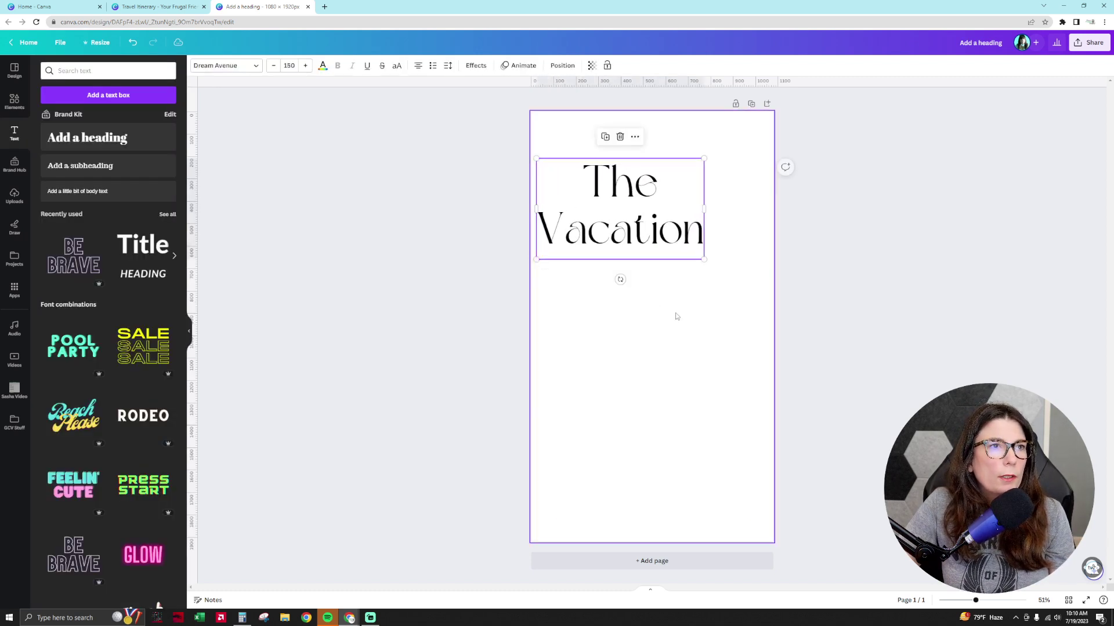
left_click(676, 316)
left_click_drag(663, 216, 696, 216)
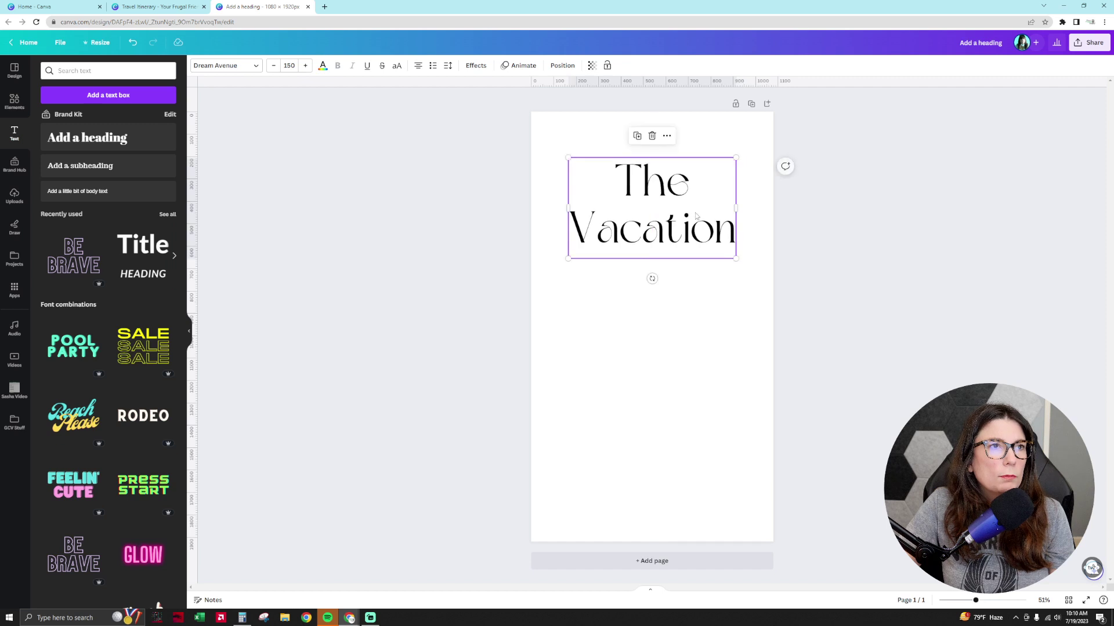
left_click(562, 65)
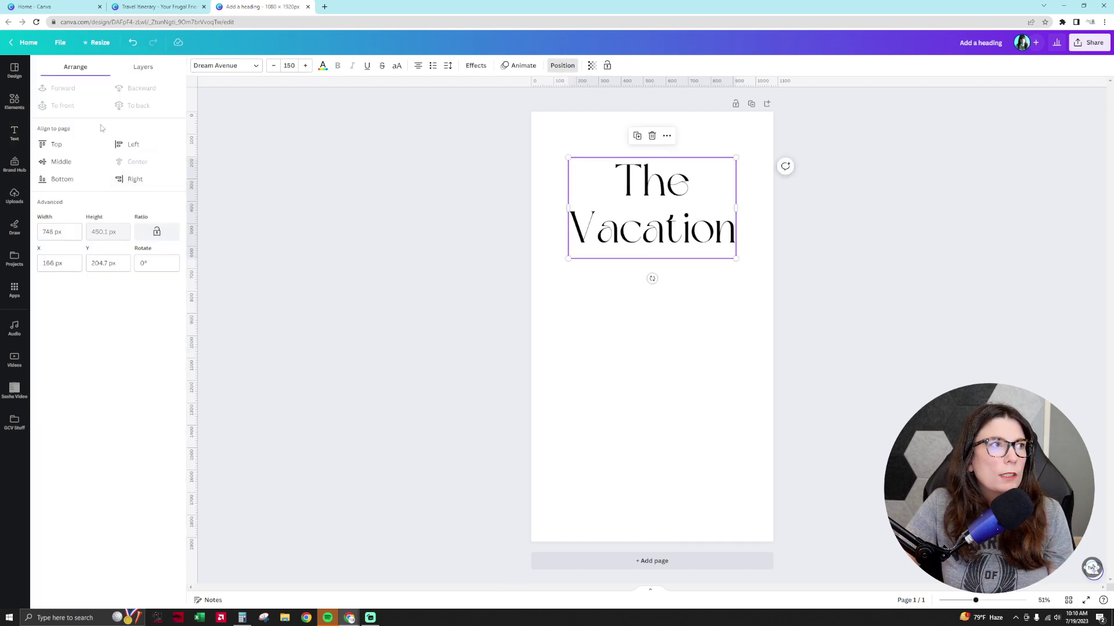
left_click(659, 325)
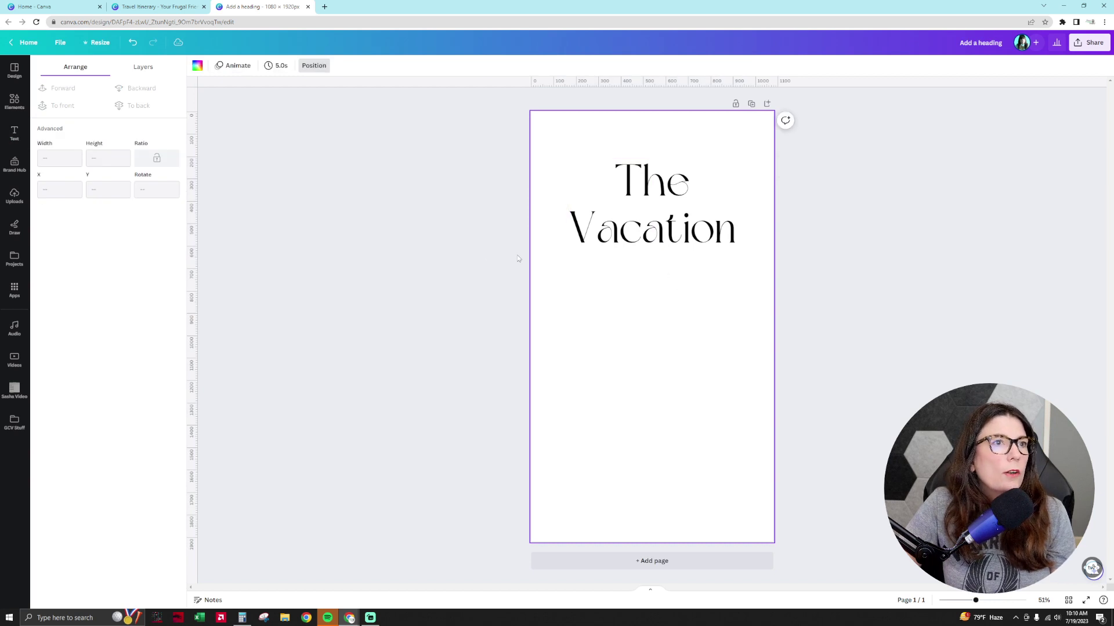
- Check The Beach Jamaica text on the Travel Itinerary cover, then reselect The Vacation heading
left_click(146, 6)
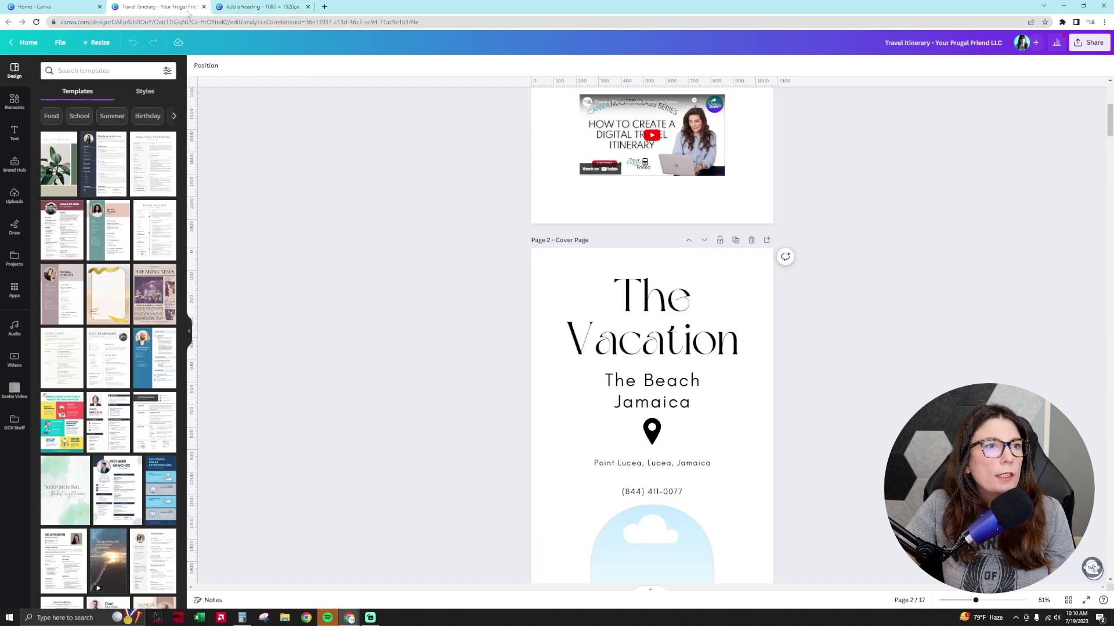
left_click(673, 404)
key("ctrl+Tab")
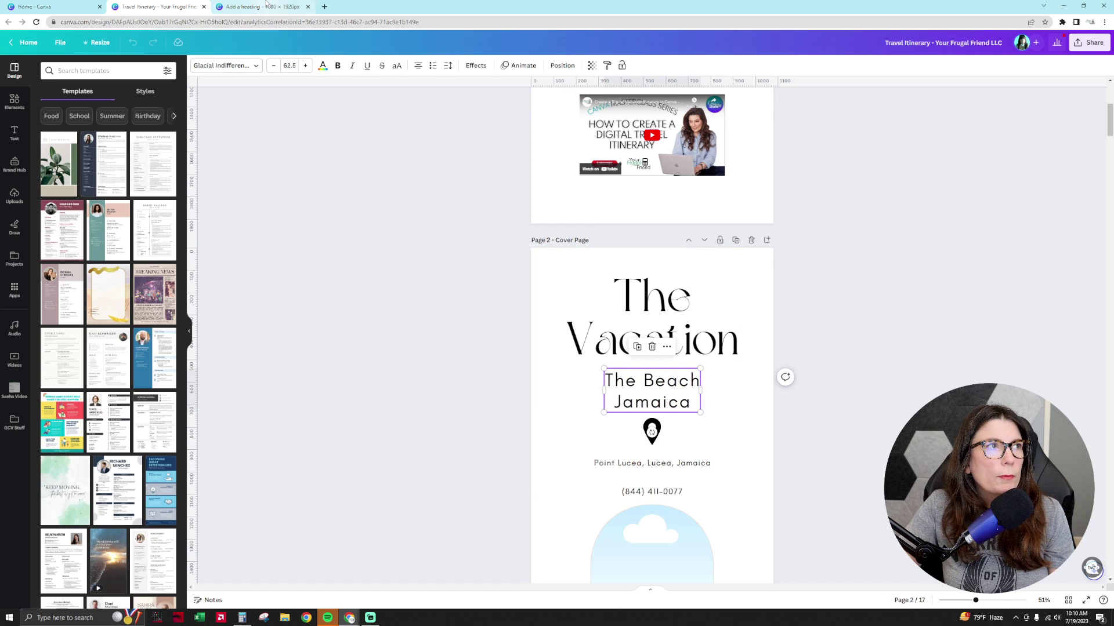
left_click(696, 169)
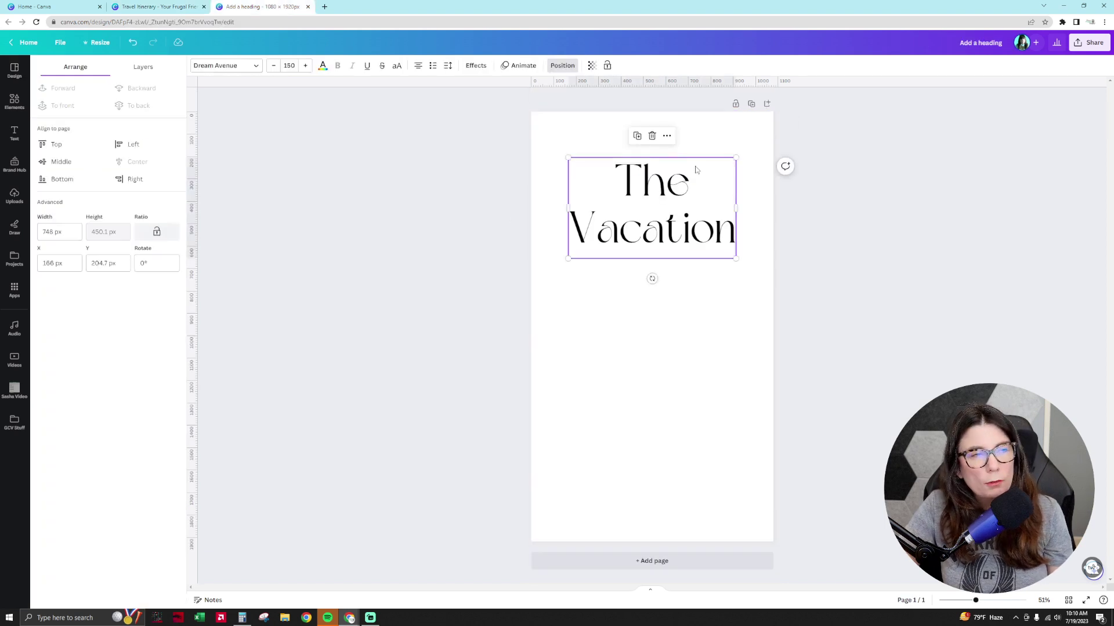
- Duplicate The Vacation heading and place the copy below the original
key("ctrl+d")
left_click_drag(692, 192, 691, 303)
left_click(660, 202)
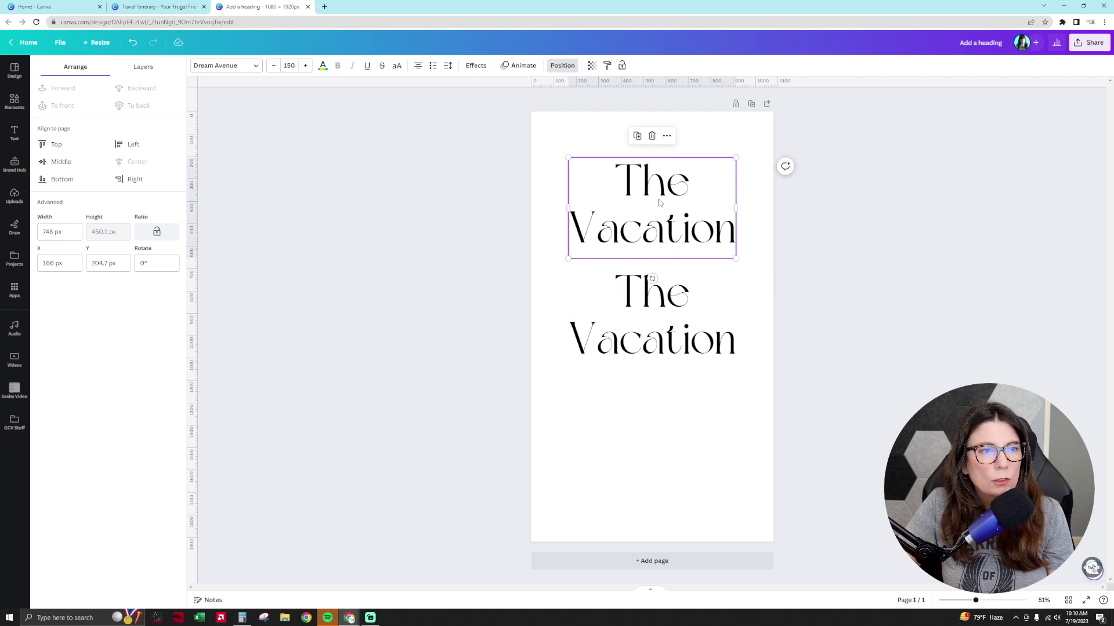
right_click(660, 203)
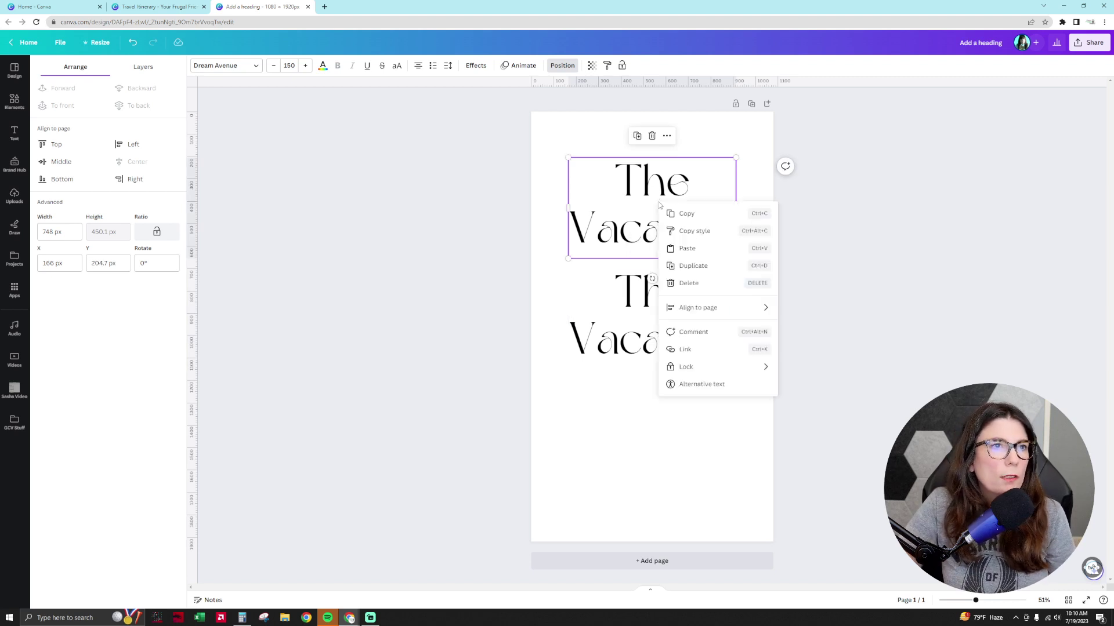
left_click(704, 266)
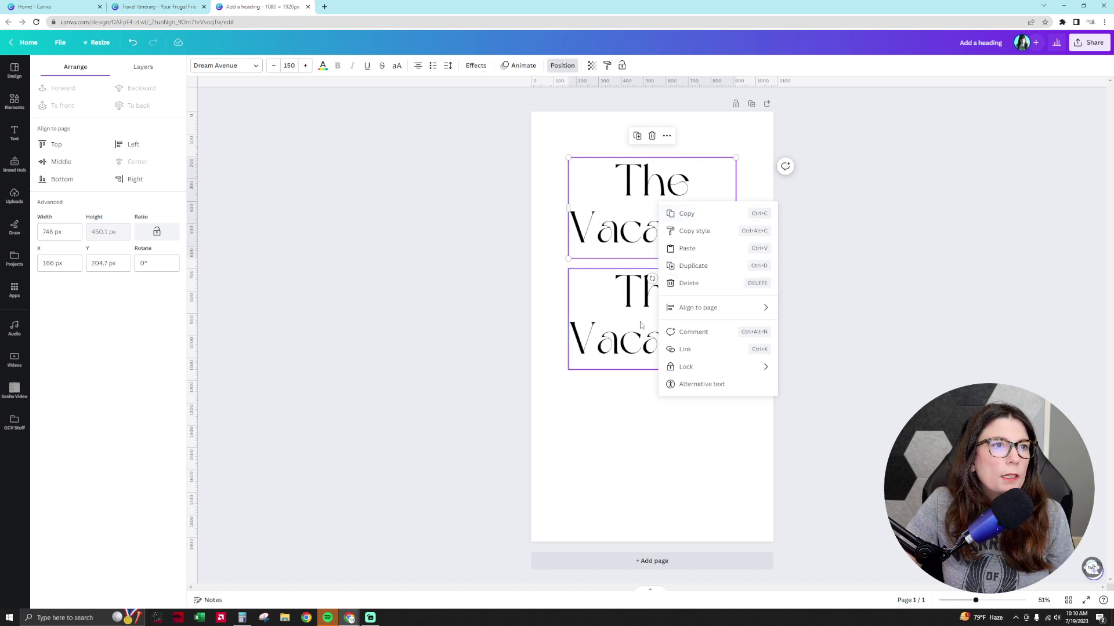
- Search fonts for 'corporate' and try Mina on the lower heading
left_click(227, 65)
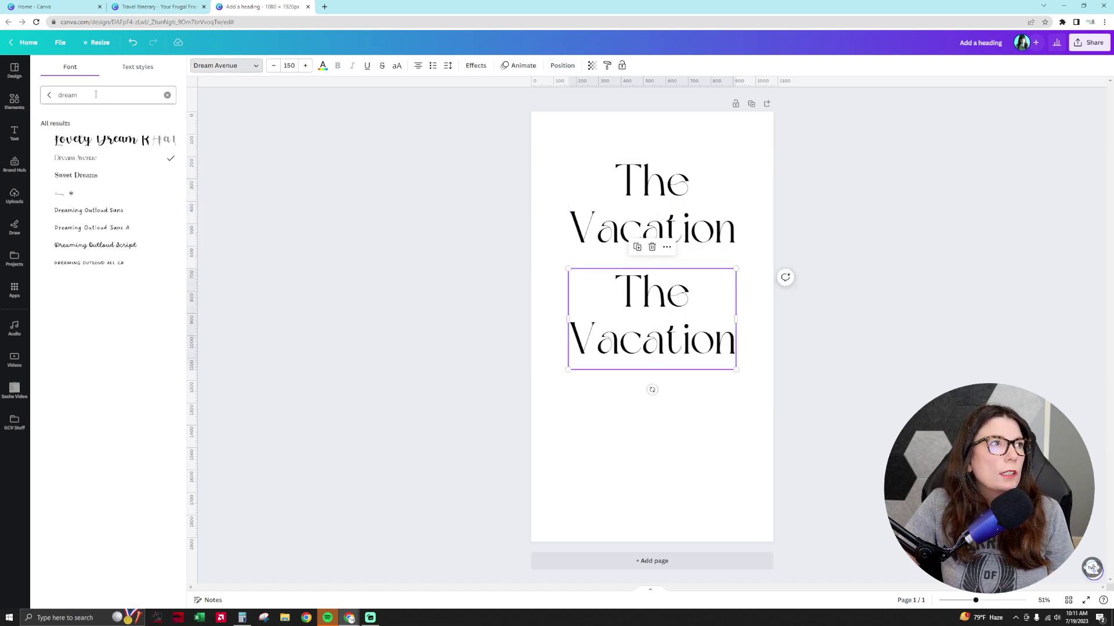
double_click(91, 99)
type("c")
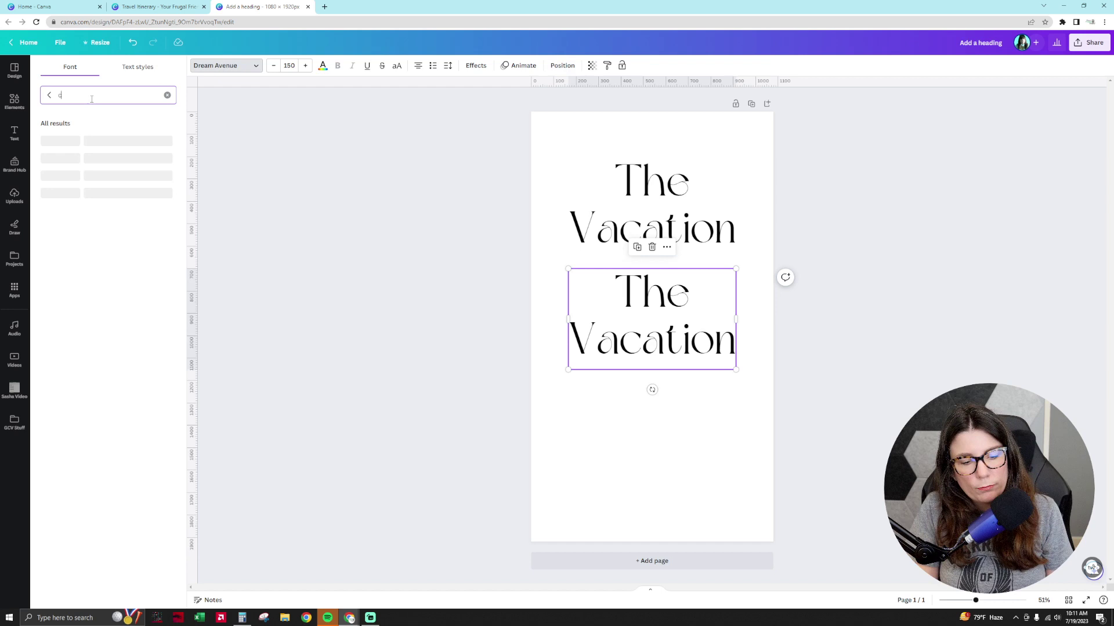
type("orporate")
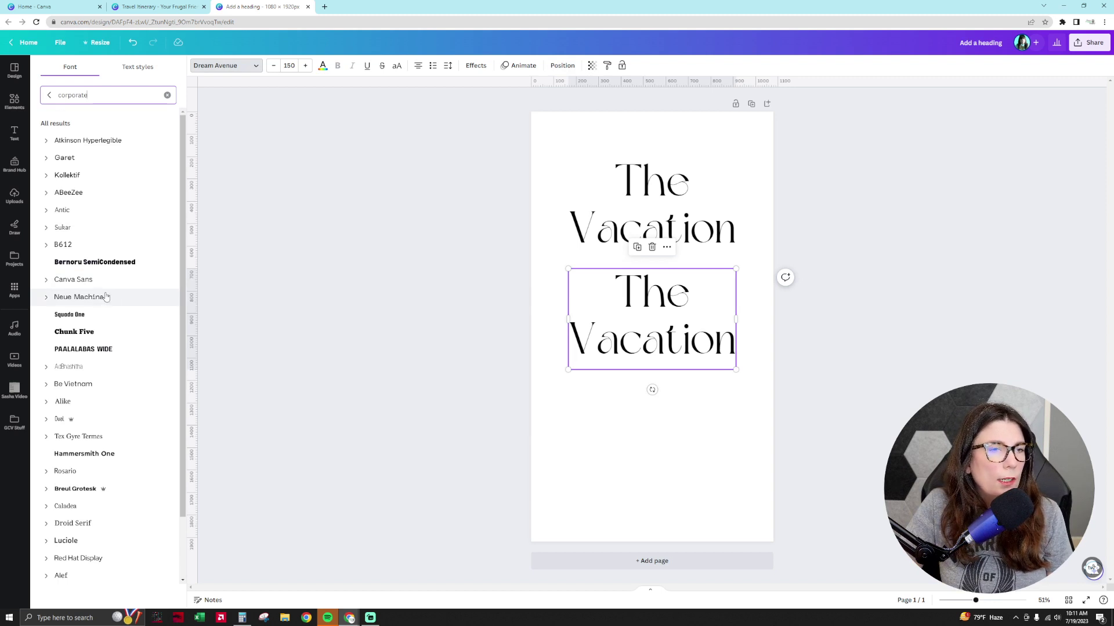
scroll(107, 360, "down", 1)
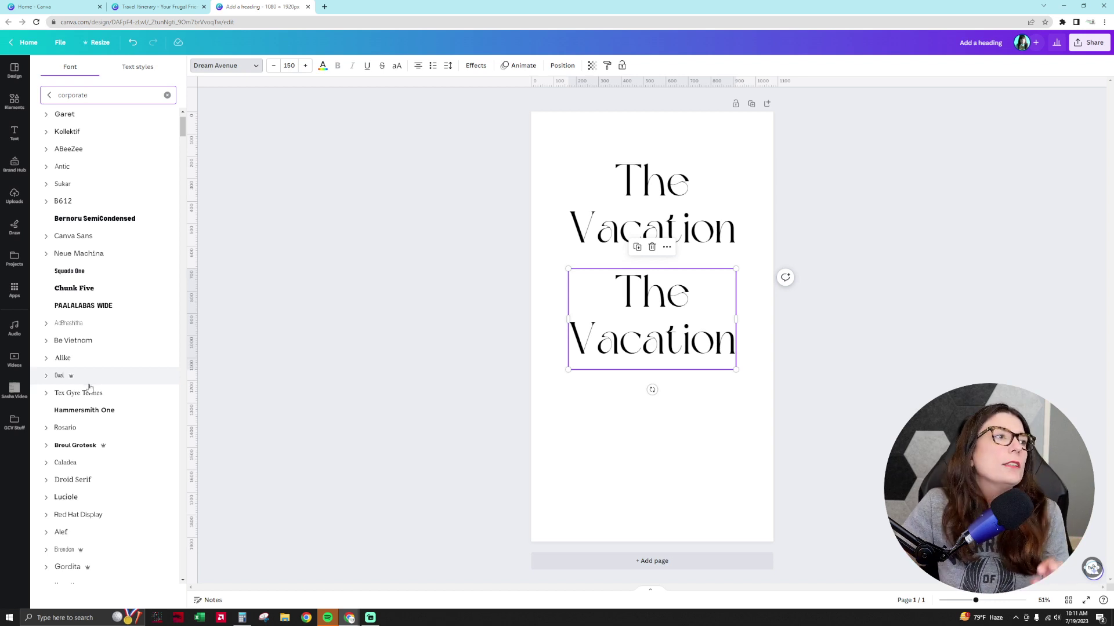
scroll(139, 236, "down", 3)
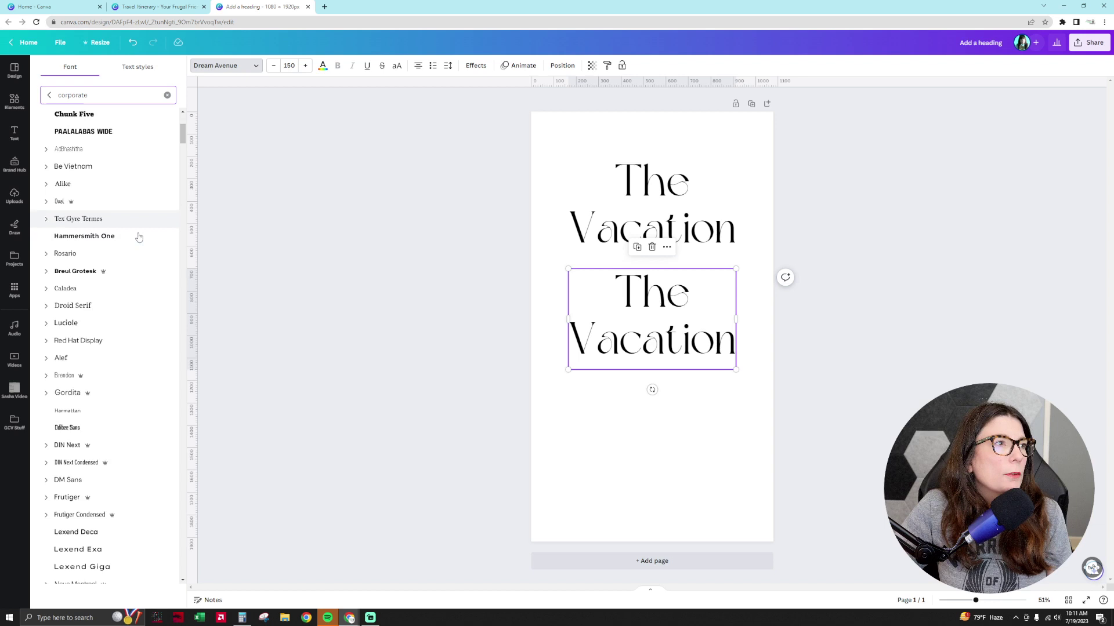
scroll(138, 236, "down", 10)
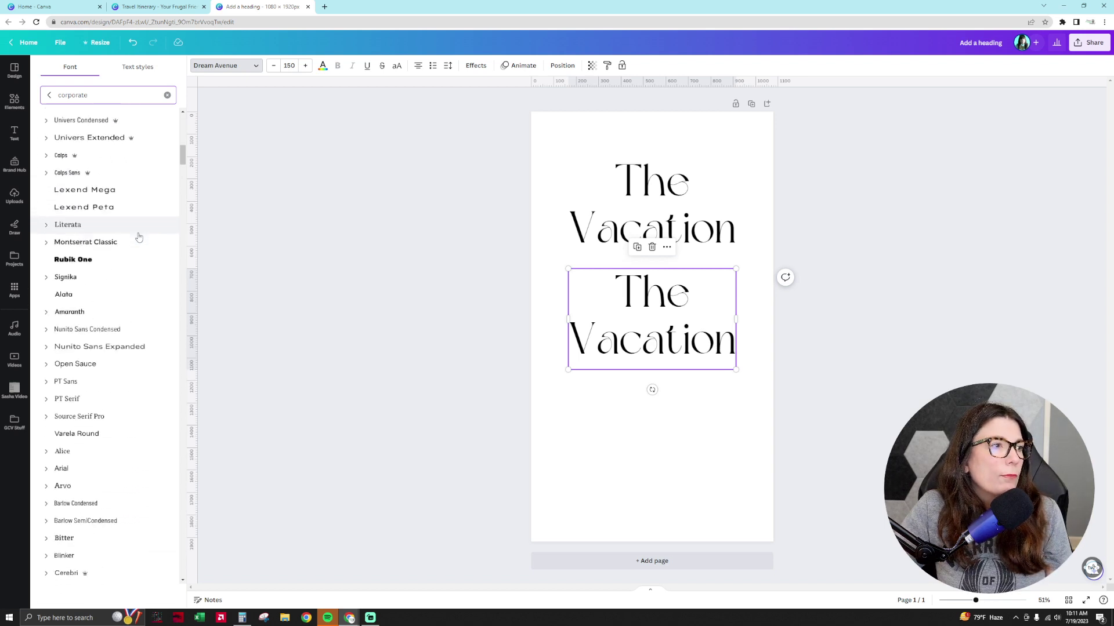
scroll(139, 236, "down", 2)
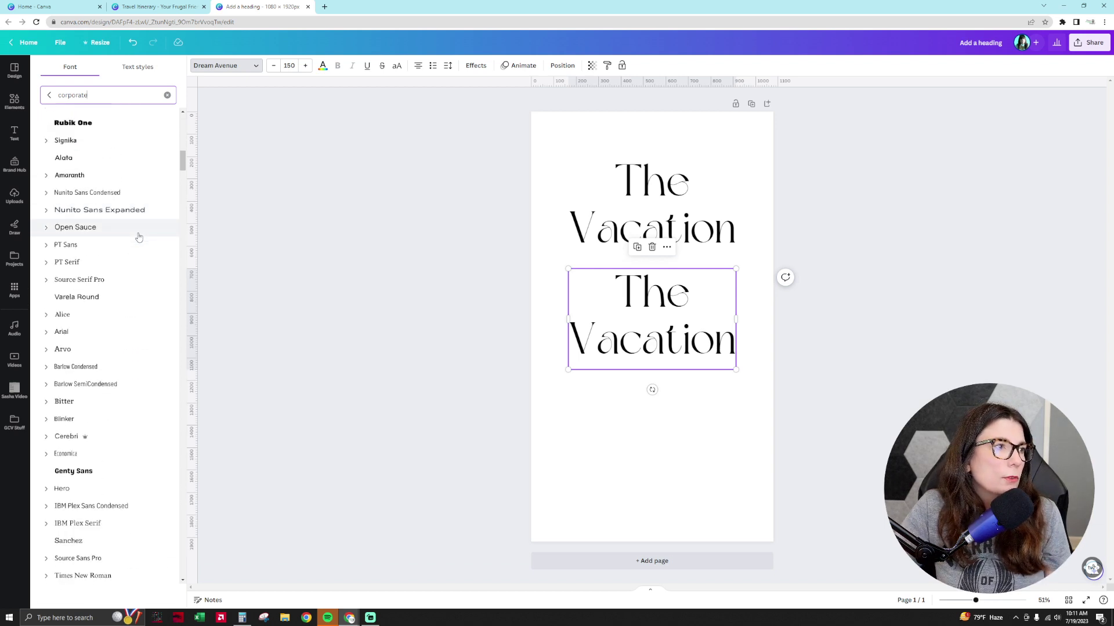
scroll(138, 237, "down", 1)
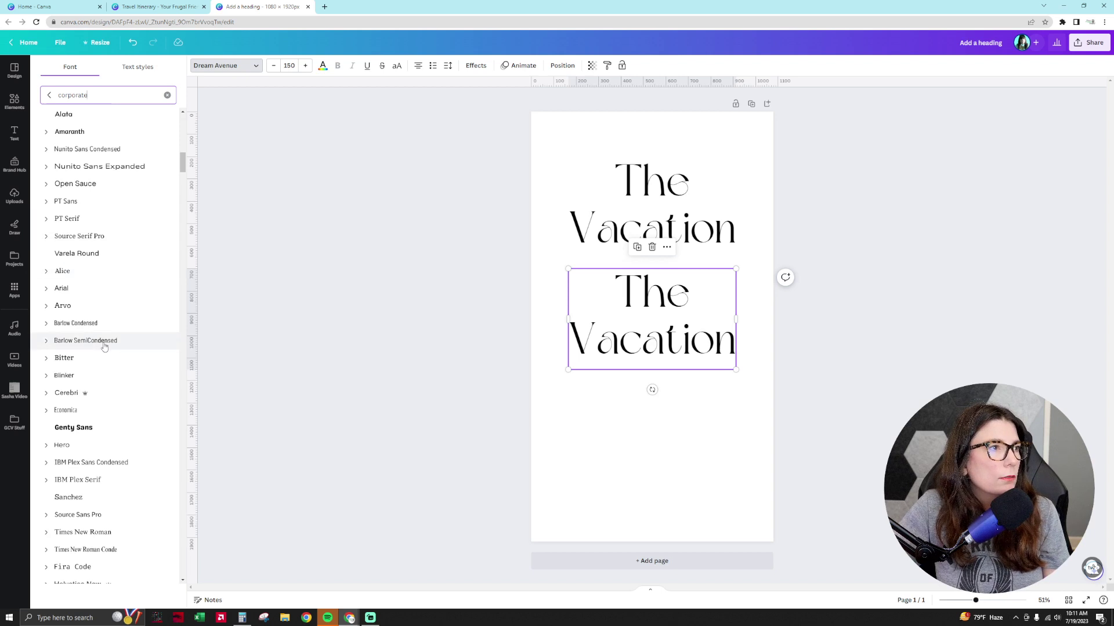
scroll(105, 346, "down", 3)
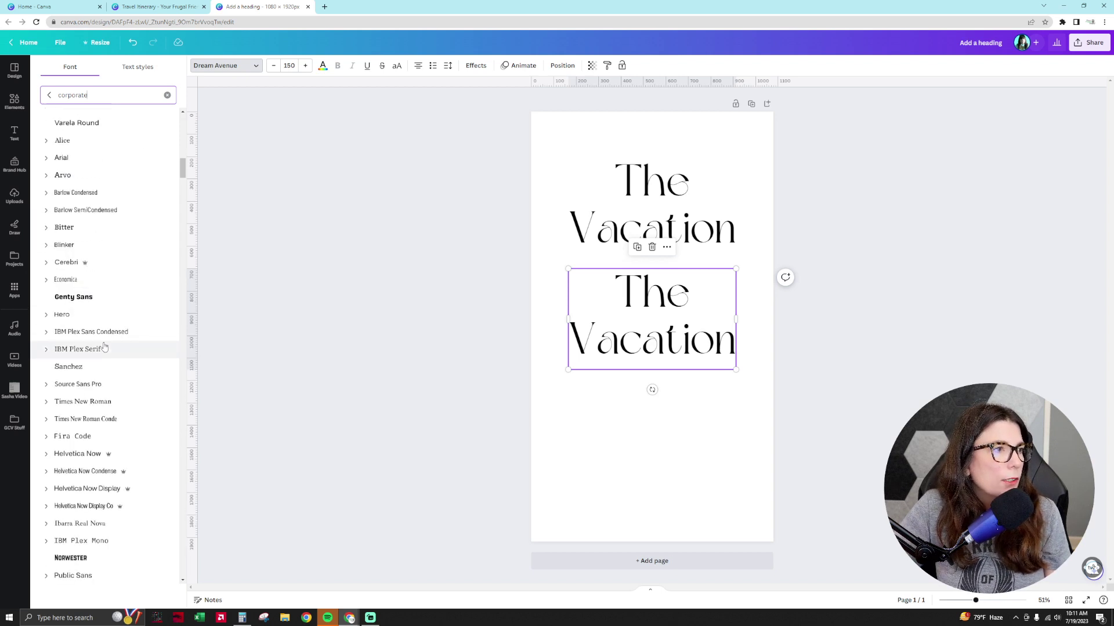
scroll(104, 347, "down", 5)
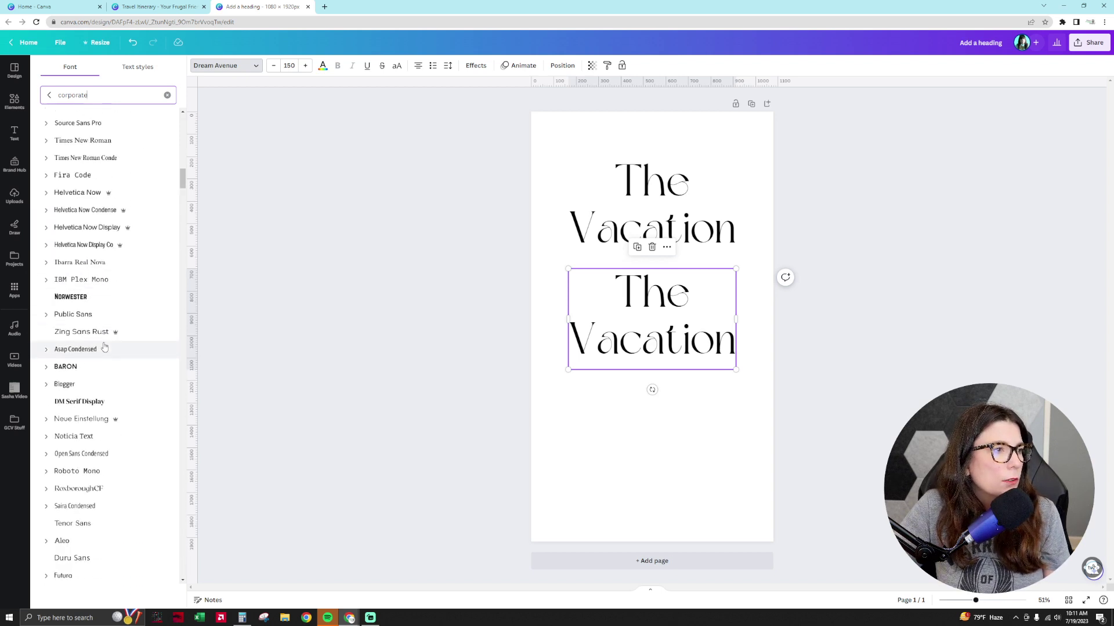
scroll(104, 347, "down", 5)
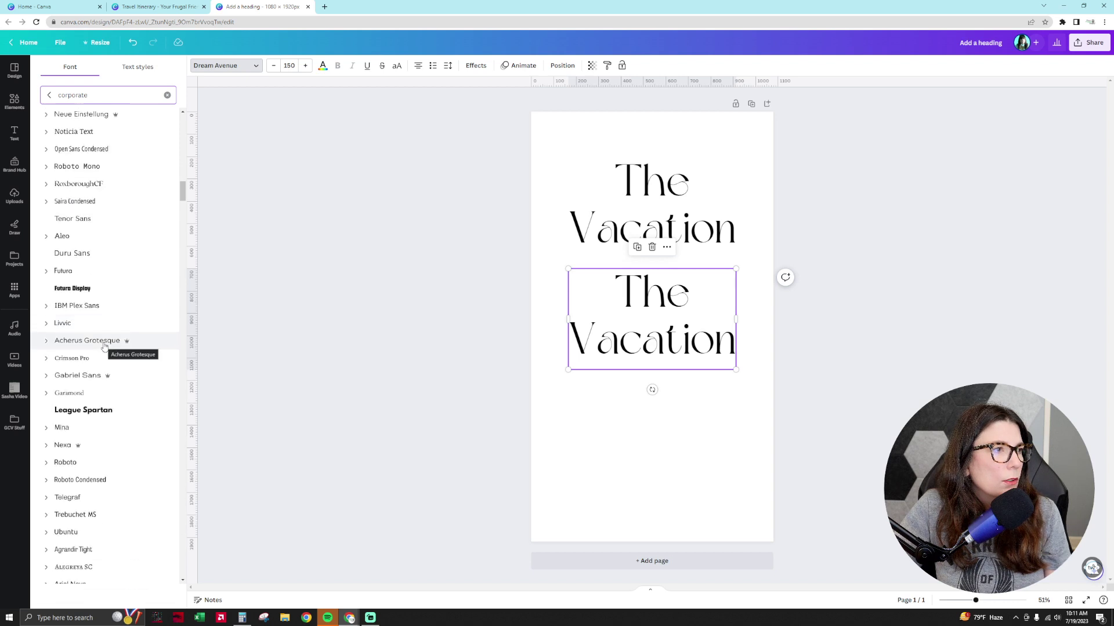
left_click(84, 429)
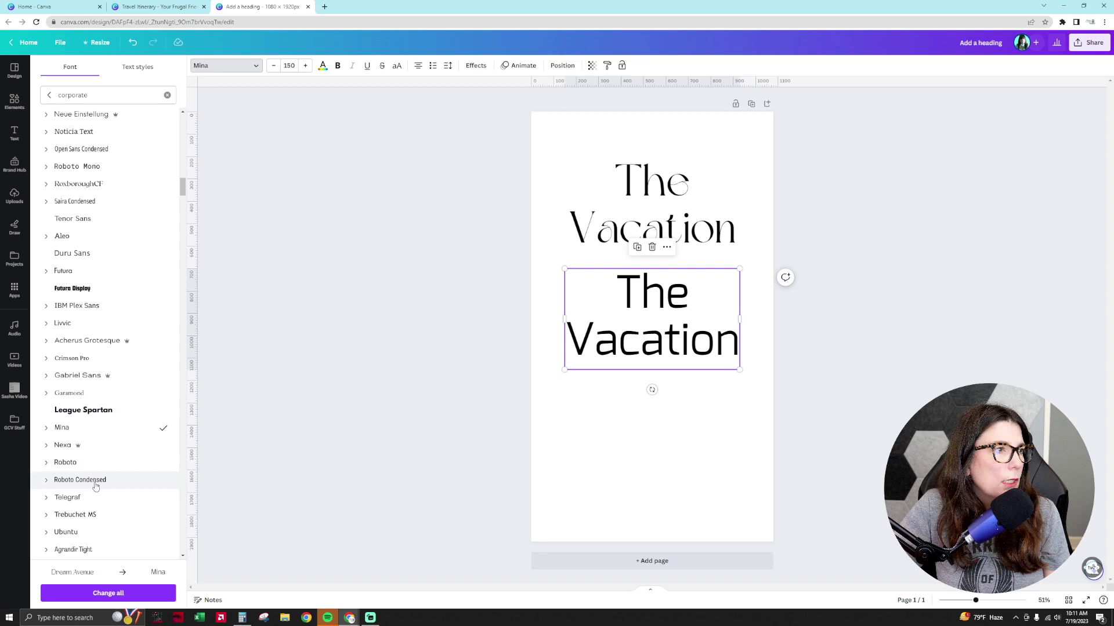
- Apply the Montserrat font to the lower heading instead
scroll(95, 490, "down", 5)
scroll(96, 486, "down", 6)
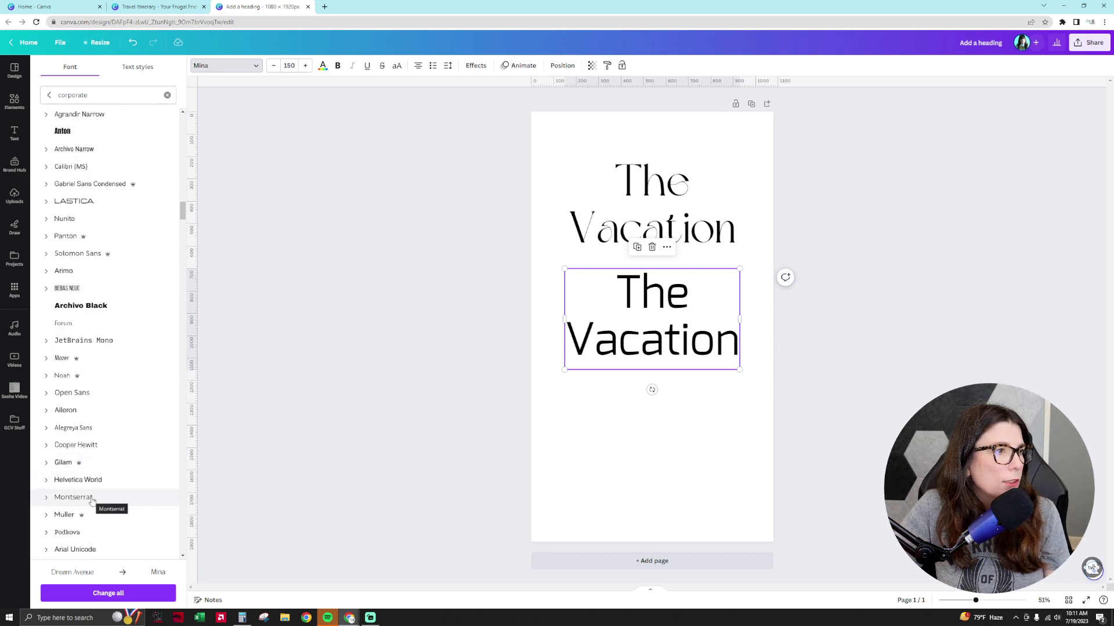
left_click(73, 498)
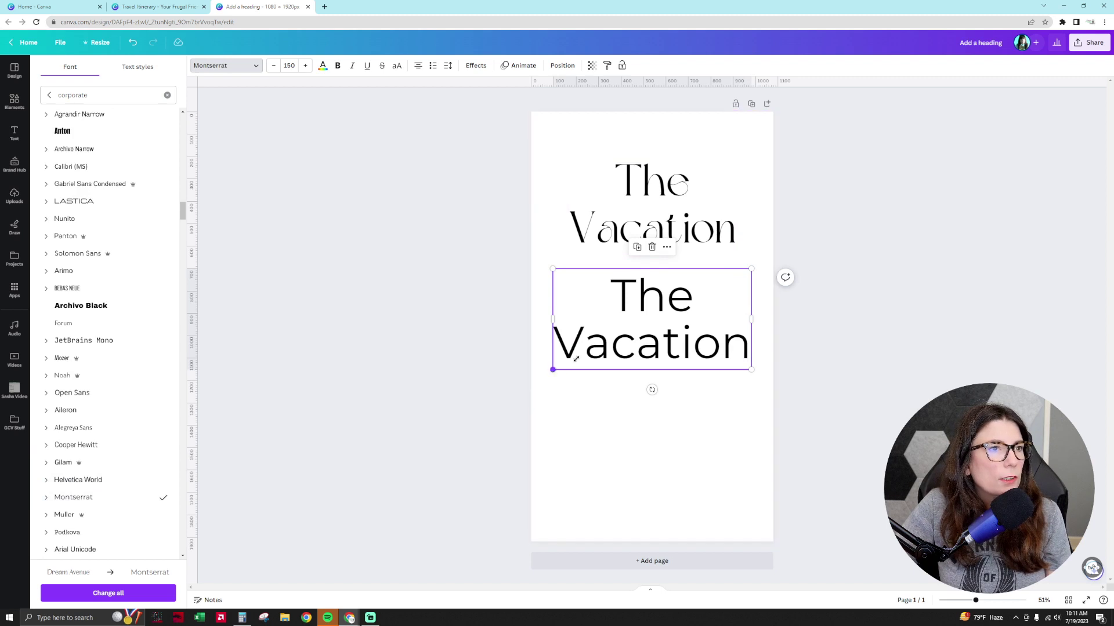
- Shrink the lower heading's text box and shift it toward the page centre
left_click_drag(576, 360, 644, 325)
left_click(167, 7)
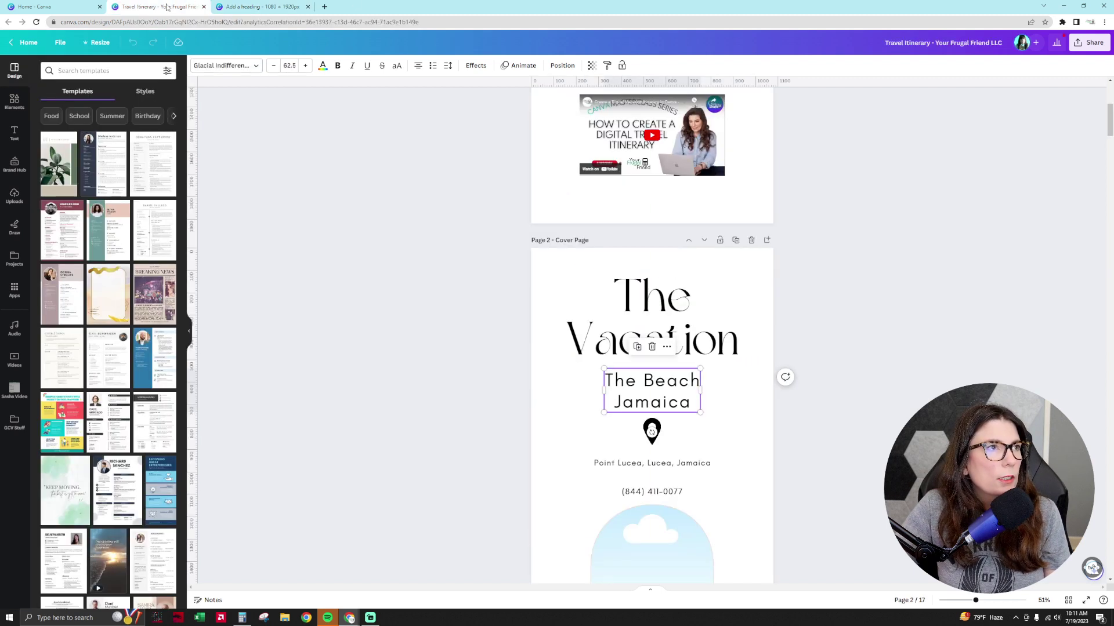
left_click(264, 7)
left_click_drag(705, 302, 660, 298)
- Retype the lower heading as 'The Beach' / 'Jamaica' on two lines
double_click(668, 302)
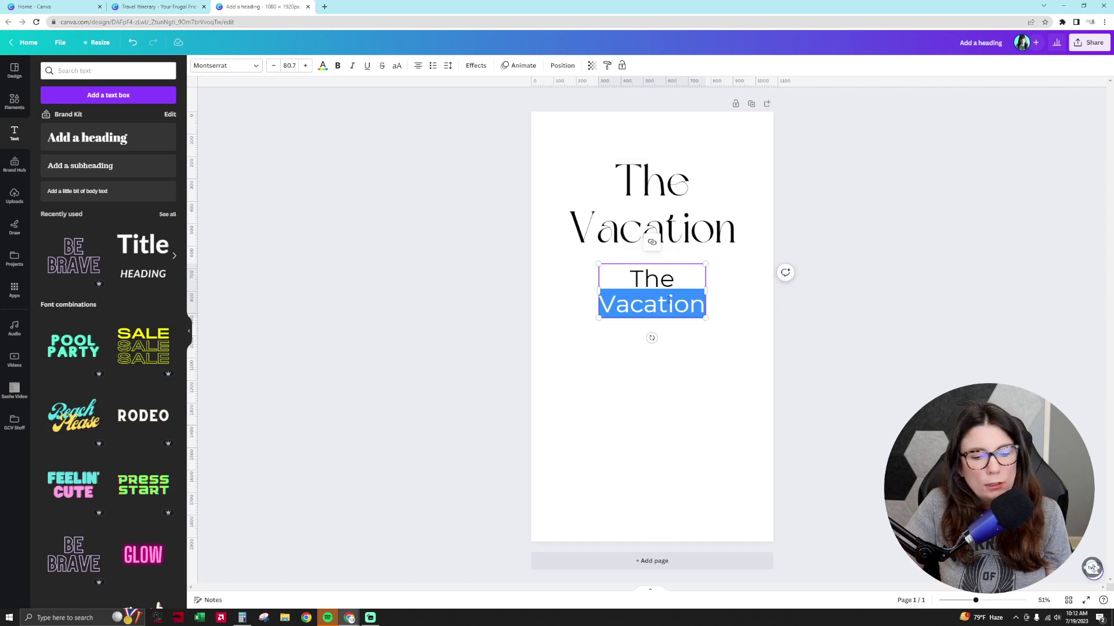
type("The")
key("BackSpace")
key("BackSpace")
key("BackSpace")
key("BackSpace")
key("BackSpace")
key("BackSpace")
key("BackSpace")
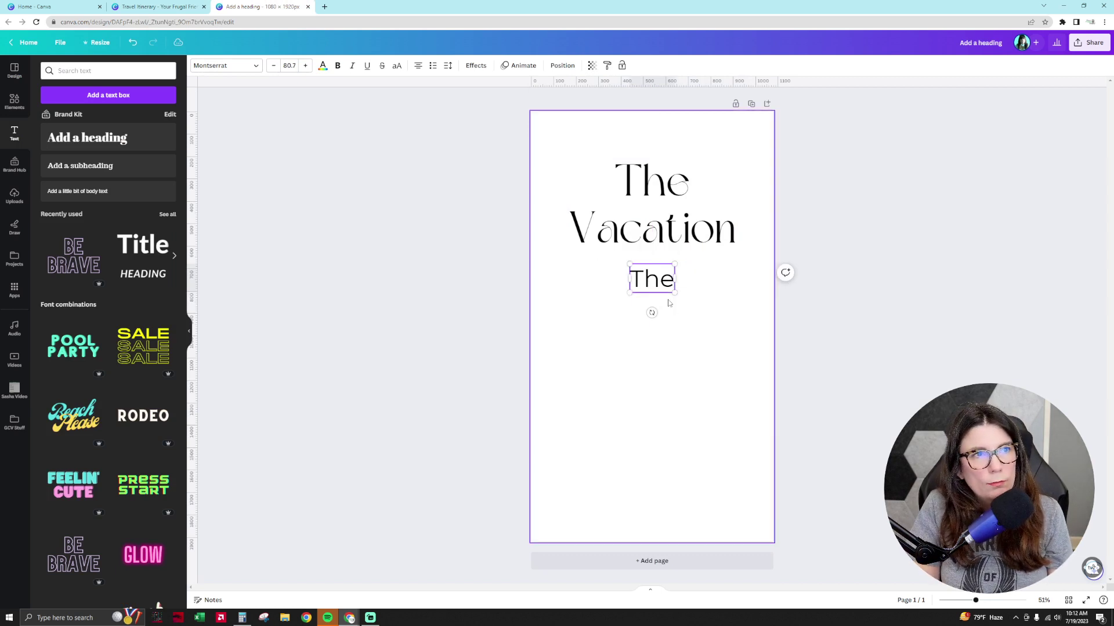
type("The Beach")
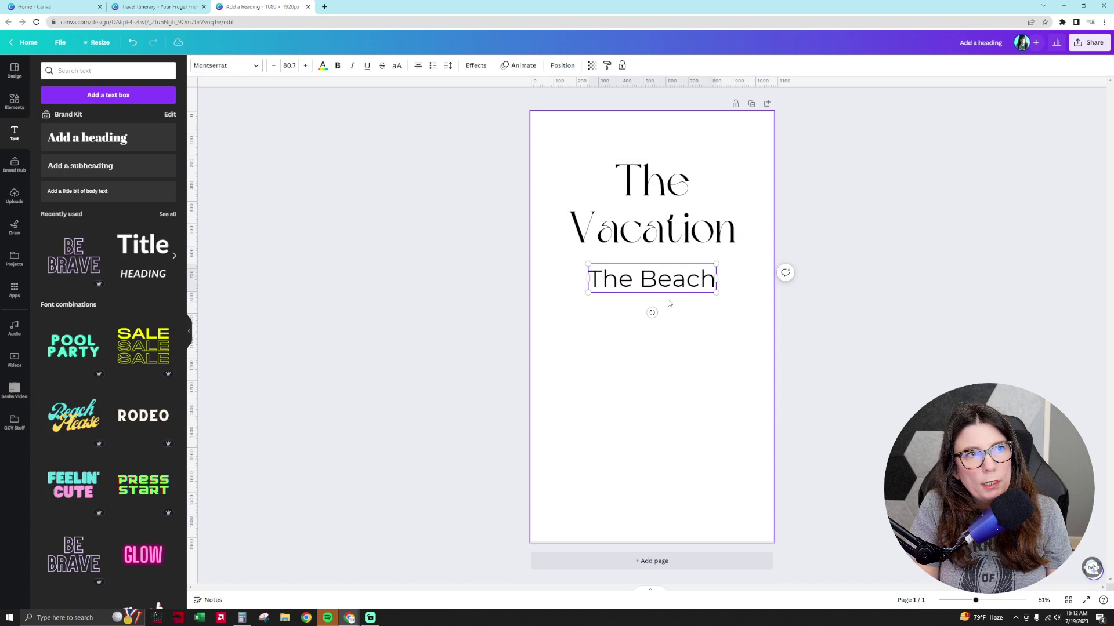
key("Return")
type("Jama")
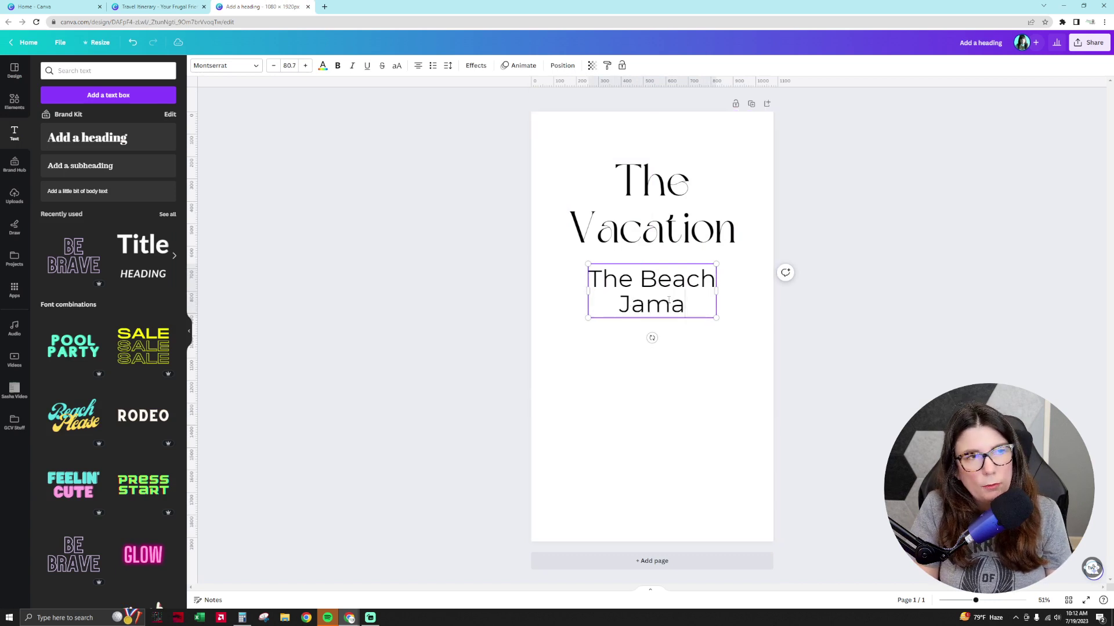
type("ica")
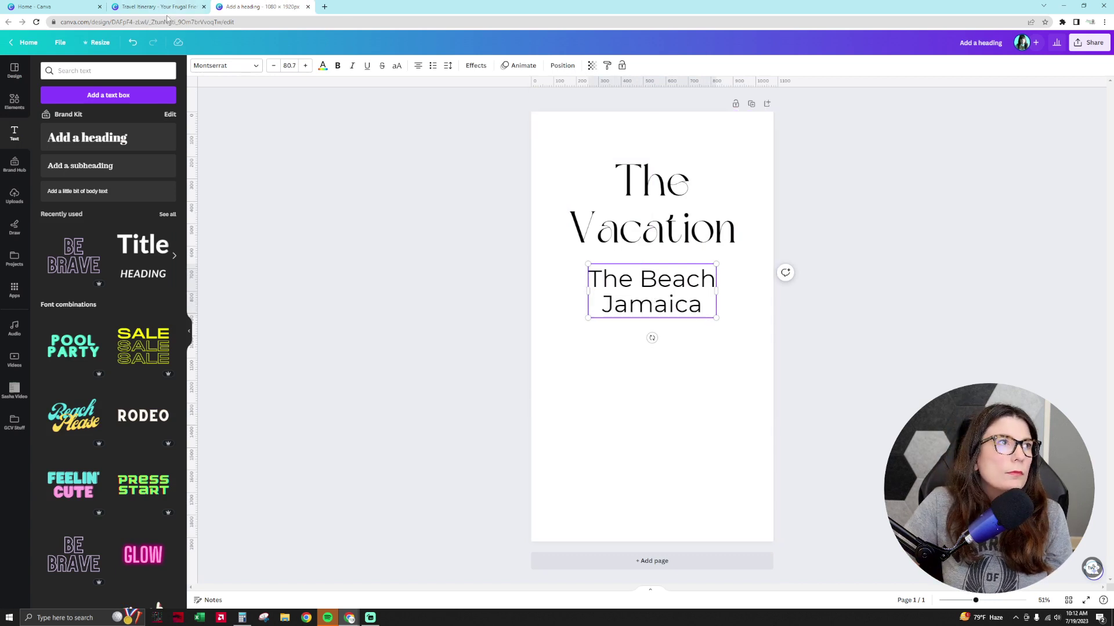
- Scale The Beach Jamaica subtitle down and increase its line spacing
left_click(160, 6)
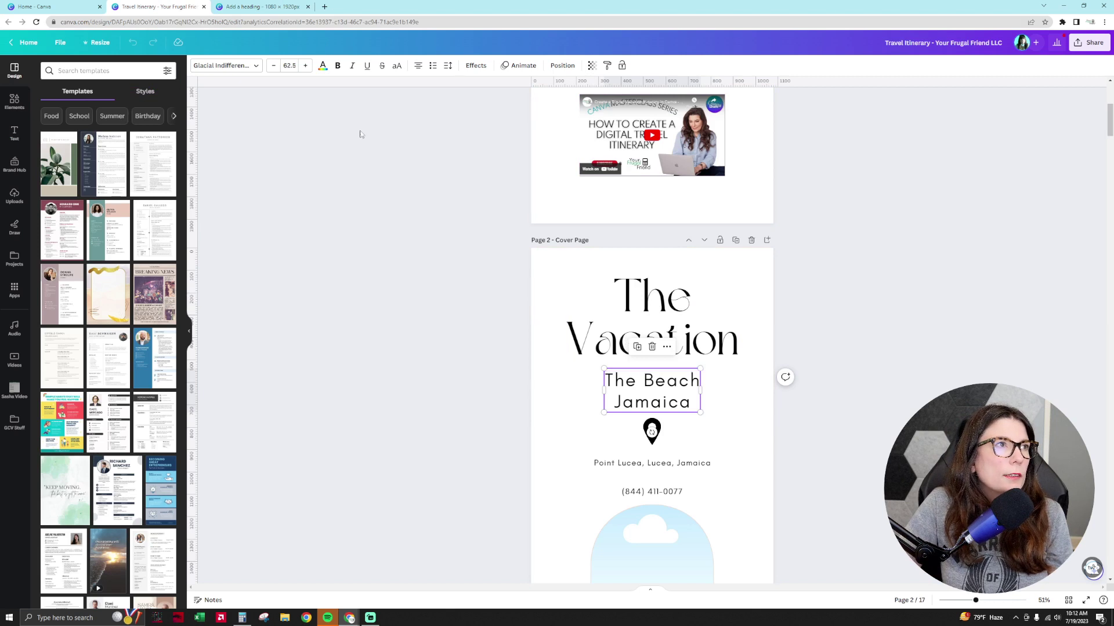
left_click(261, 6)
left_click_drag(589, 263, 625, 281)
left_click(447, 65)
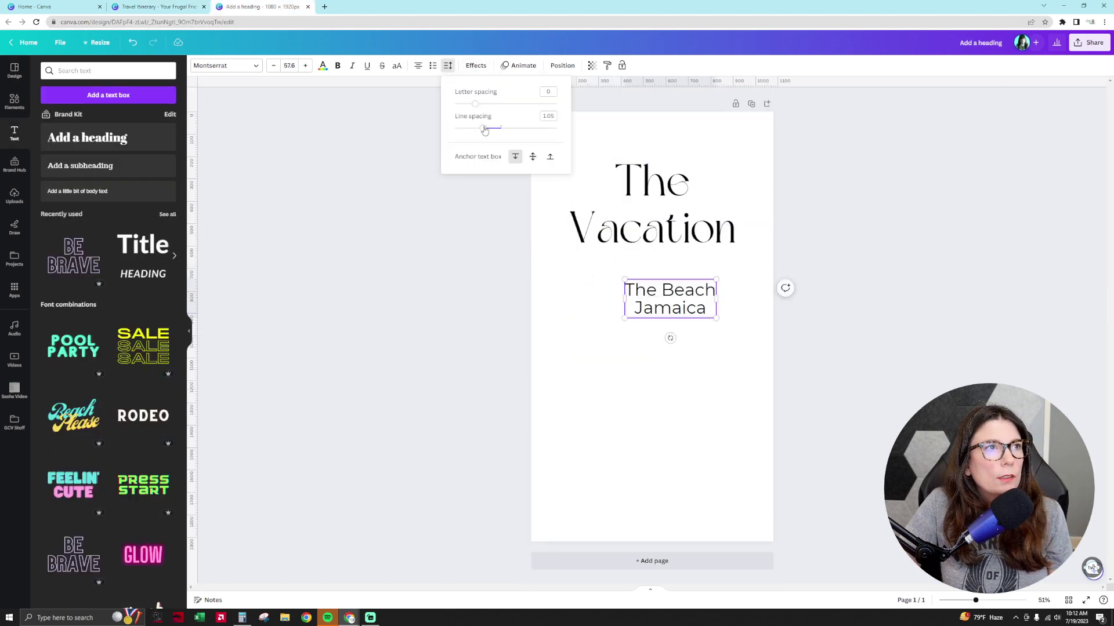
left_click_drag(485, 130, 515, 131)
left_click(734, 435)
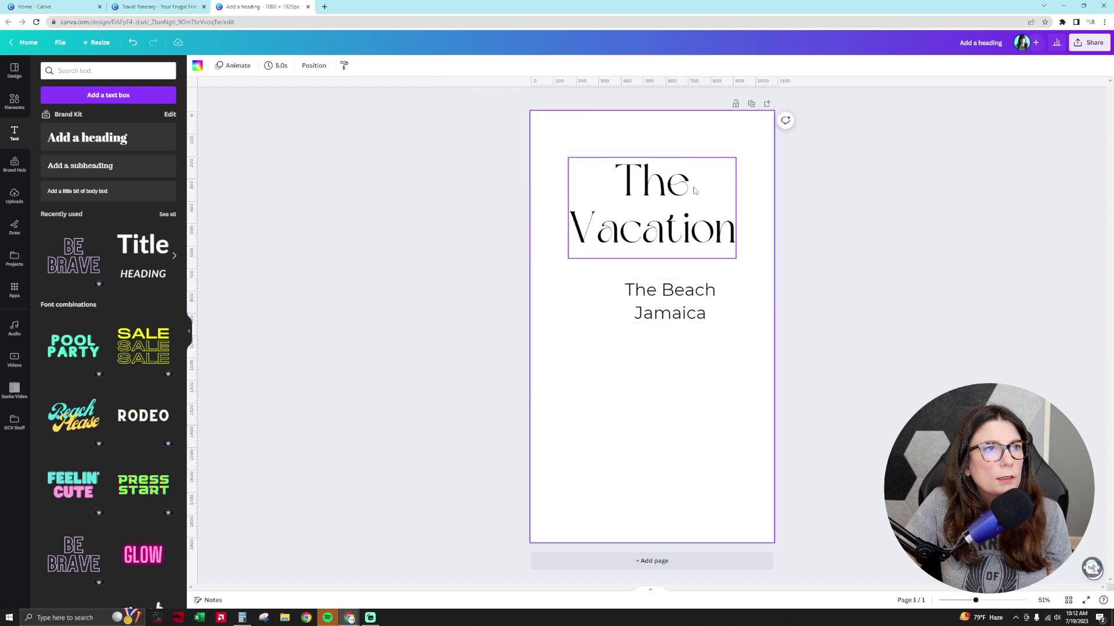
- Tighten the line spacing of The Vacation heading
left_click(694, 190)
left_click(450, 66)
left_click_drag(483, 126, 472, 125)
left_click(609, 363)
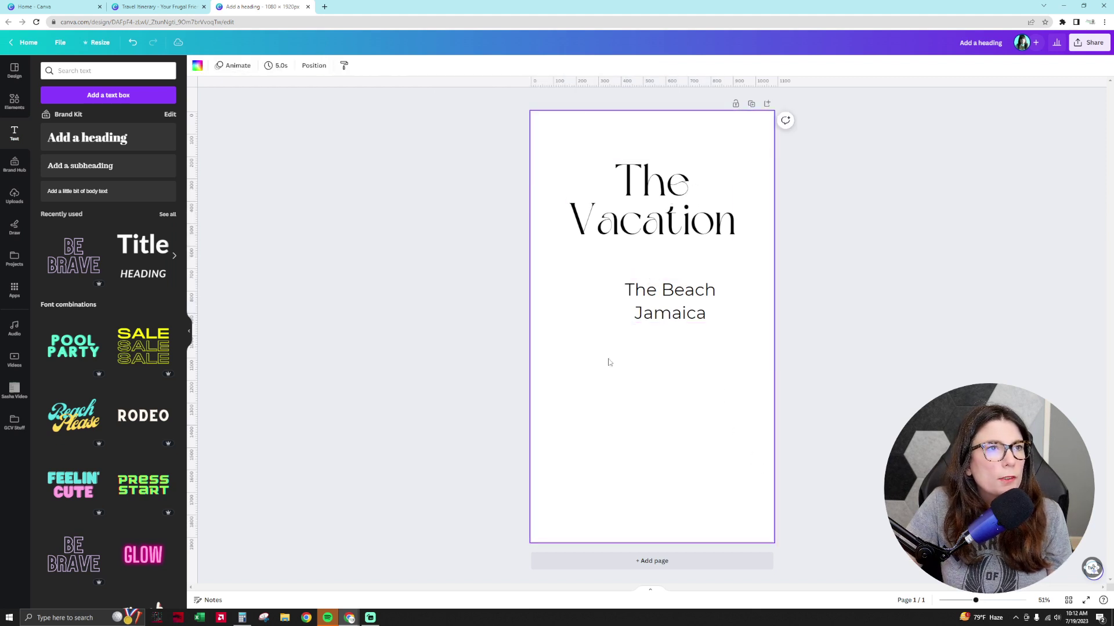
- Paste the copied The Beach Jamaica text and move it up beneath the heading
left_click(152, 5)
left_click(279, 5)
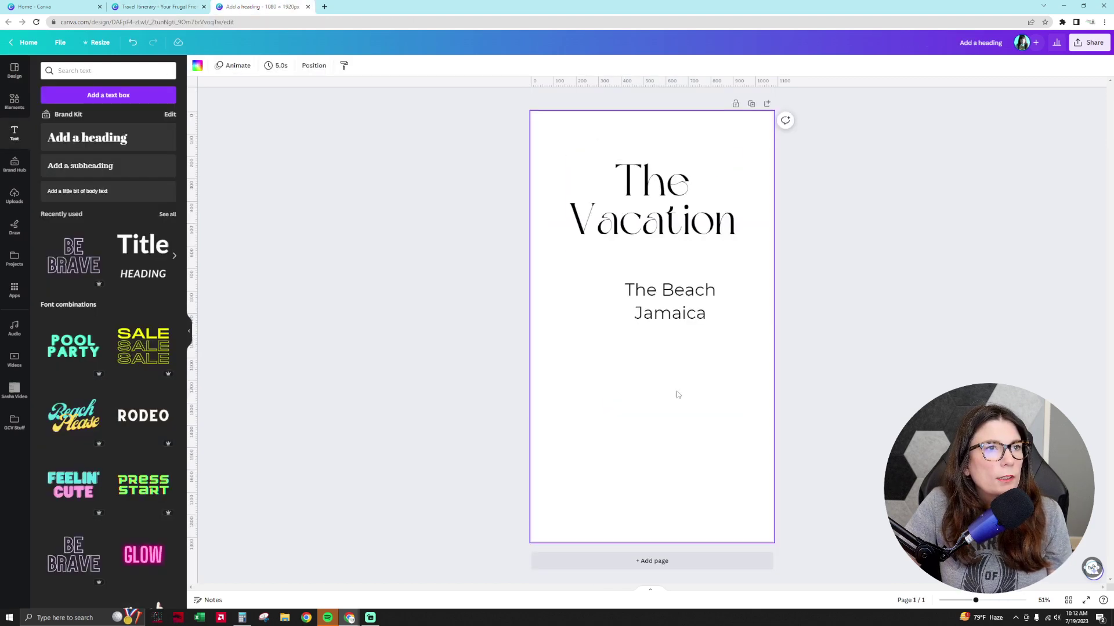
key("ctrl+v")
left_click_drag(670, 291, 656, 279)
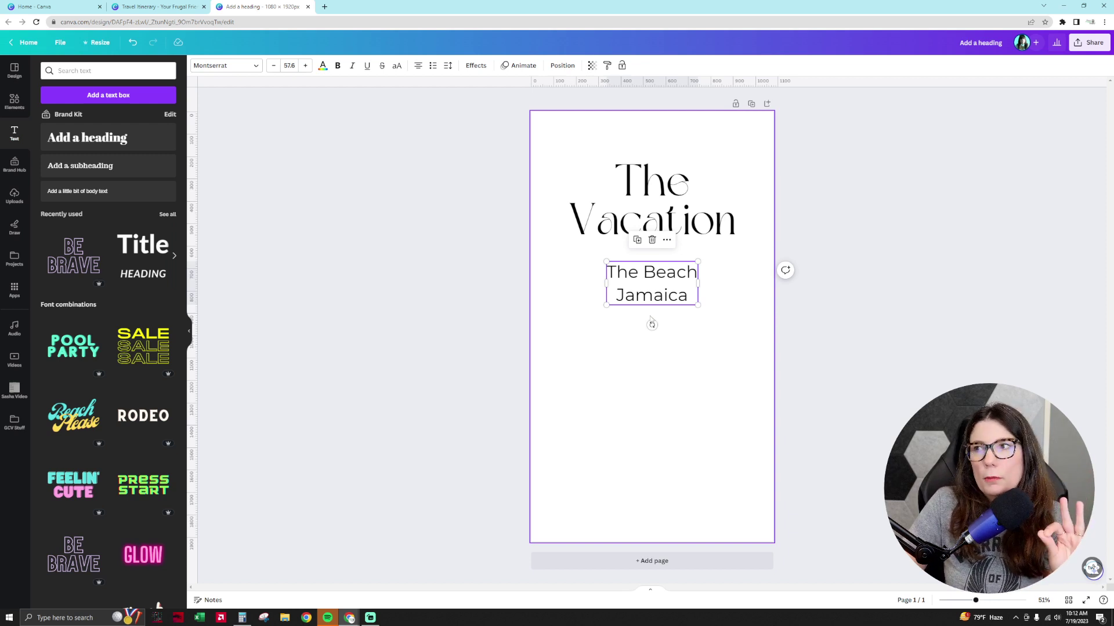
- Search the Elements library for 'map icon' and show all graphic results
left_click(156, 6)
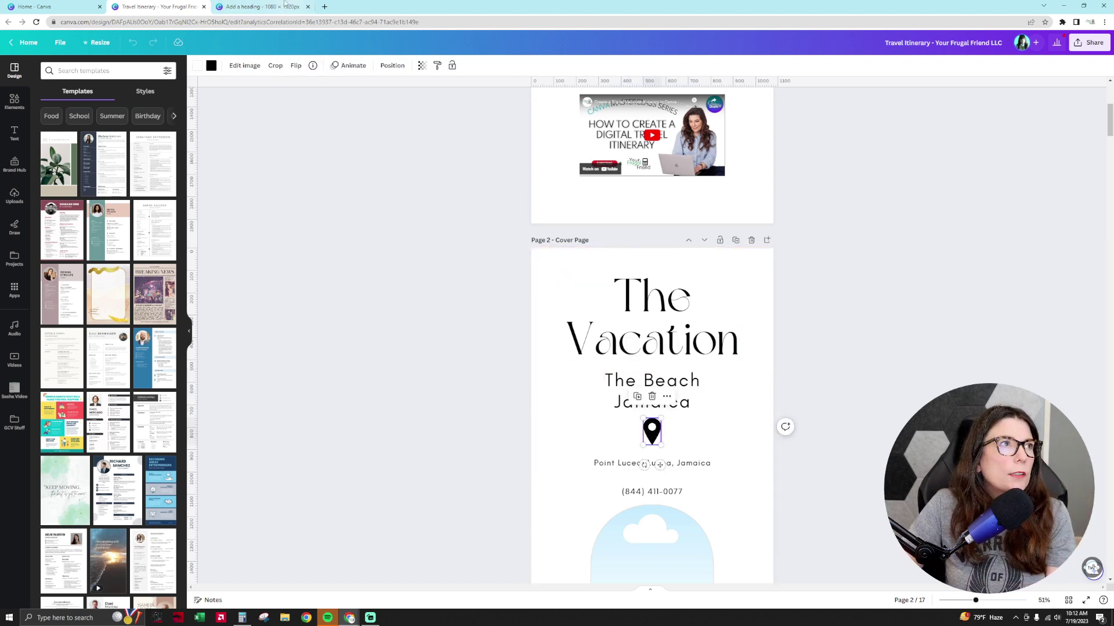
left_click(262, 7)
left_click(15, 102)
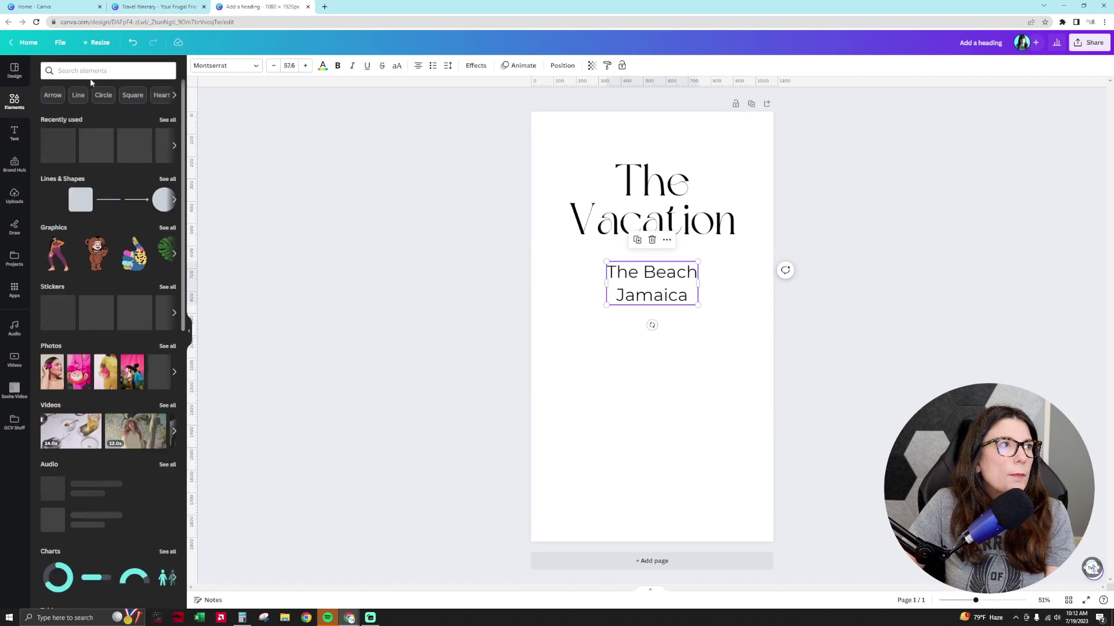
left_click(92, 70)
type("map icon")
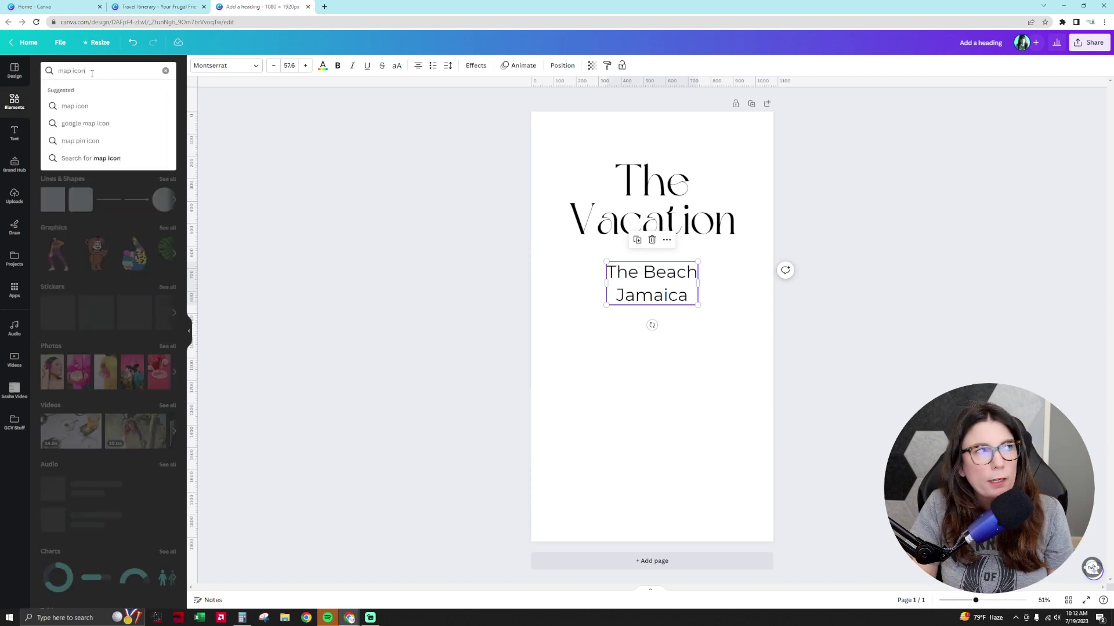
key("Return")
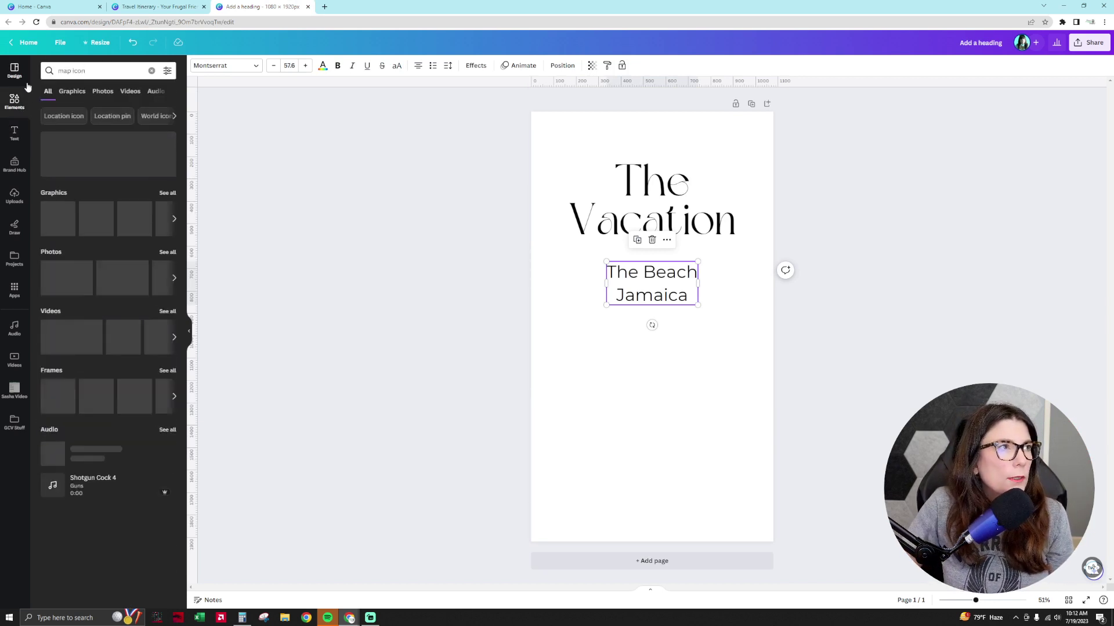
left_click(169, 193)
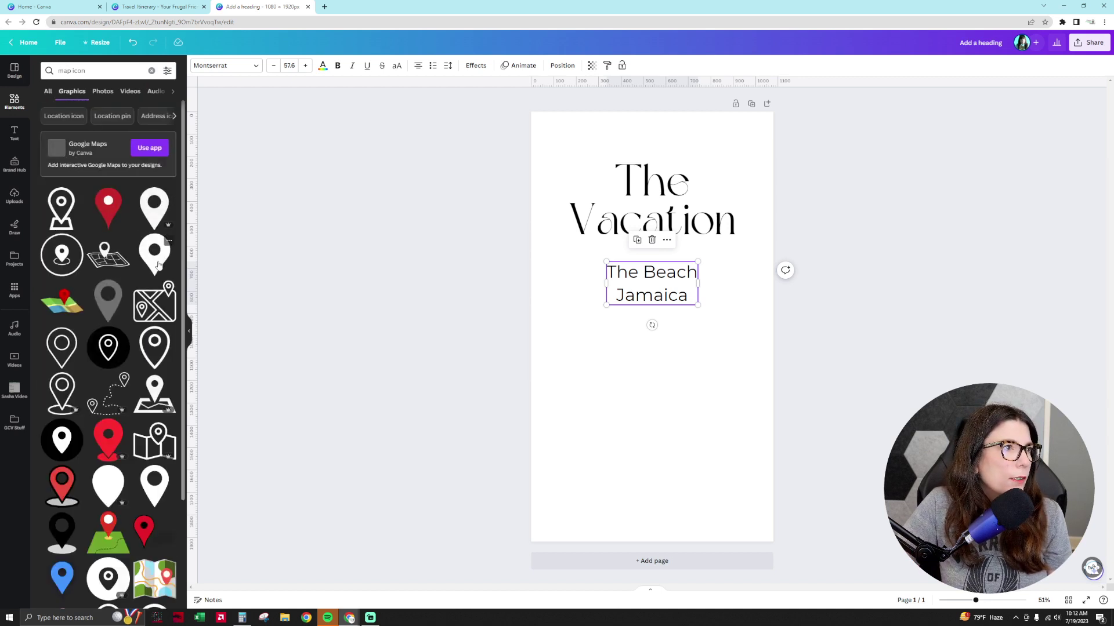
- Add a map pin graphic, colour it black and shrink it below The Beach Jamaica
left_click(107, 299)
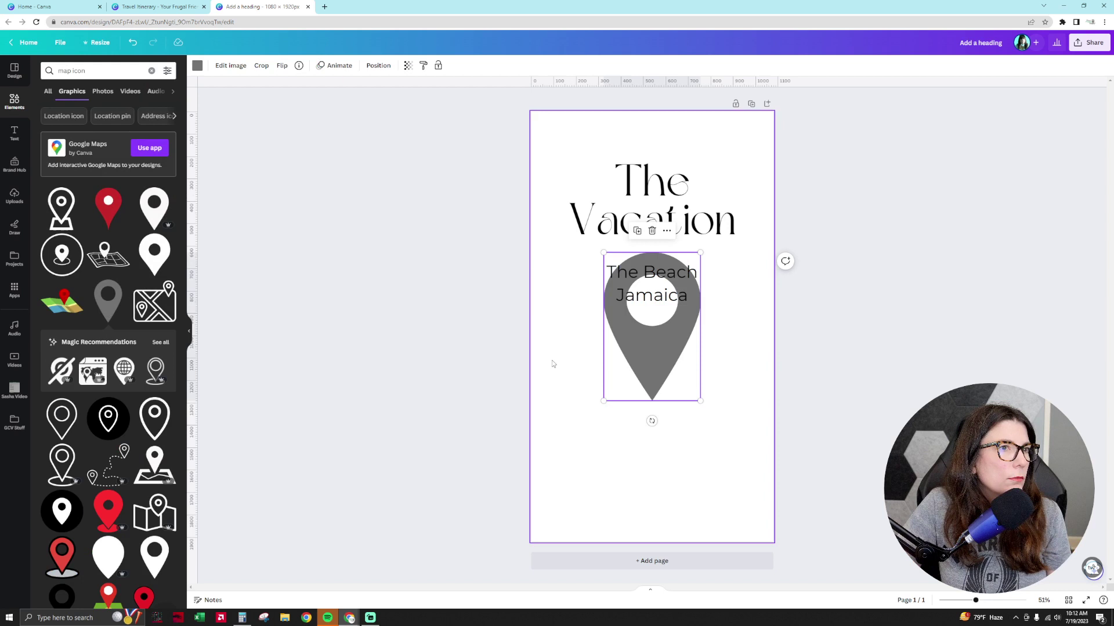
left_click(197, 65)
left_click(73, 118)
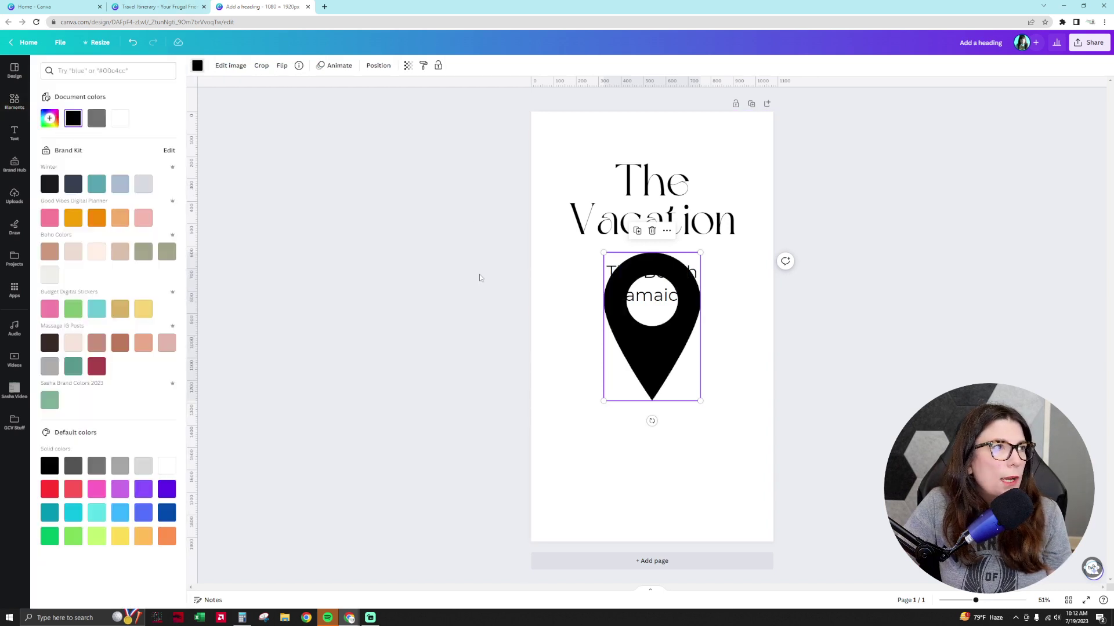
left_click_drag(602, 251, 652, 329)
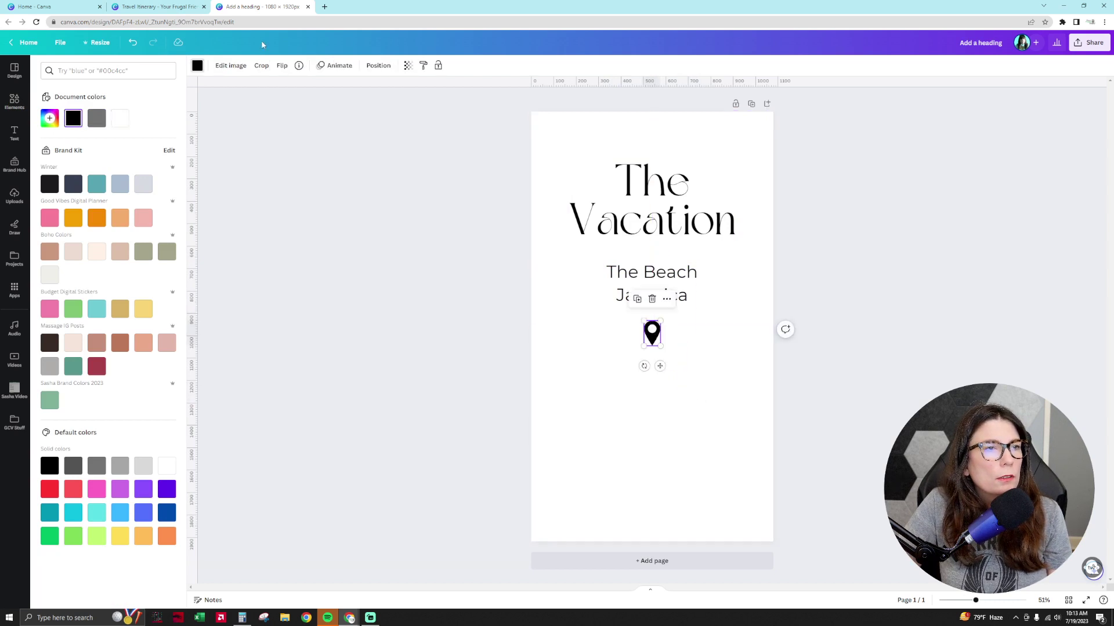
left_click(652, 430)
left_click(150, 6)
- Duplicate The Beach Jamaica text and move the copy below the map pin
scroll(696, 348, "down", 2)
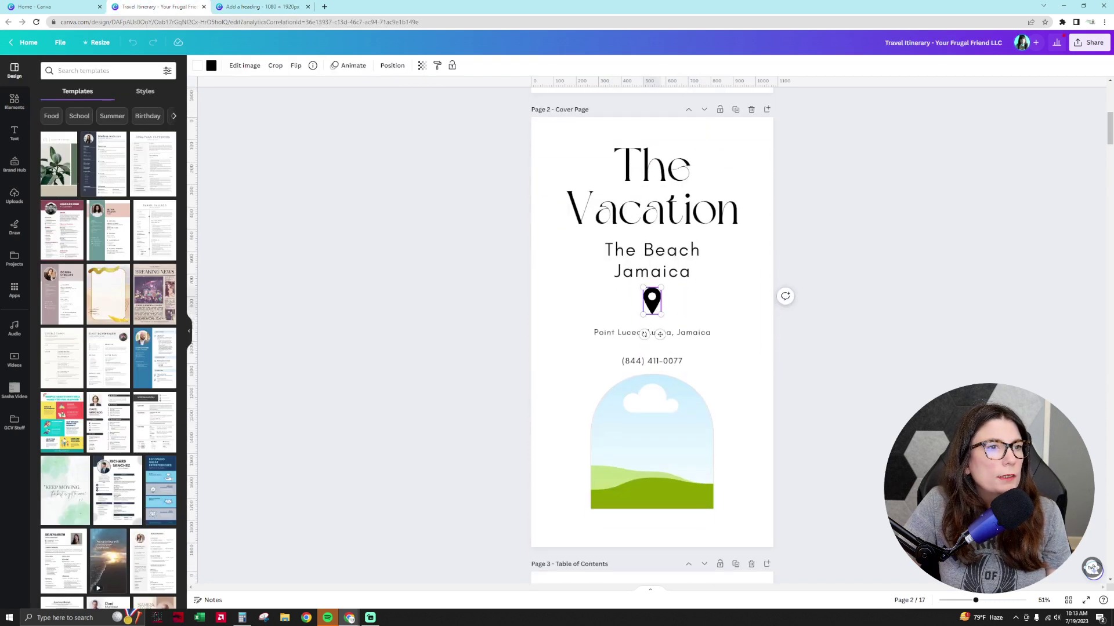
left_click(704, 342)
left_click(261, 6)
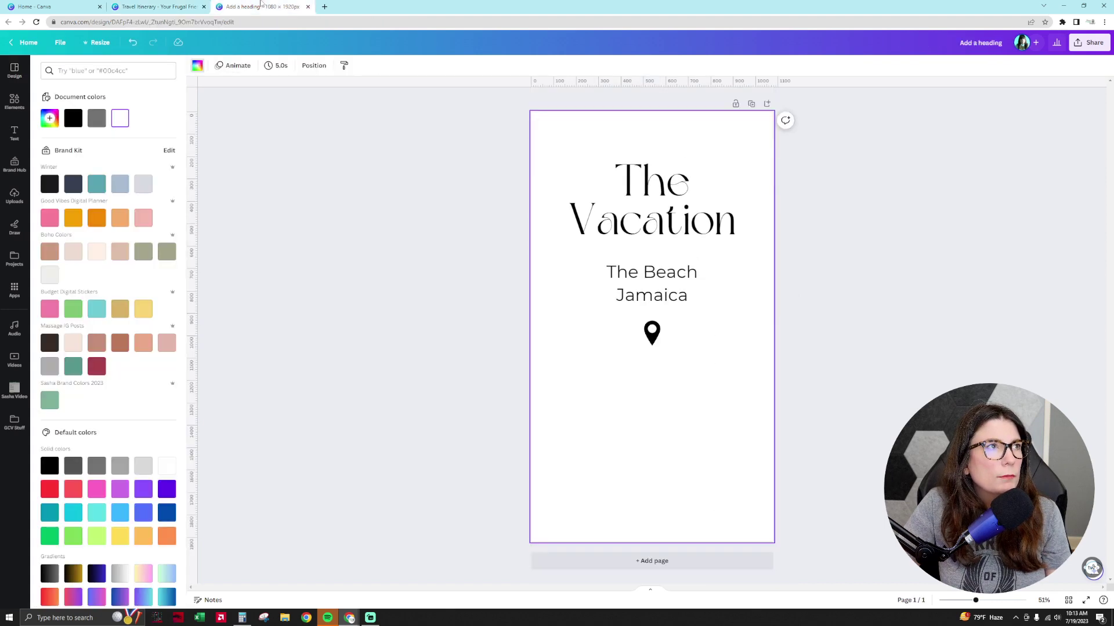
left_click(680, 290)
key("ctrl+d")
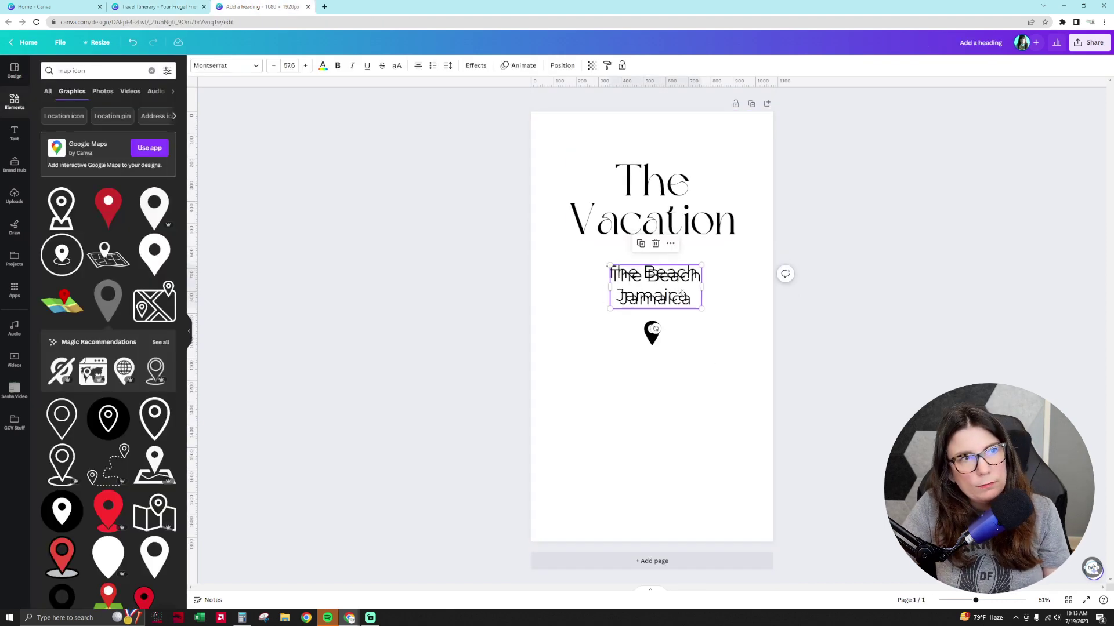
left_click_drag(680, 291, 677, 396)
- Reduce the copied text's font size in several steps and narrow its box slightly
double_click(671, 382)
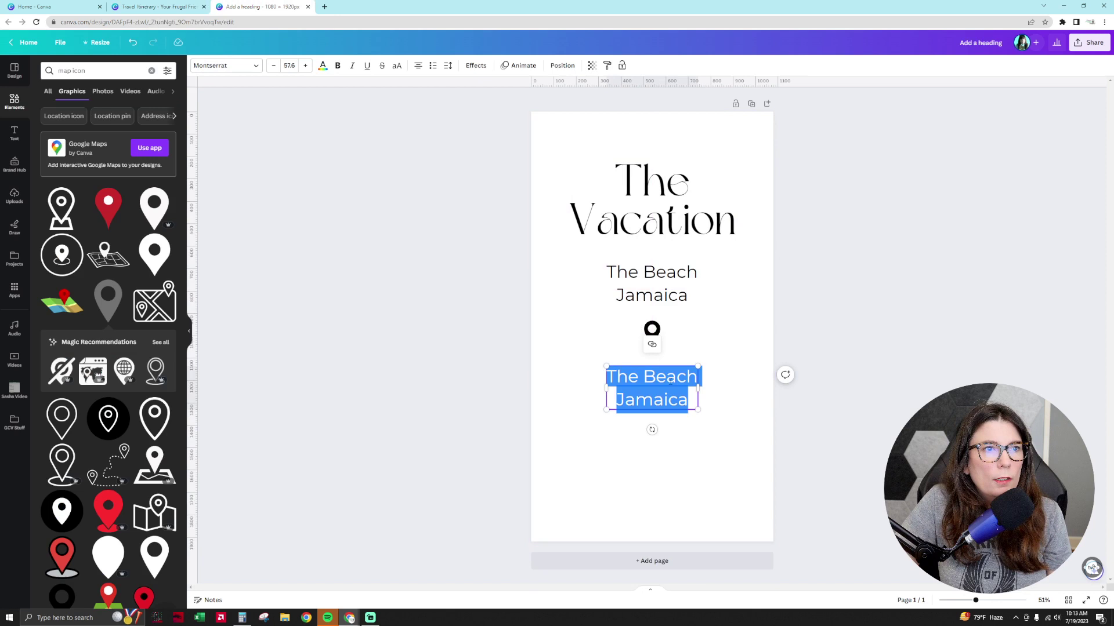
left_click(275, 66)
left_click(275, 65)
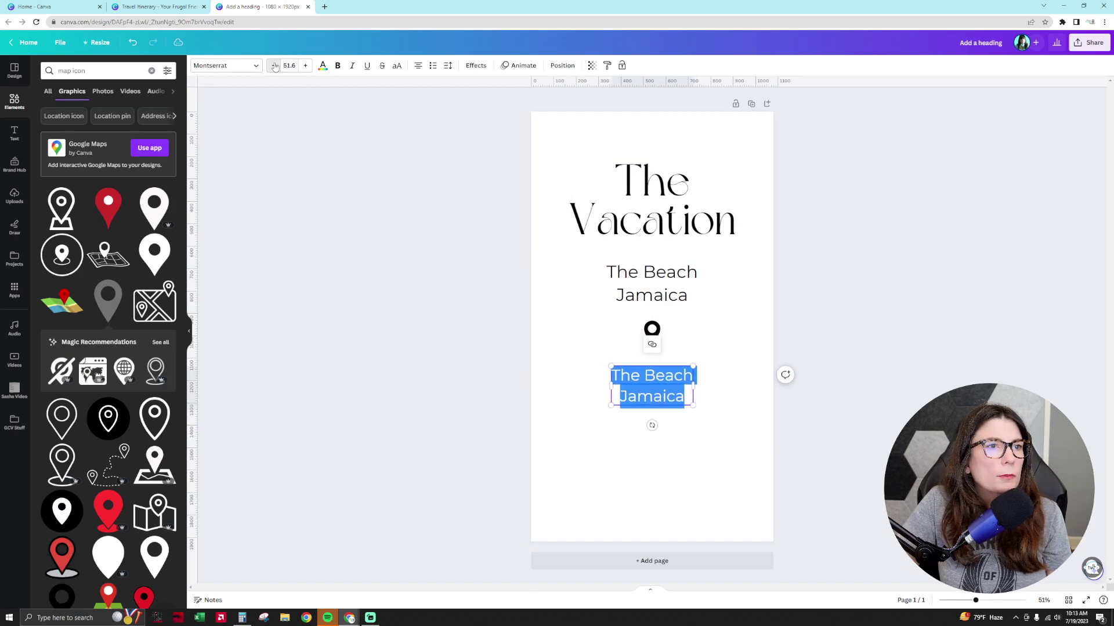
left_click(275, 66)
left_click(274, 66)
left_click(275, 66)
left_click(275, 66)
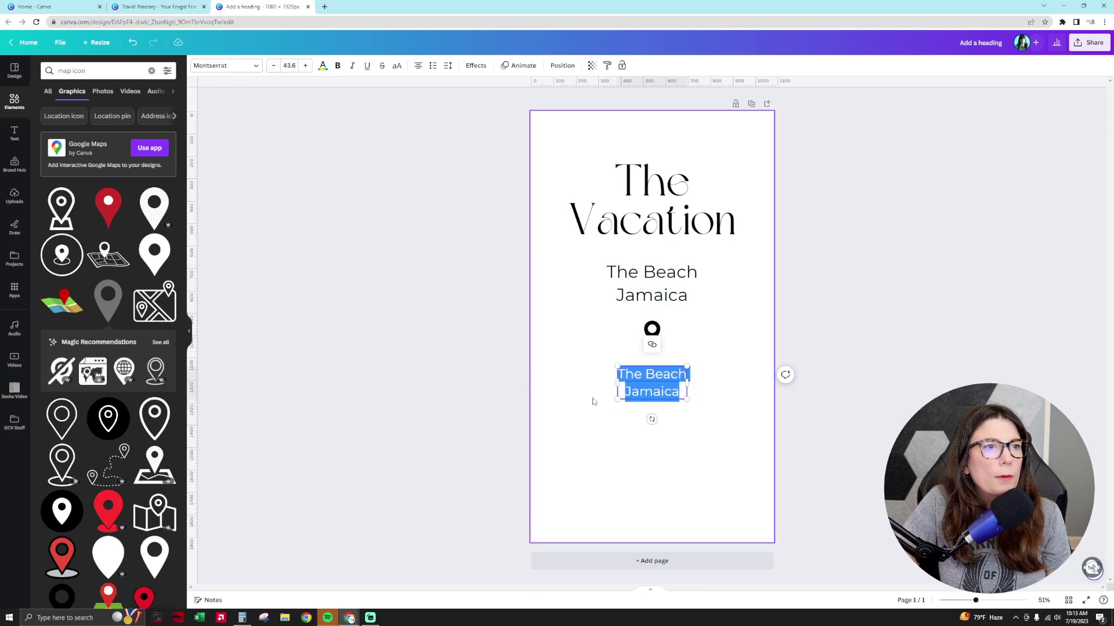
mouse_move(618, 399)
left_mouse_down()
mouse_move(589, 425)
mouse_move(623, 402)
left_mouse_up()
- Retype the copy as 'The address' with a placeholder phone number, then scale it down
double_click(656, 383)
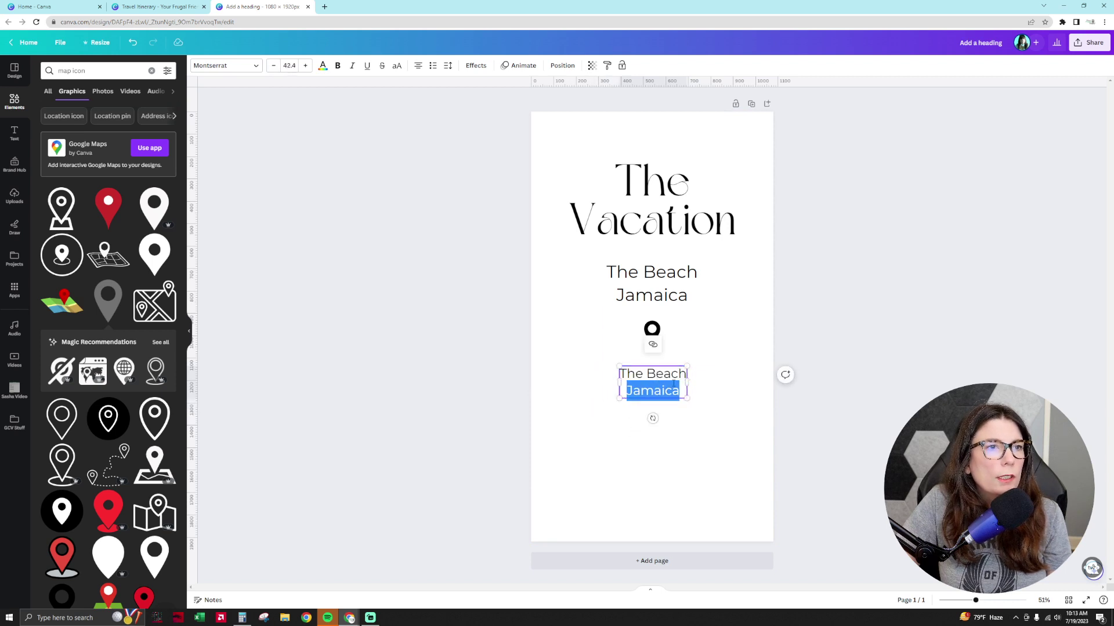
key("BackSpace")
key("BackSpace")
key("BackSpace")
key("BackSpace")
key("BackSpace")
key("BackSpace")
key("BackSpace")
key("BackSpace")
key("BackSpace")
key("BackSpace")
key("BackSpace")
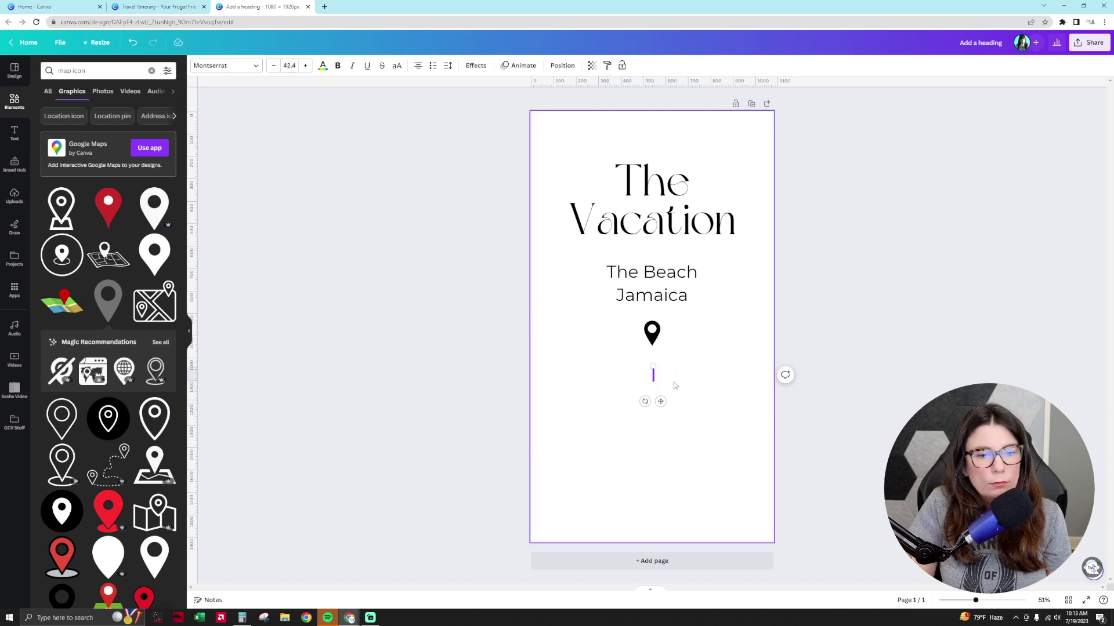
type("The")
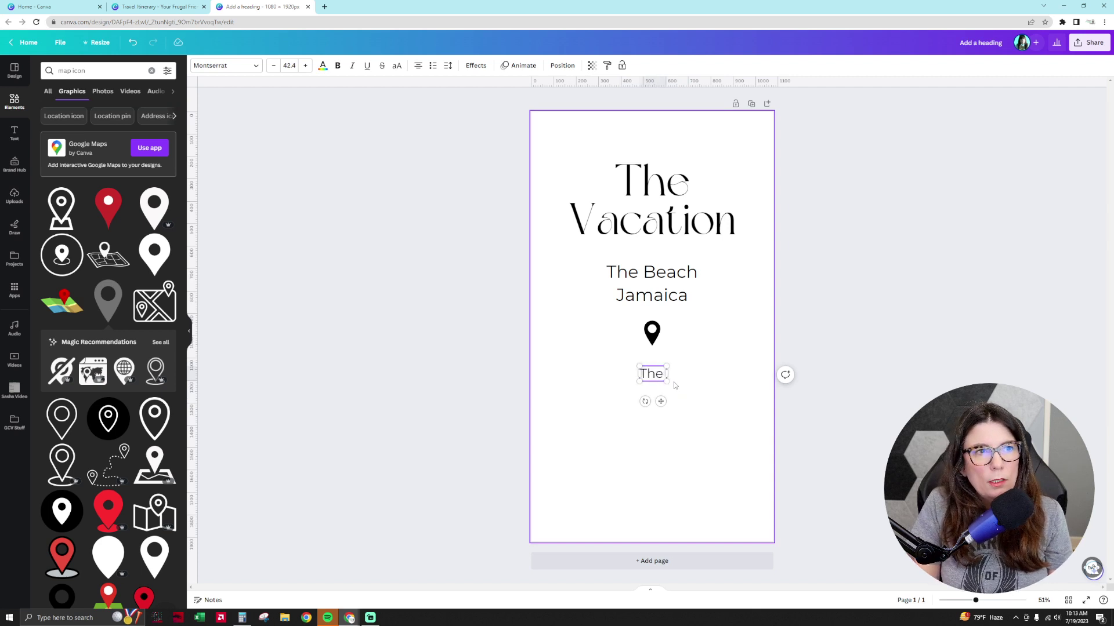
type(" address")
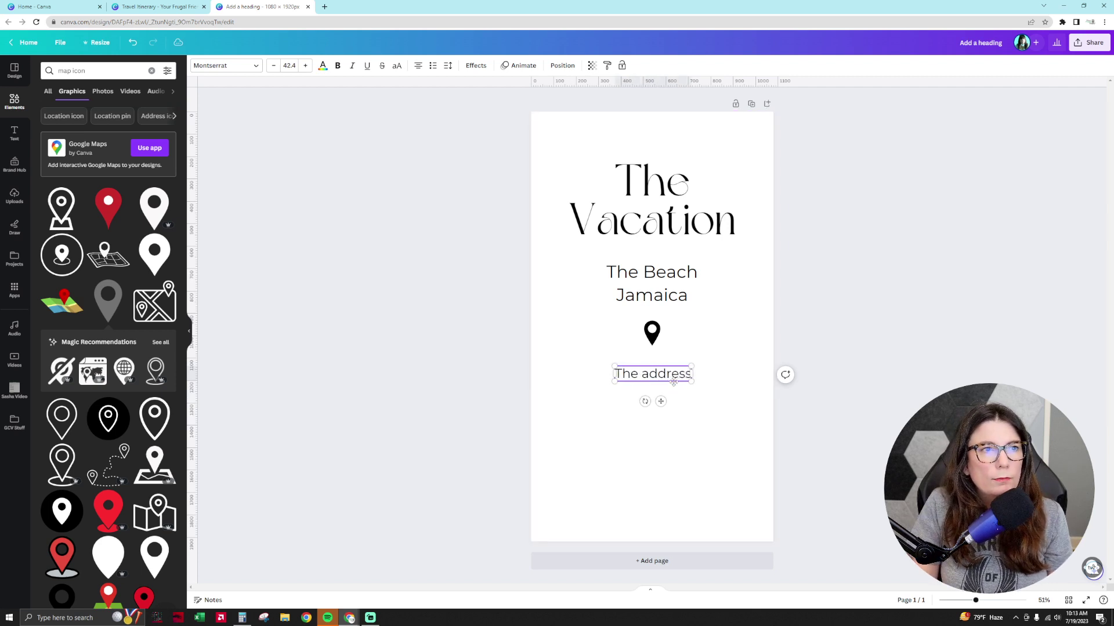
key("Return")
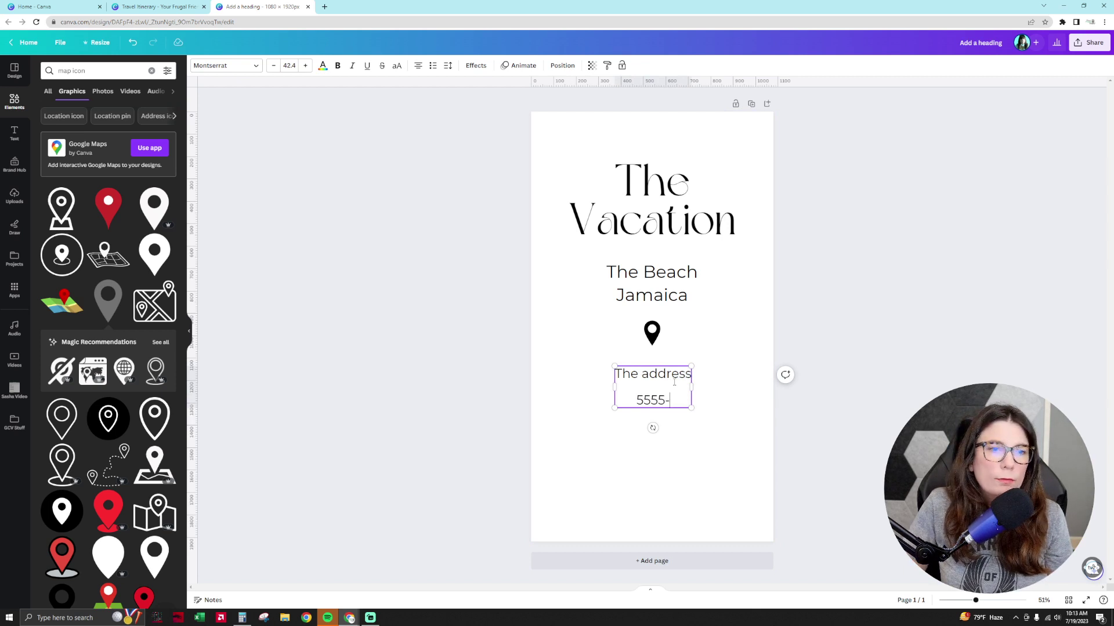
type("555-444-3333")
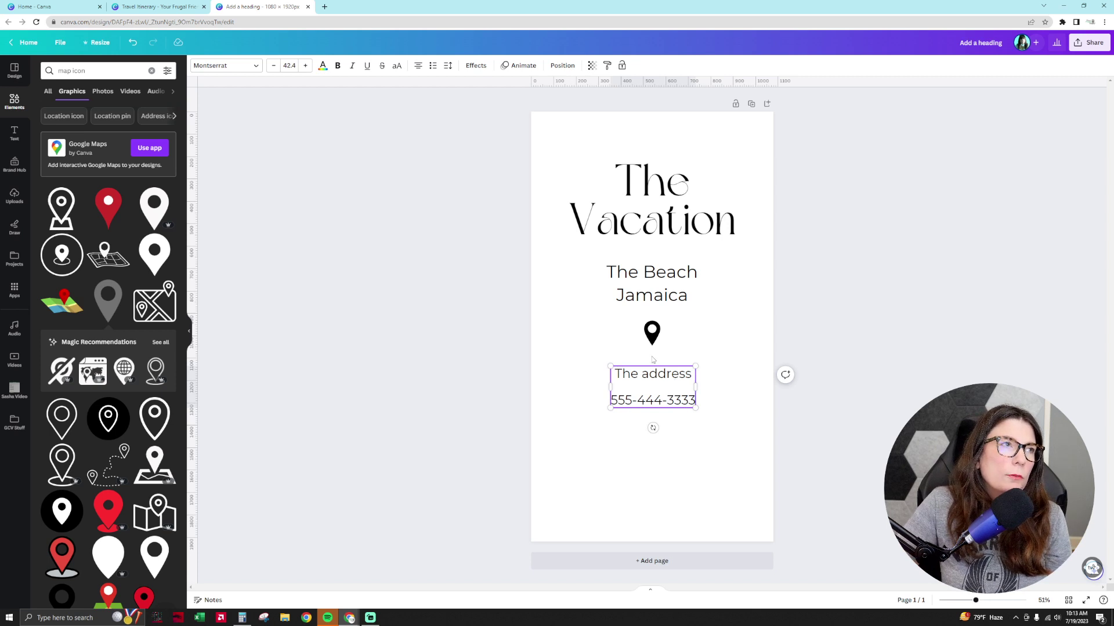
left_click_drag(610, 408, 667, 377)
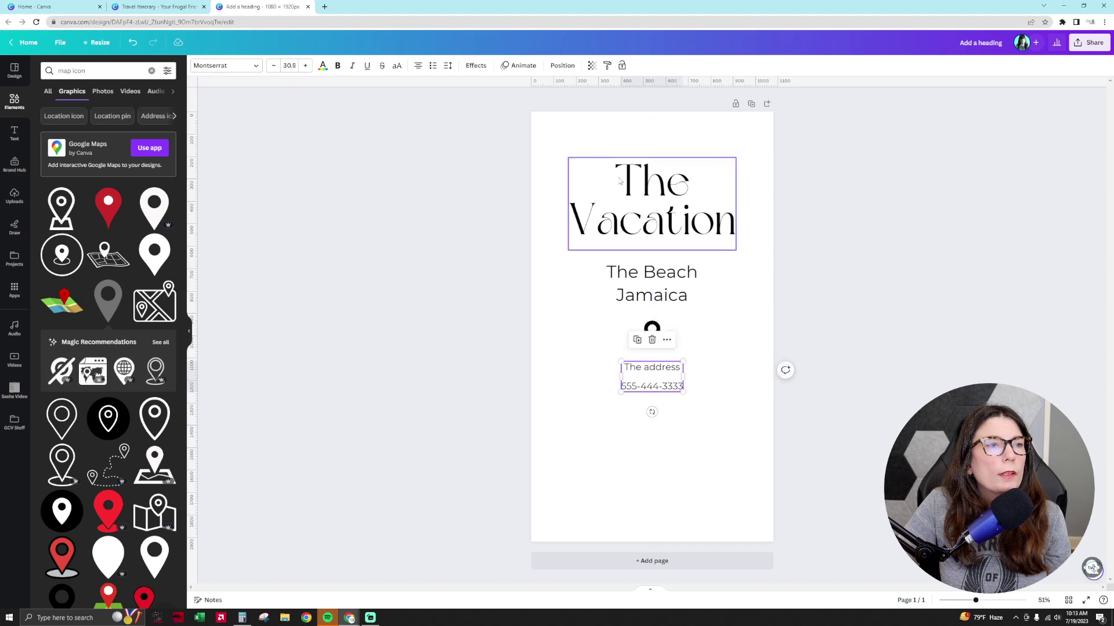
- Check the reference cover's landscape arch image, then clear the map icon search
left_click(158, 6)
left_click(644, 492)
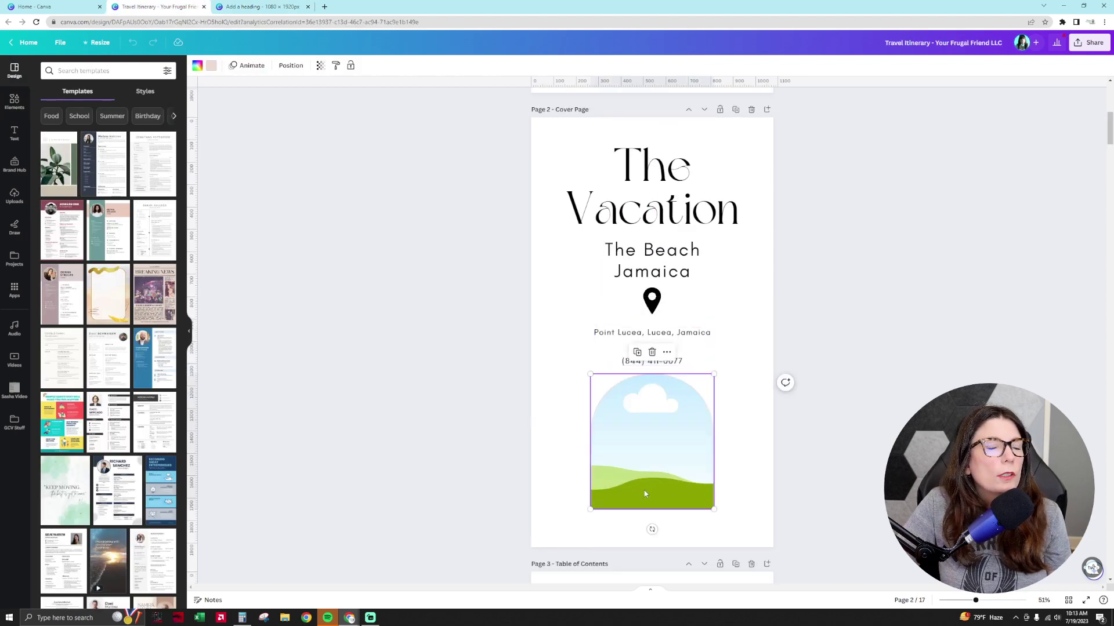
left_click(261, 7)
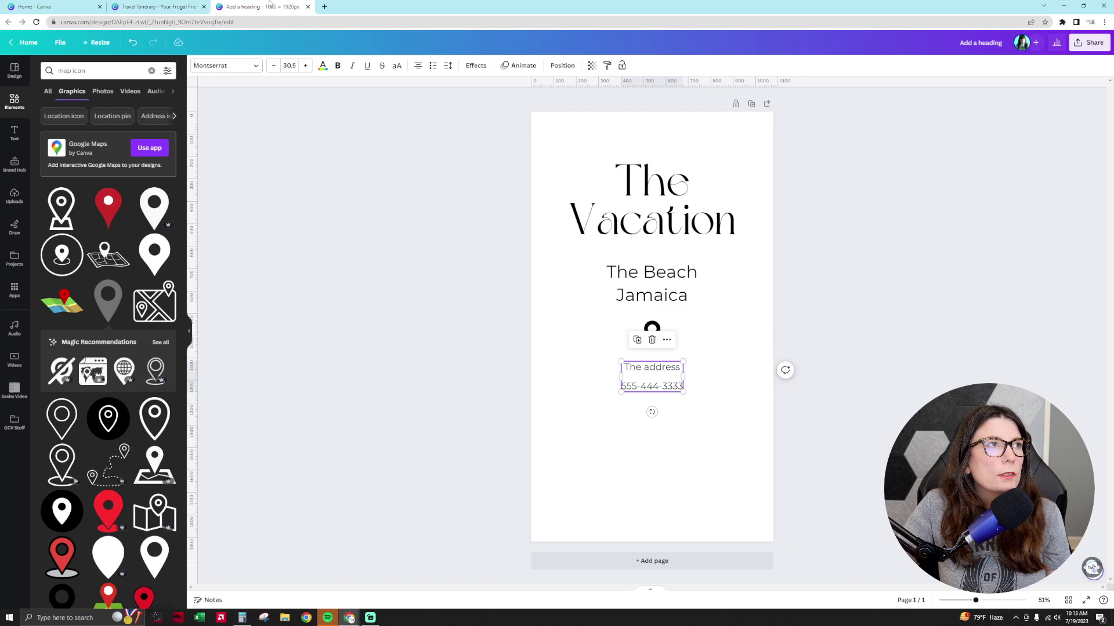
left_click(702, 438)
left_click(27, 103)
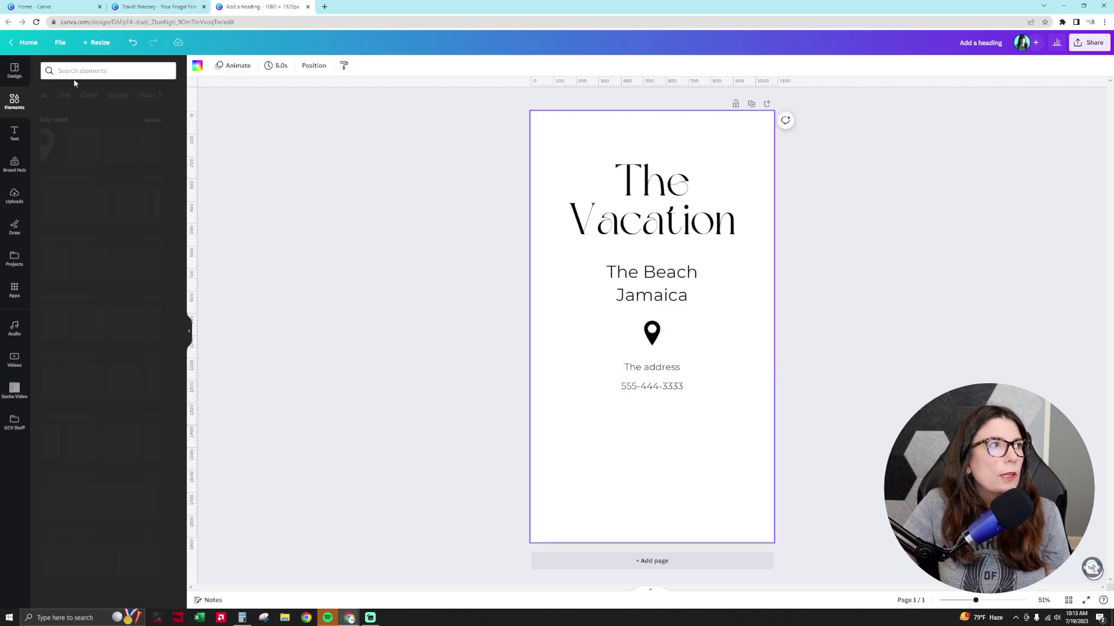
- Search Elements for 'frame' and scroll through all Frames results to find the arch frame
left_click(92, 71)
type("frame")
key("Return")
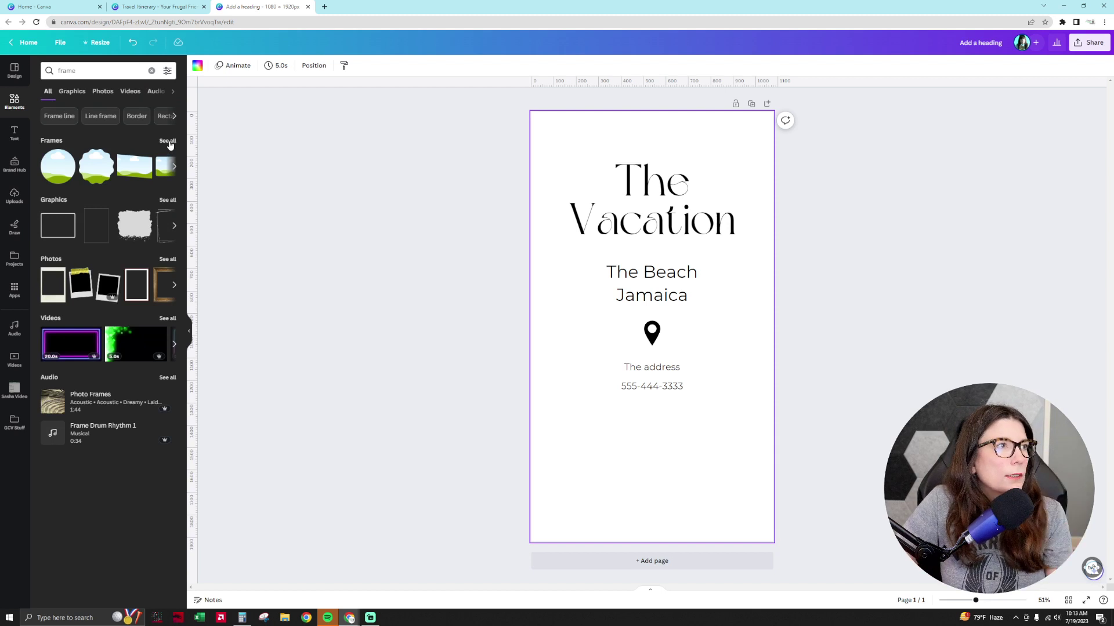
left_click(168, 141)
scroll(135, 348, "down", 5)
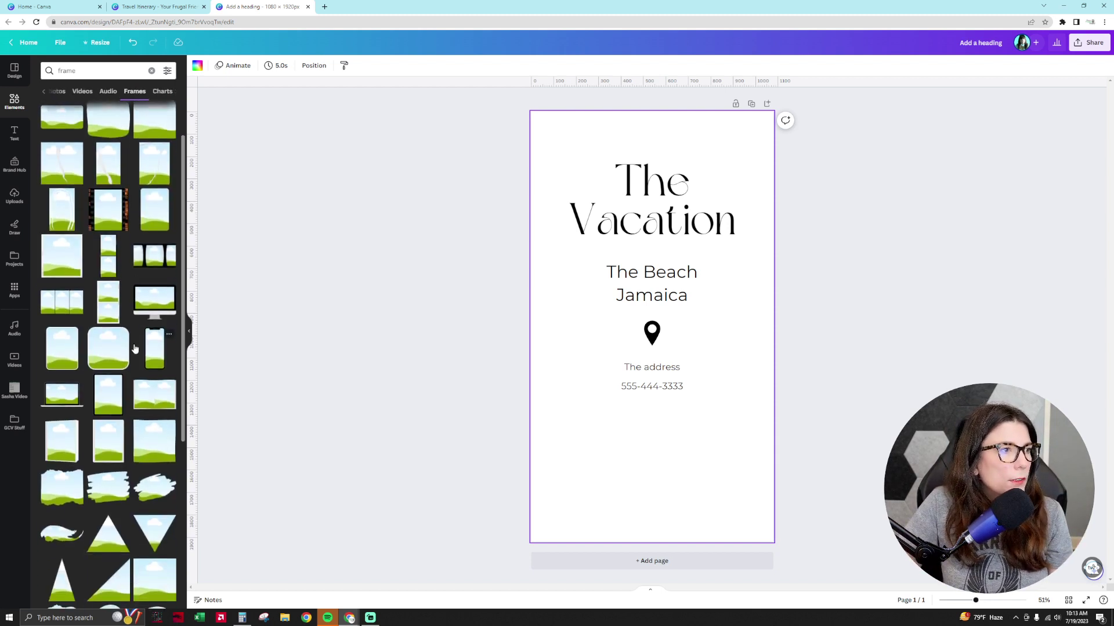
scroll(134, 348, "down", 5)
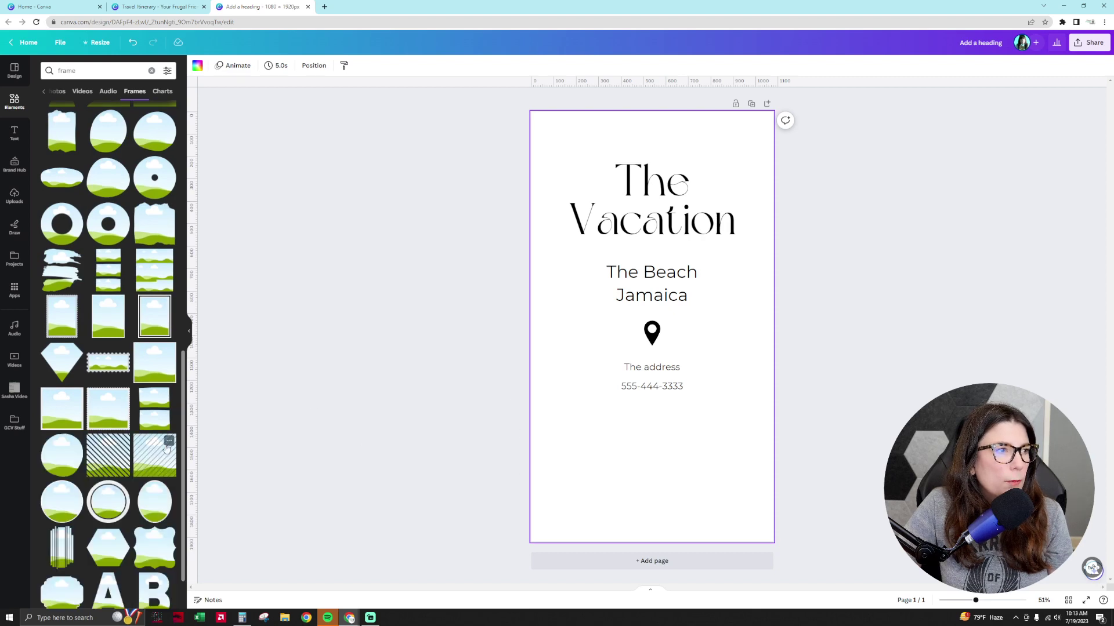
scroll(165, 448, "down", 6)
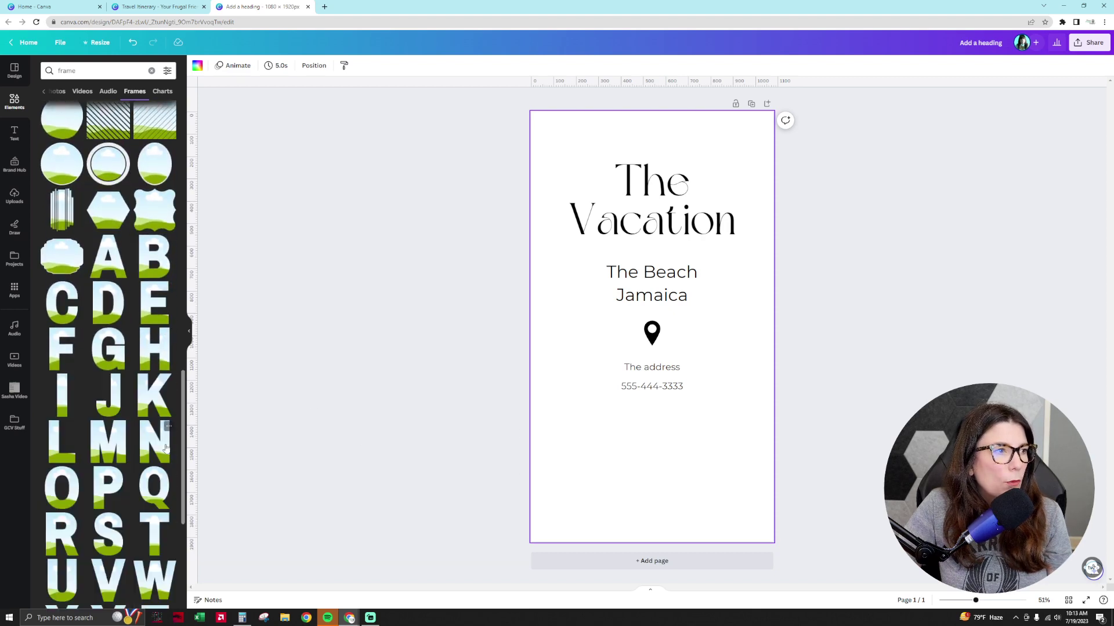
scroll(166, 447, "down", 5)
scroll(165, 448, "down", 5)
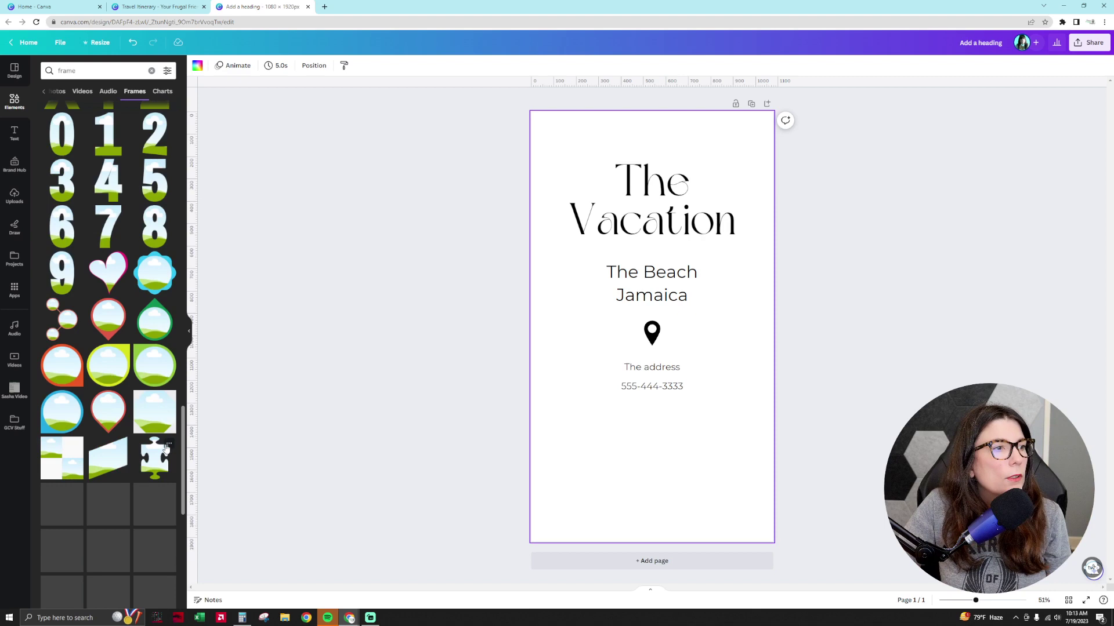
scroll(166, 448, "down", 2)
scroll(167, 448, "down", 2)
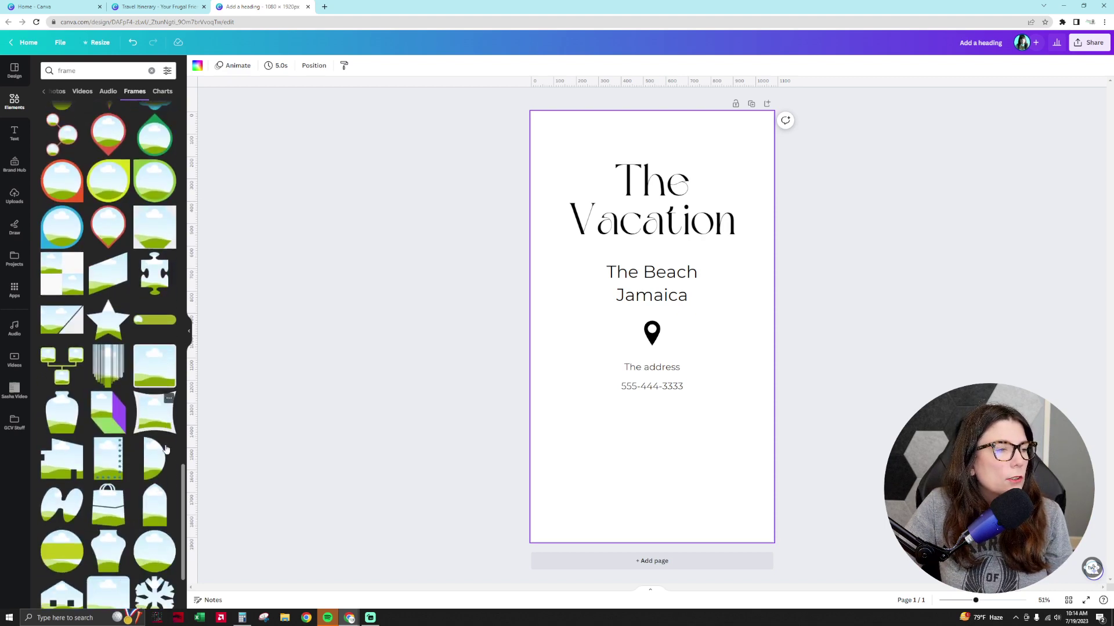
scroll(166, 449, "down", 4)
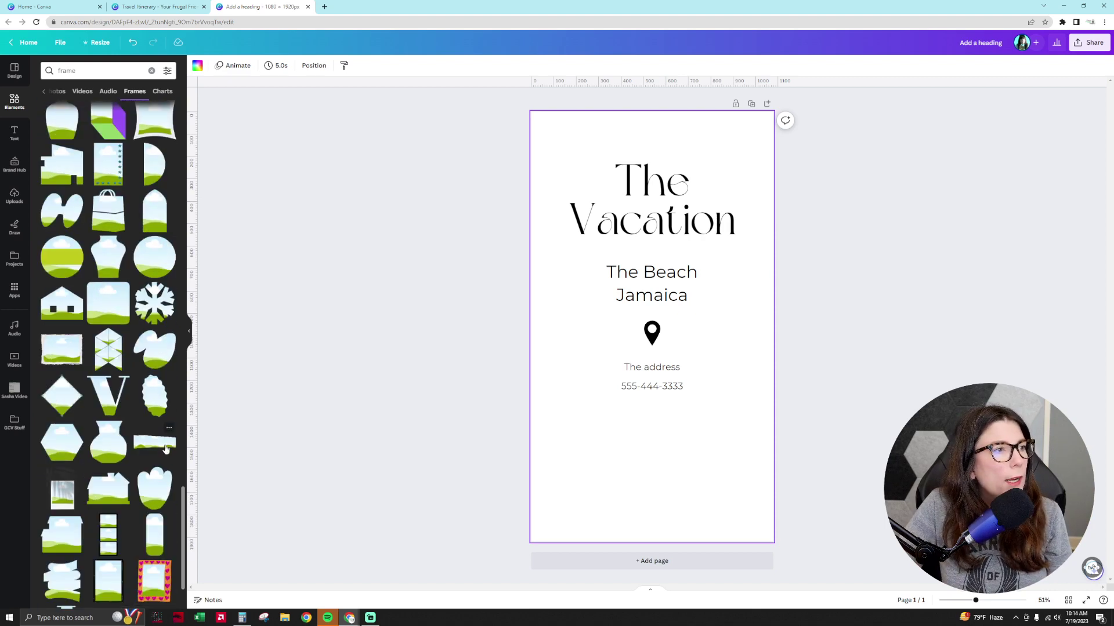
scroll(165, 448, "down", 4)
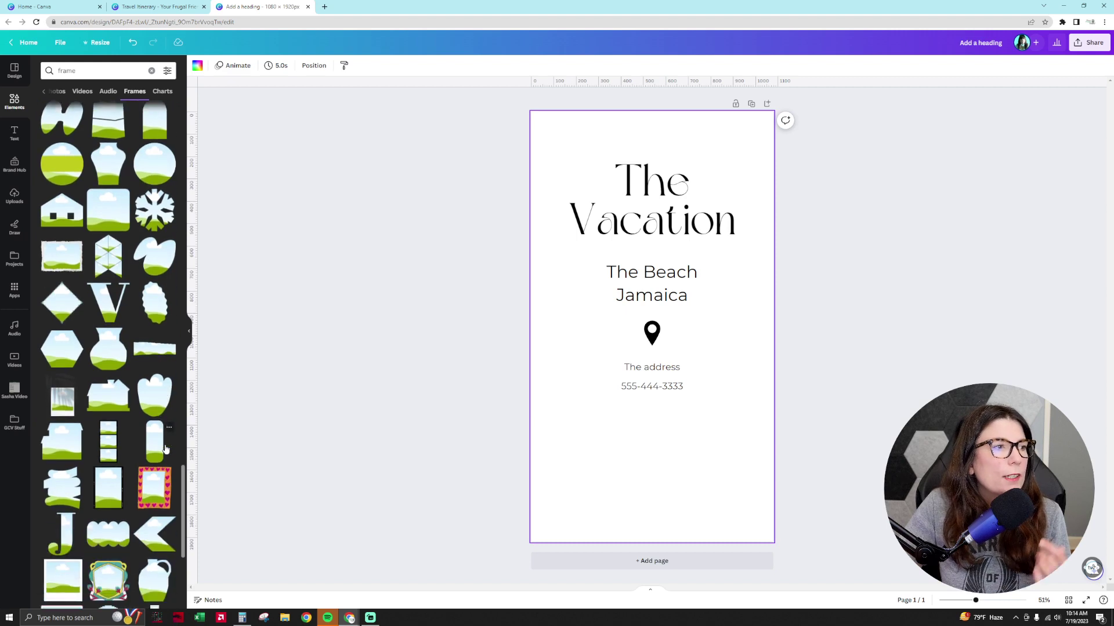
scroll(165, 448, "down", 2)
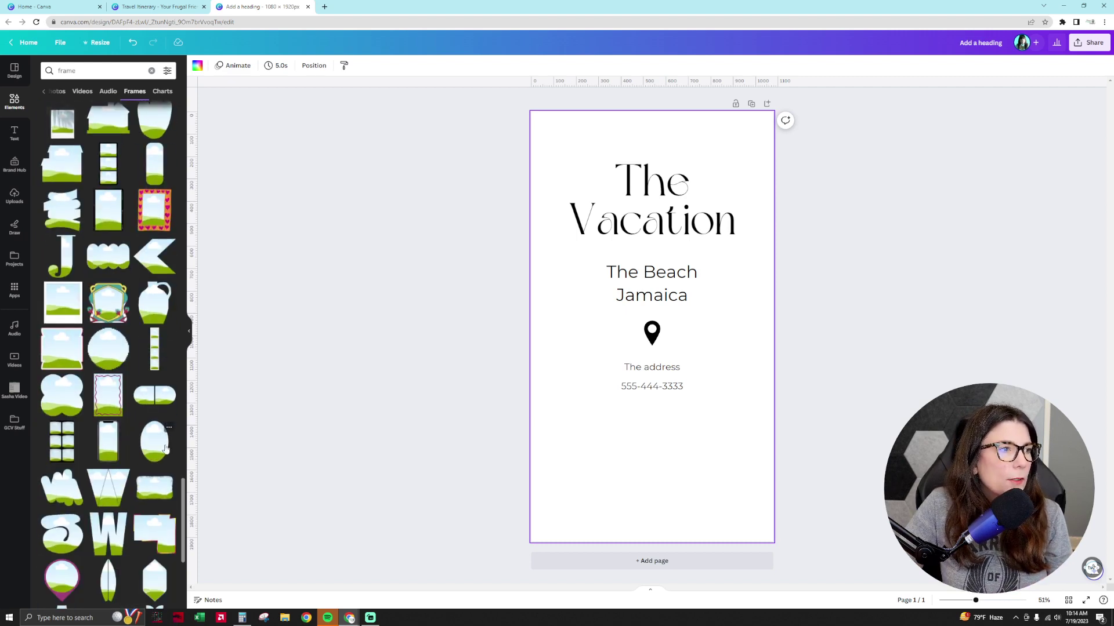
scroll(165, 449, "down", 5)
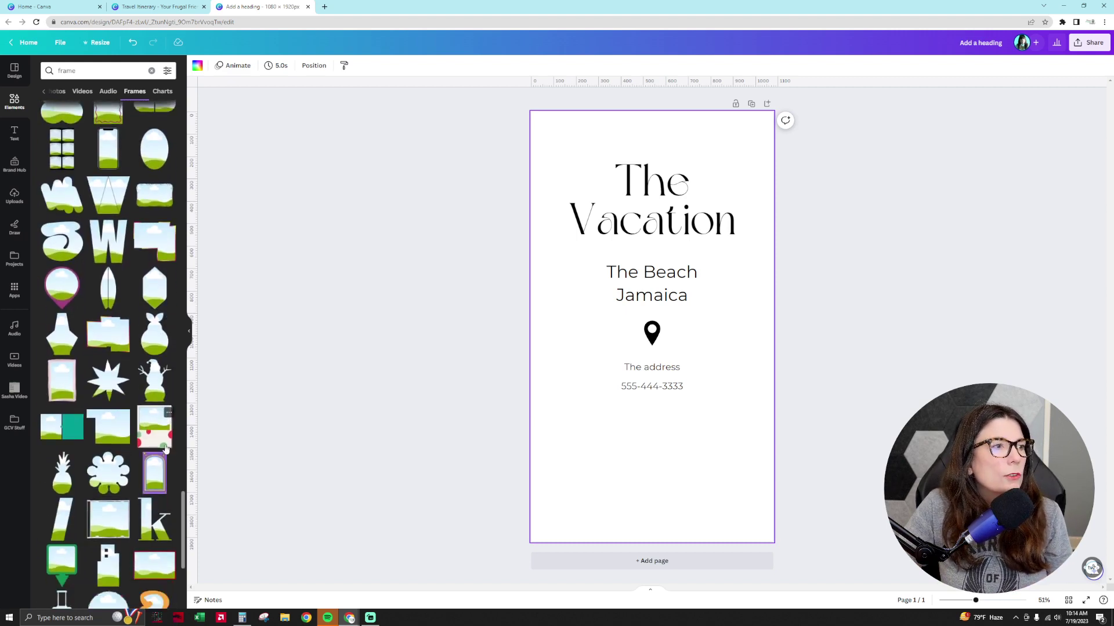
scroll(165, 447, "down", 5)
scroll(165, 447, "down", 1)
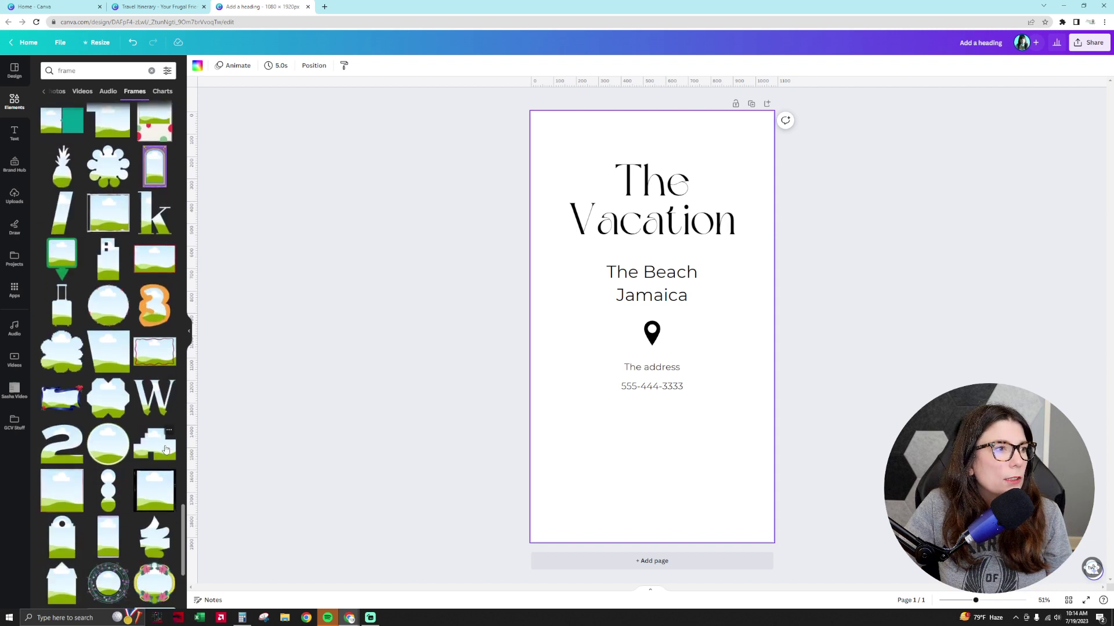
scroll(165, 448, "down", 5)
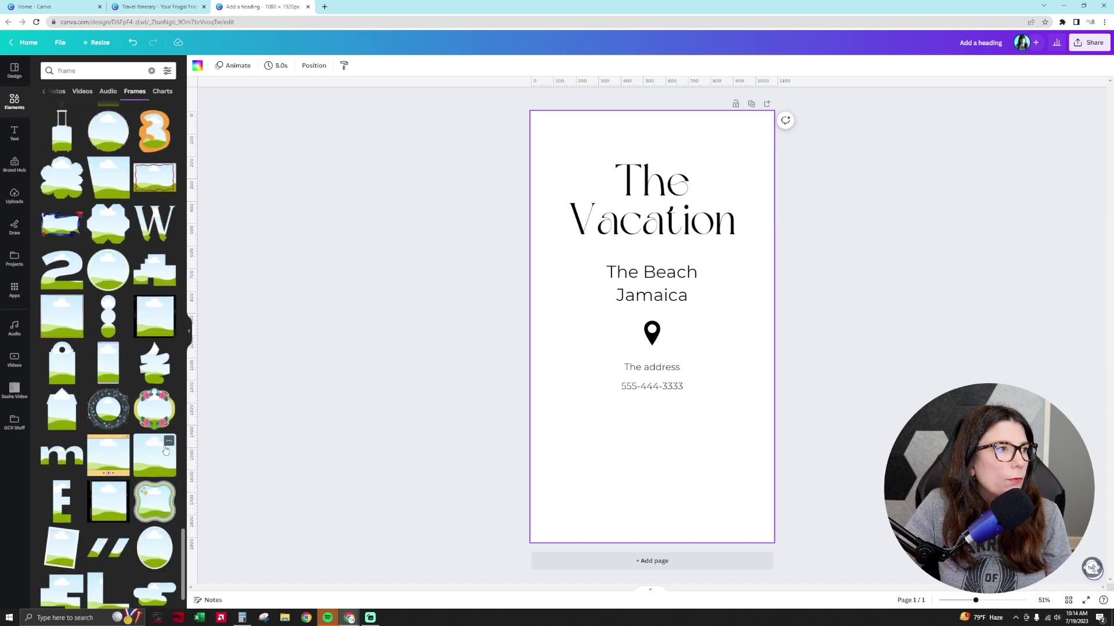
scroll(166, 449, "down", 7)
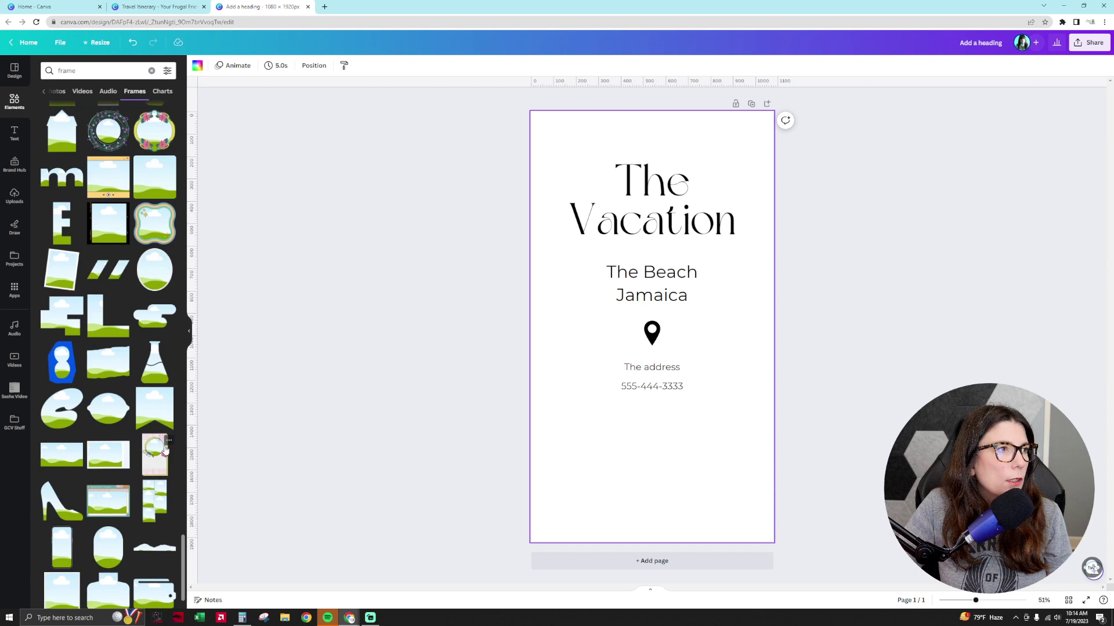
scroll(164, 447, "down", 5)
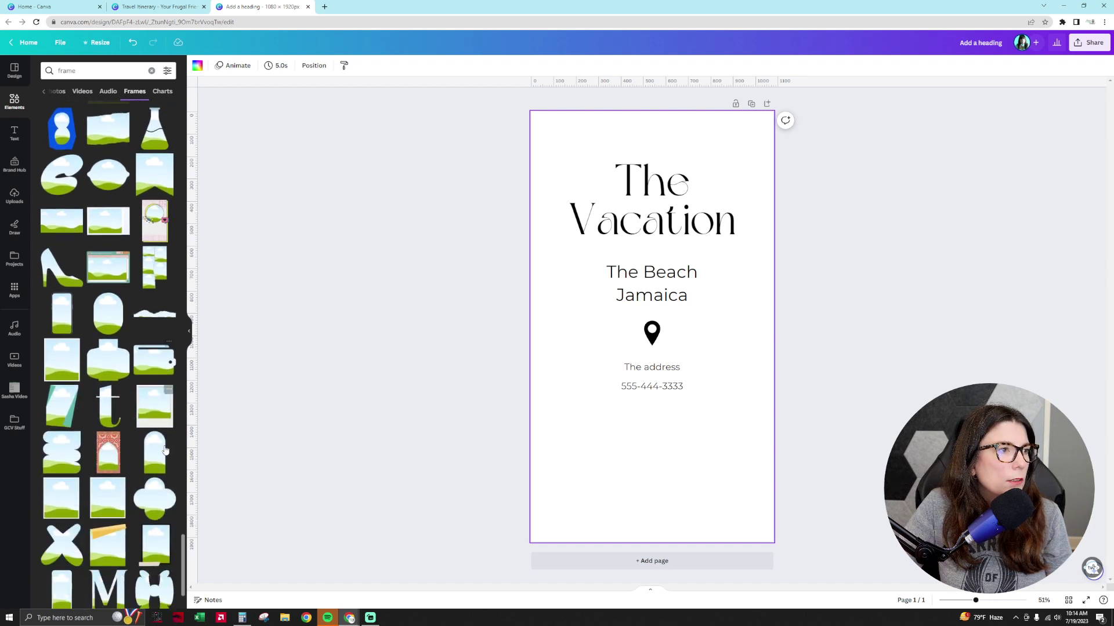
- Add the arched frame and move it to the bottom of the cover page
left_click(156, 432)
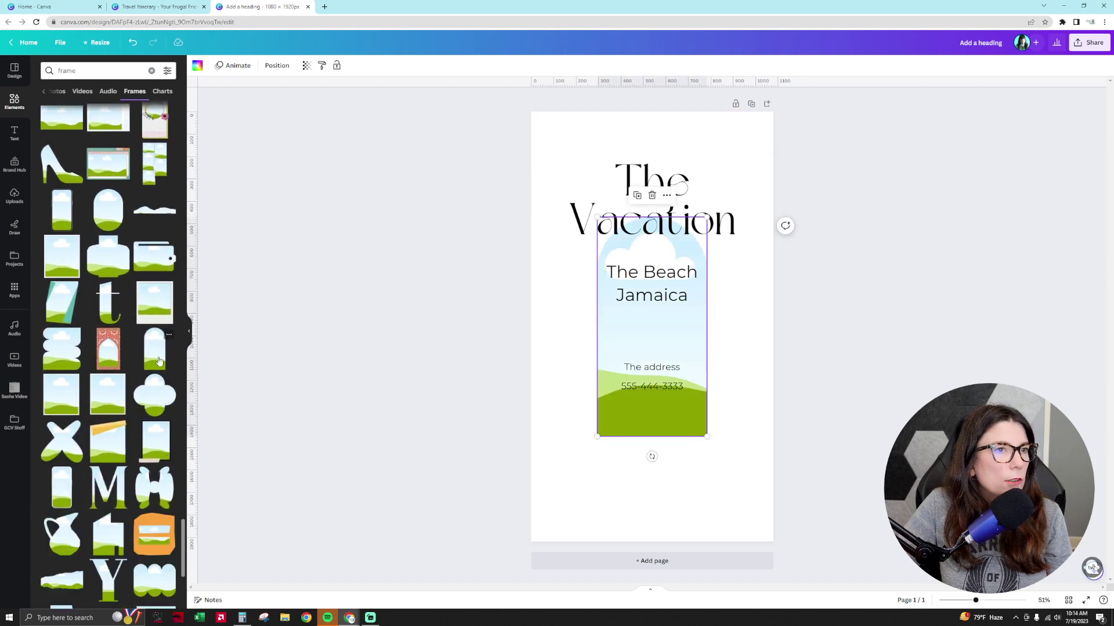
left_click_drag(699, 353, 699, 545)
left_click(862, 499)
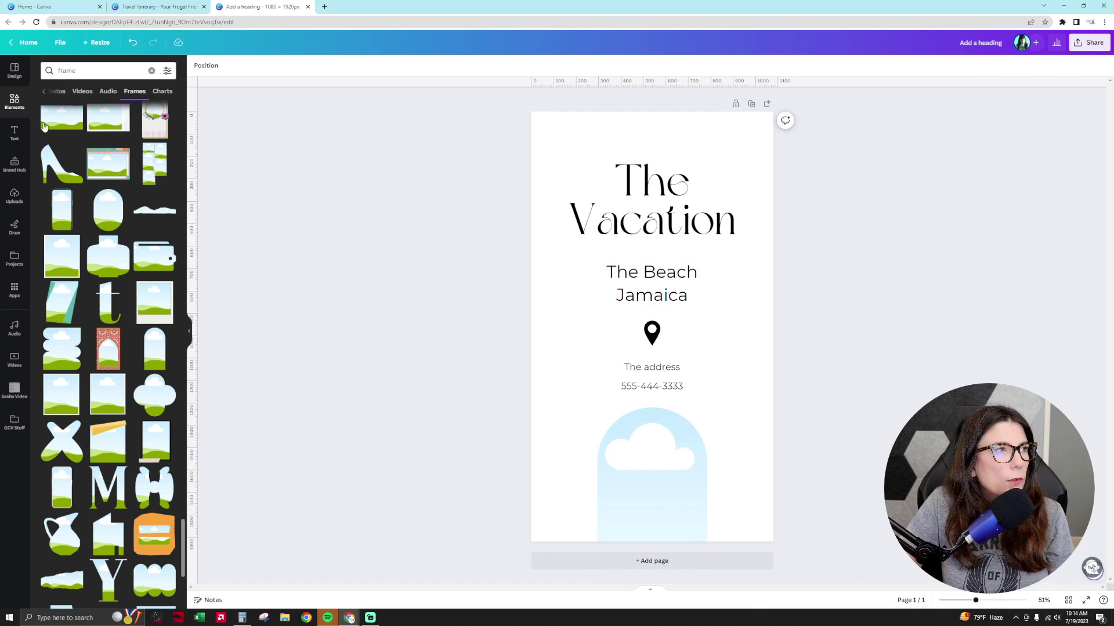
- Search Elements for 'jamaica', try a Jamaica sign photo in the frame, then remove it
left_click(14, 100)
left_click(72, 71)
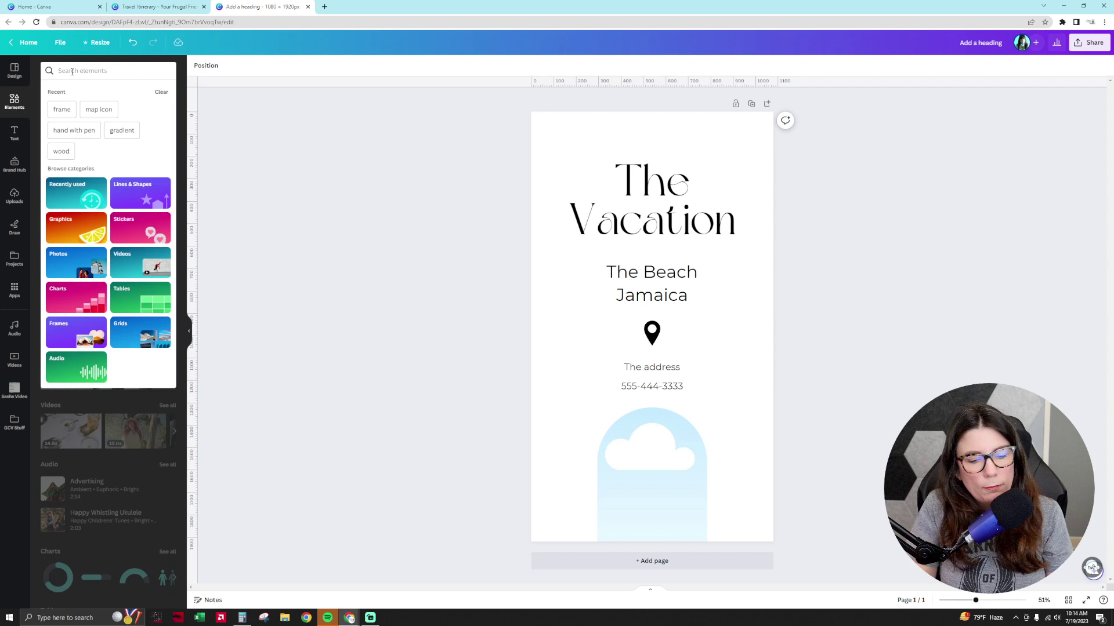
type("jamaica")
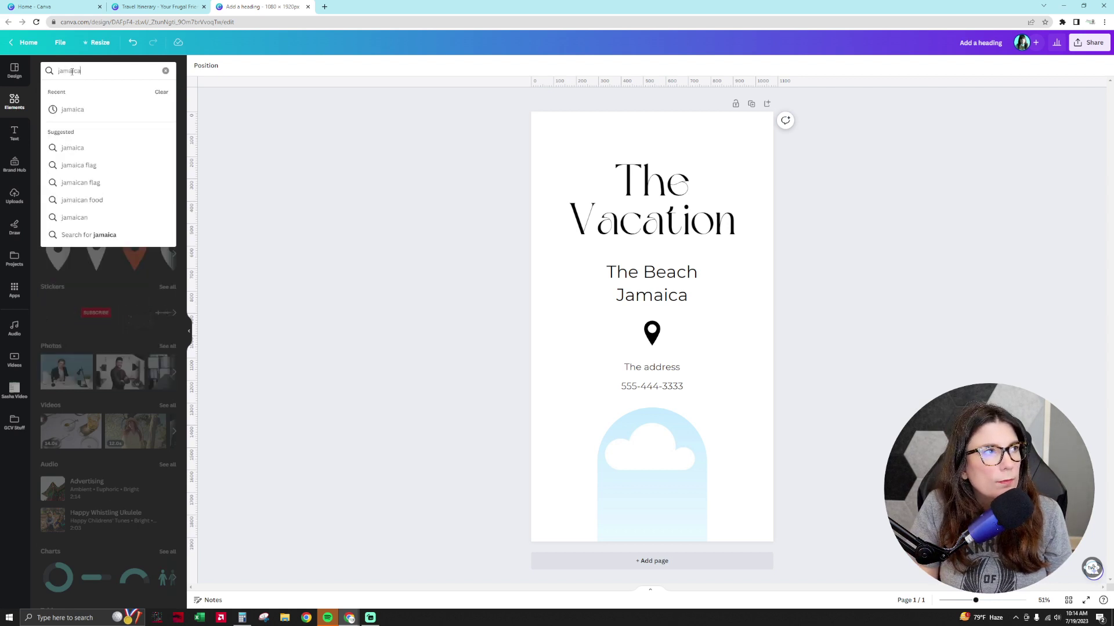
key("Return")
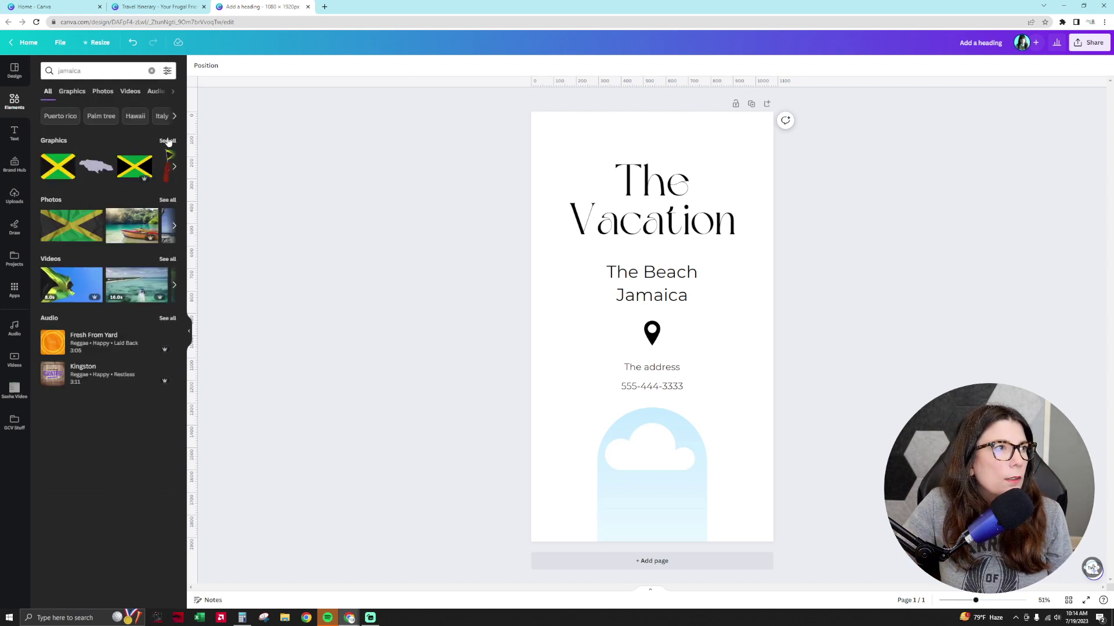
left_click(170, 200)
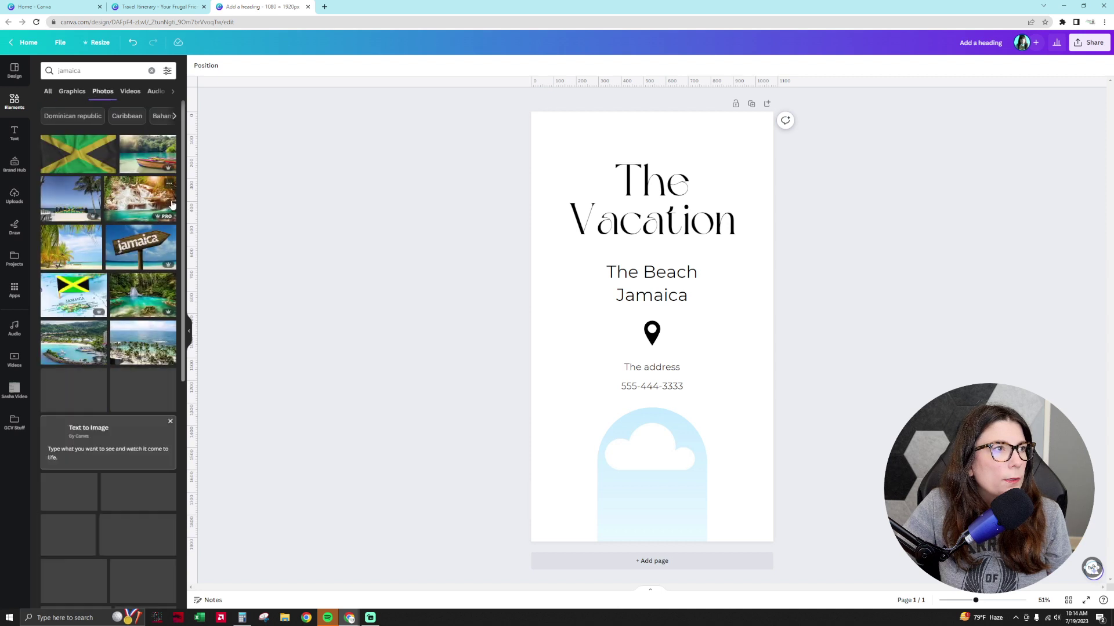
left_click(140, 247)
left_click_drag(574, 380, 680, 494)
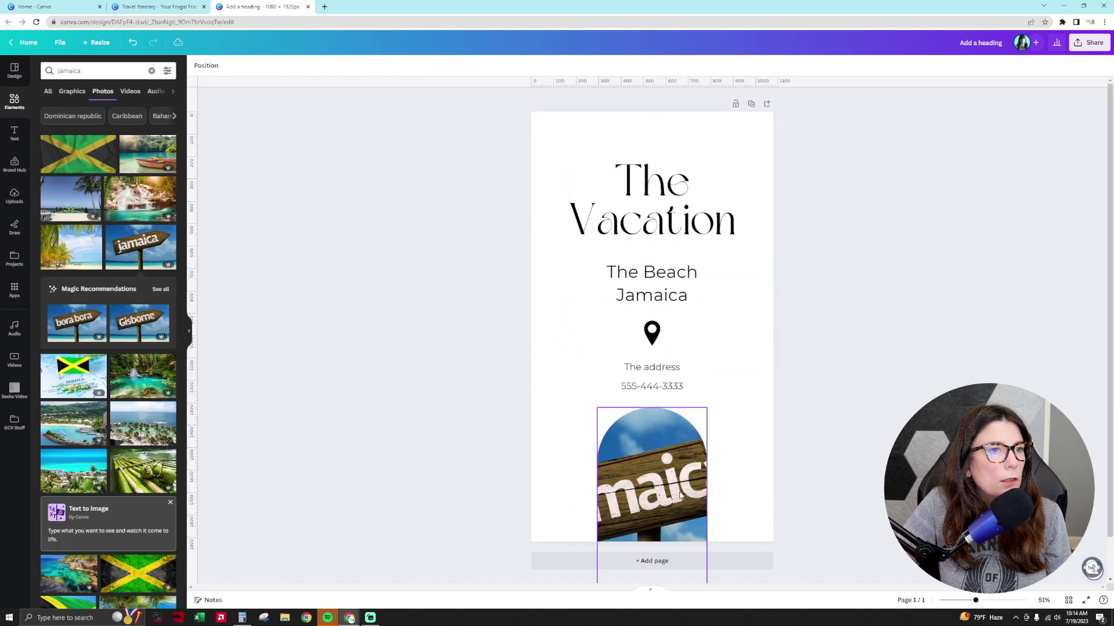
key("Delete")
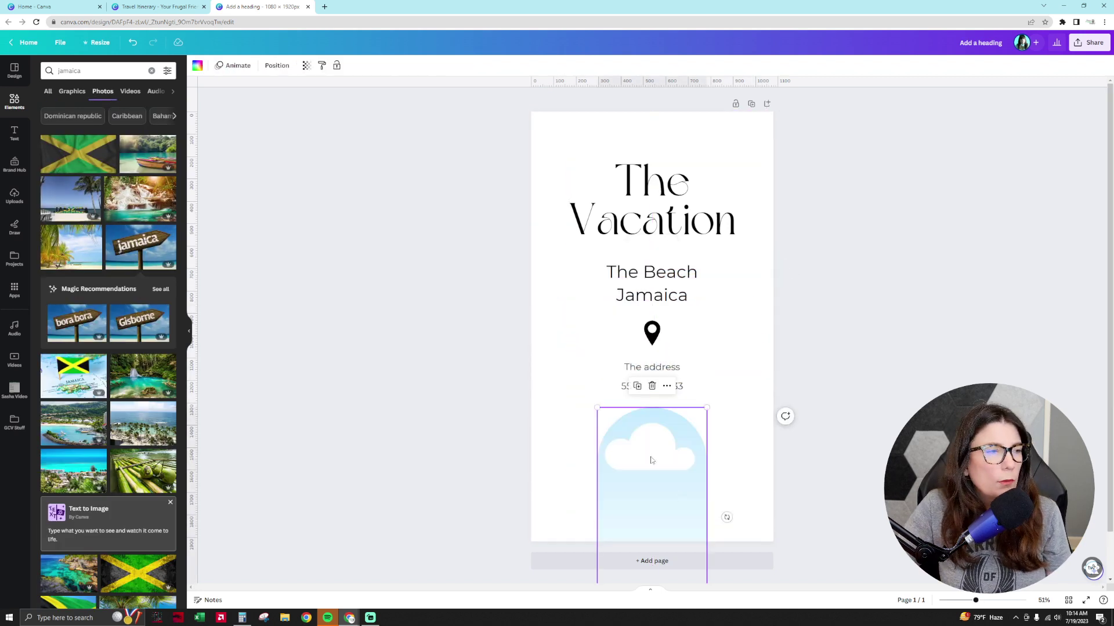
- Fill the arch frame with a Jamaica beach photo with palm trees
scroll(74, 495, "down", 5)
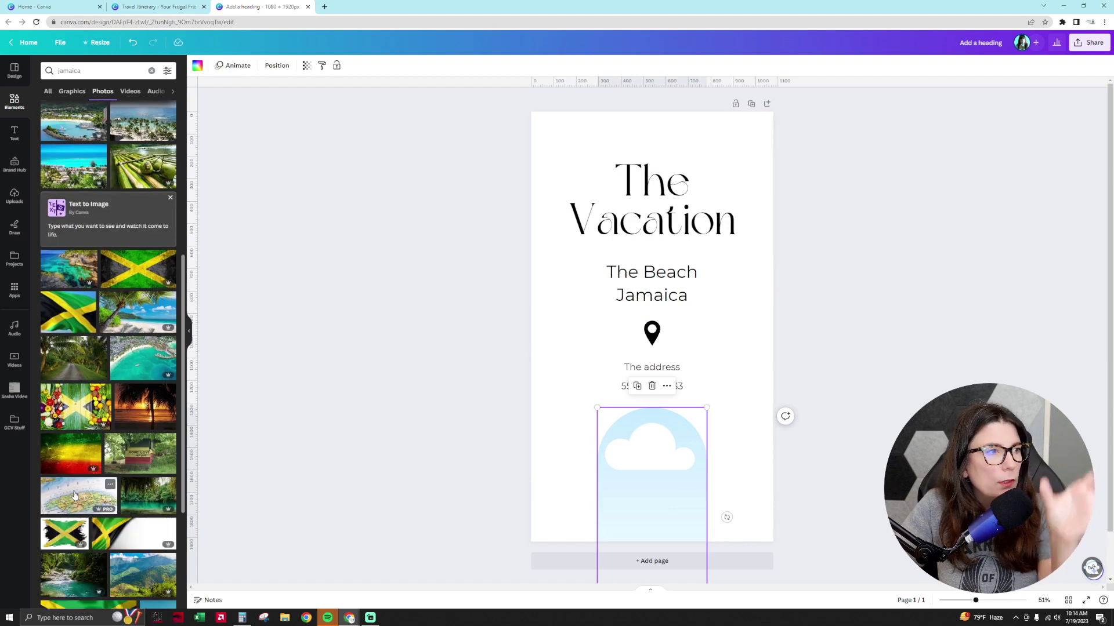
scroll(75, 495, "down", 3)
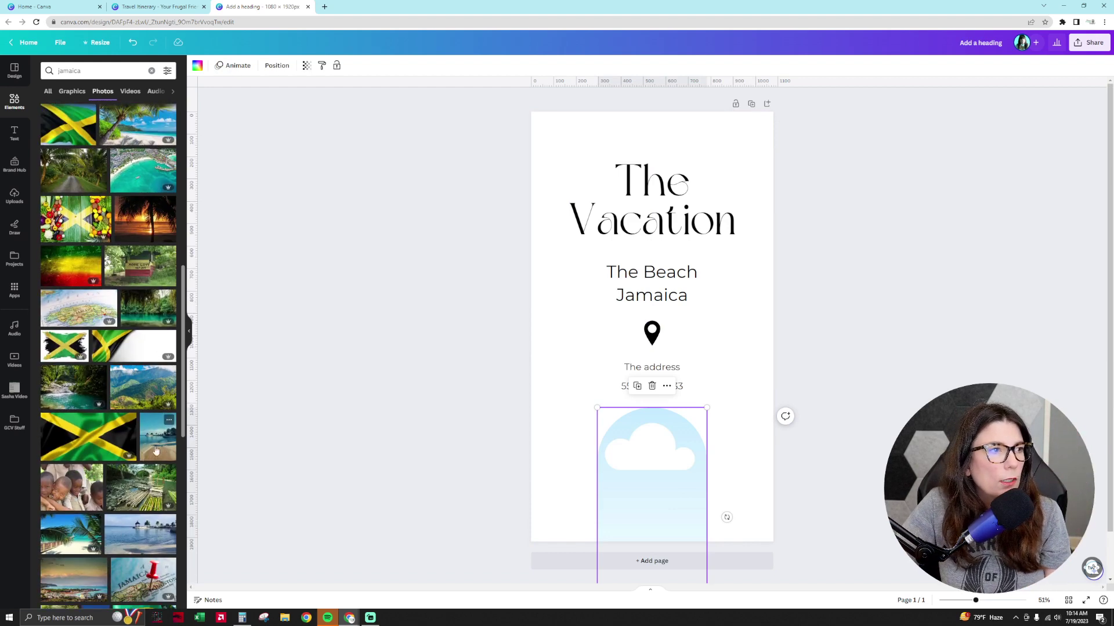
left_click(158, 436)
left_click_drag(733, 351, 667, 511)
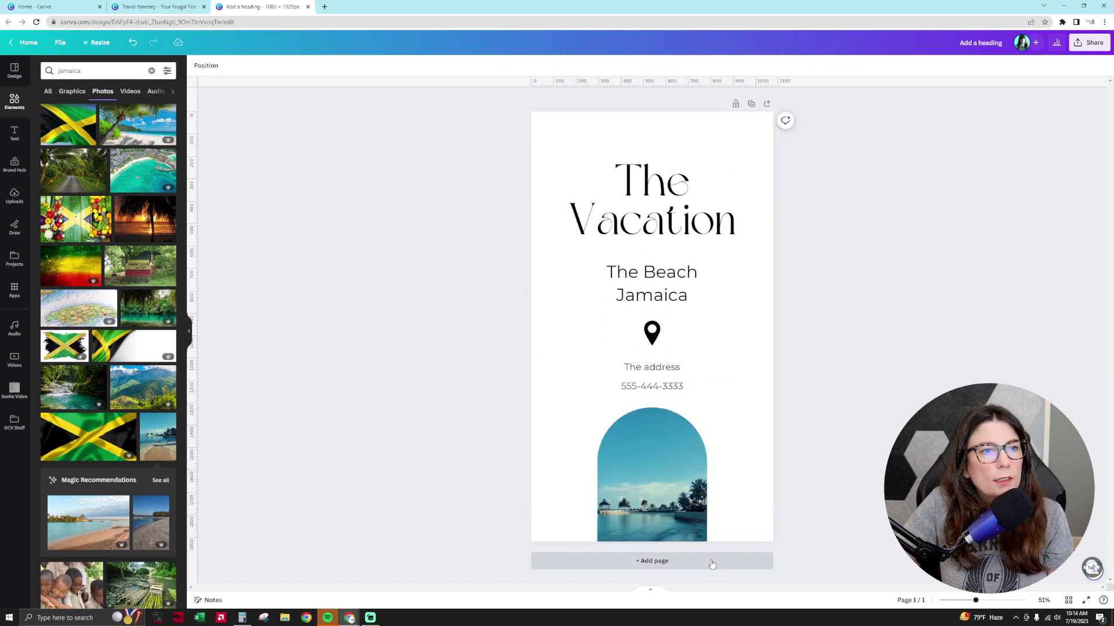
- Add a blank page 2 and review the template's Table of Contents heading and buttons
left_click(712, 564)
key("ctrl+shift+Tab")
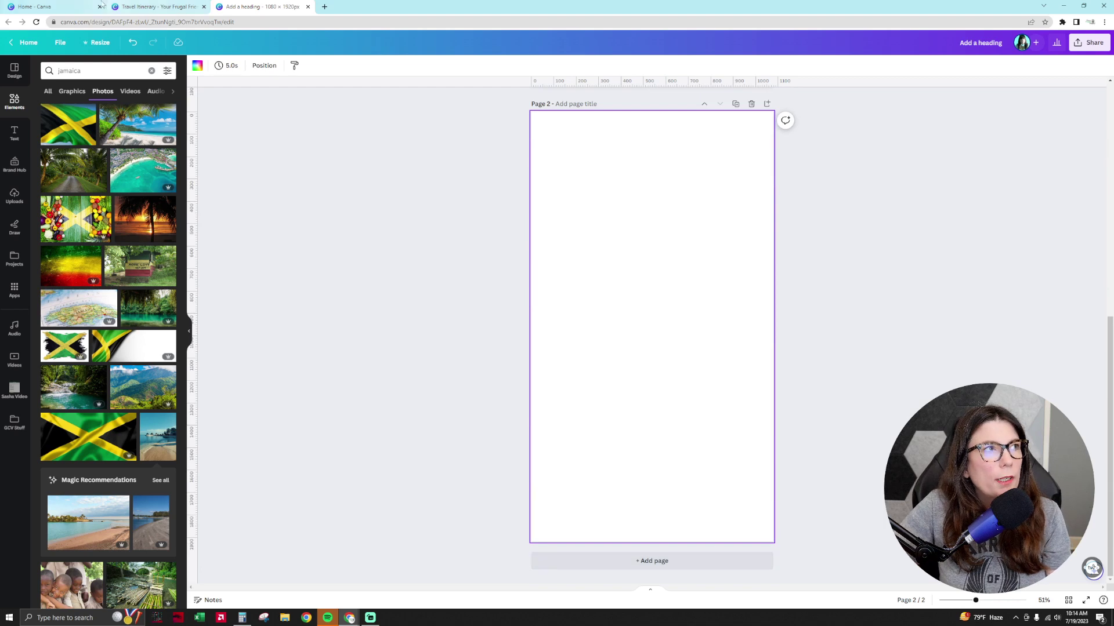
scroll(473, 296, "down", 7)
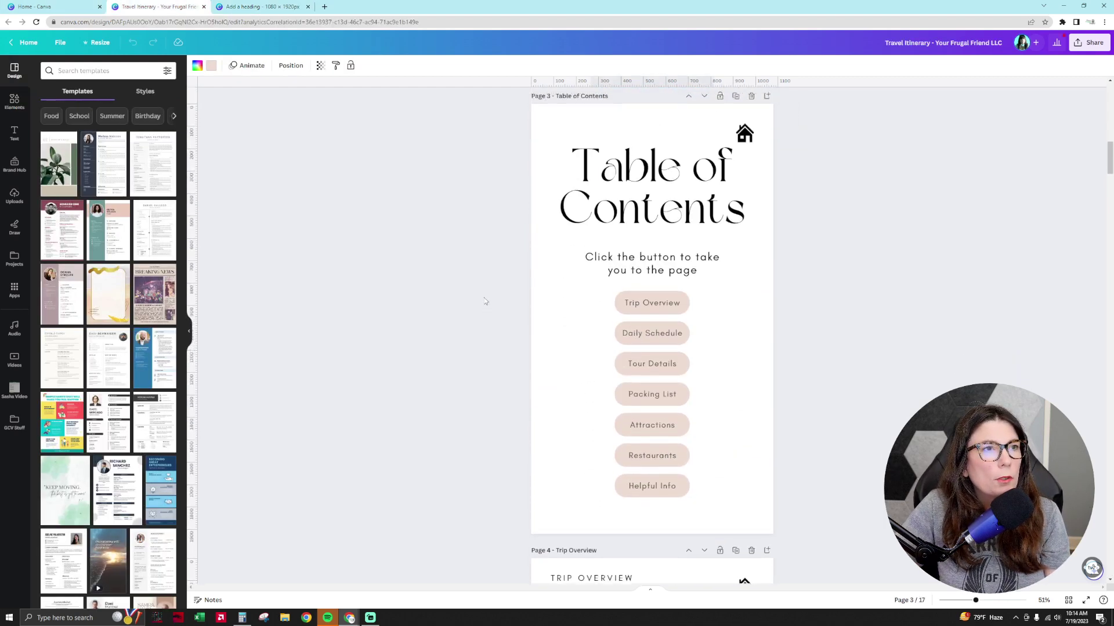
left_click(652, 255)
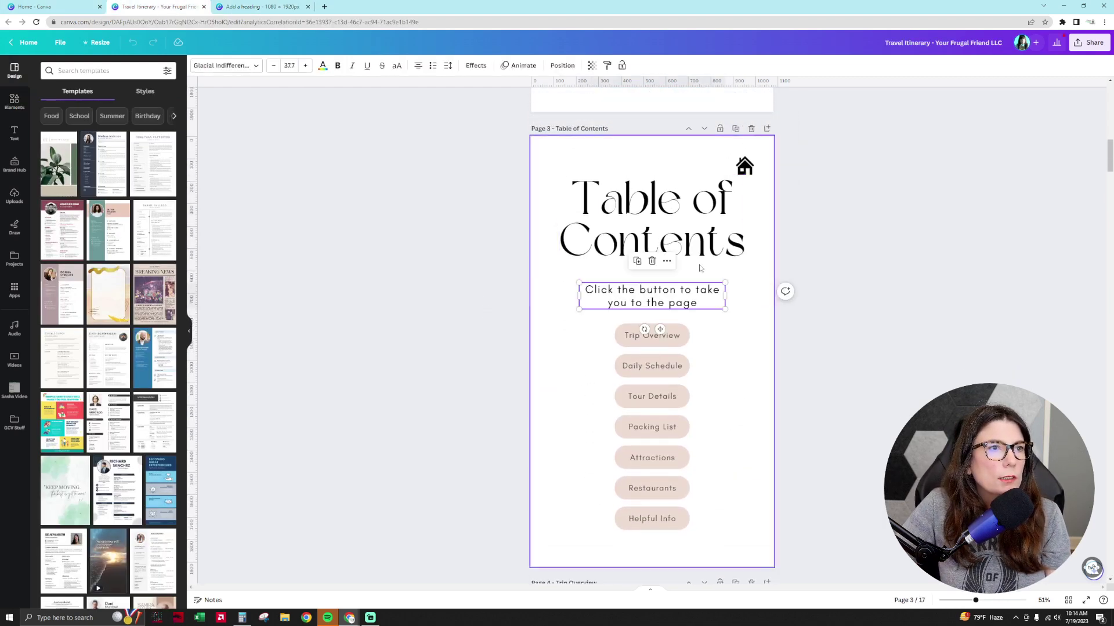
key("Escape")
left_click(667, 336)
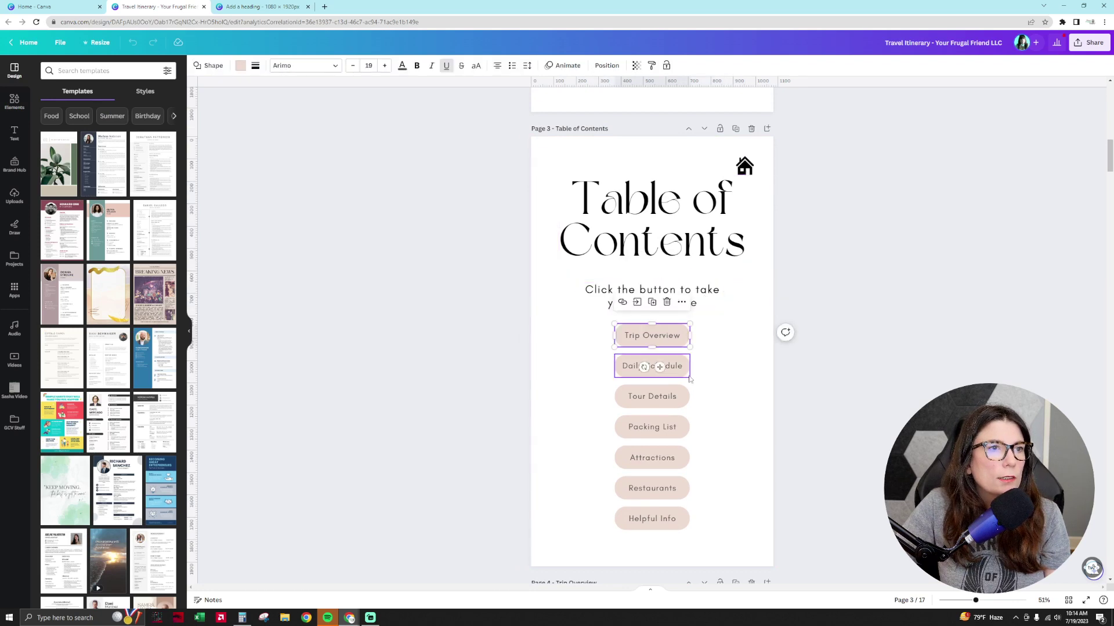
left_click(684, 366)
left_click(276, 6)
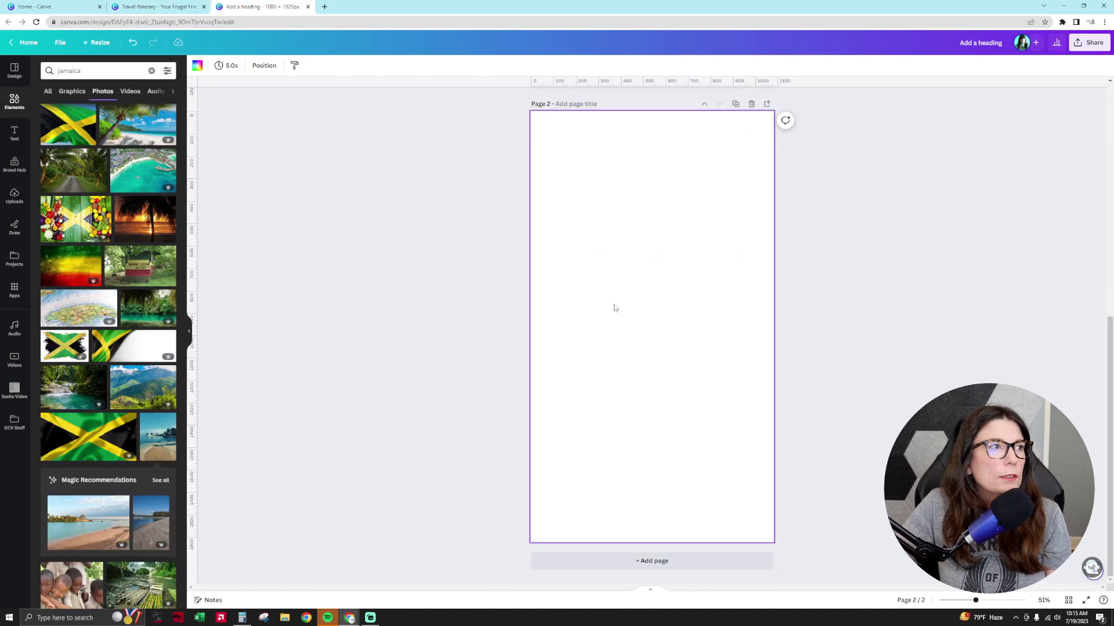
- Copy the cover's two title text boxes onto page 2
scroll(703, 264, "up", 7)
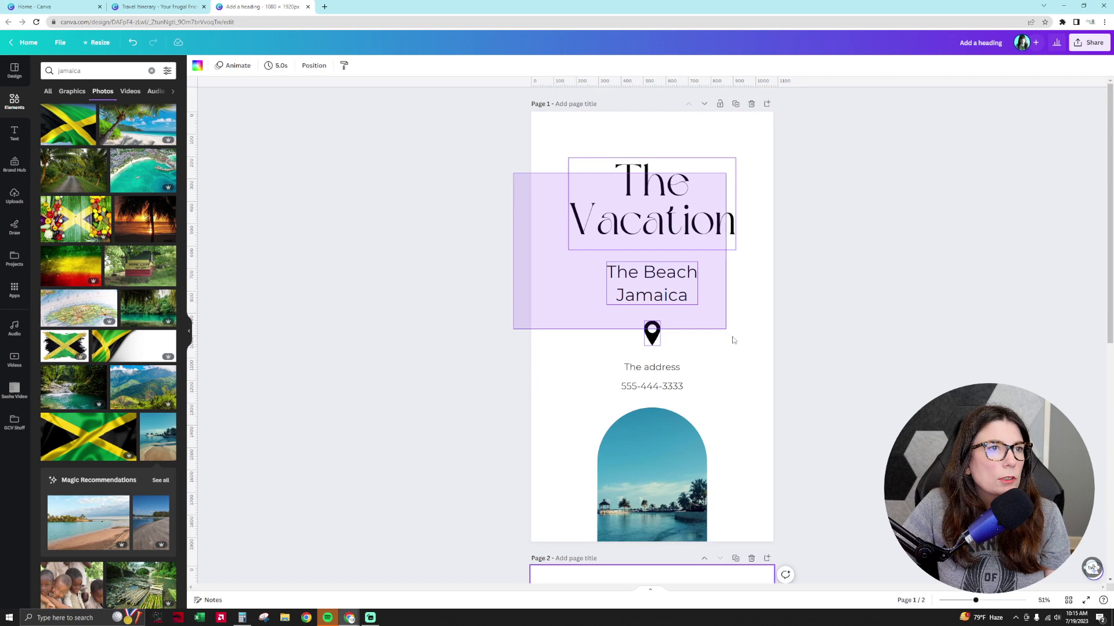
left_click_drag(732, 341, 735, 301)
scroll(733, 304, "down", 5)
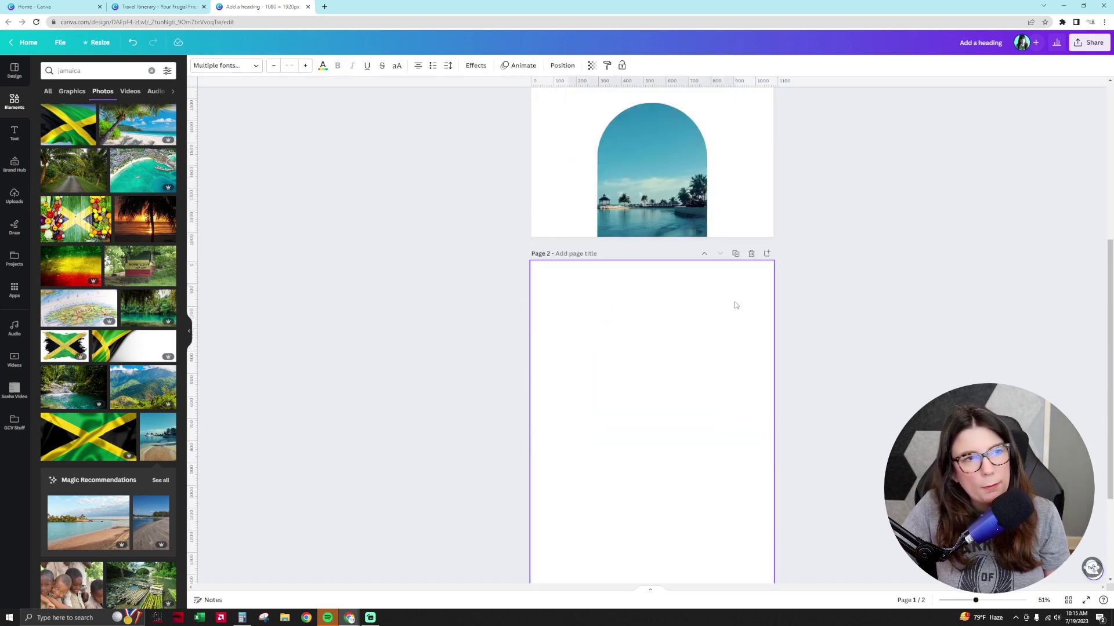
scroll(708, 406, "down", 1)
left_click(690, 374)
key("ctrl+v")
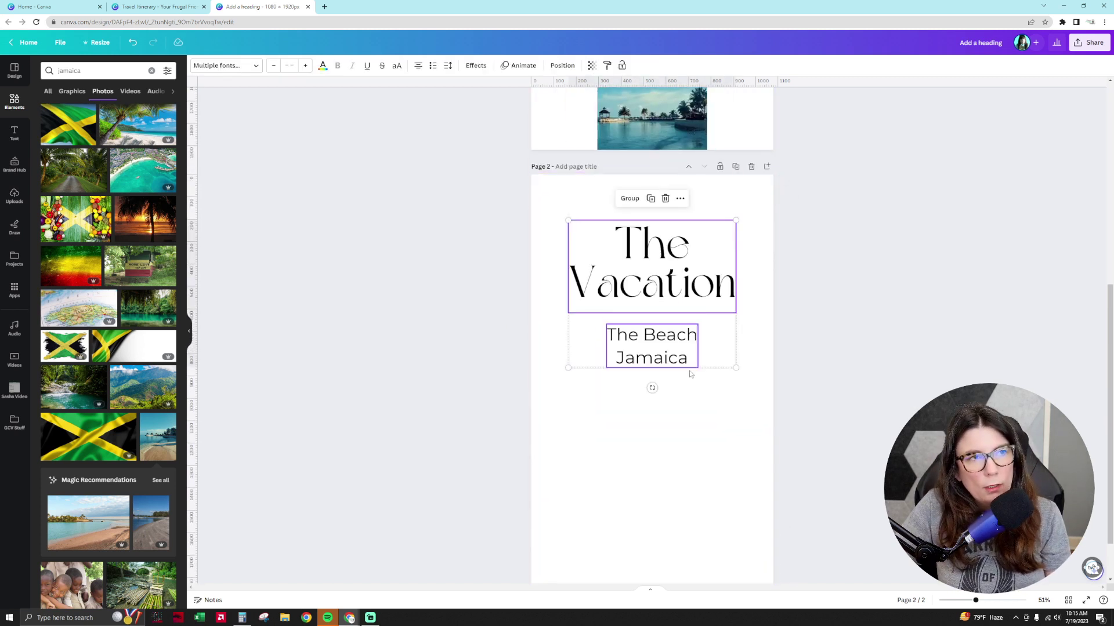
left_click(850, 332)
- Retype the pasted heading as 'Table of Contents' on two lines
left_click(138, 7)
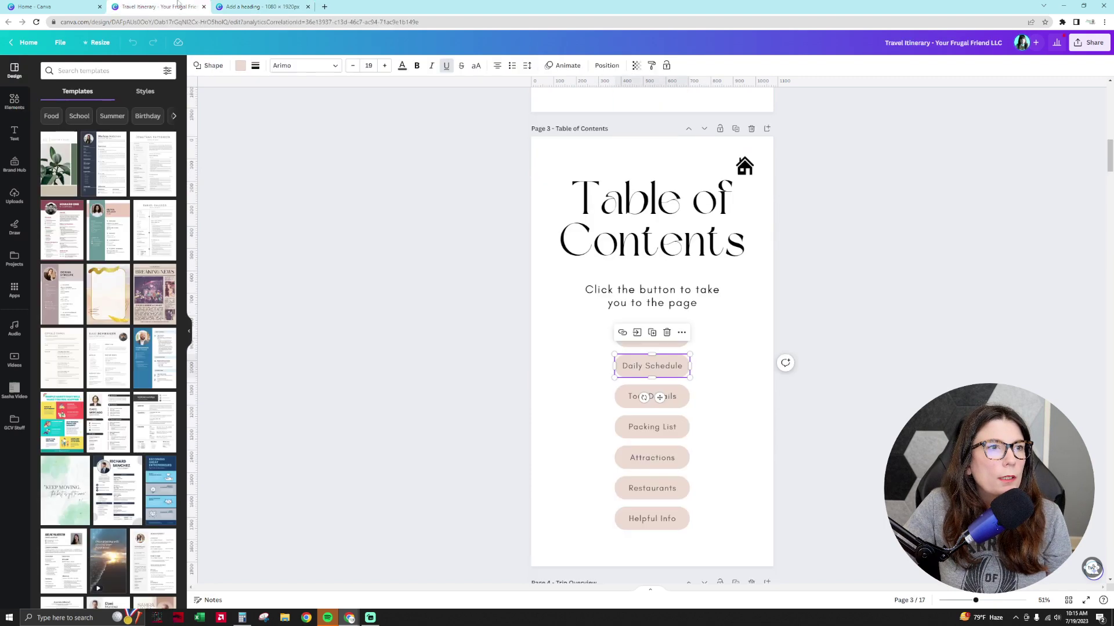
left_click(243, 7)
double_click(681, 278)
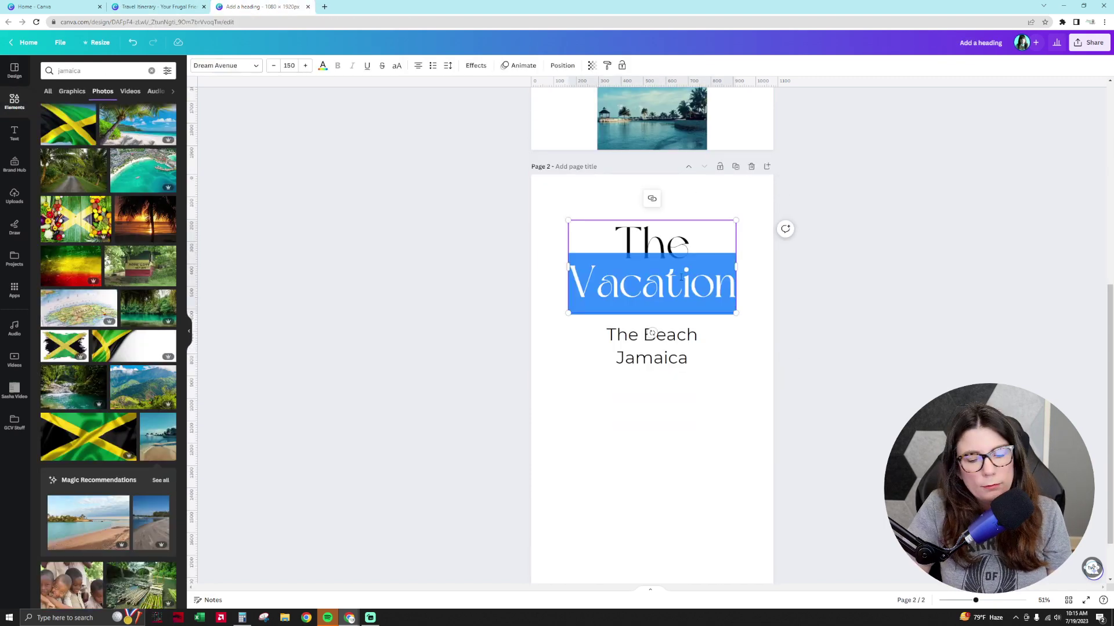
key("BackSpace")
key("BackSpace")
key("BackSpace")
key("BackSpace")
type("able")
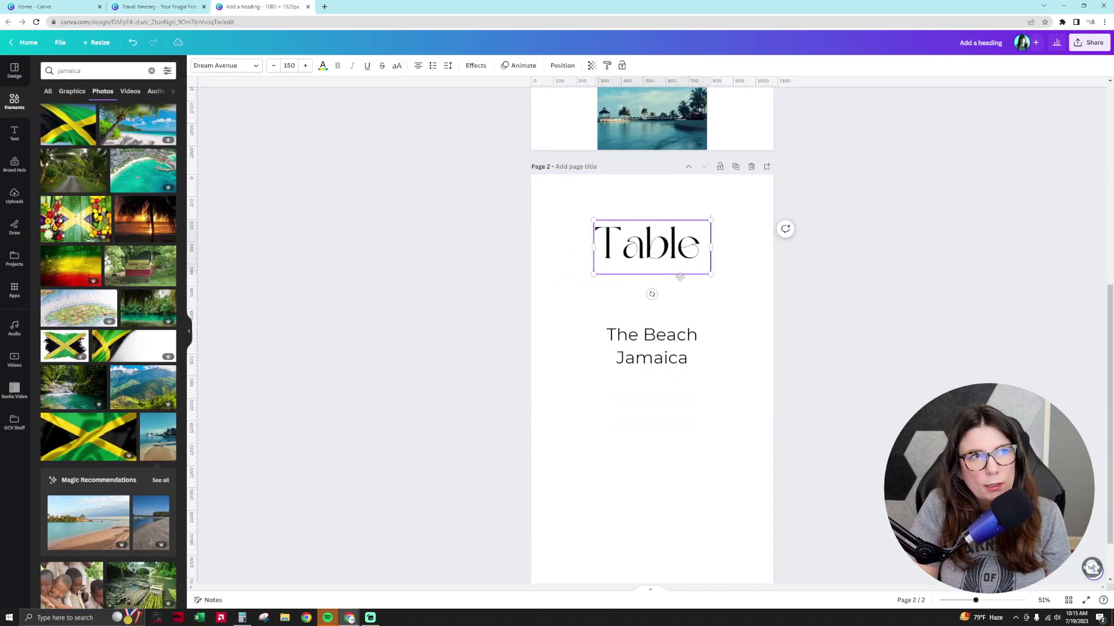
type(" of")
key("Return")
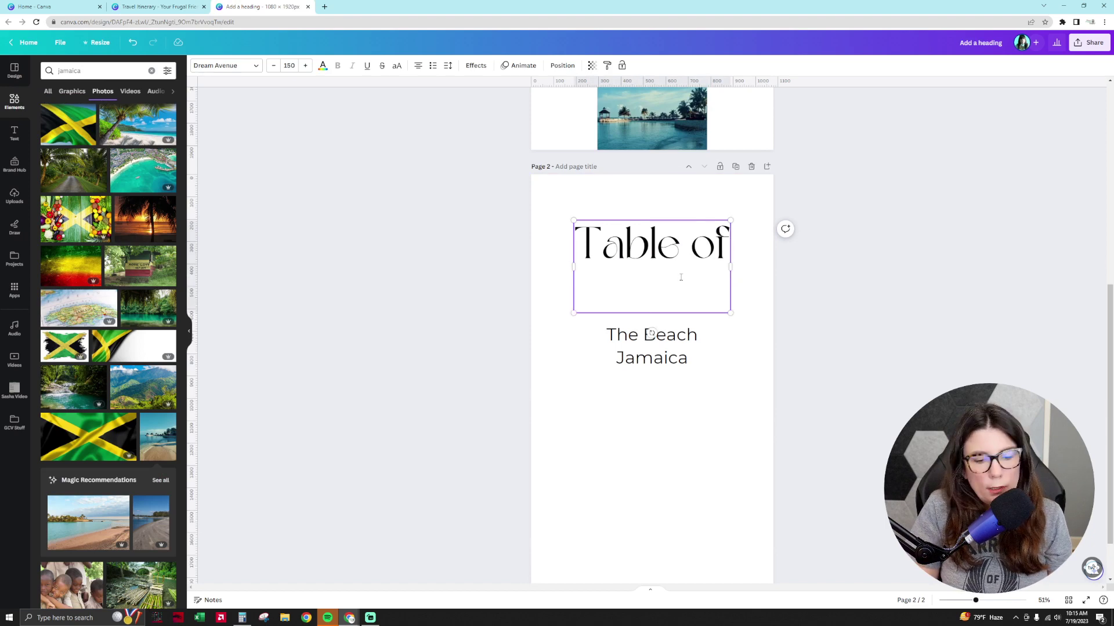
type("Contents")
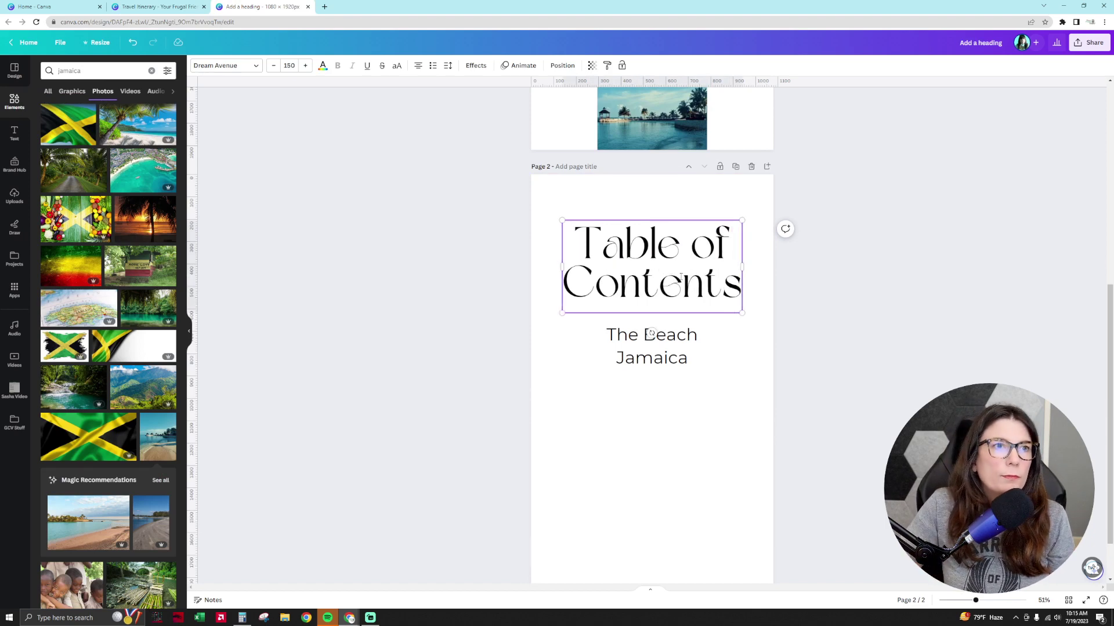
left_click(652, 377)
- Replace the subtitle text with 'Click the button to take you to the page'
left_click(121, 6)
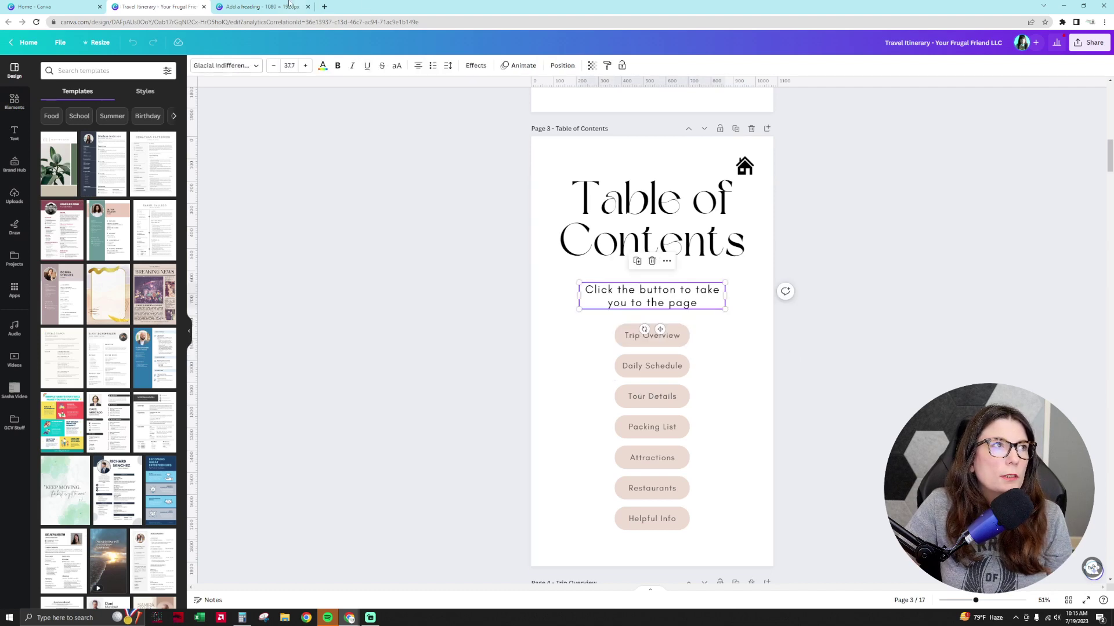
left_click(264, 7)
double_click(672, 329)
mouse_move(607, 335)
left_mouse_down()
mouse_move(697, 336)
mouse_move(666, 358)
mouse_move(607, 335)
left_mouse_up()
type("Click thwe")
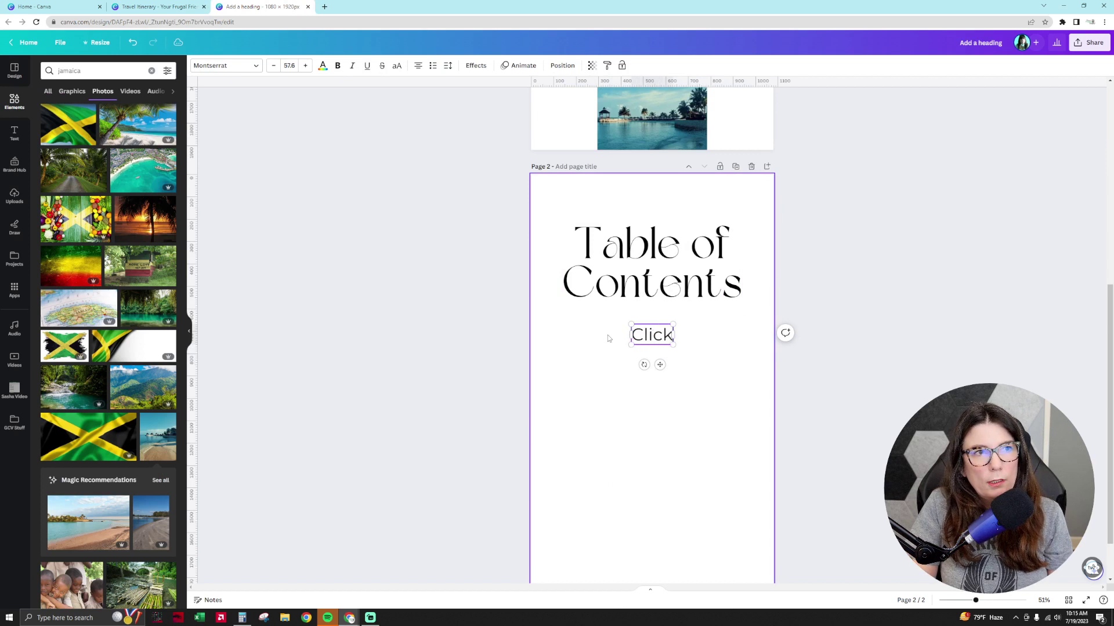
key("BackSpace")
key("BackSpace")
type("e bu")
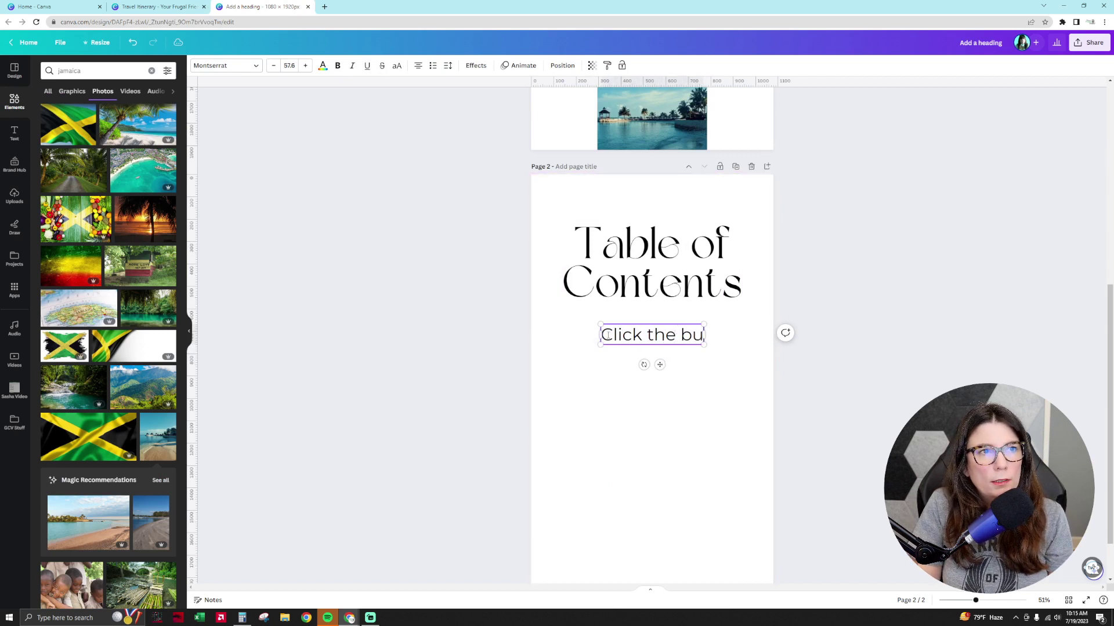
type("tton to take you to ")
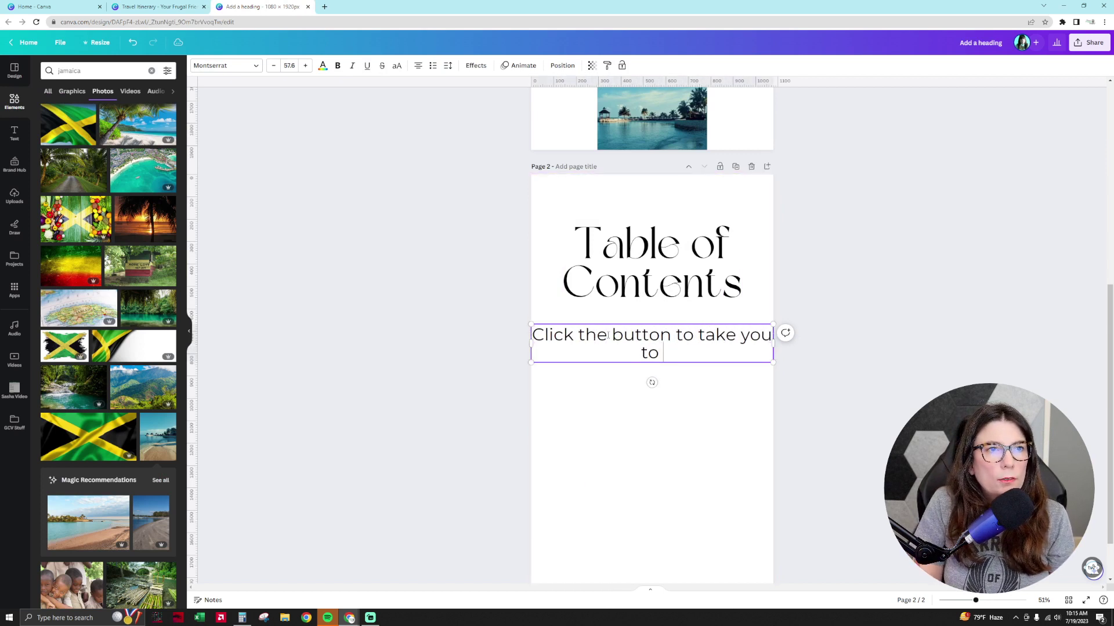
type("the page")
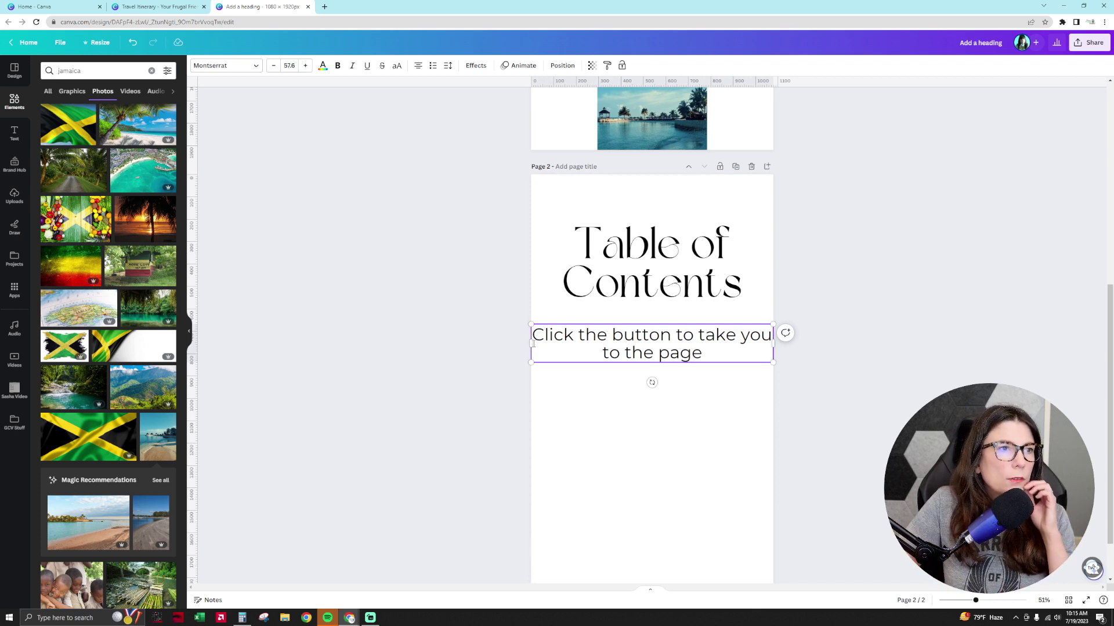
- Shrink the subtitle text box and centre it under the Table of Contents heading
left_click_drag(530, 361, 603, 348)
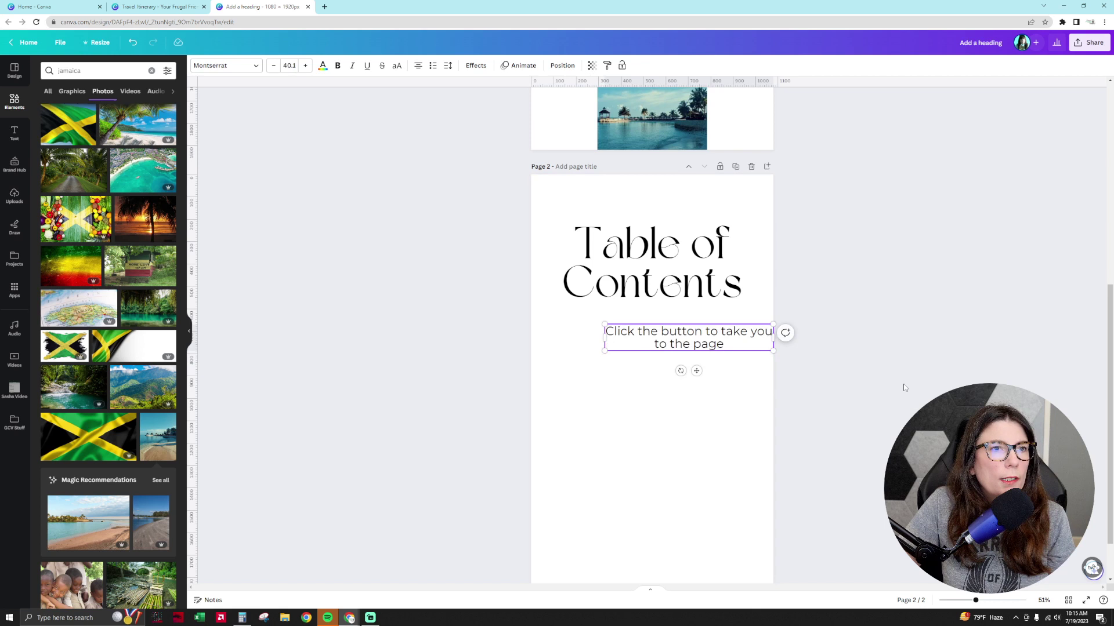
left_click_drag(679, 342, 643, 347)
left_click(911, 365)
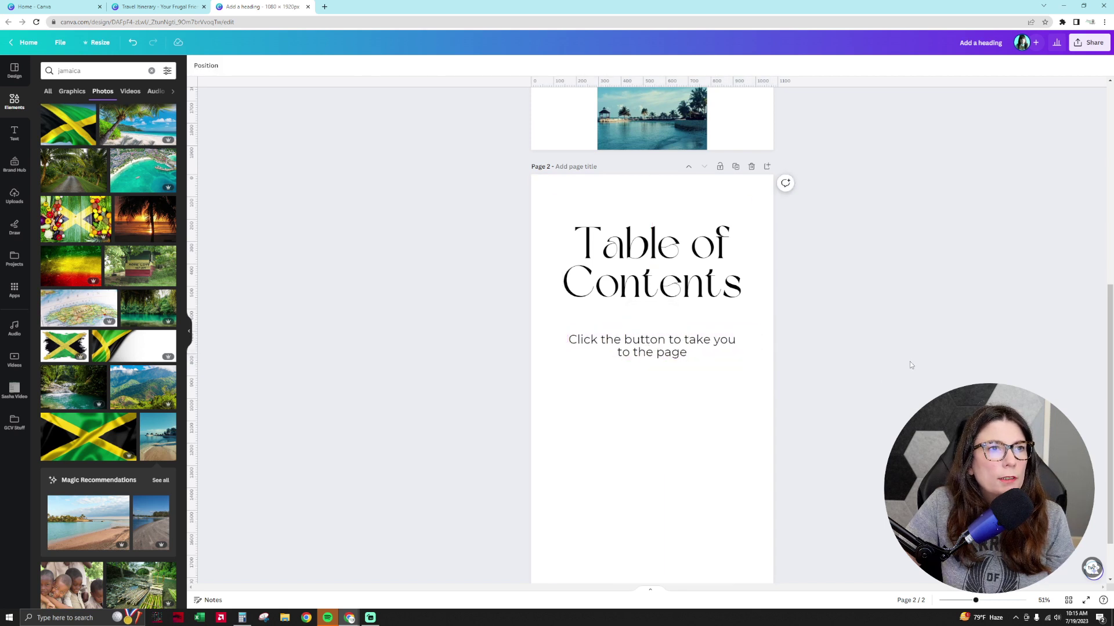
left_click(684, 243)
left_click(562, 65)
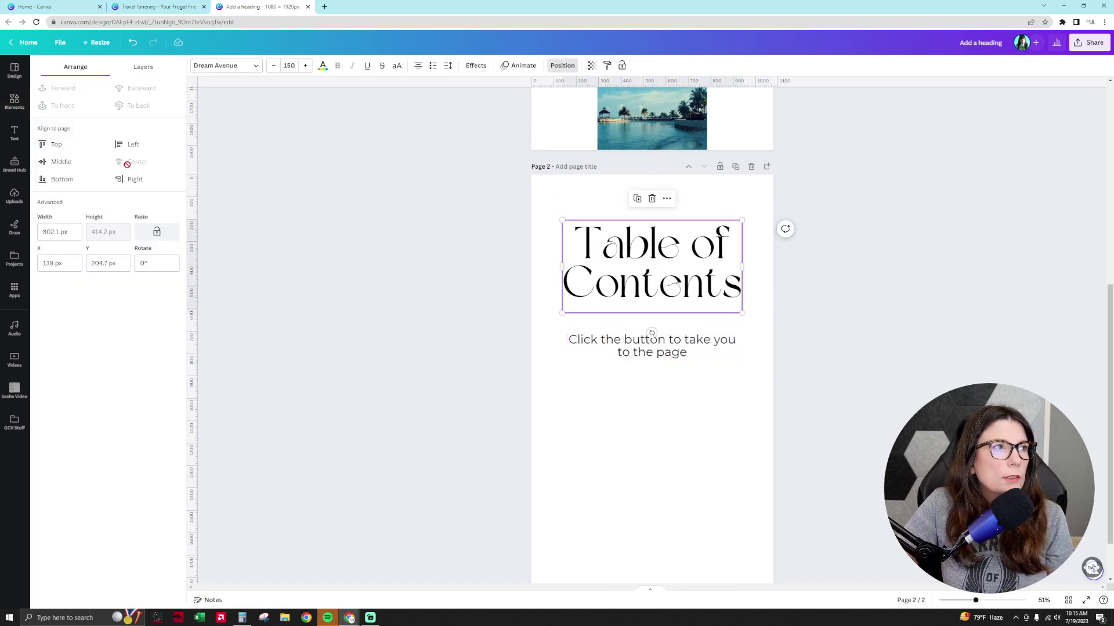
left_click(690, 354)
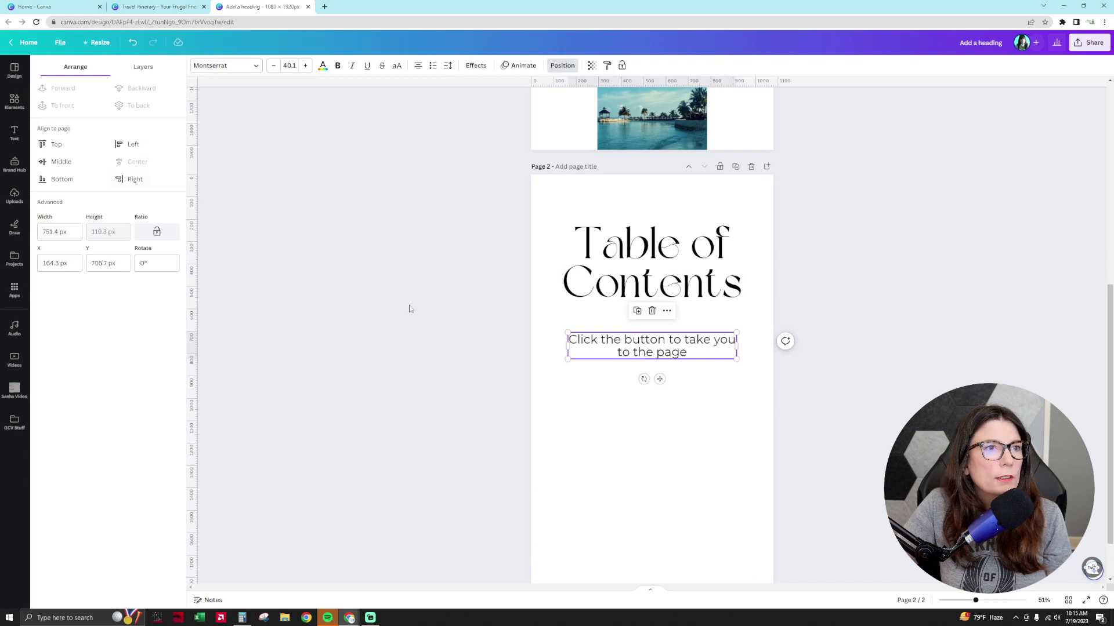
left_click(661, 435)
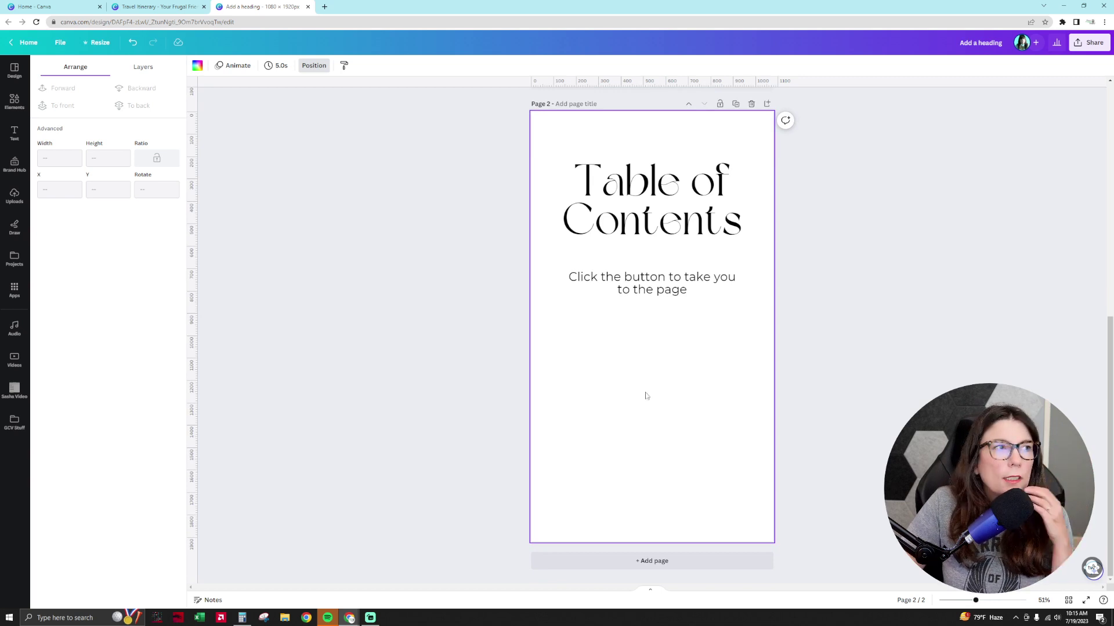
- Add a rounded square below the subtitle, stretch it into a pill, and colour it Boho pink-beige
left_click(19, 102)
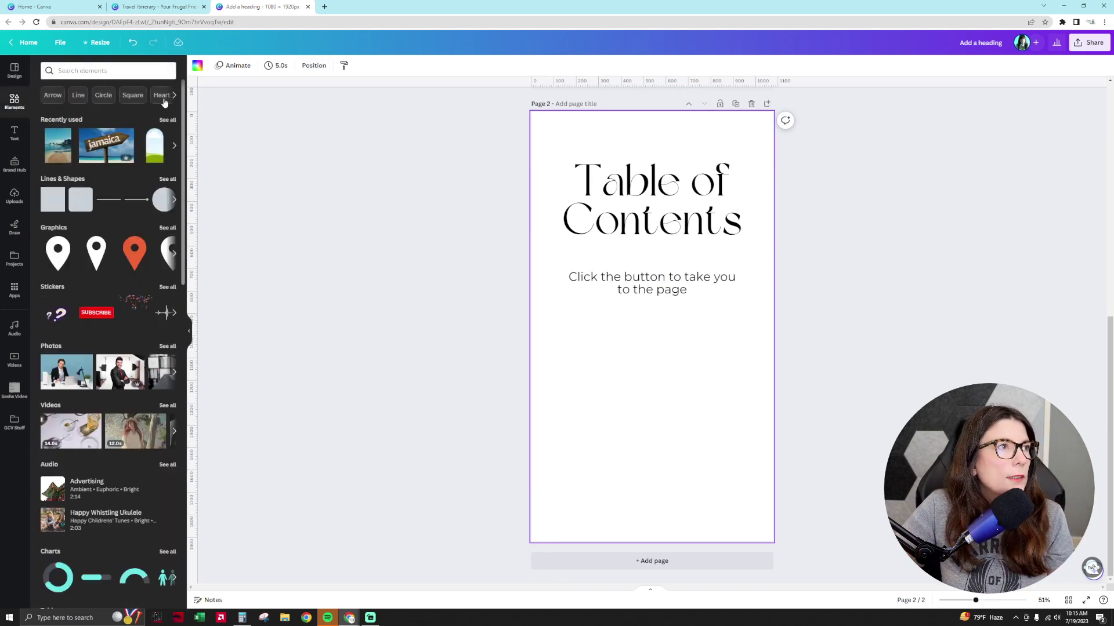
left_click(168, 179)
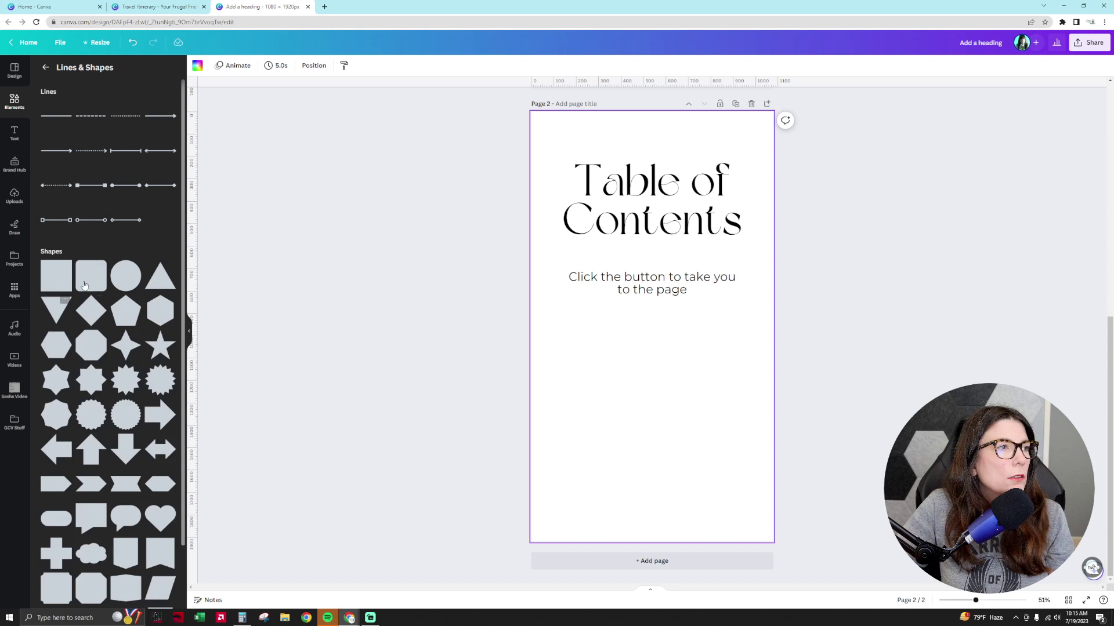
left_click(84, 286)
left_click(689, 423)
mouse_move(681, 342)
left_mouse_down()
mouse_move(685, 388)
mouse_move(654, 332)
mouse_move(658, 341)
mouse_move(627, 321)
mouse_move(614, 331)
mouse_move(662, 336)
left_mouse_up()
left_click(704, 345)
left_click(676, 332)
left_click(240, 65)
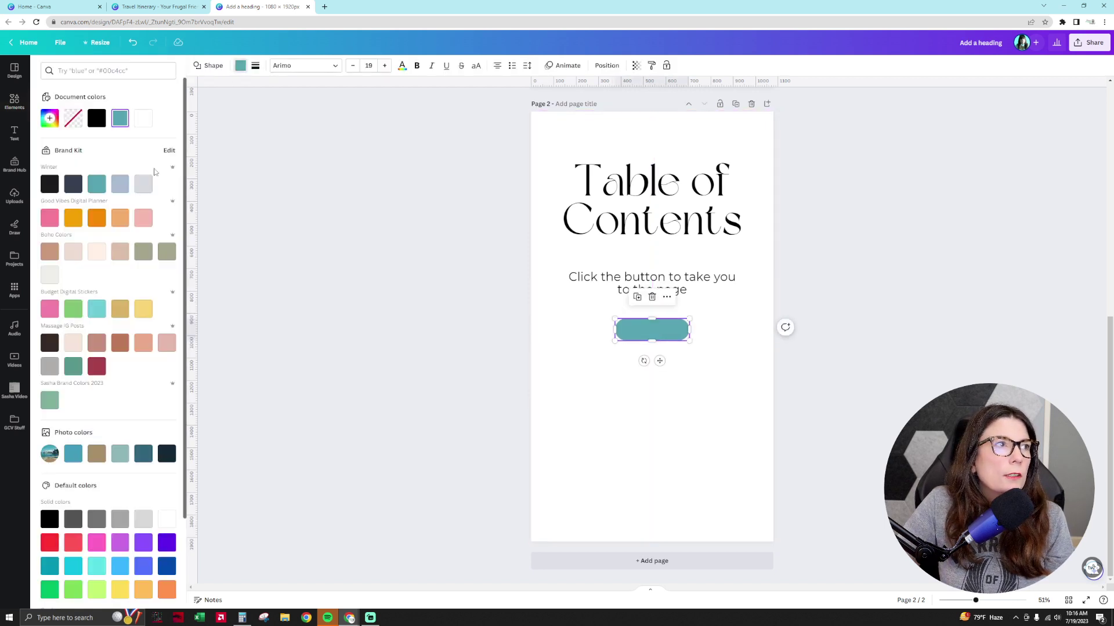
left_click(73, 252)
left_click(696, 393)
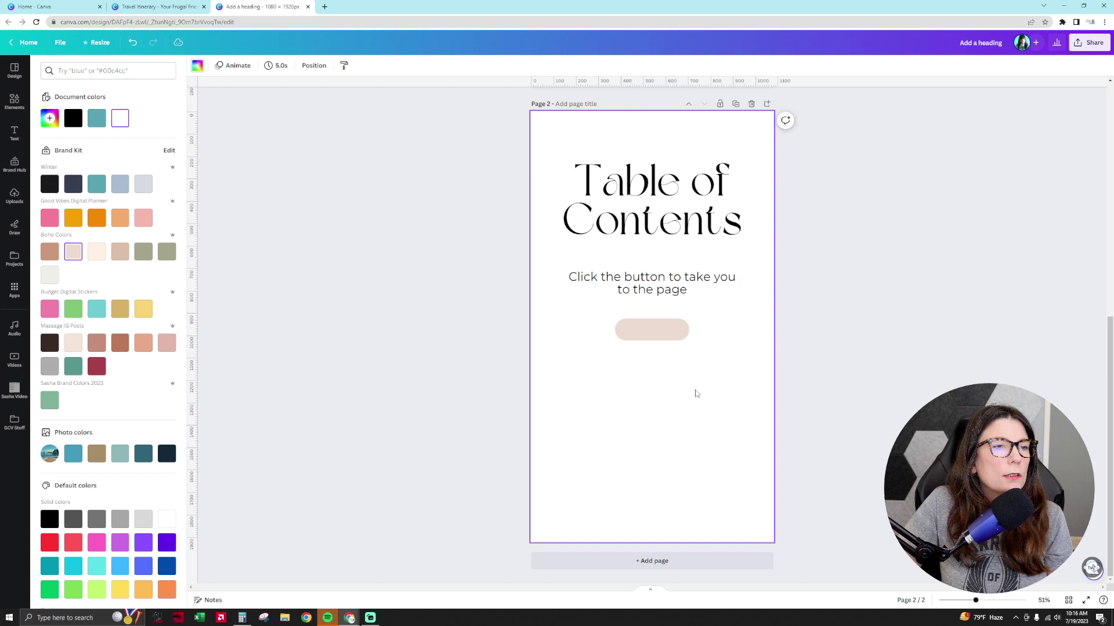
- Duplicate the subtitle and retype the copy as 'Trip Overview'
left_click(686, 283)
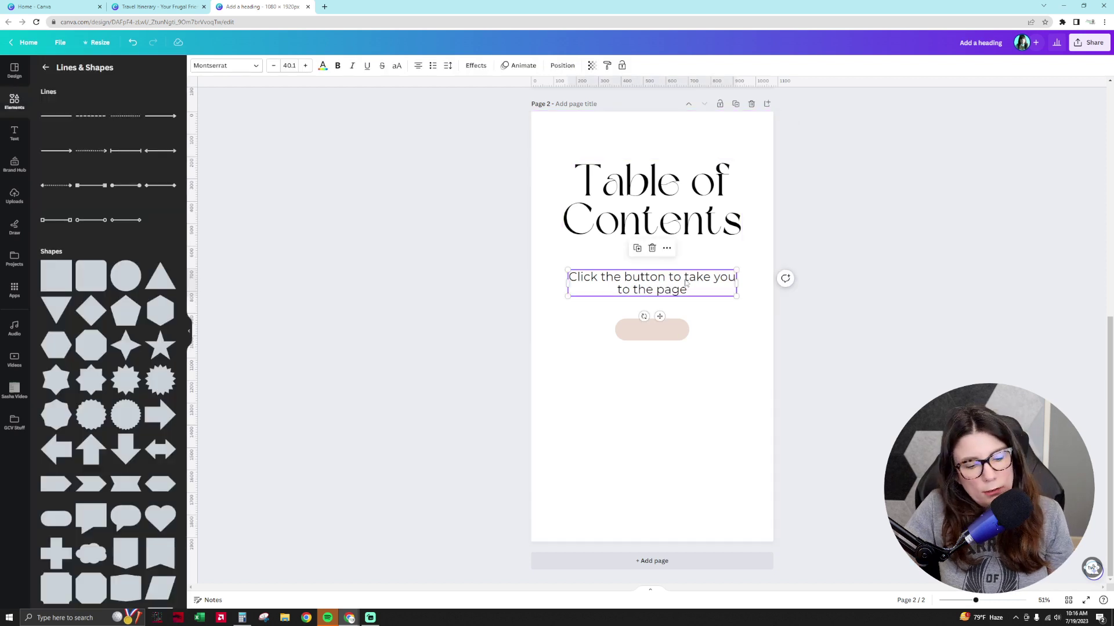
key("ctrl+d")
left_click_drag(686, 283, 688, 340)
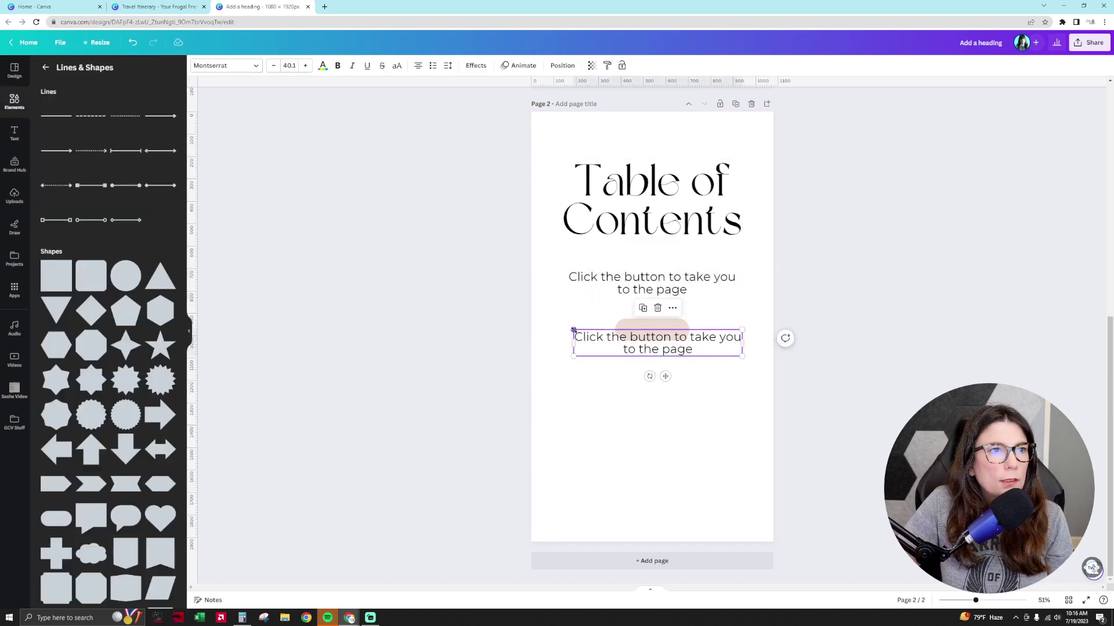
left_click(156, 7)
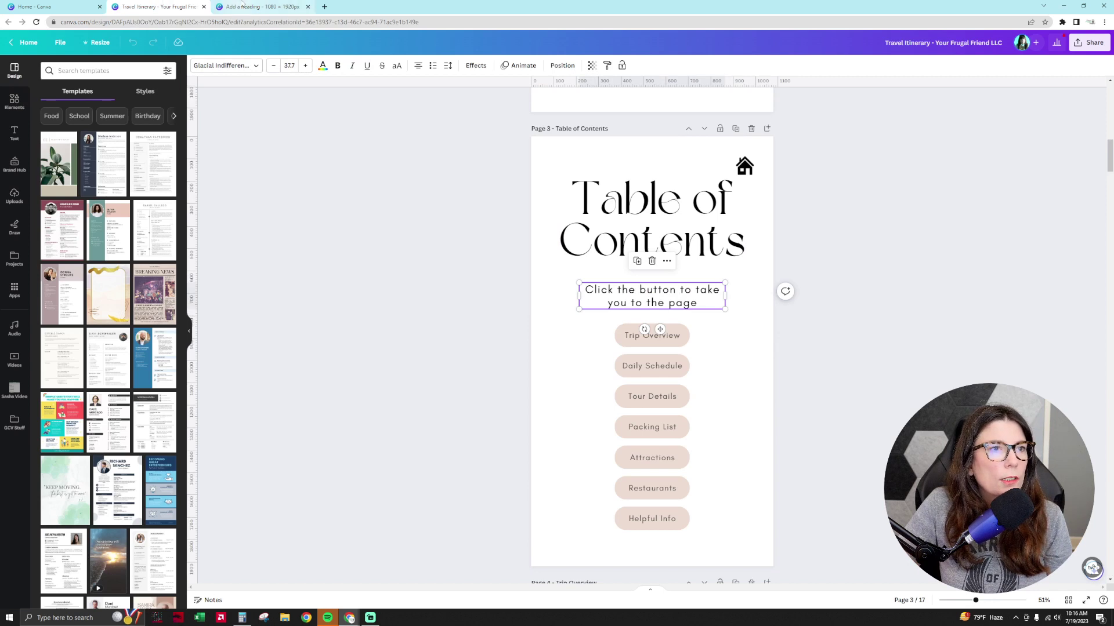
left_click(242, 7)
double_click(702, 348)
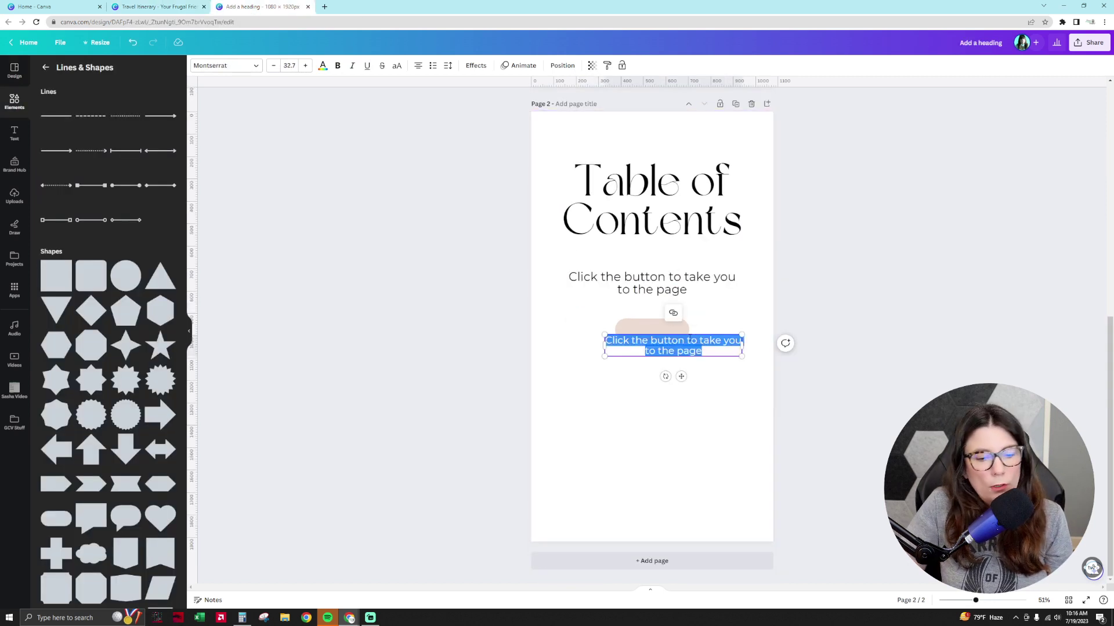
type("Trip Overview")
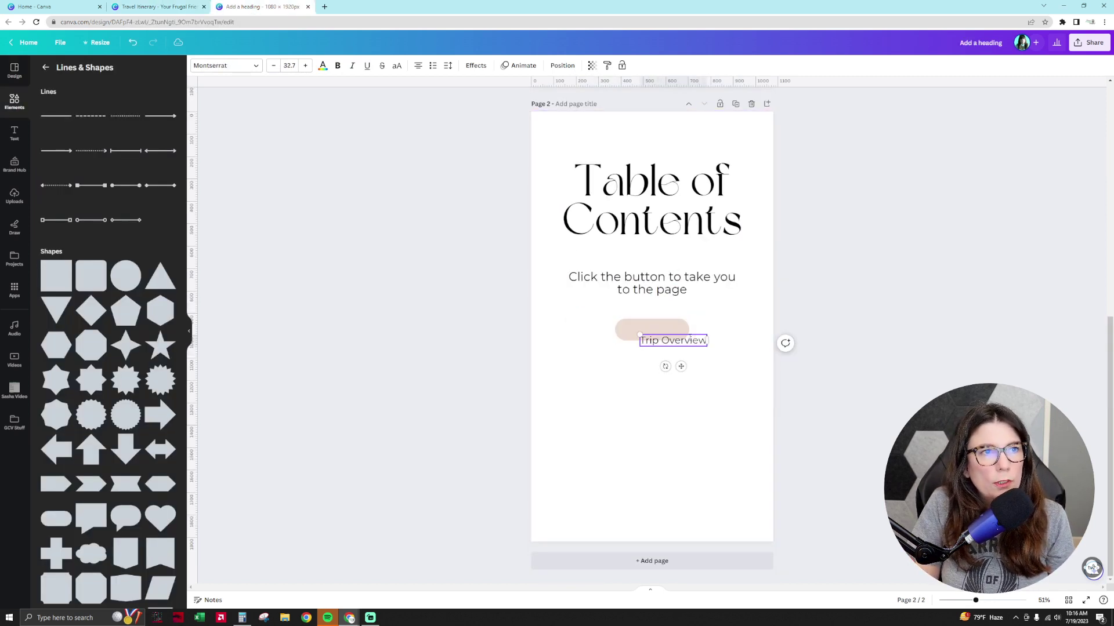
- Centre the Trip Overview label on the pill and set its font size to 28
left_click_drag(672, 342, 651, 333)
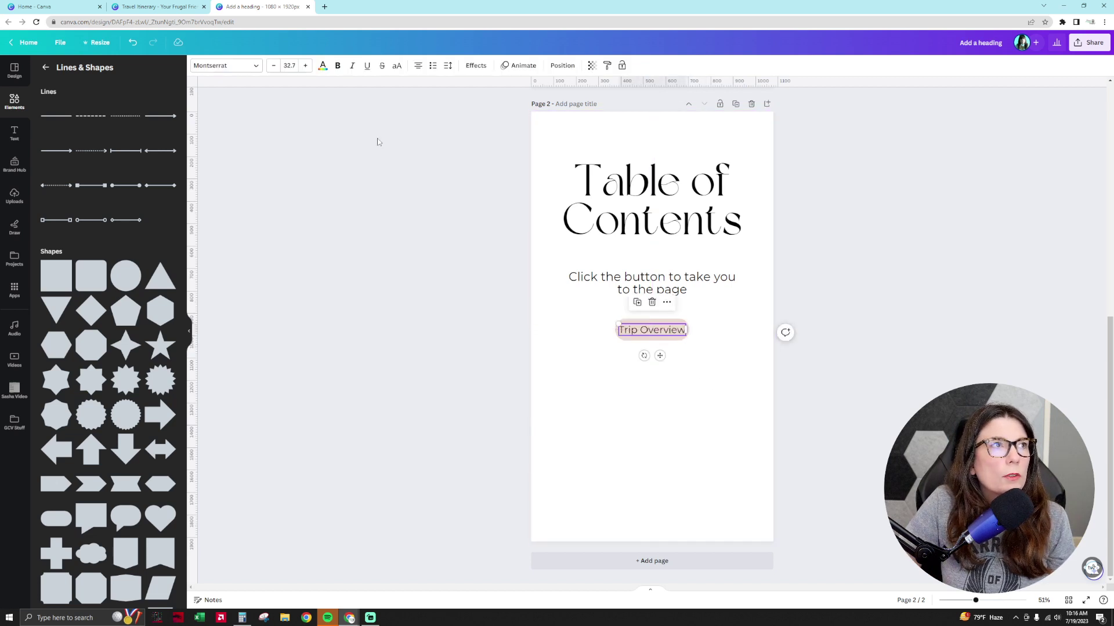
left_click(275, 66)
left_click(275, 65)
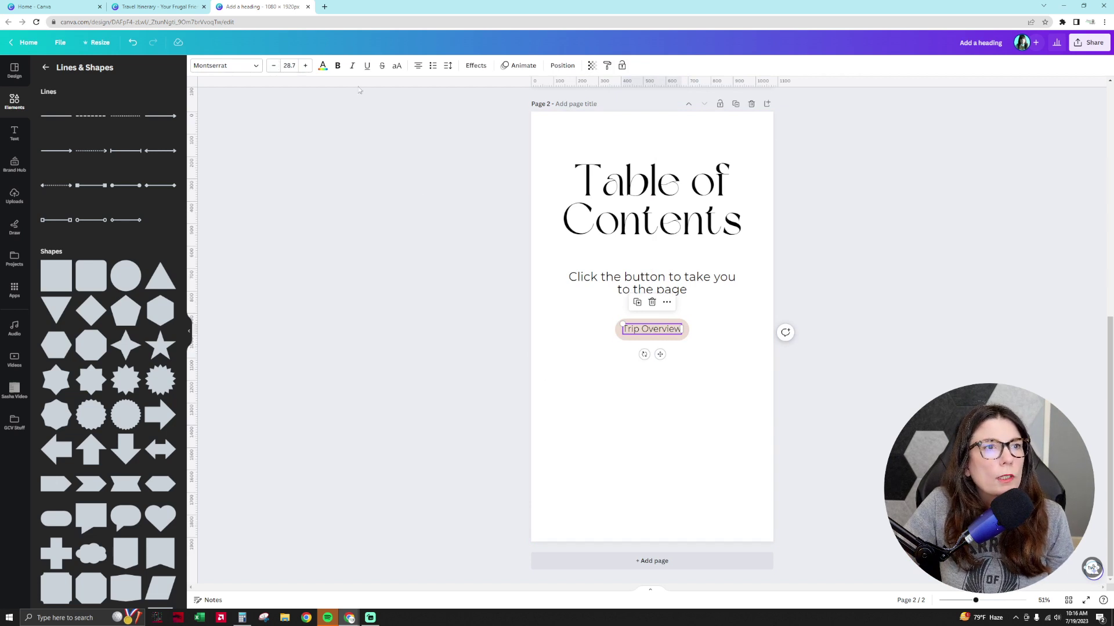
left_click(291, 65)
type("28")
key("Return")
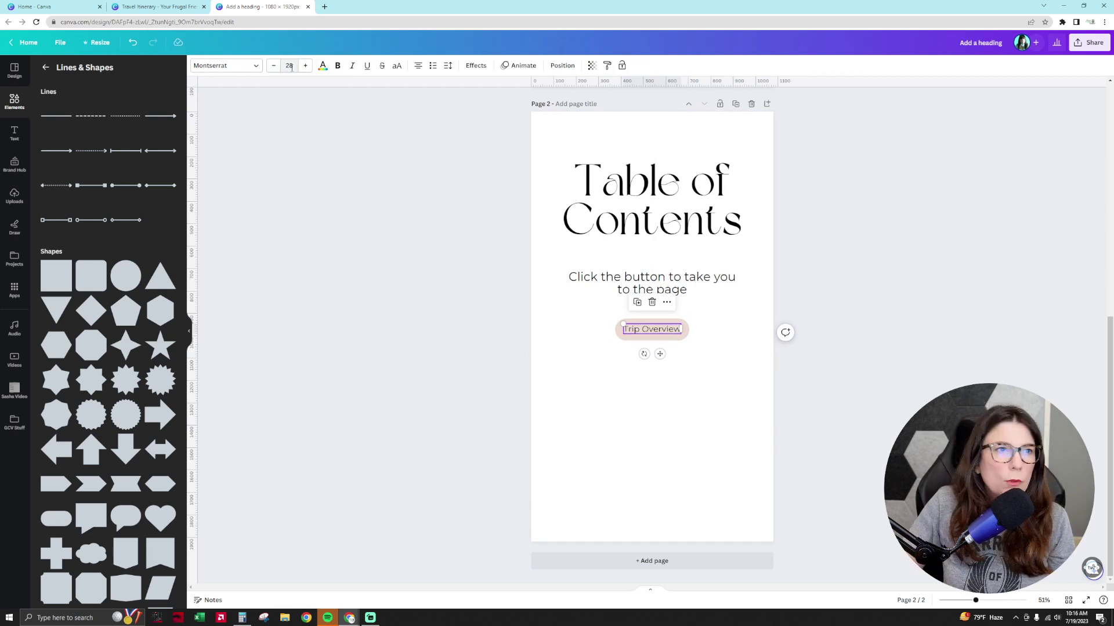
left_click(708, 390)
double_click(662, 332)
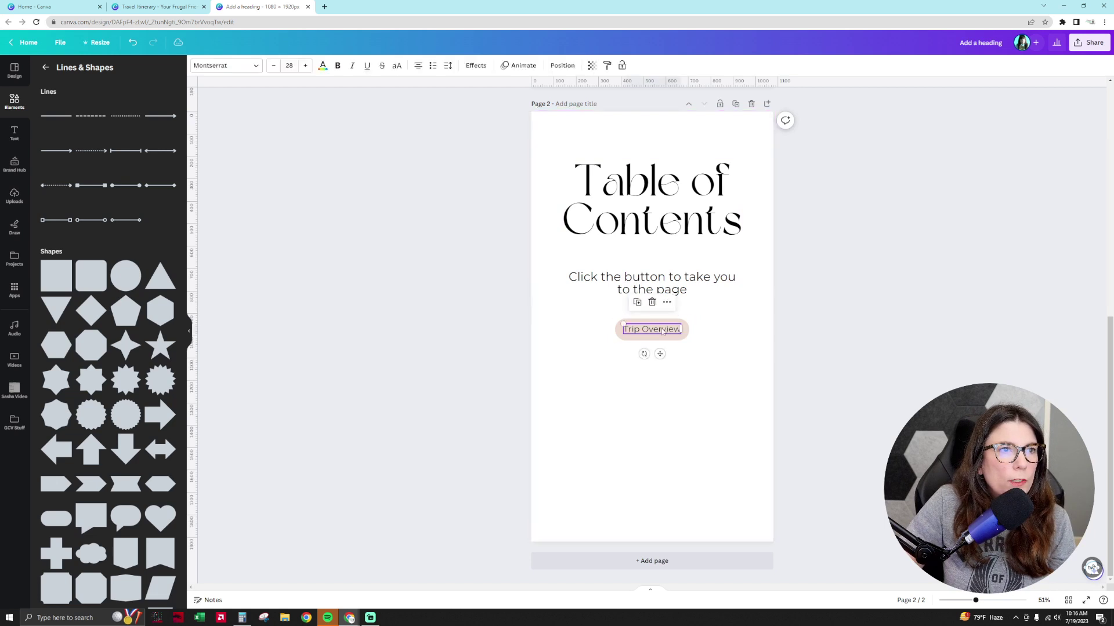
left_click_drag(662, 332, 662, 332)
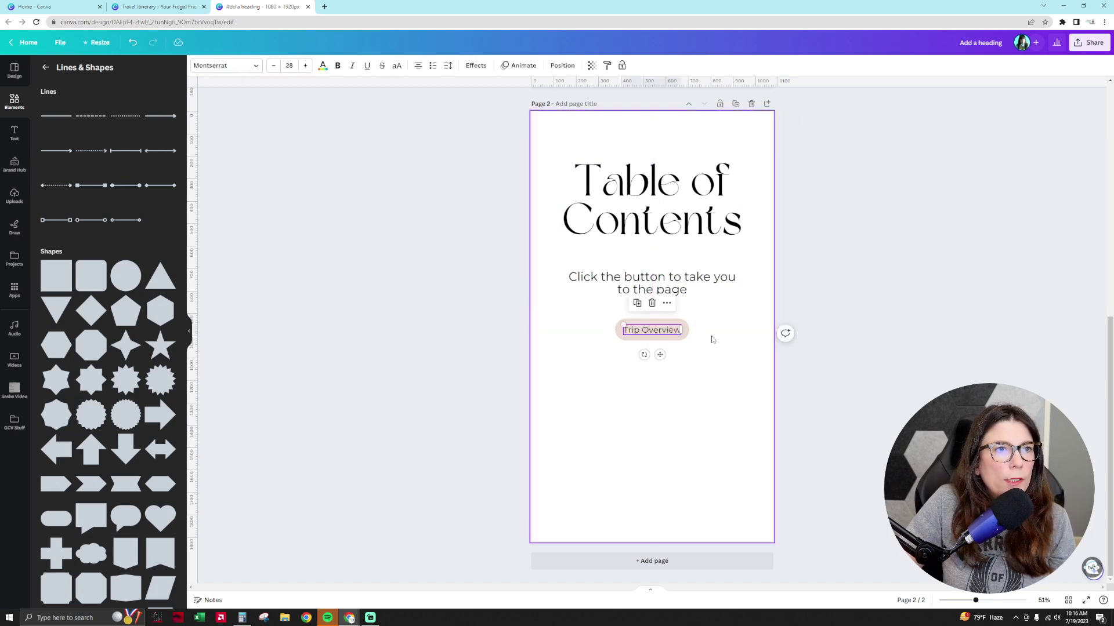
- Group the pill and Trip Overview label into one button and duplicate it
left_click(711, 360)
left_click(157, 6)
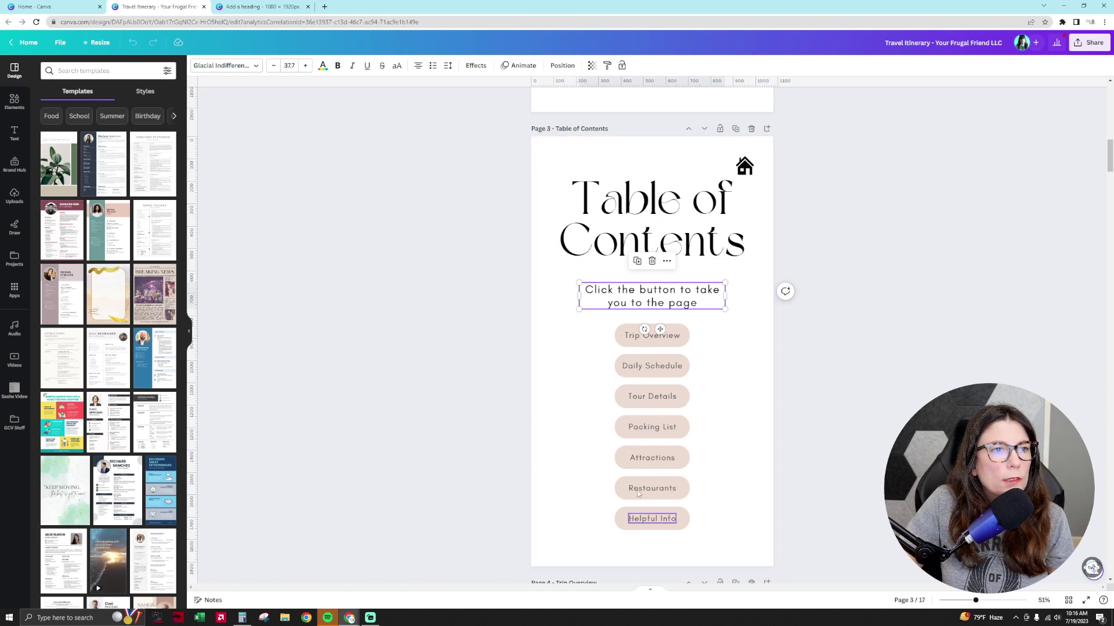
left_click(251, 6)
left_click_drag(738, 322, 583, 345)
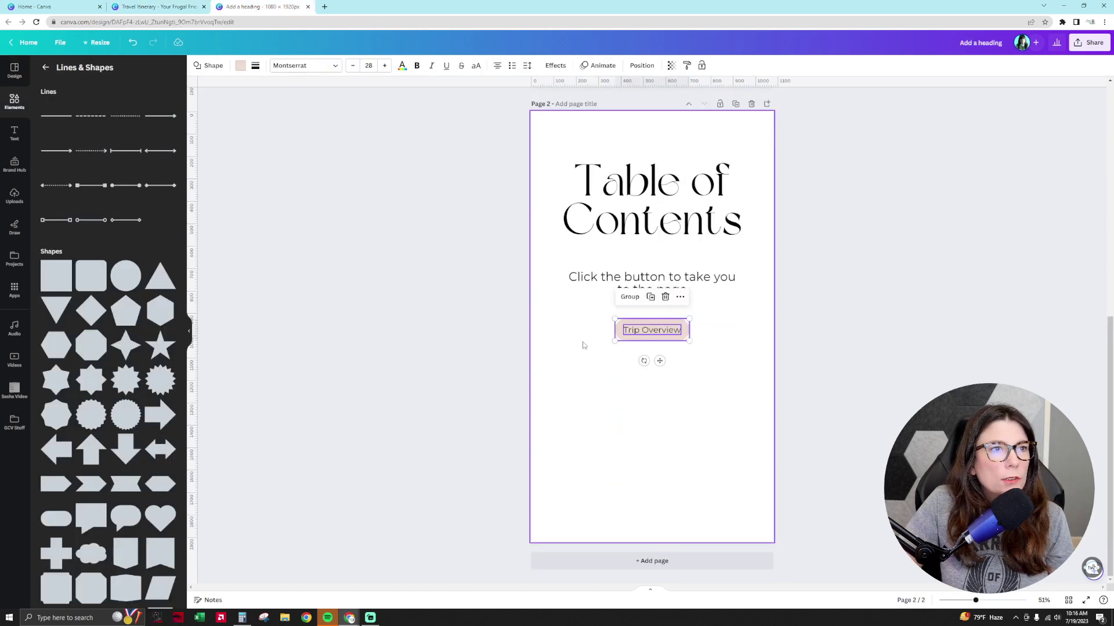
left_click(631, 297)
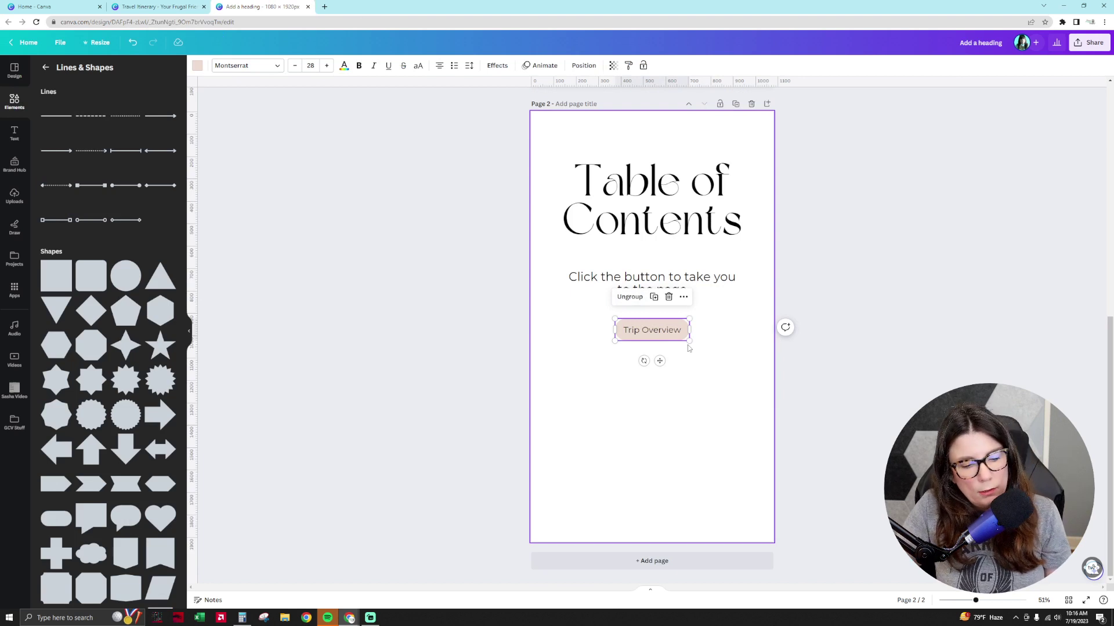
left_click(654, 296)
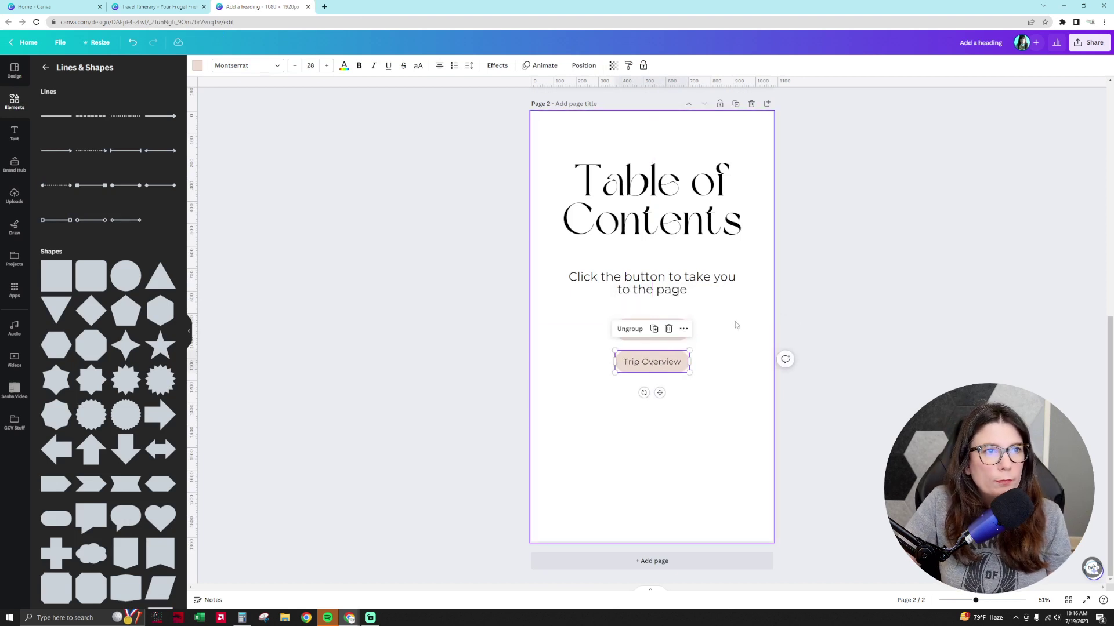
- Duplicate the buttons into a column of seven, spacing the bottom one below the others
left_click_drag(736, 317, 651, 393)
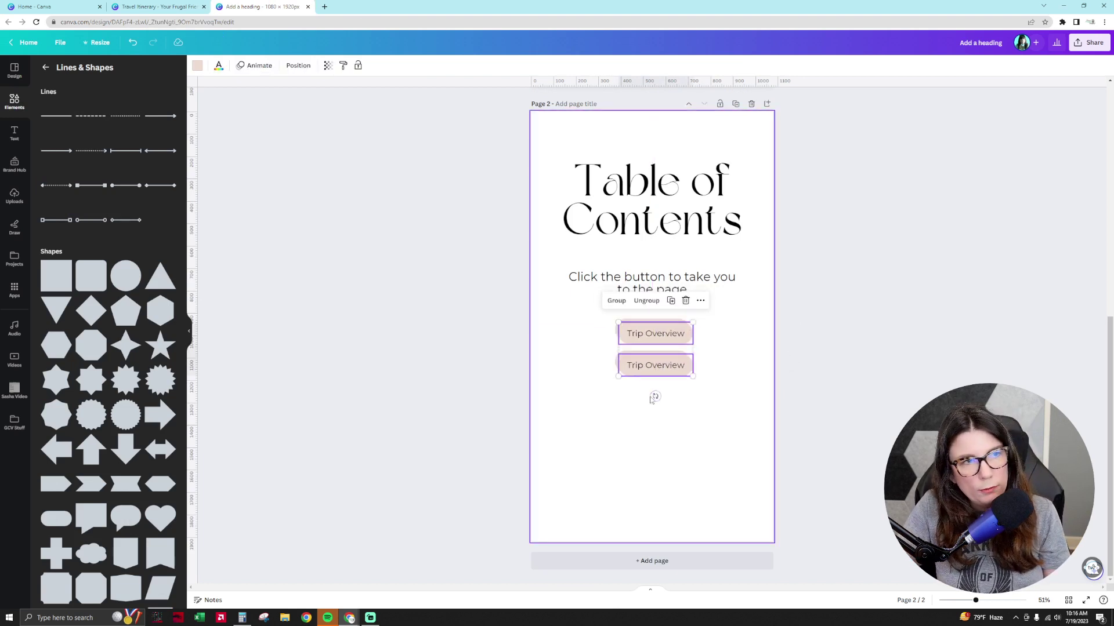
key("ctrl+d")
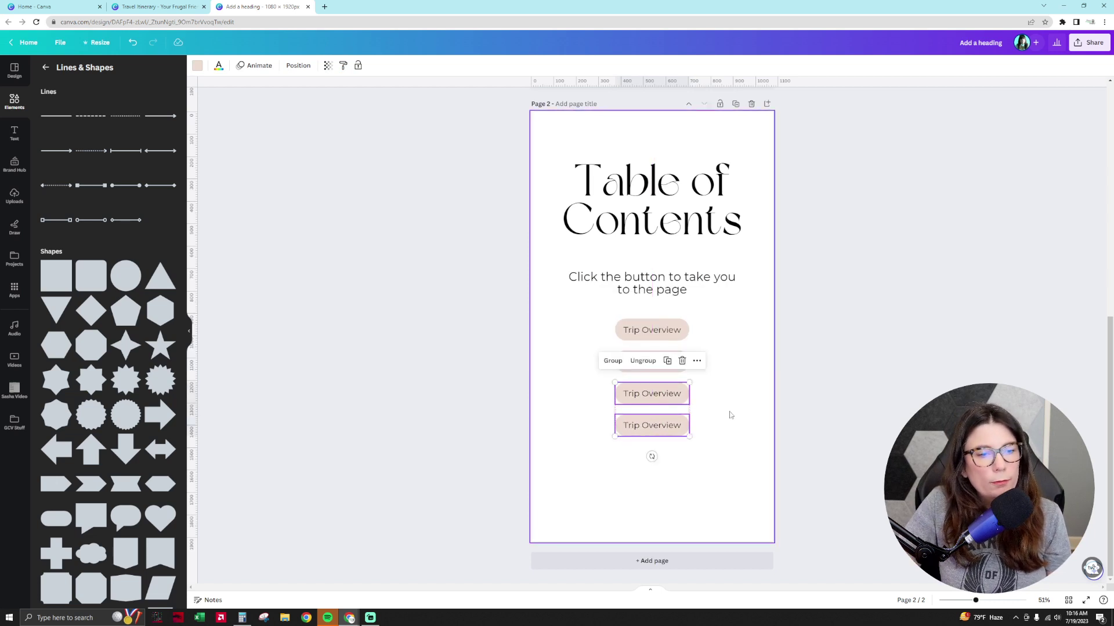
key("ctrl+d")
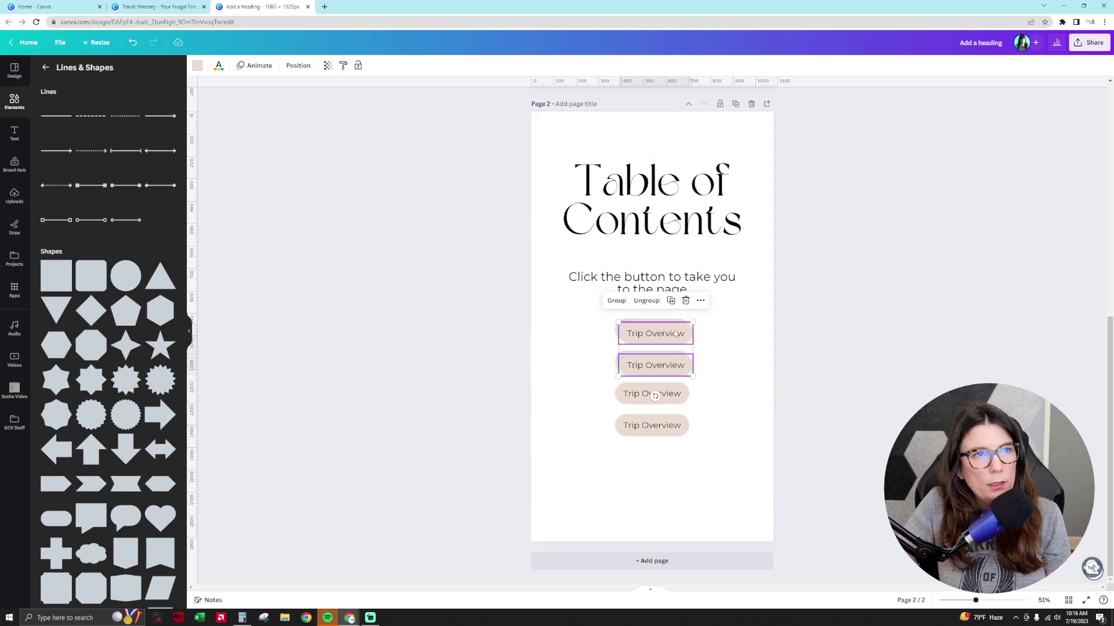
left_click_drag(669, 325, 670, 453)
left_click(642, 489)
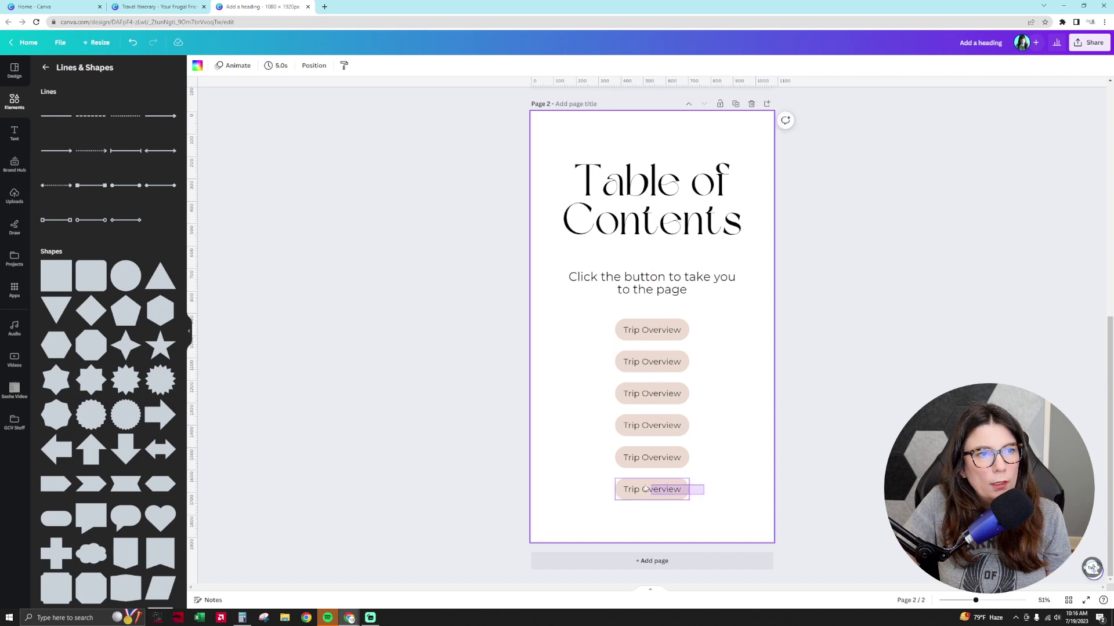
left_click_drag(642, 489, 642, 517)
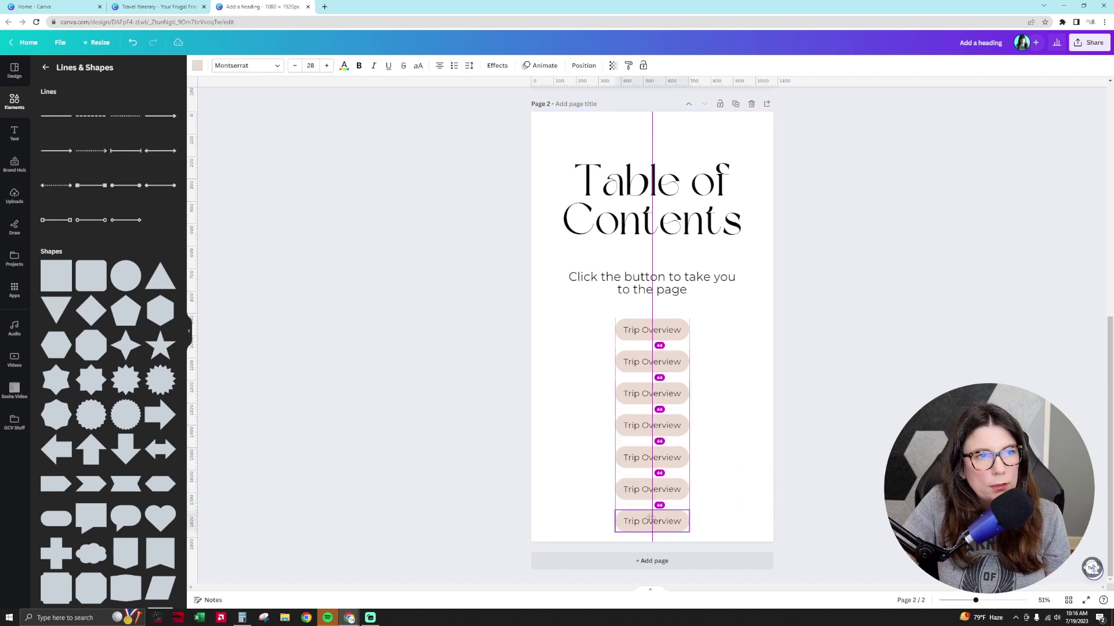
left_click_drag(720, 530, 614, 322)
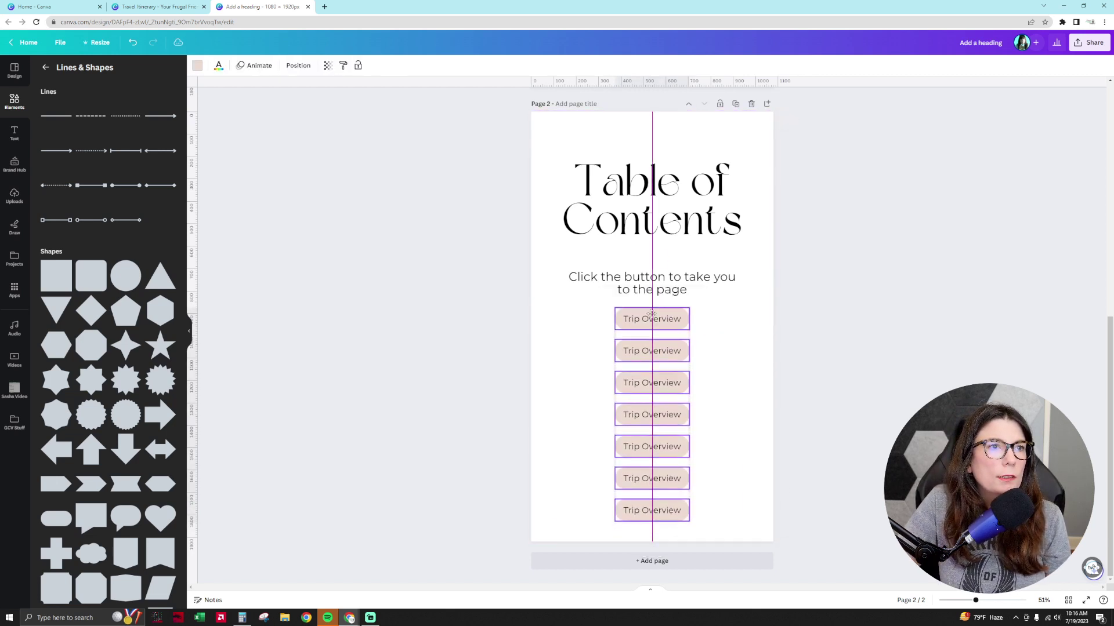
key("Delete")
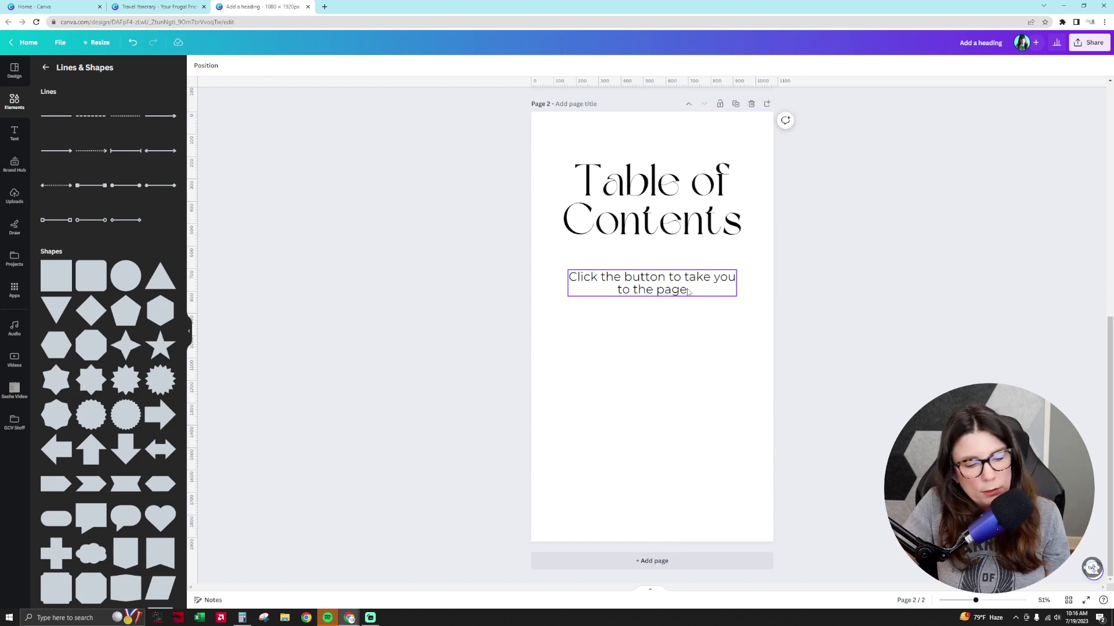
key("ctrl+z")
- Adjust the subtitle and evenly space all seven buttons with Tidy up
left_click(691, 287)
left_click_drag(691, 287, 617, 544)
left_click_drag(663, 513, 663, 506)
left_click(297, 66)
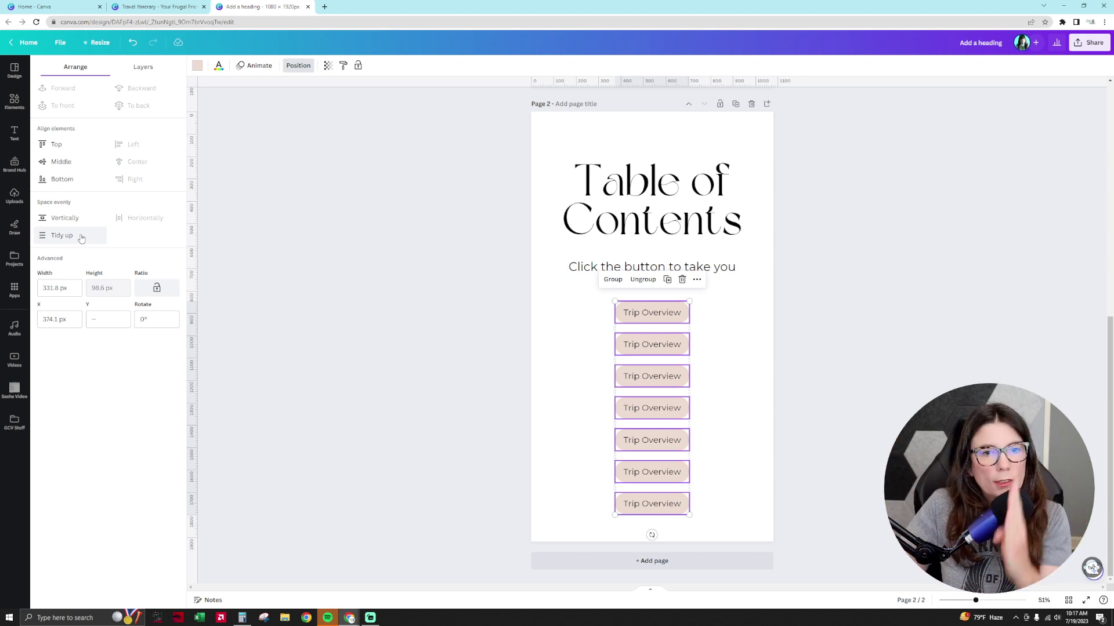
left_click(819, 294)
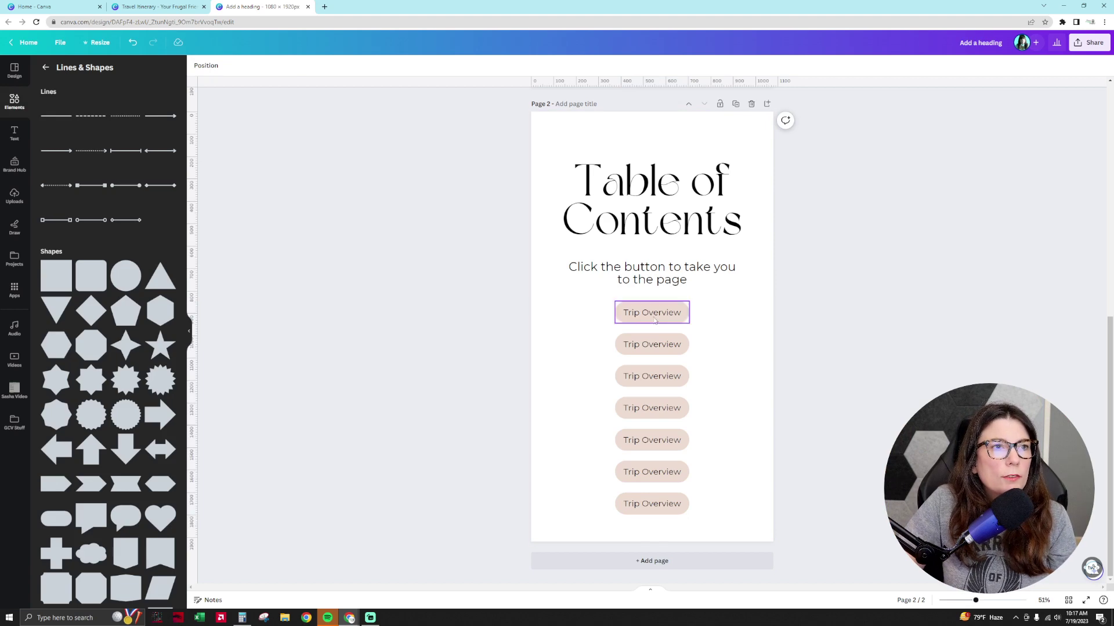
- Rename the second button 'Daily Schedule' and reduce its font size to 25
left_click(165, 5)
left_click(262, 5)
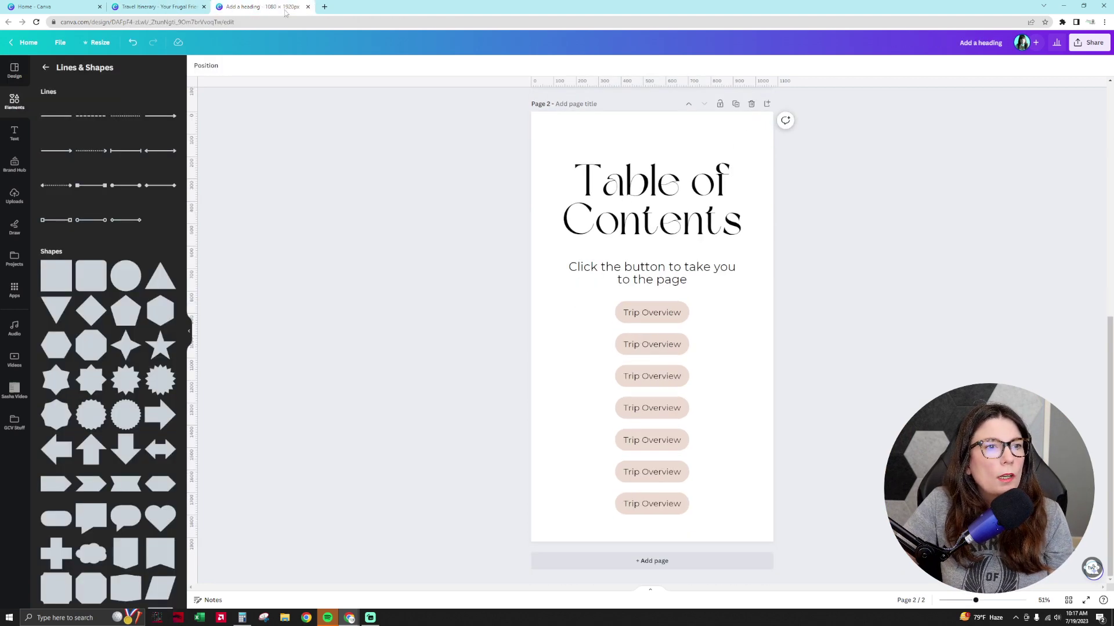
double_click(665, 345)
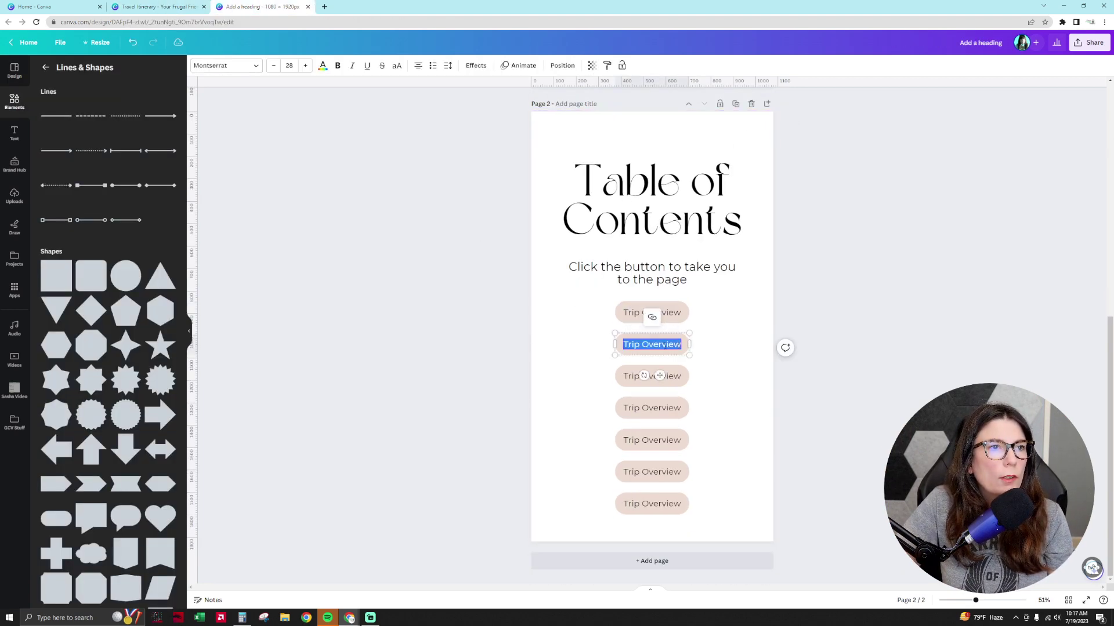
left_click(171, 4)
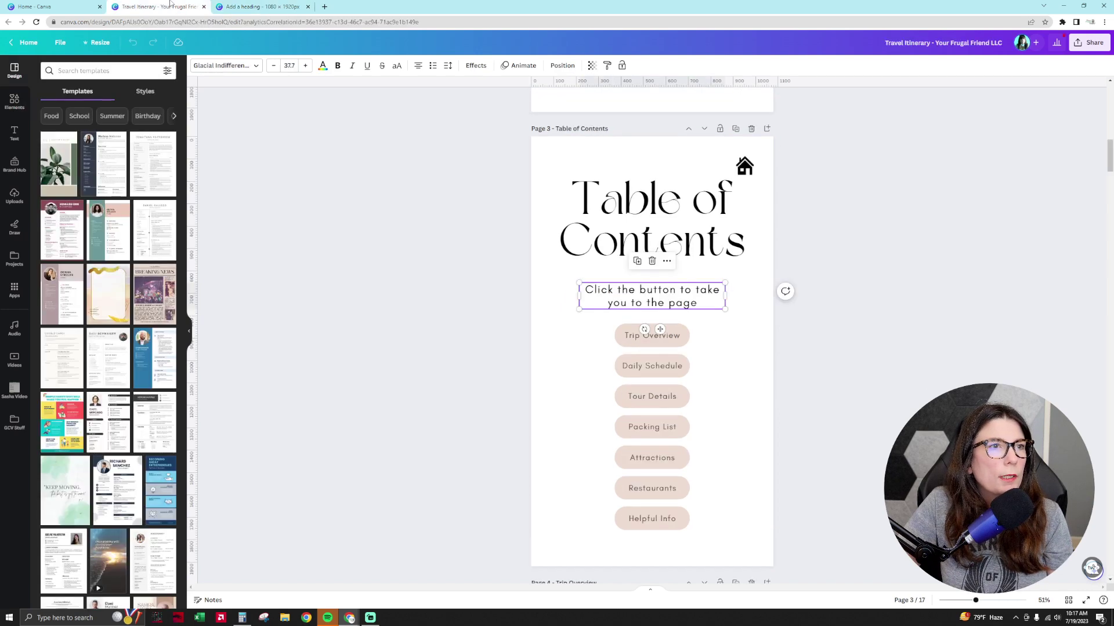
left_click(219, 6)
type("Daily")
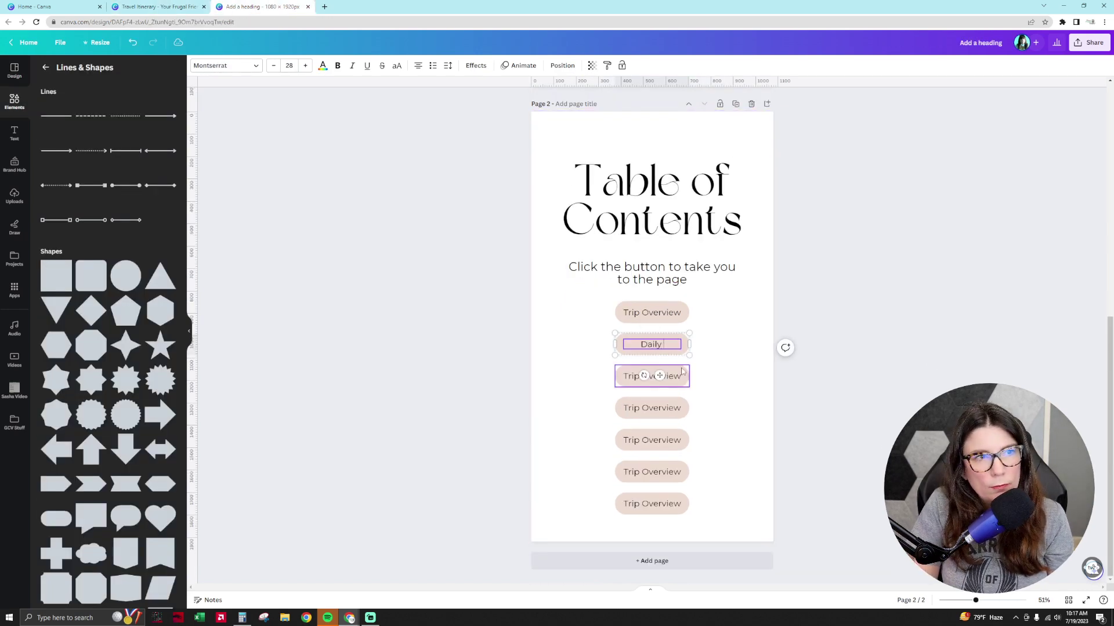
type(" Schedule")
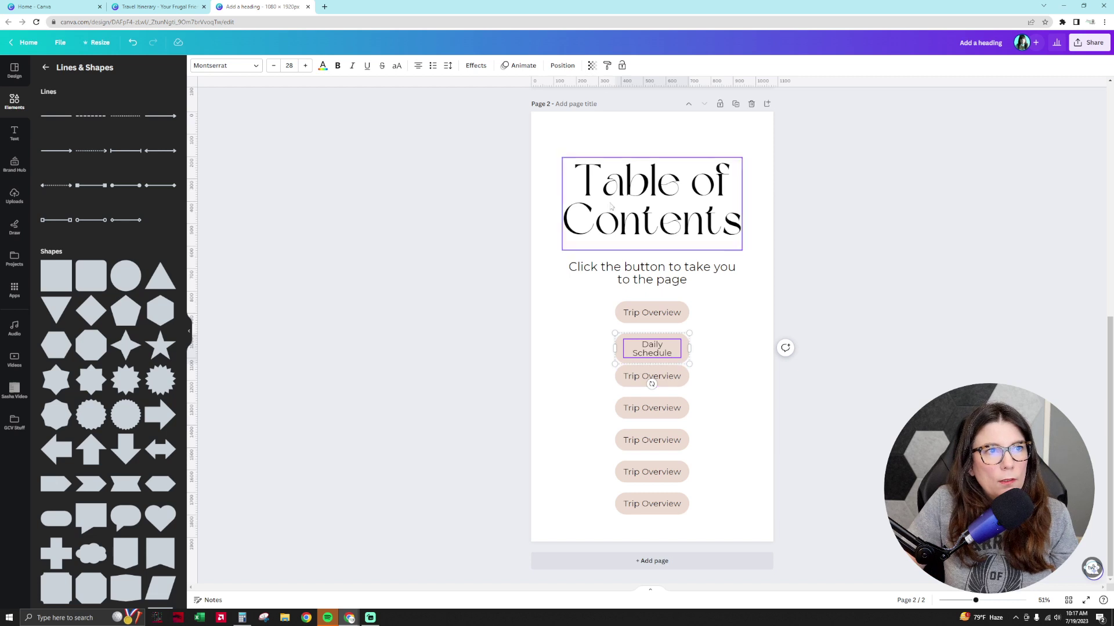
left_click(274, 66)
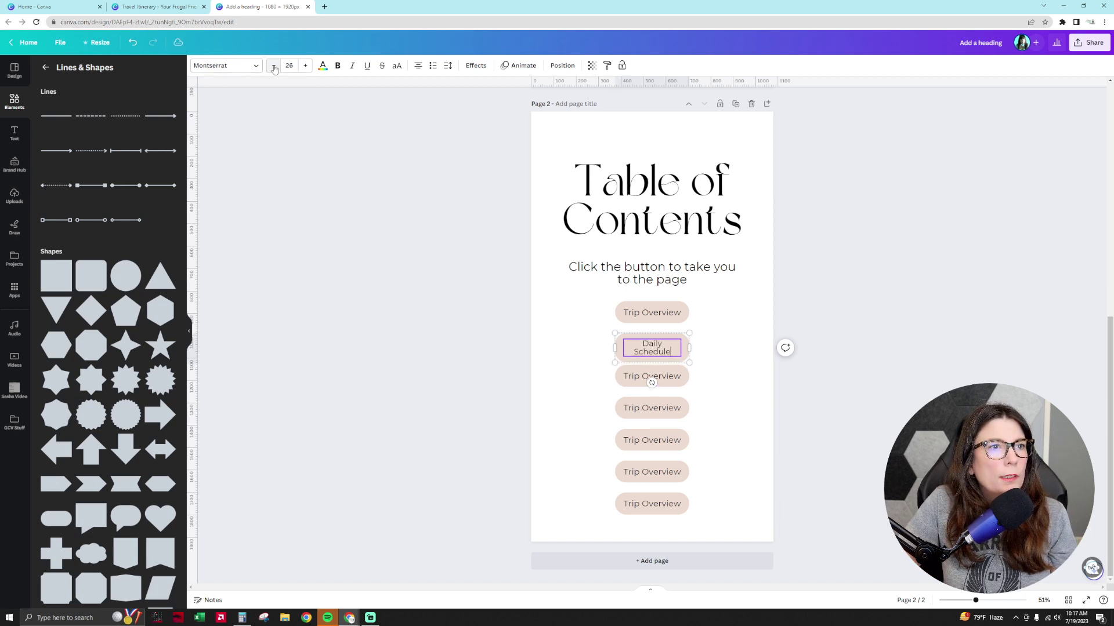
left_click(273, 66)
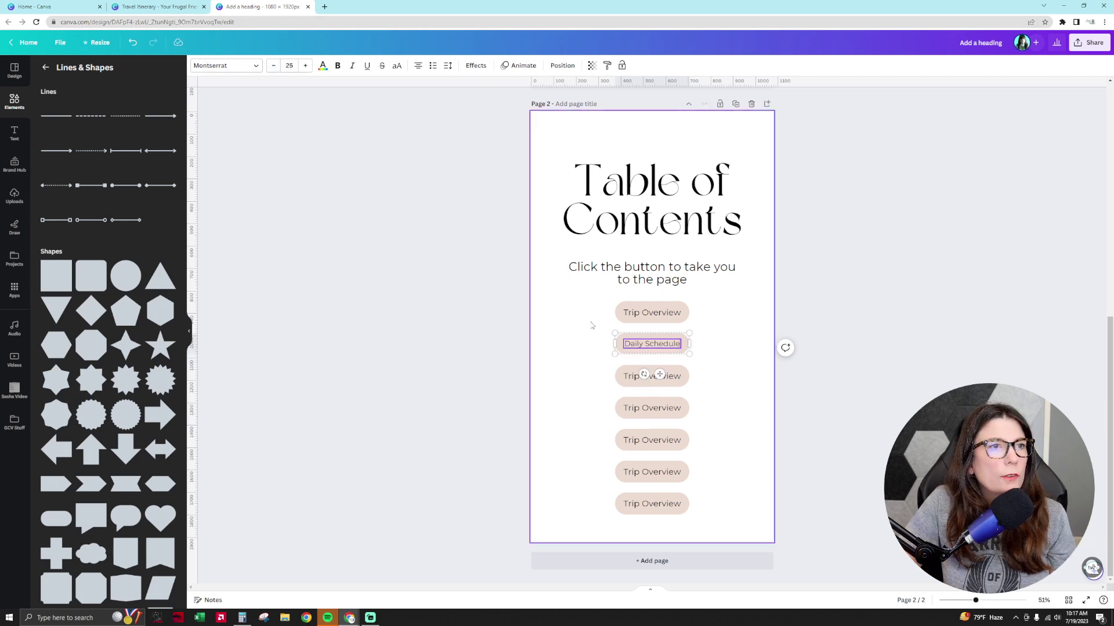
- Apply font size 25 to the first Trip Overview button, then view the reference itinerary
left_click(655, 314)
double_click(659, 315)
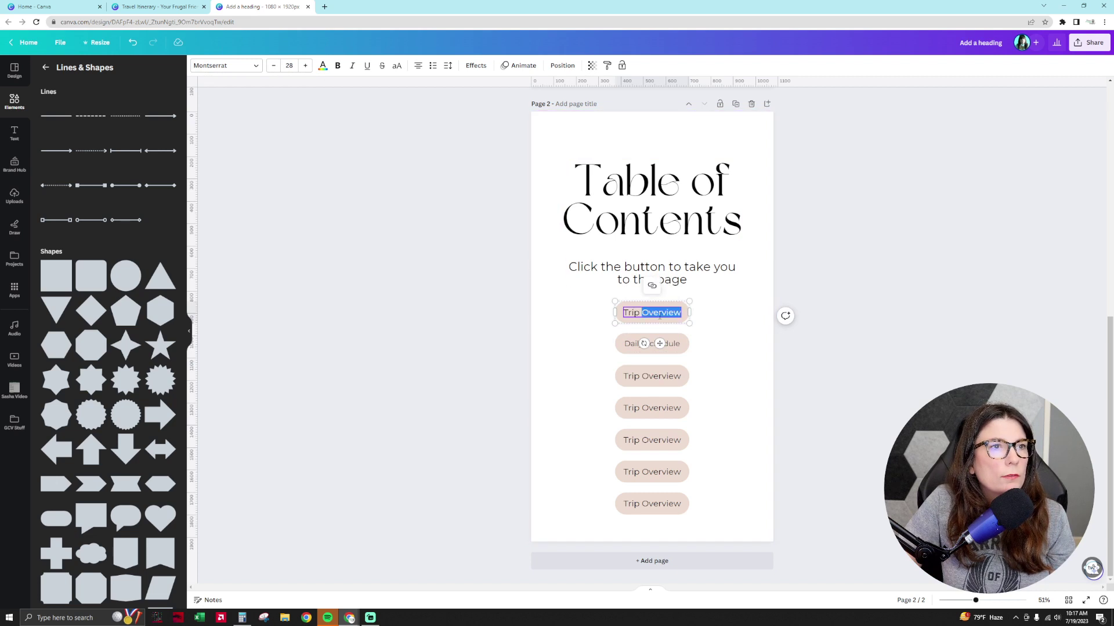
left_click(289, 65)
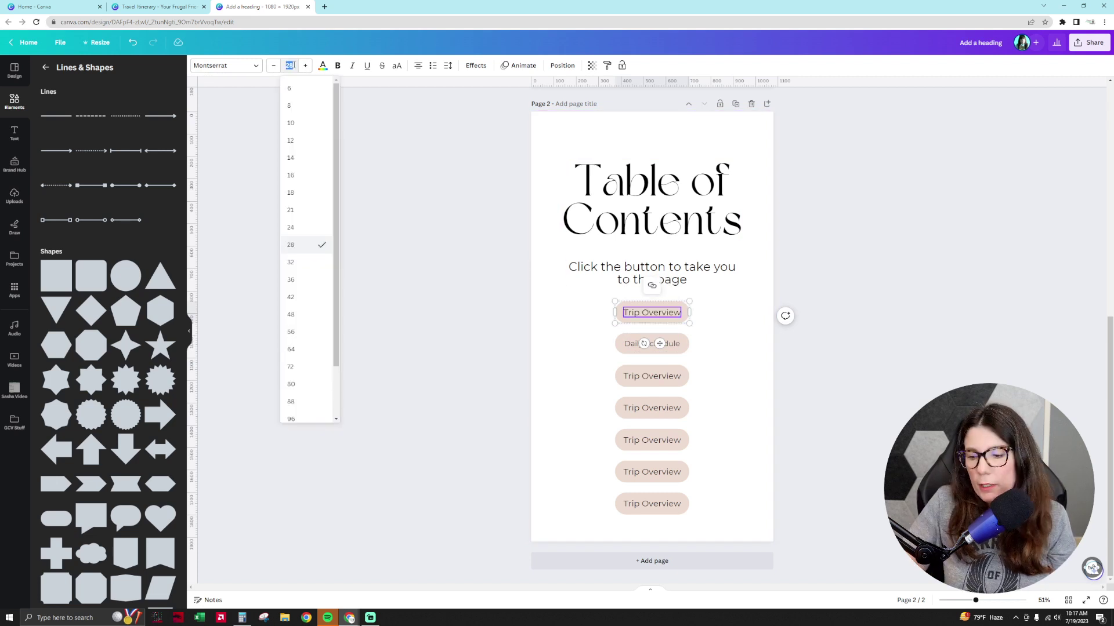
key("Return")
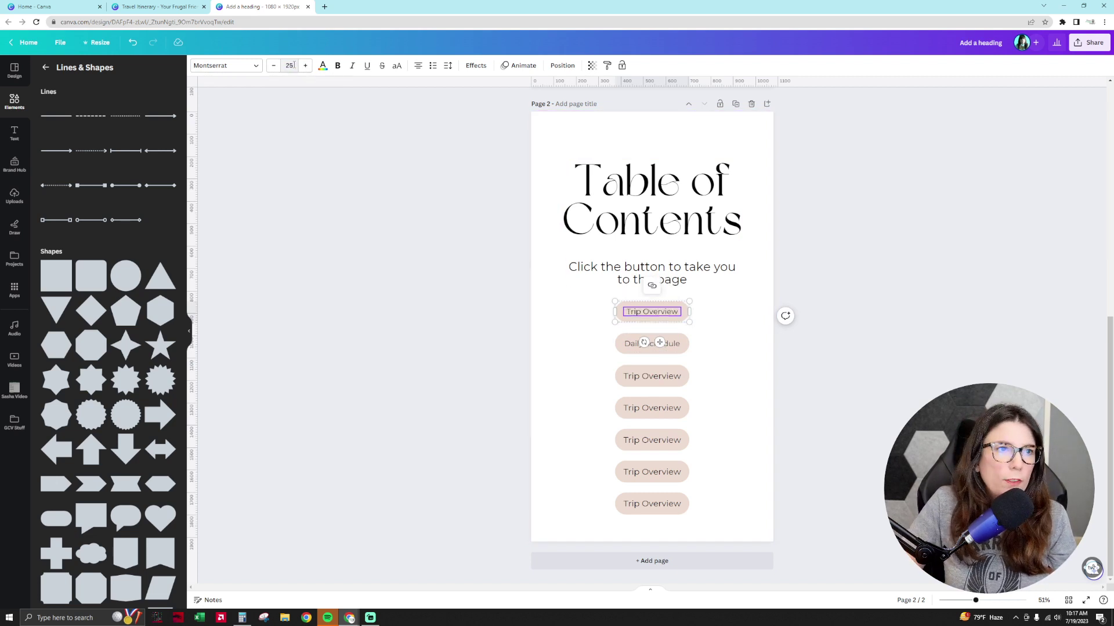
left_click(668, 377)
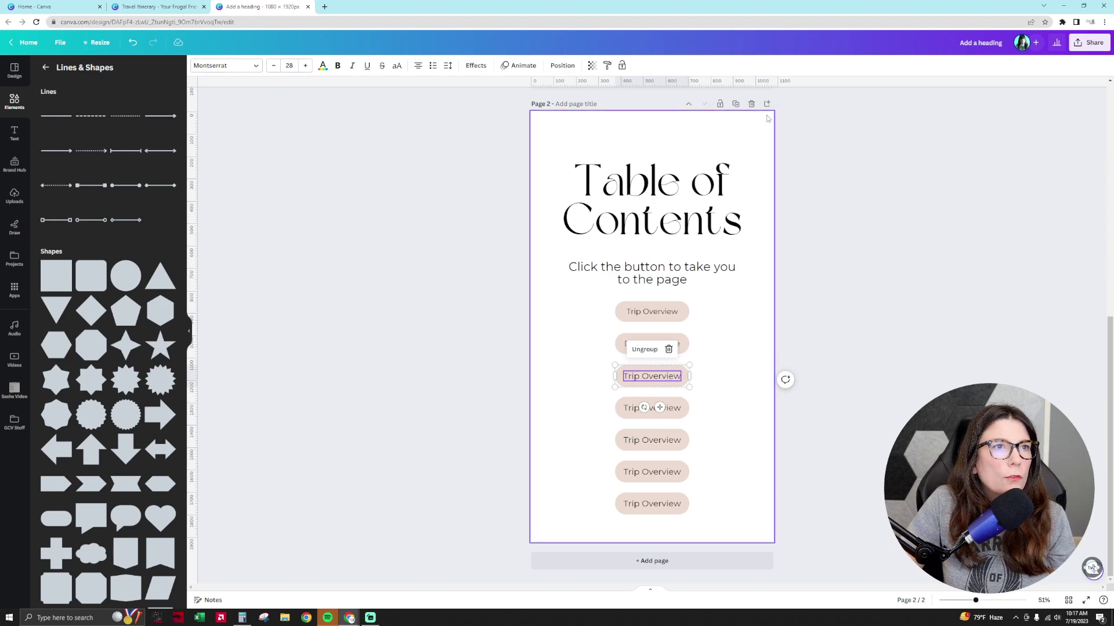
key("Escape")
left_click(159, 6)
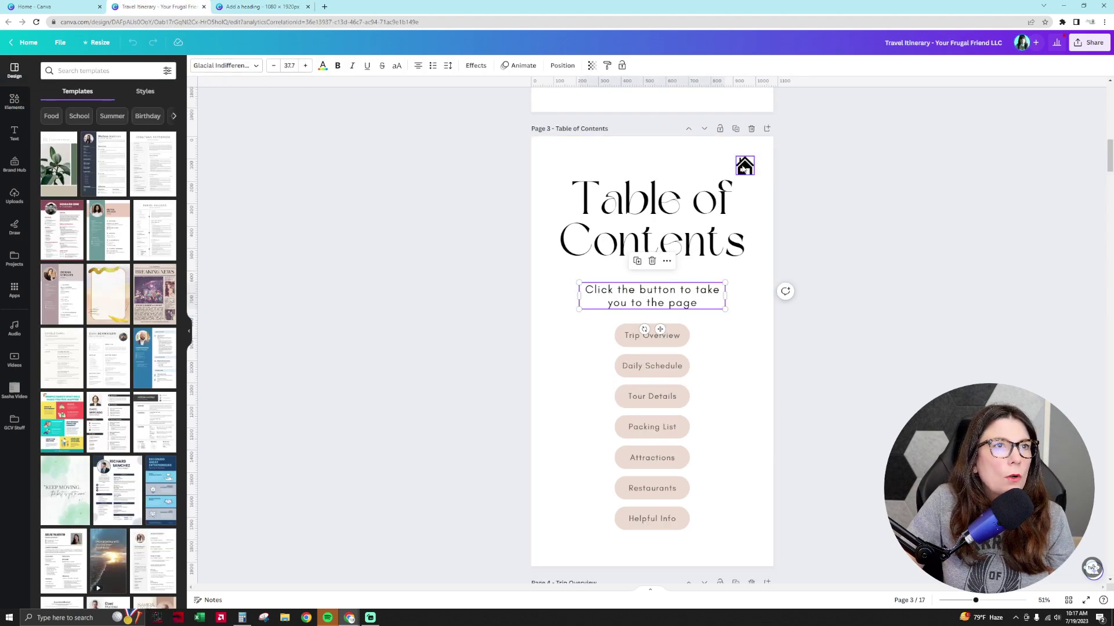
- Add a solid house graphic from a 'house icon' search, shrunk, at page 2's top-right corner
left_click(260, 5)
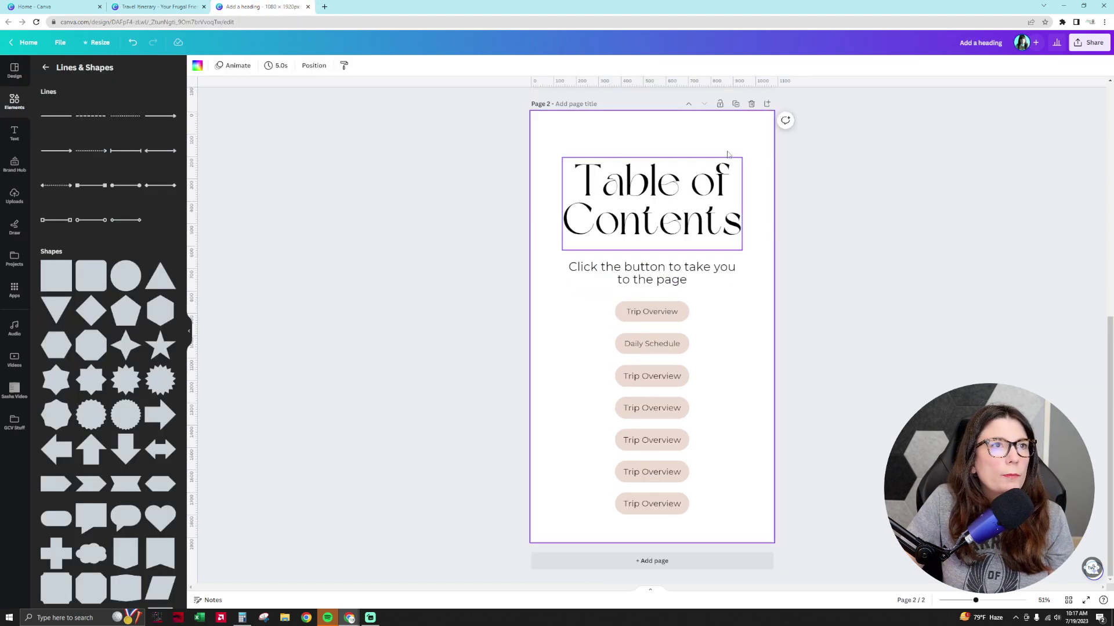
left_click(21, 103)
left_click(111, 70)
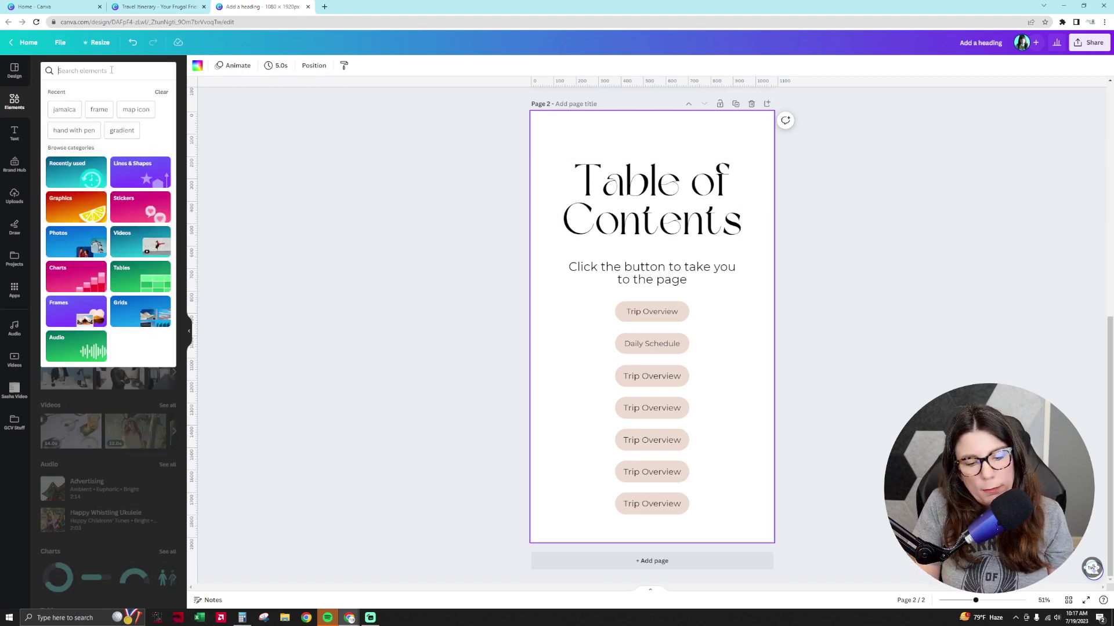
type("house icon")
key("Return")
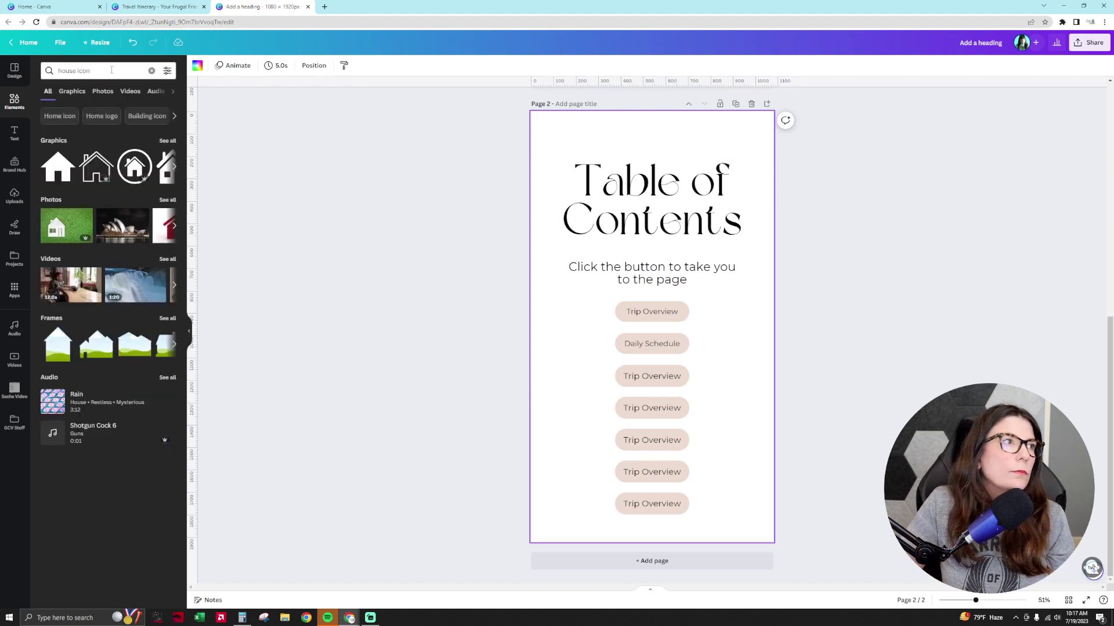
left_click(58, 169)
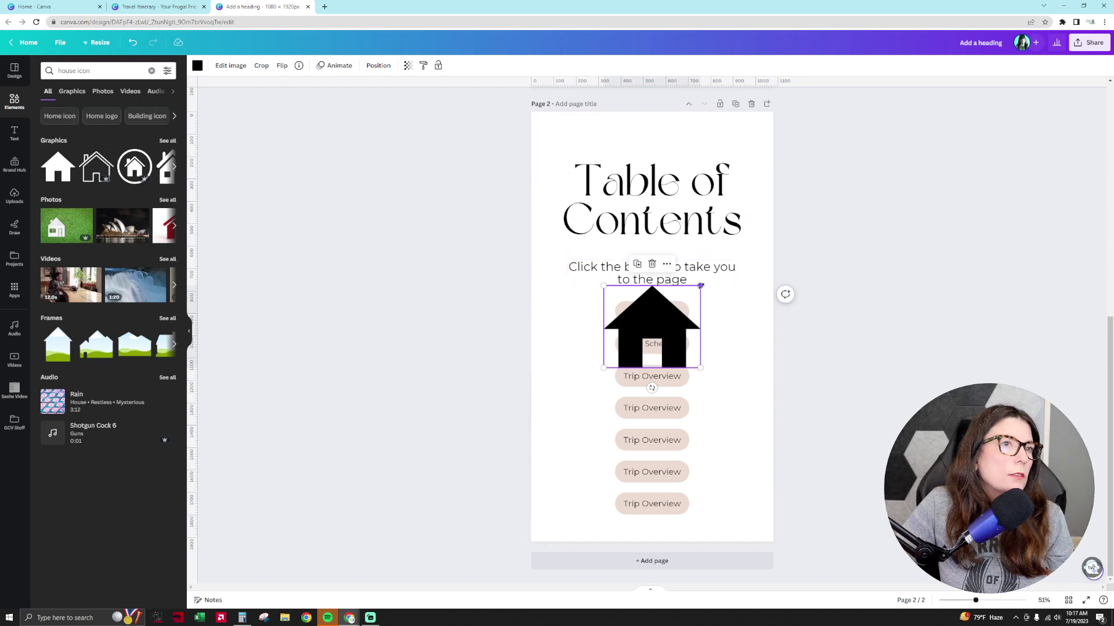
left_click_drag(701, 285, 736, 137)
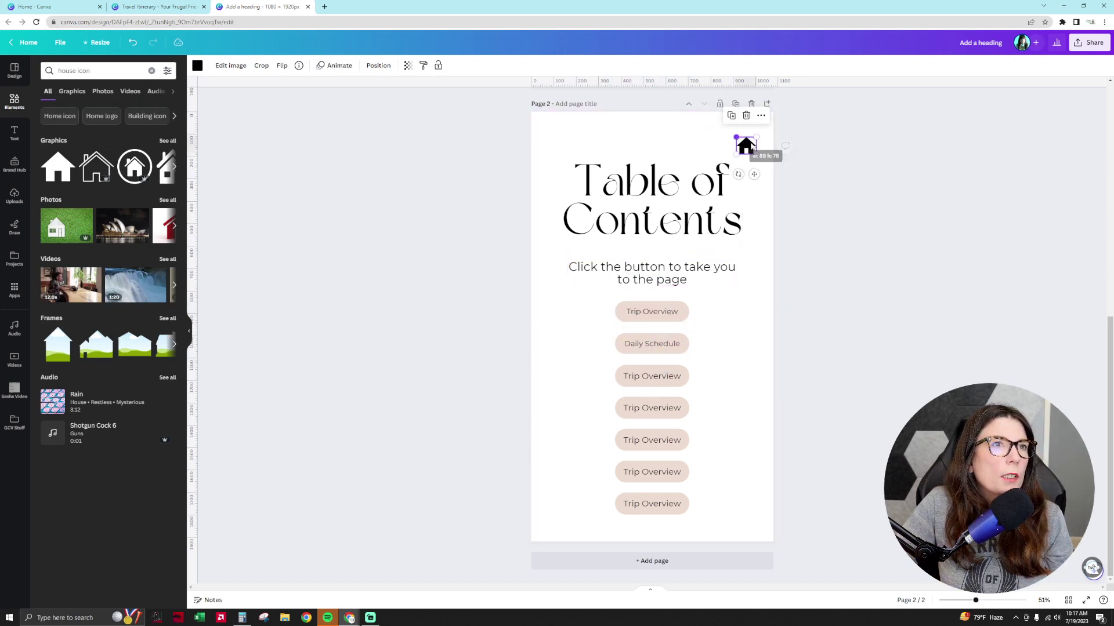
- Deselect the house icon and scroll through the reference itinerary to review its Day One schedule page
left_click(815, 172)
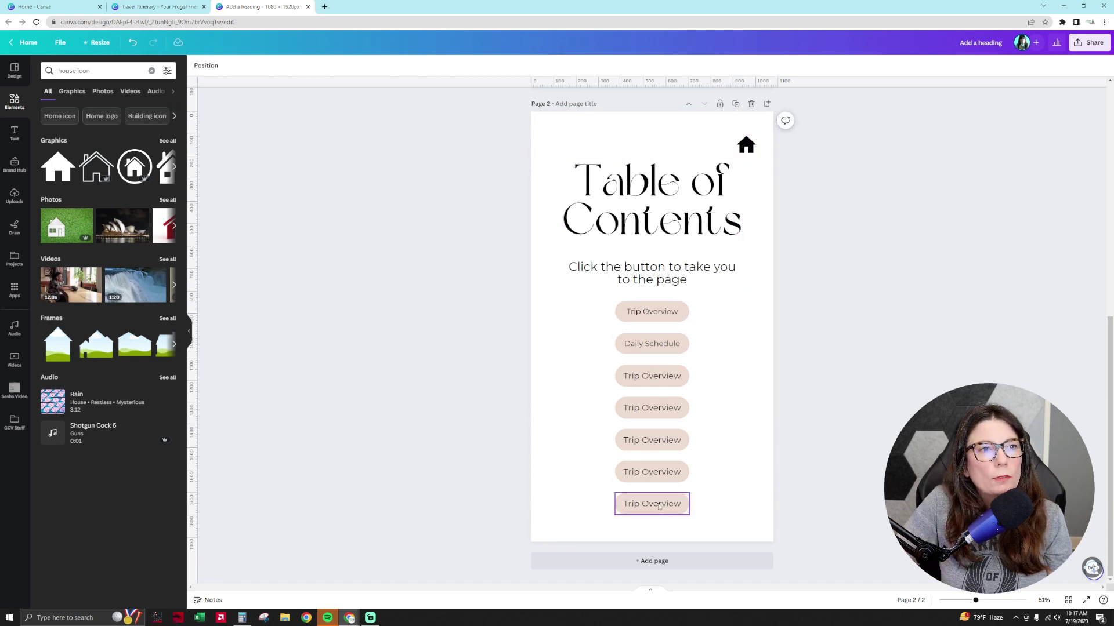
scroll(753, 199, "up", 8)
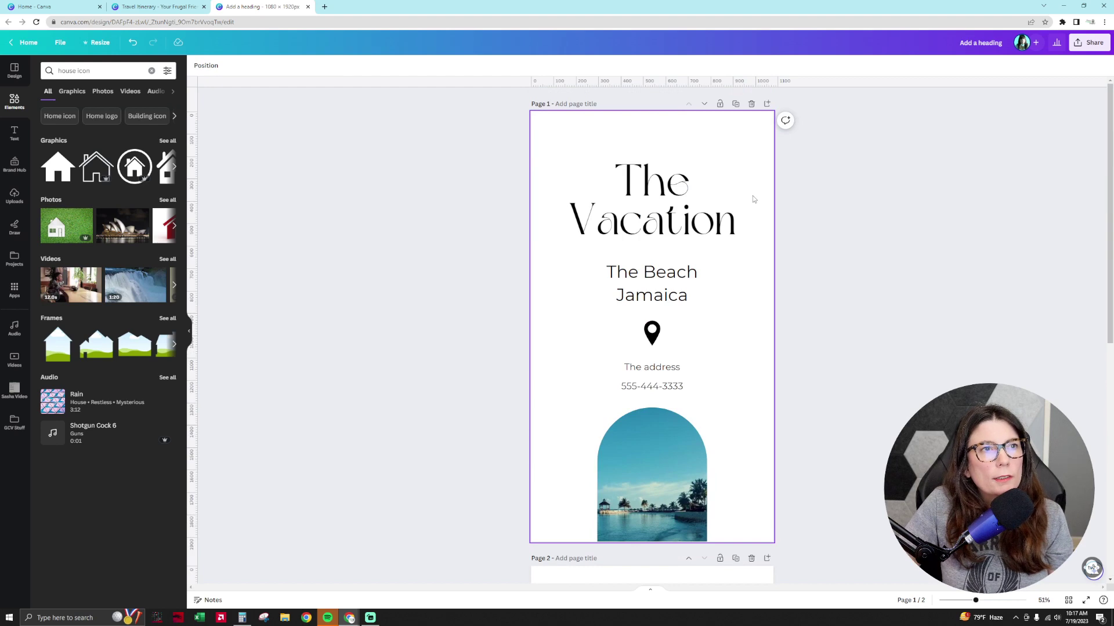
scroll(749, 330, "down", 3)
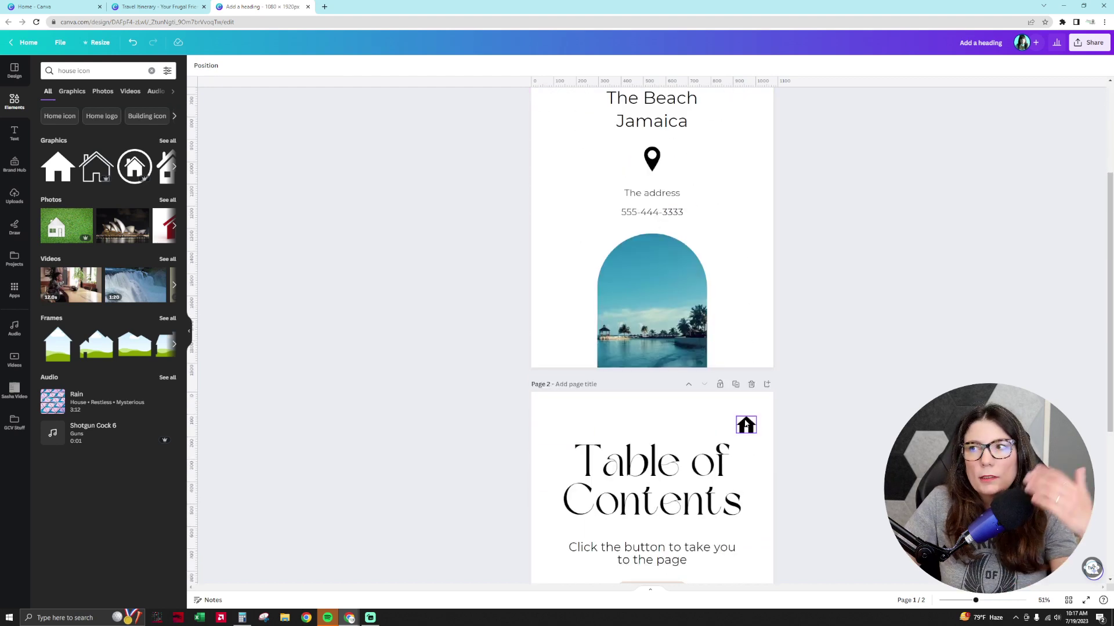
scroll(745, 424, "down", 5)
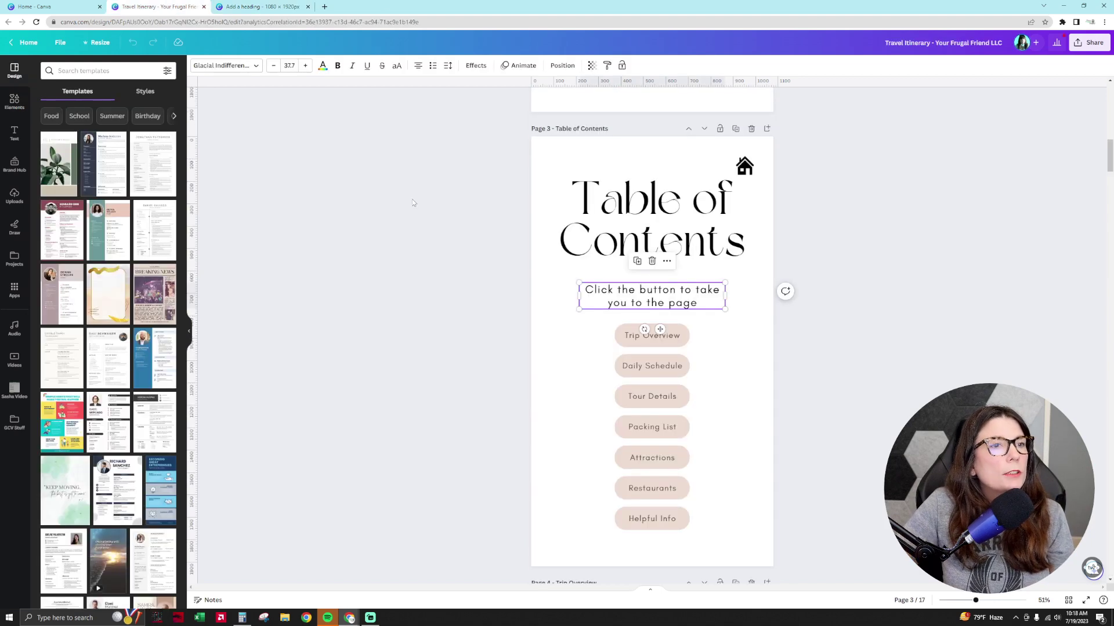
scroll(493, 278, "down", 10)
scroll(572, 353, "up", 4)
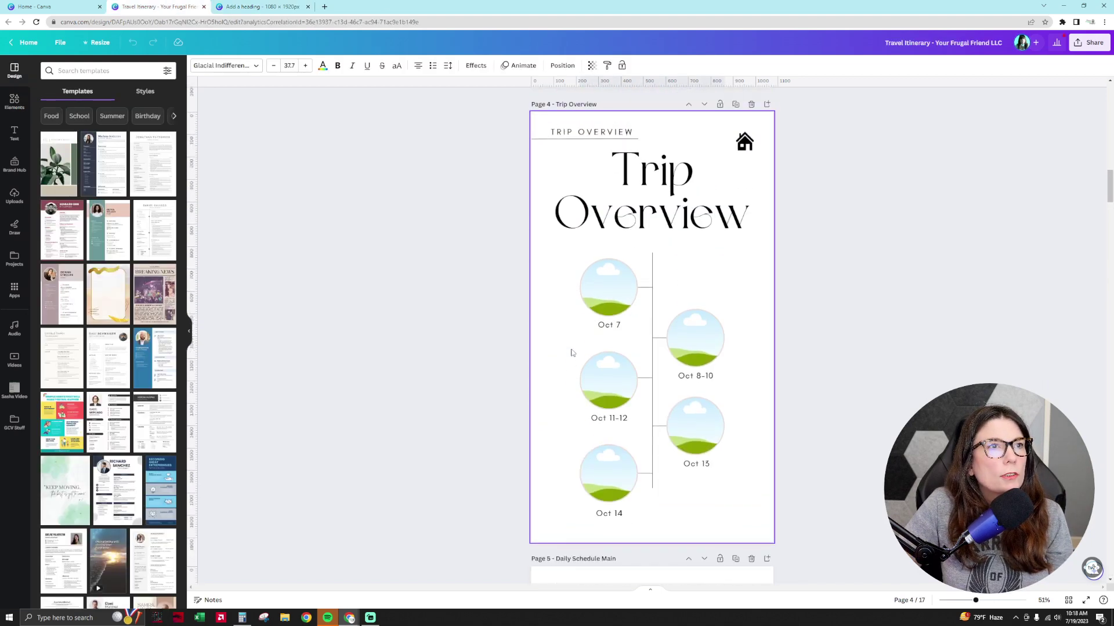
scroll(571, 353, "down", 12)
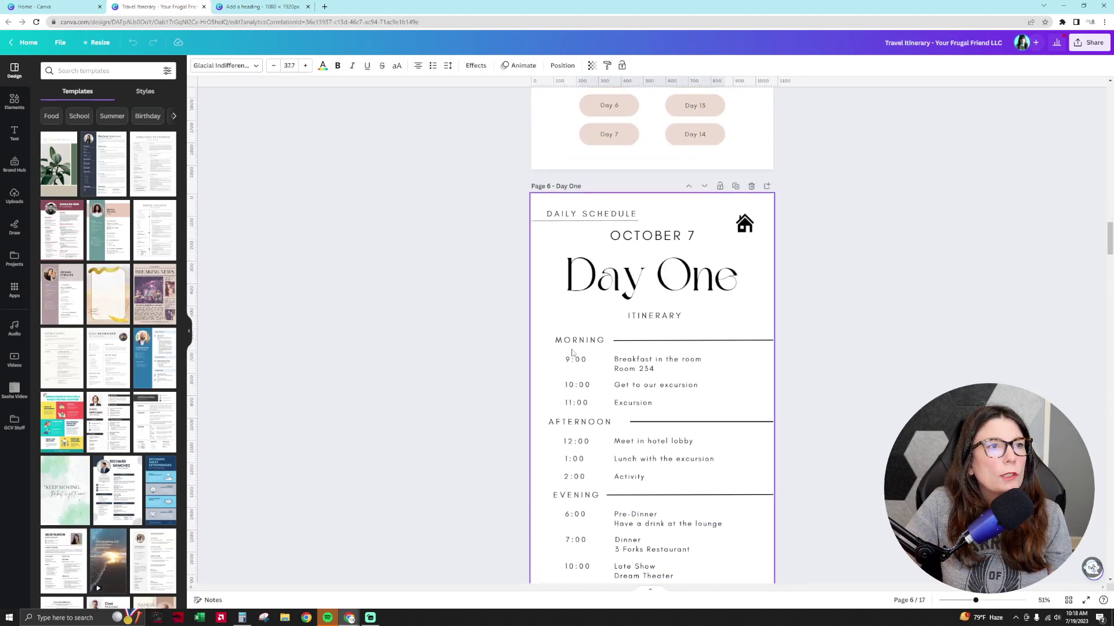
scroll(603, 266, "down", 1)
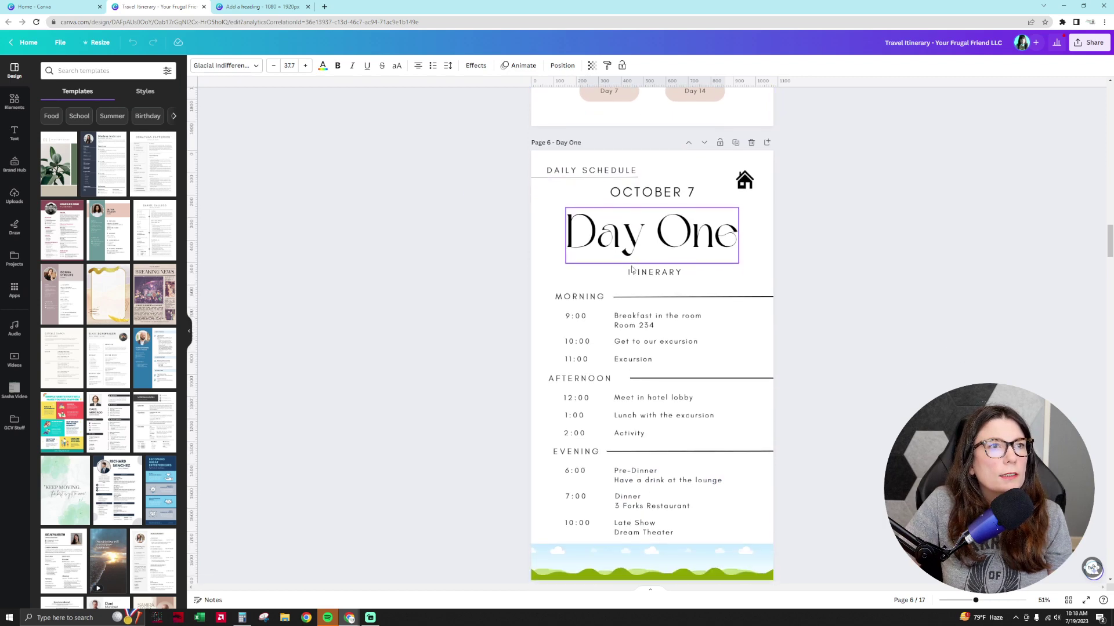
left_click(272, 6)
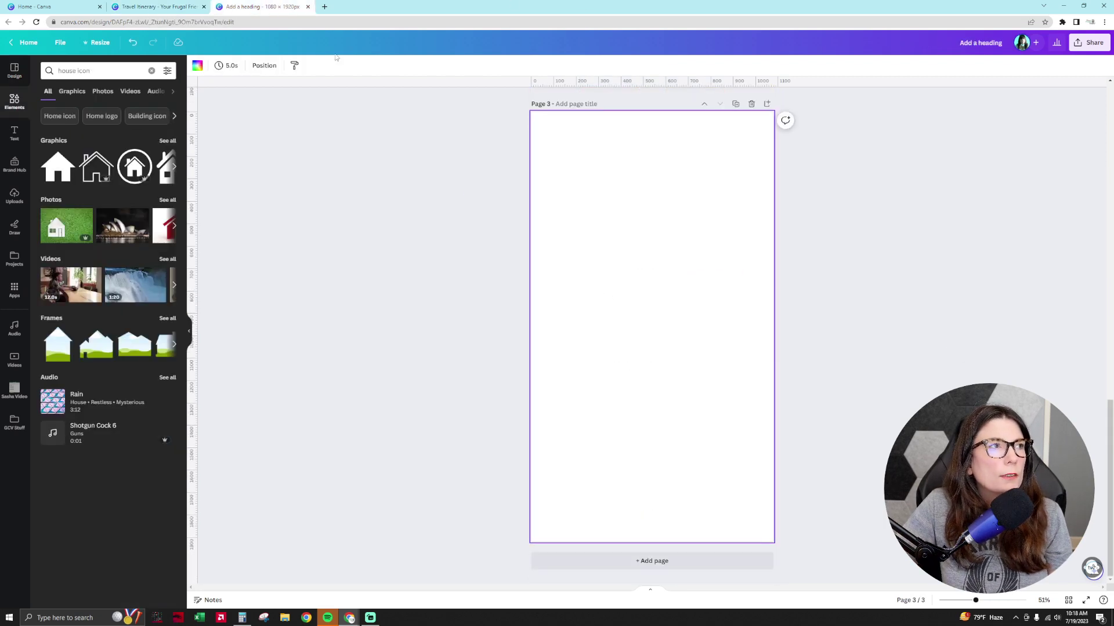
left_click(157, 6)
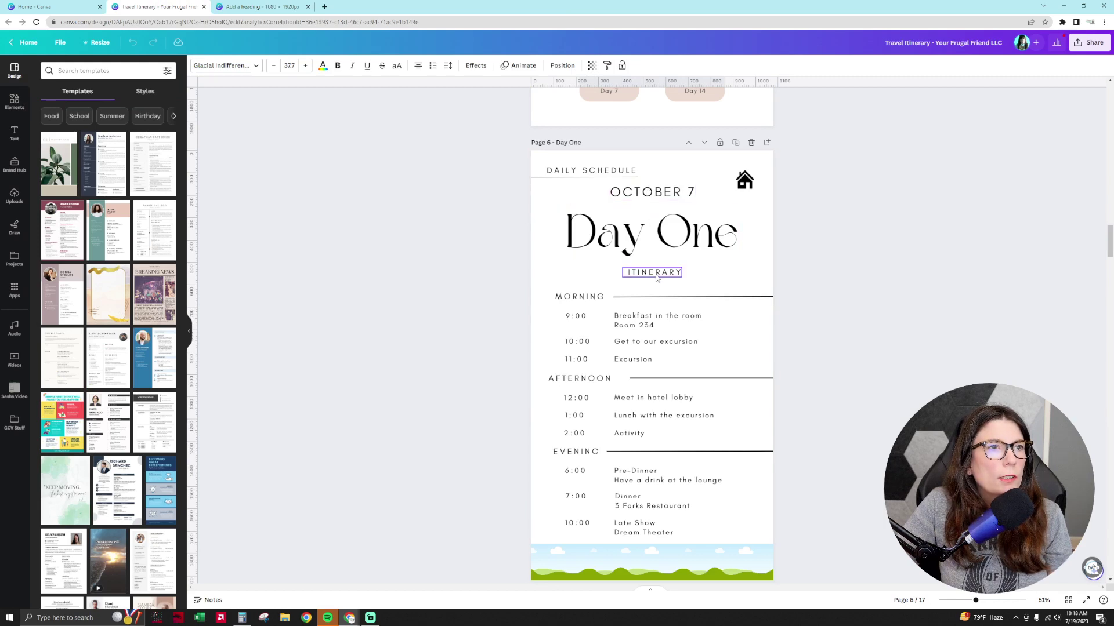
- Copy the Table of Contents title and subtitle onto the blank page 3
key("ctrl+Tab")
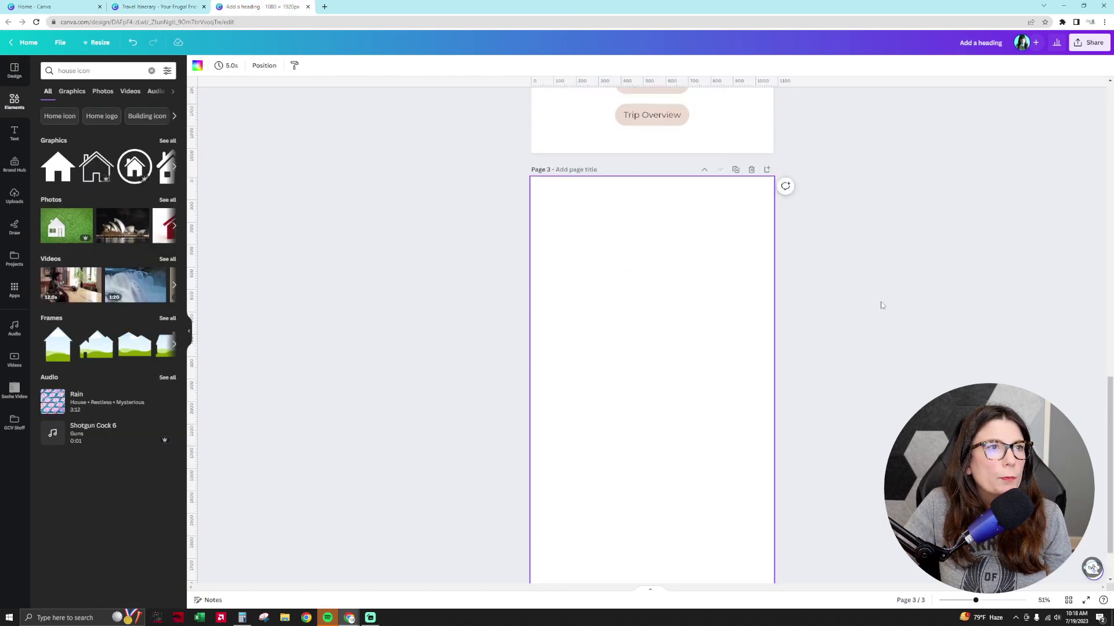
scroll(881, 305, "up", 8)
left_click_drag(465, 355, 736, 456)
scroll(735, 456, "down", 9)
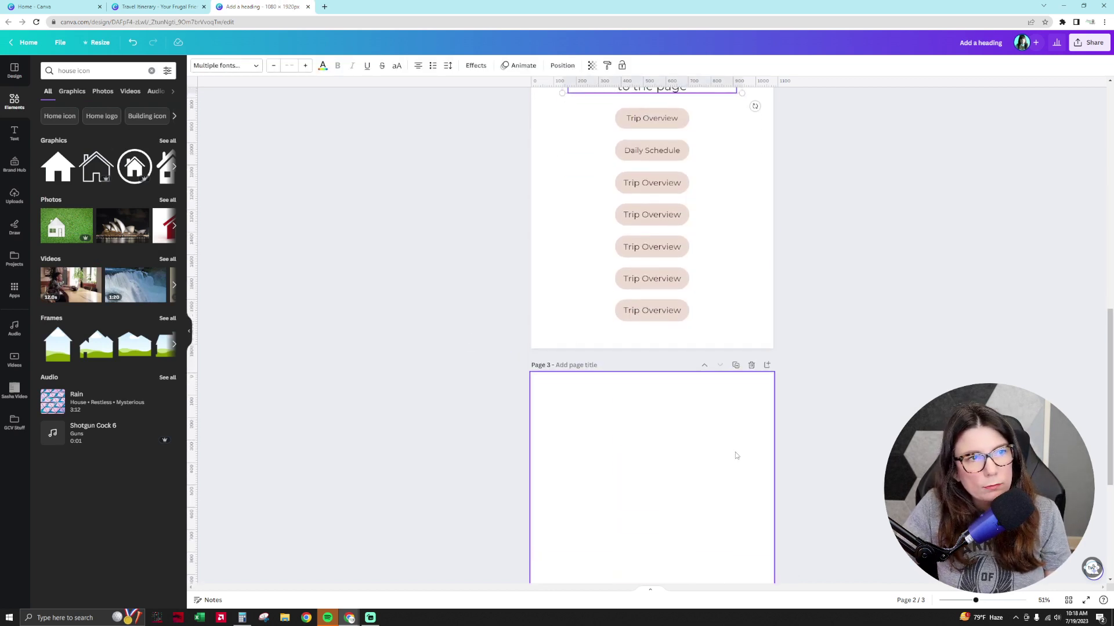
left_click(687, 379)
key("ctrl+v")
- Check the reference, then move the subtitle above the title on page 3
left_click(891, 373)
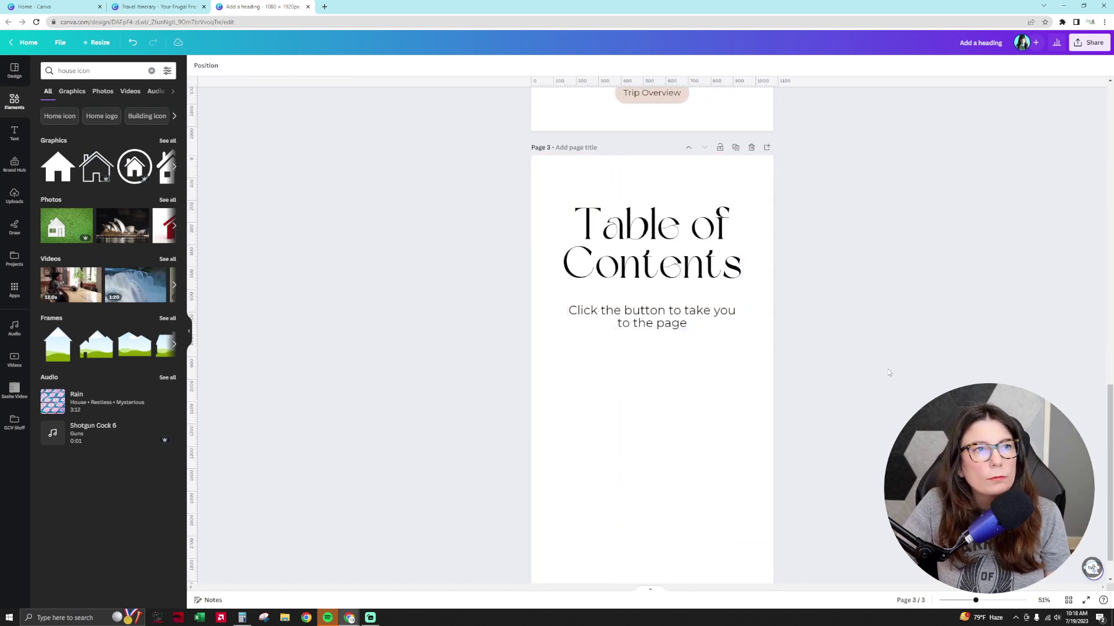
left_click(157, 7)
left_click(264, 7)
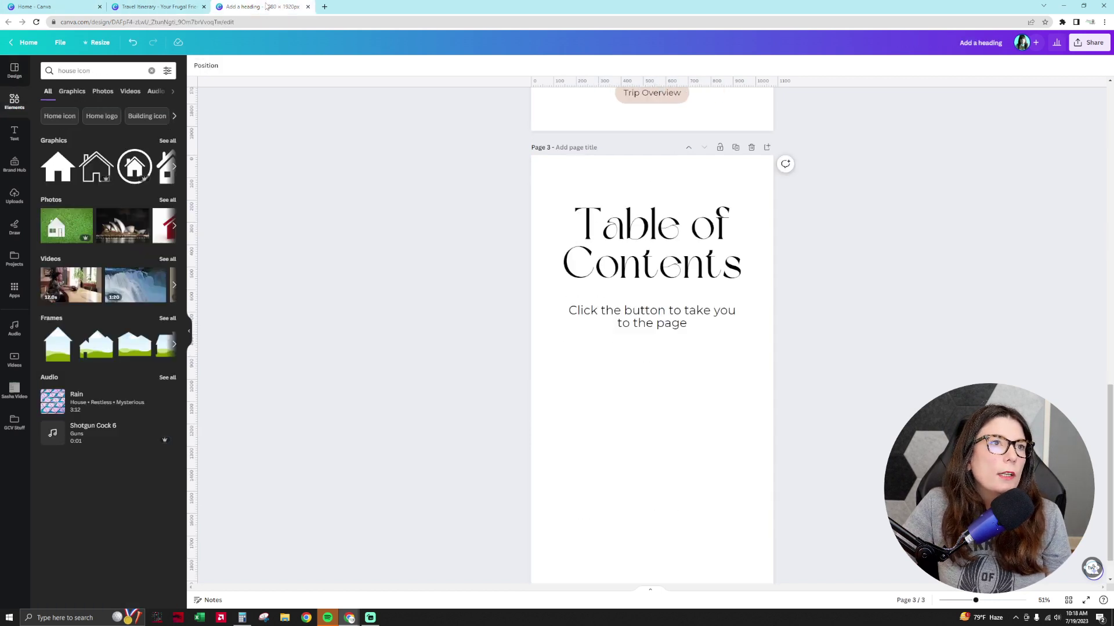
left_click_drag(671, 256, 665, 382)
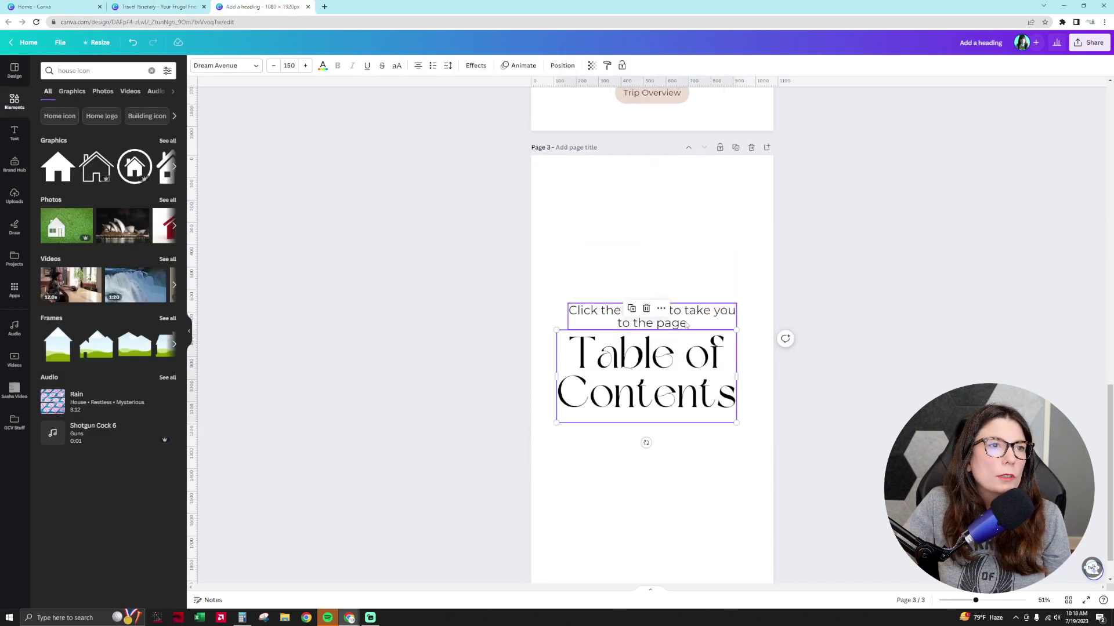
left_click_drag(688, 318, 689, 232)
left_click_drag(712, 403, 717, 333)
- Retype the heading as 'Day One' and the subtitle line as 'Month and Day'
double_click(718, 334)
type("Day One")
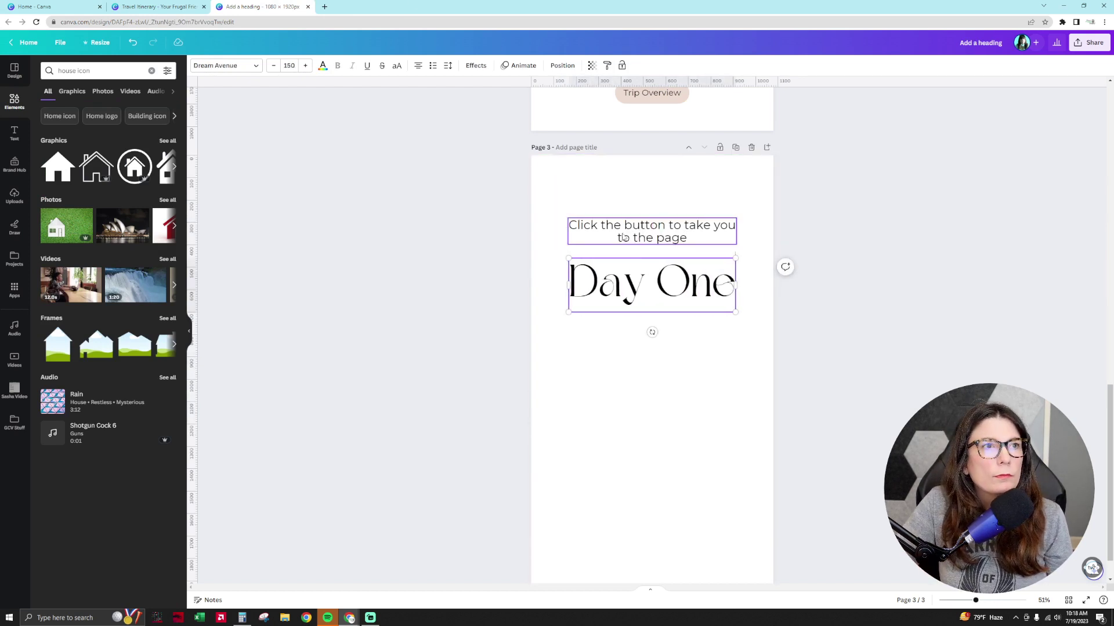
double_click(645, 231)
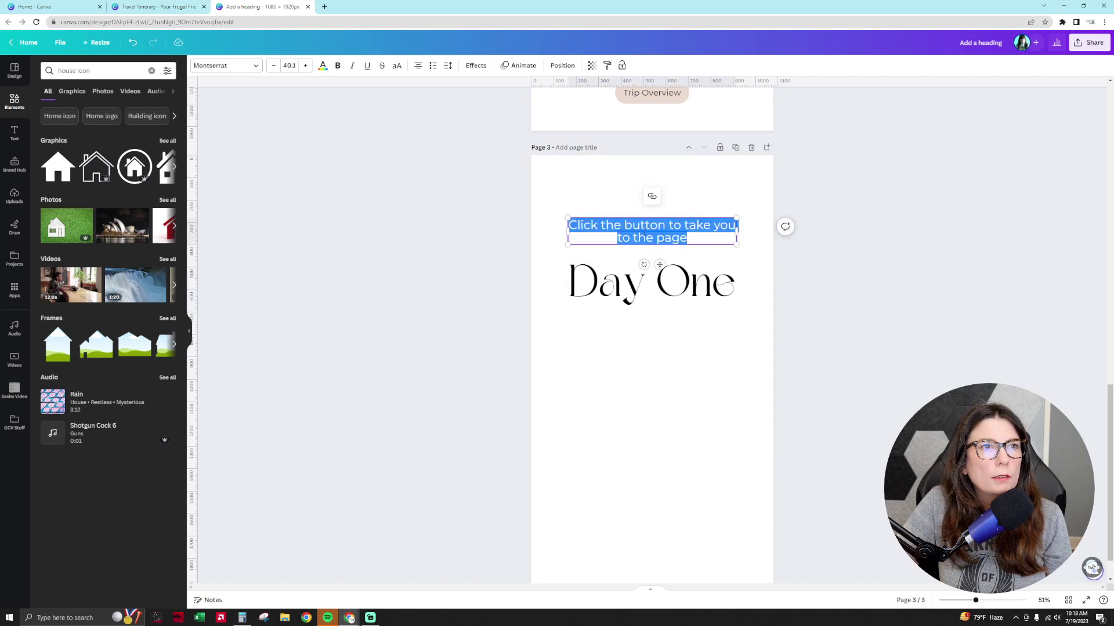
type("Date of")
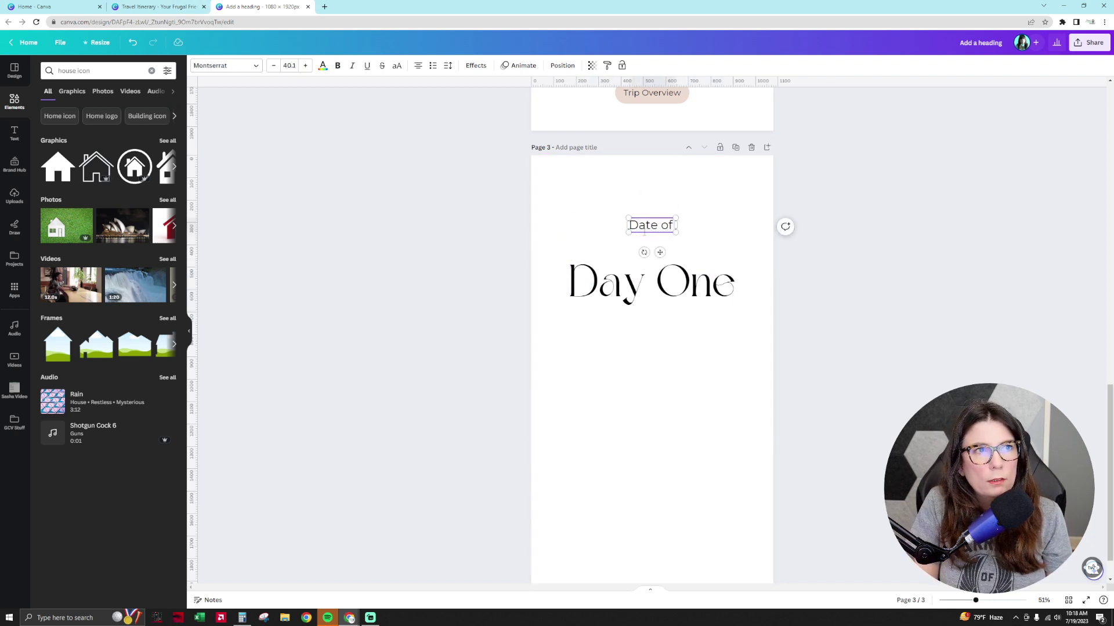
key("BackSpace")
key("BackSpace")
key("BackSpace")
key("BackSpace")
key("BackSpace")
key("BackSpace")
key("BackSpace")
type("Month and")
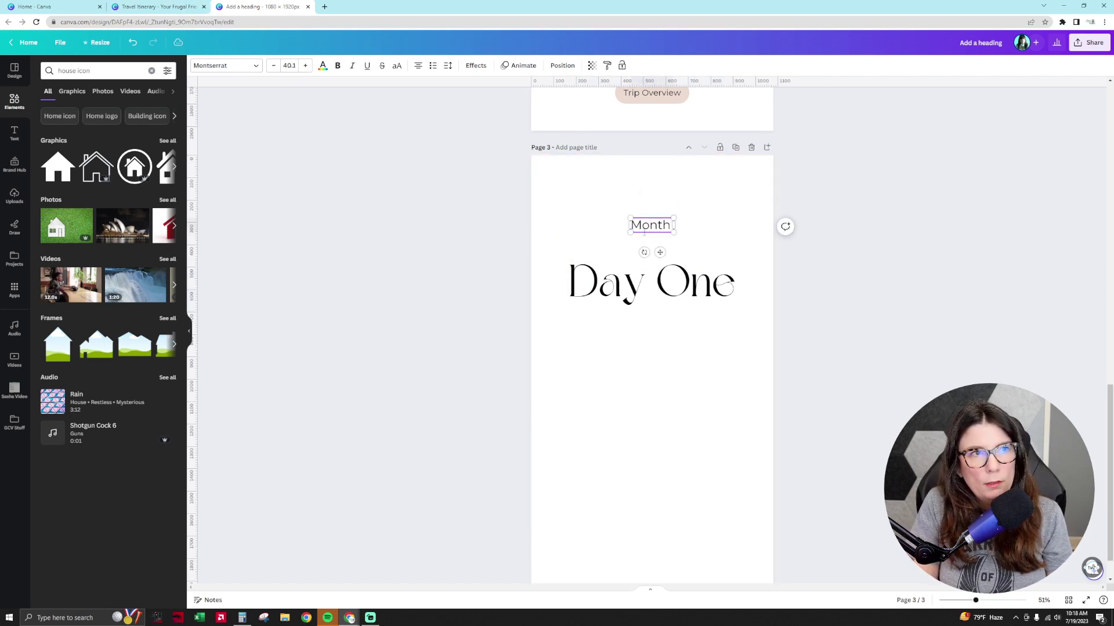
type(" Day")
left_click(572, 234)
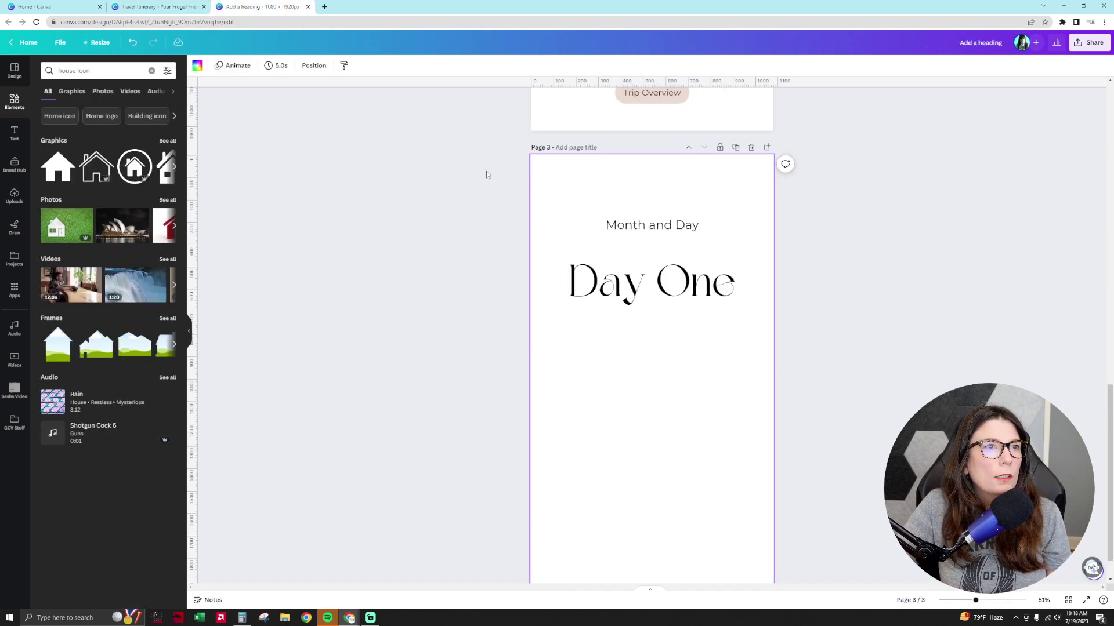
- Duplicate the Month and Day line below Day One and retype it as 'ITINERARY'
left_click(669, 232)
key("ctrl+d")
left_click_drag(670, 233, 663, 323)
left_click_drag(662, 284, 661, 271)
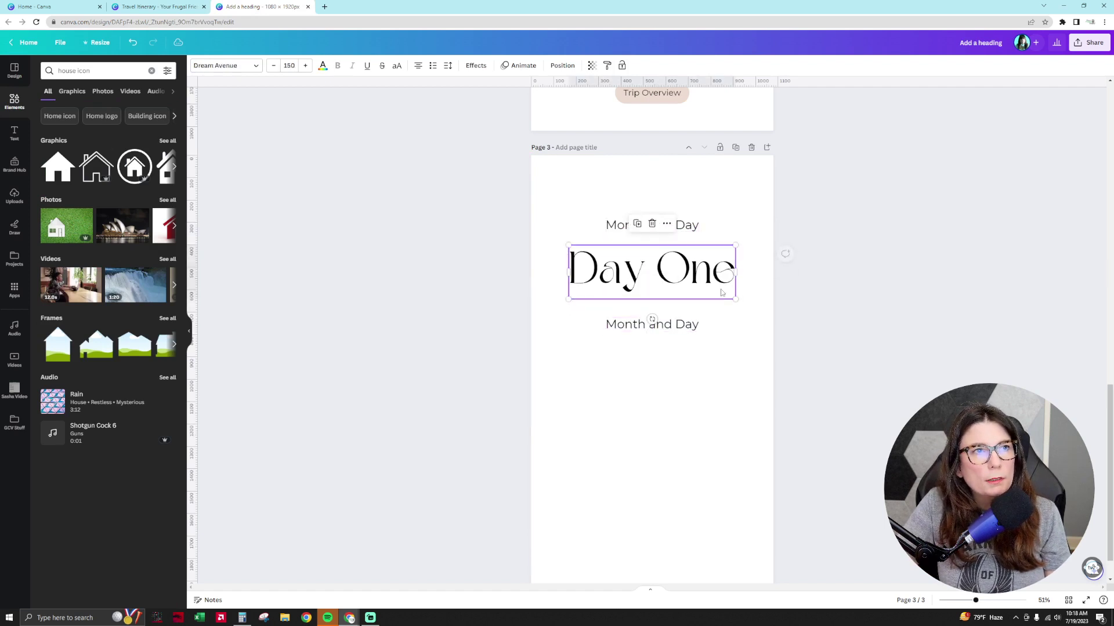
left_click(692, 326)
left_click(691, 326)
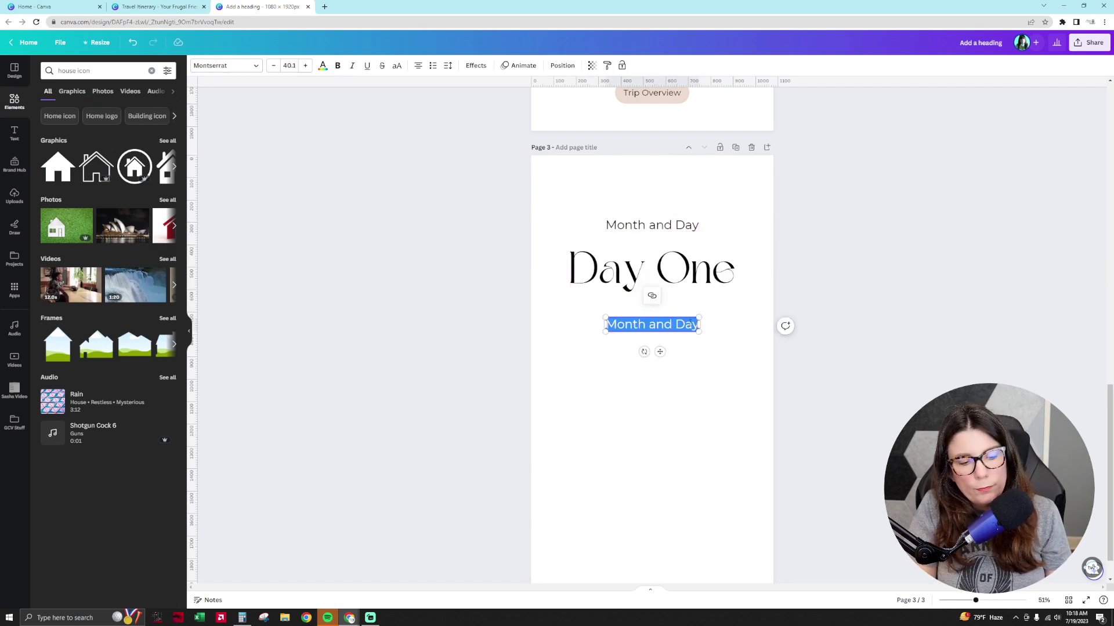
type("ITINERARY")
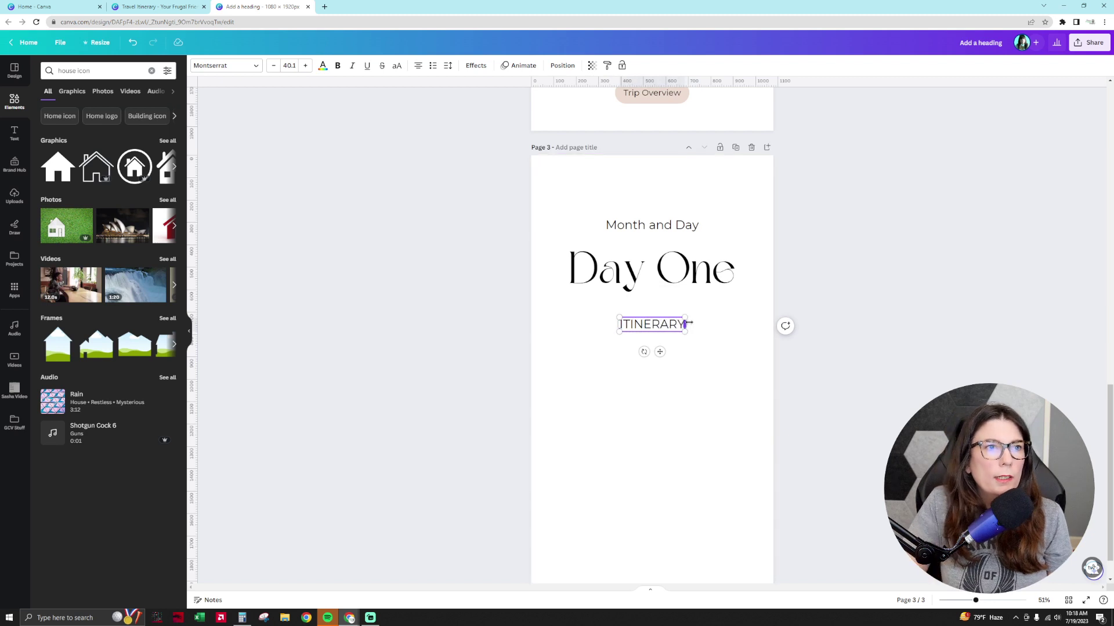
- Widen ITINERARY's letter spacing to match the reference and centre it under Day One
left_click(157, 7)
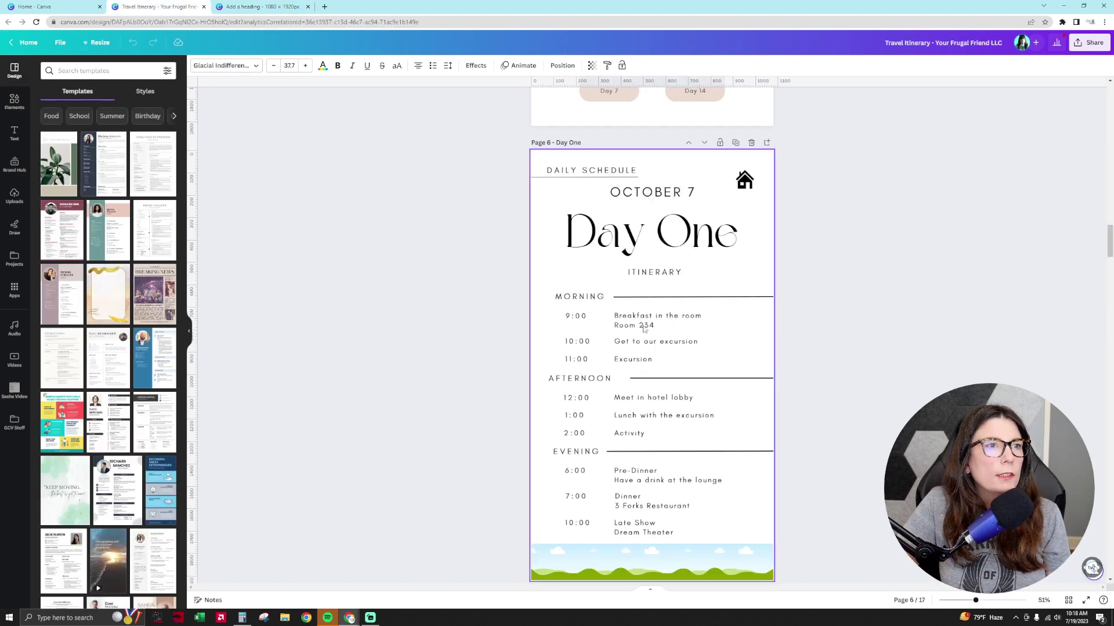
left_click(660, 277)
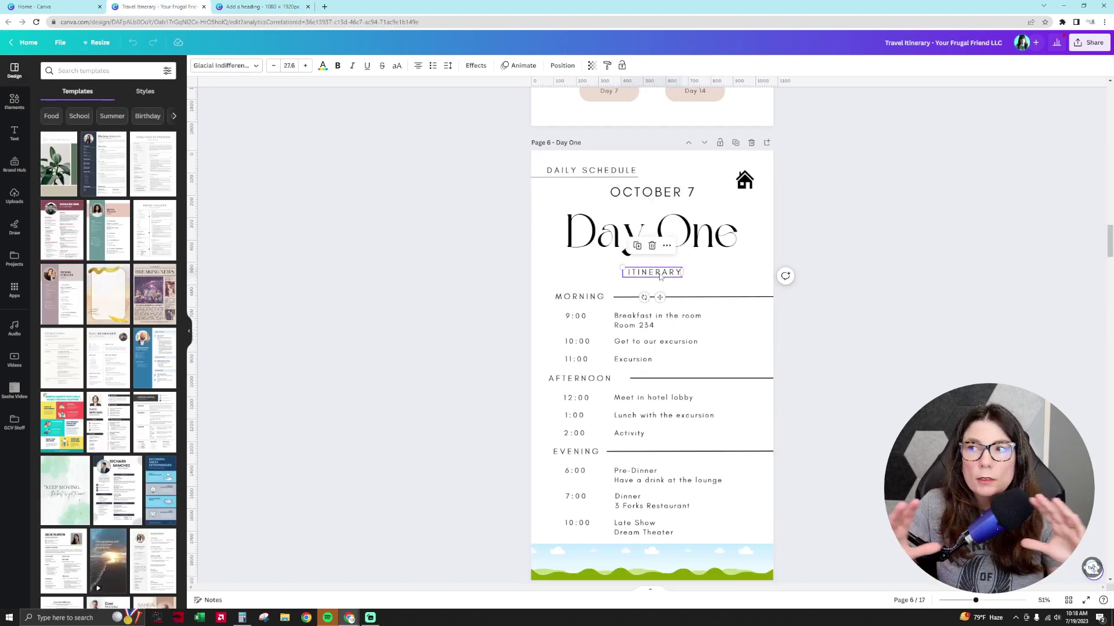
left_click(249, 7)
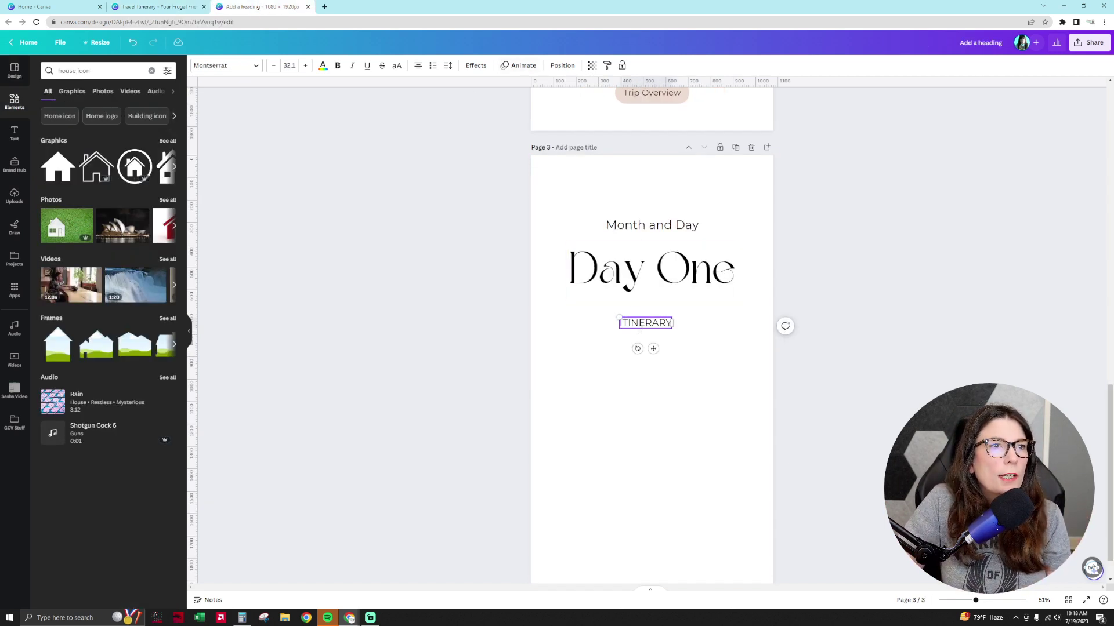
left_click(447, 66)
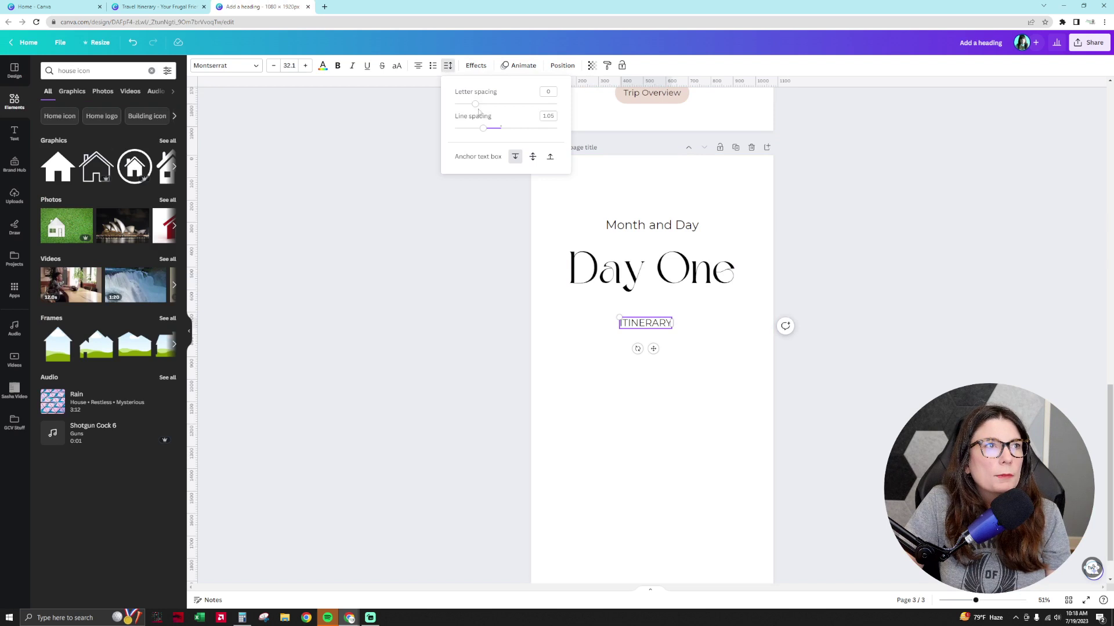
left_click_drag(475, 104, 504, 109)
left_click(733, 455)
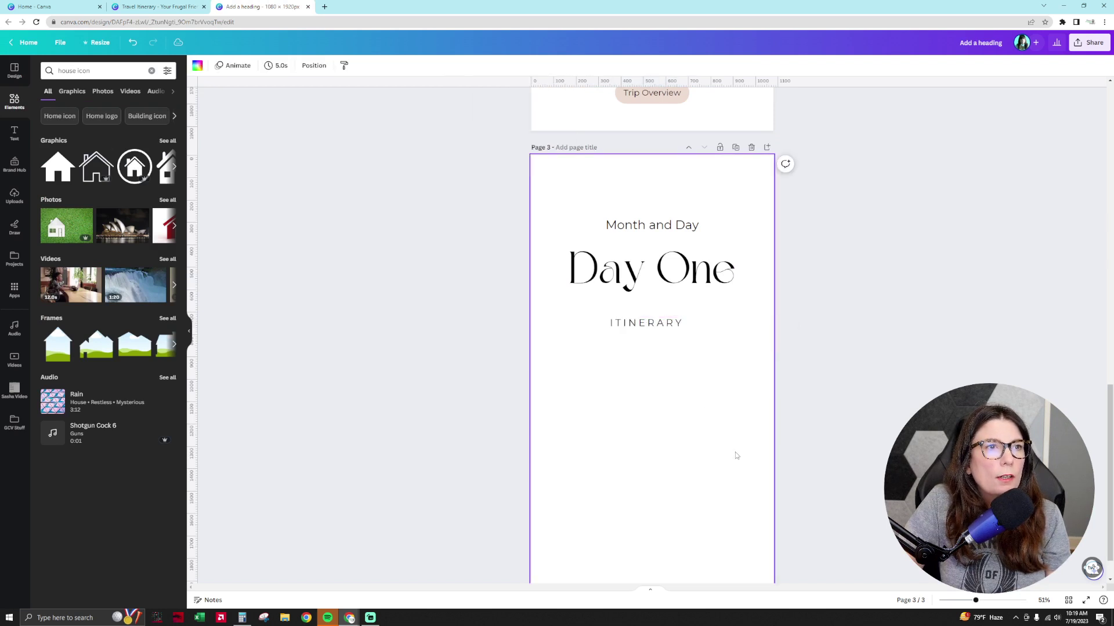
mouse_move(659, 332)
left_mouse_down()
mouse_move(673, 332)
mouse_move(663, 321)
left_mouse_up()
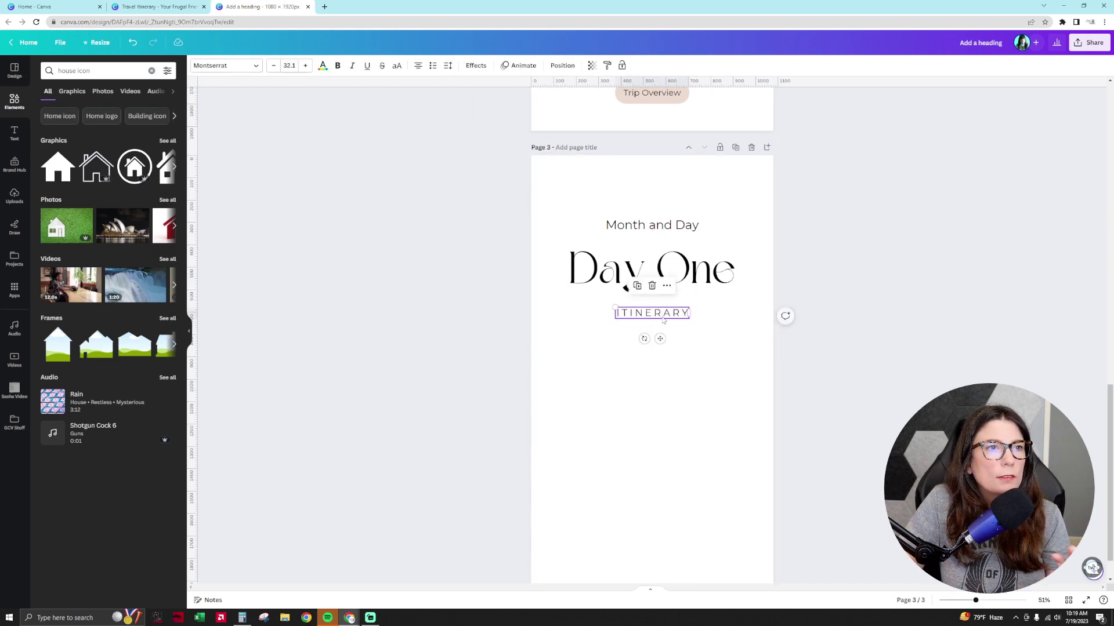
left_click(679, 402)
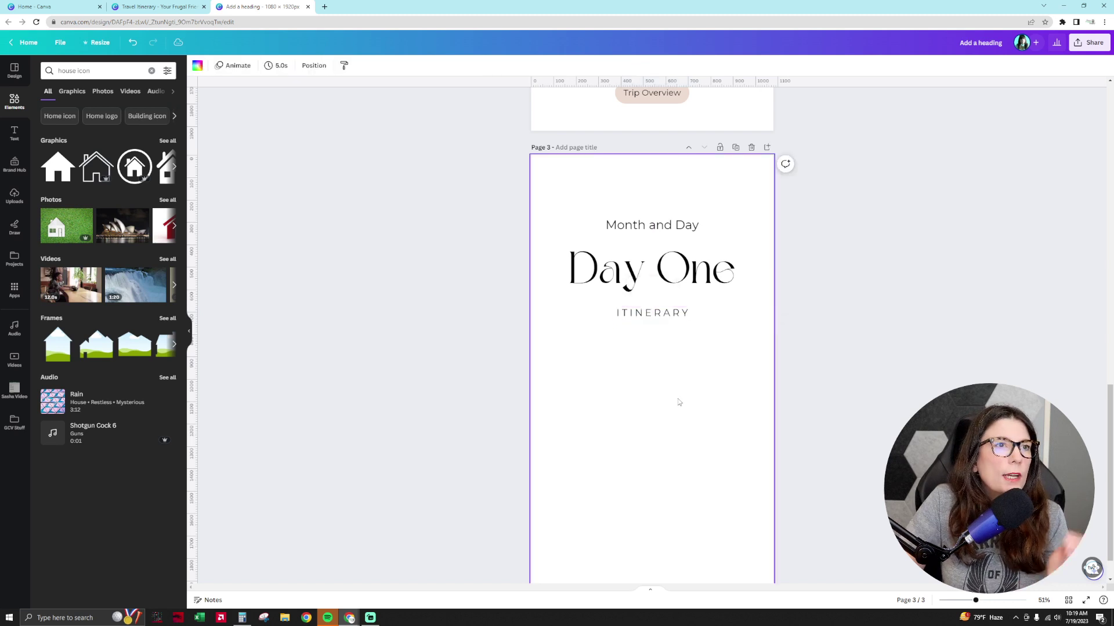
- Copy ITINERARY to the top-left, retype it 'DAILY SCHEDULE' and shrink it
left_click(157, 6)
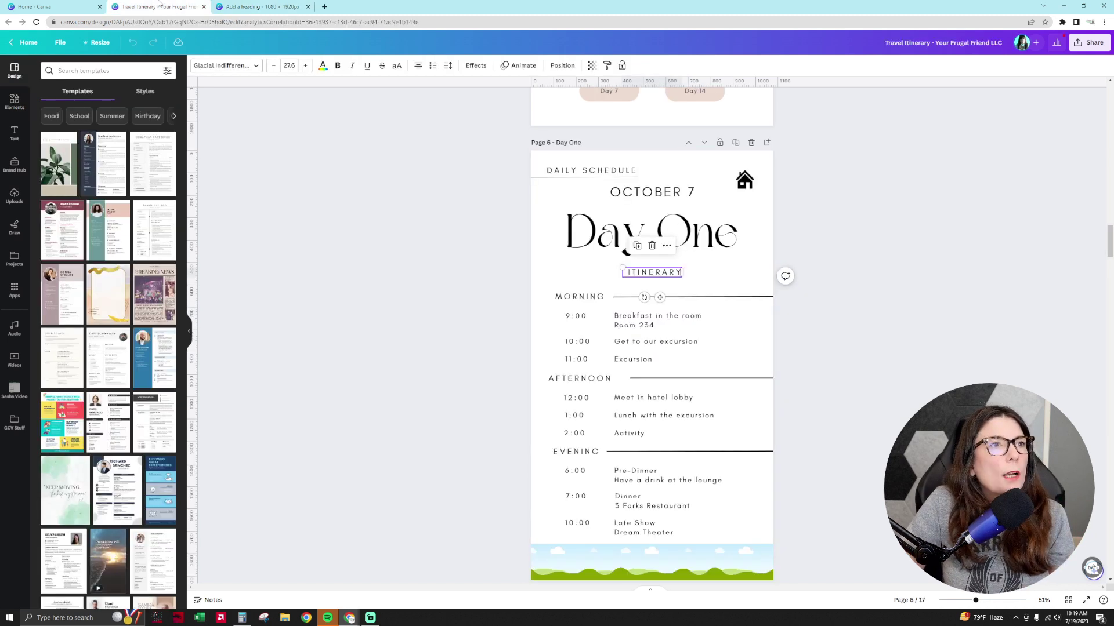
left_click(603, 177)
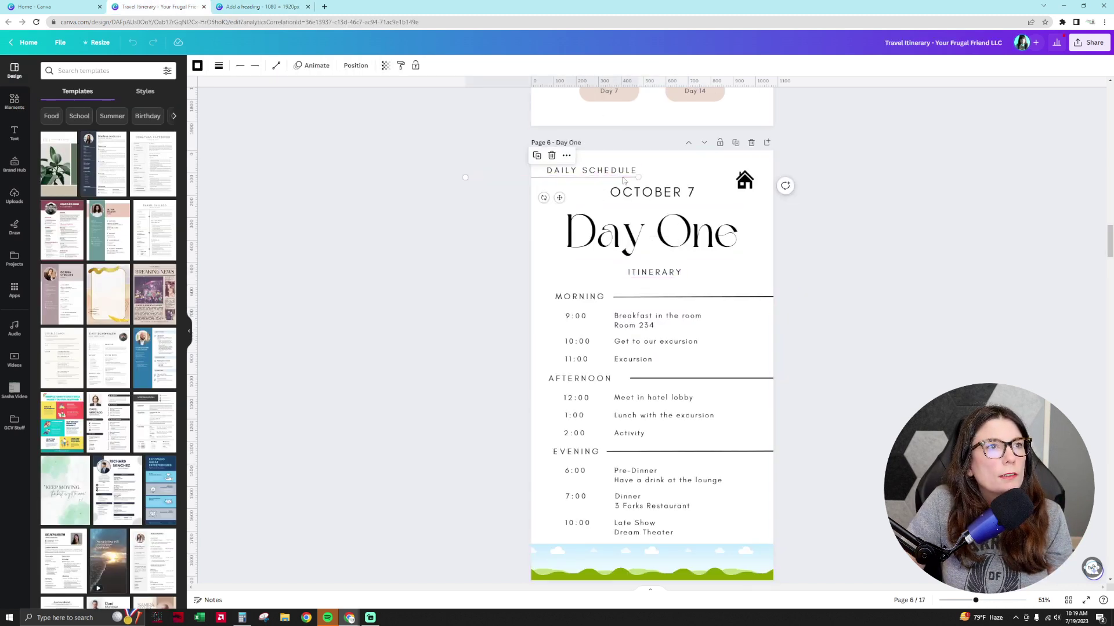
left_click(237, 6)
left_click(651, 316)
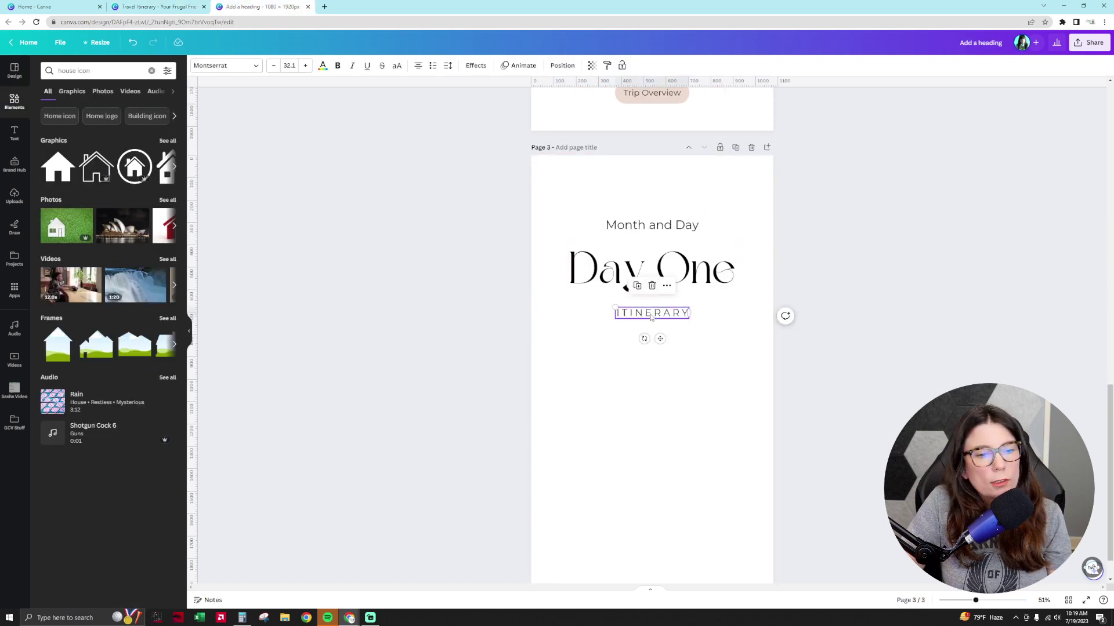
left_click_drag(650, 317, 586, 178)
double_click(586, 179)
type("DAILY SCHEDULE")
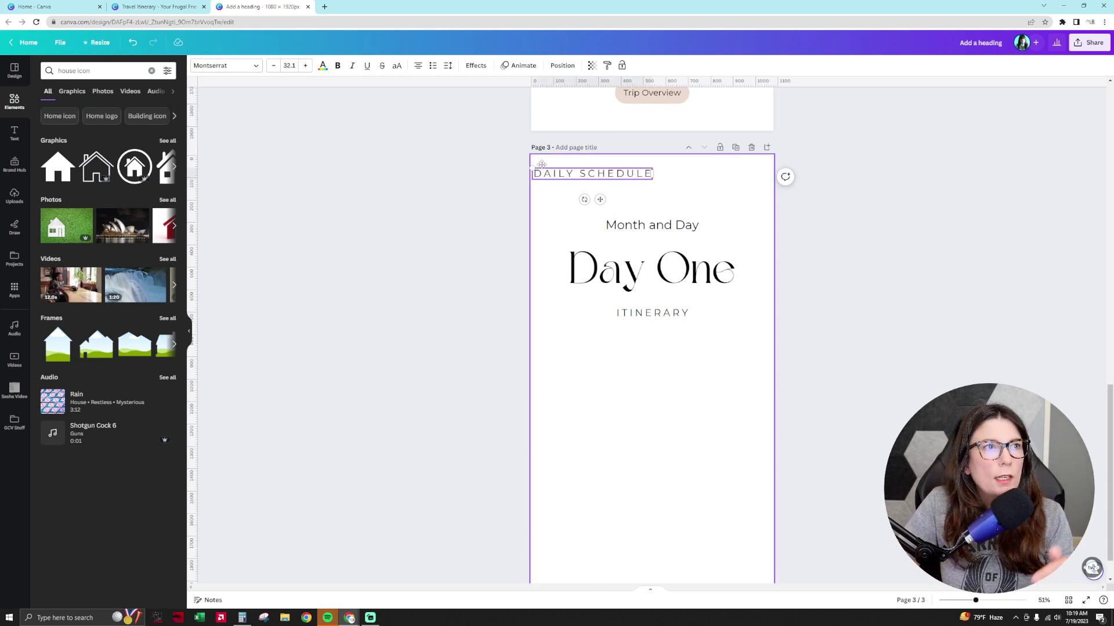
left_click_drag(532, 169, 555, 170)
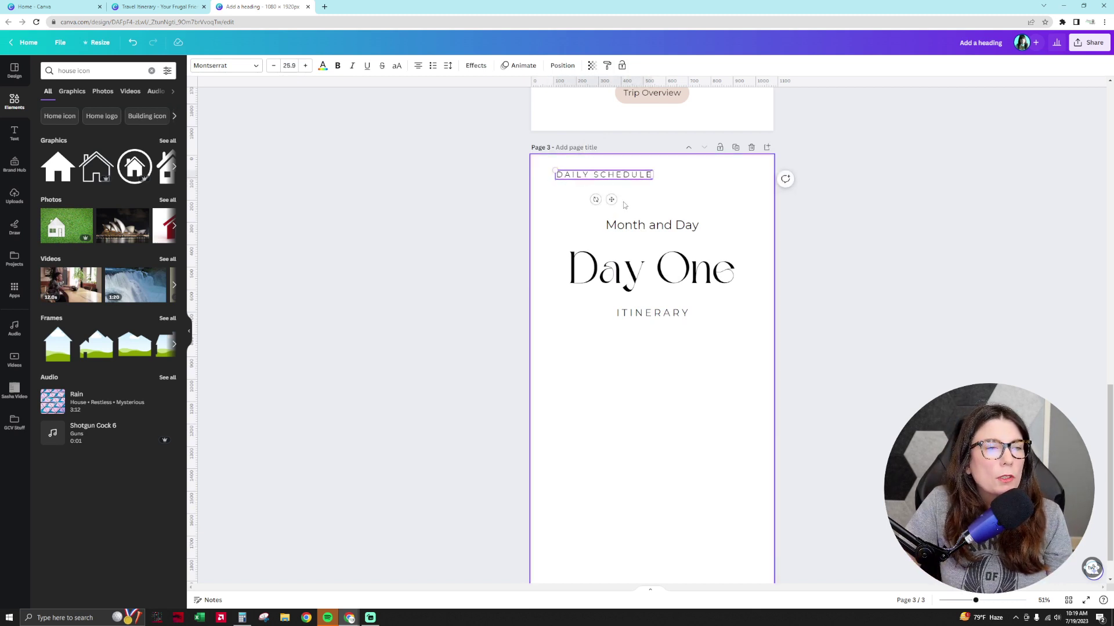
left_click(499, 204)
- Add a plain line of weight 1 and move it under DAILY SCHEDULE
left_click(5, 95)
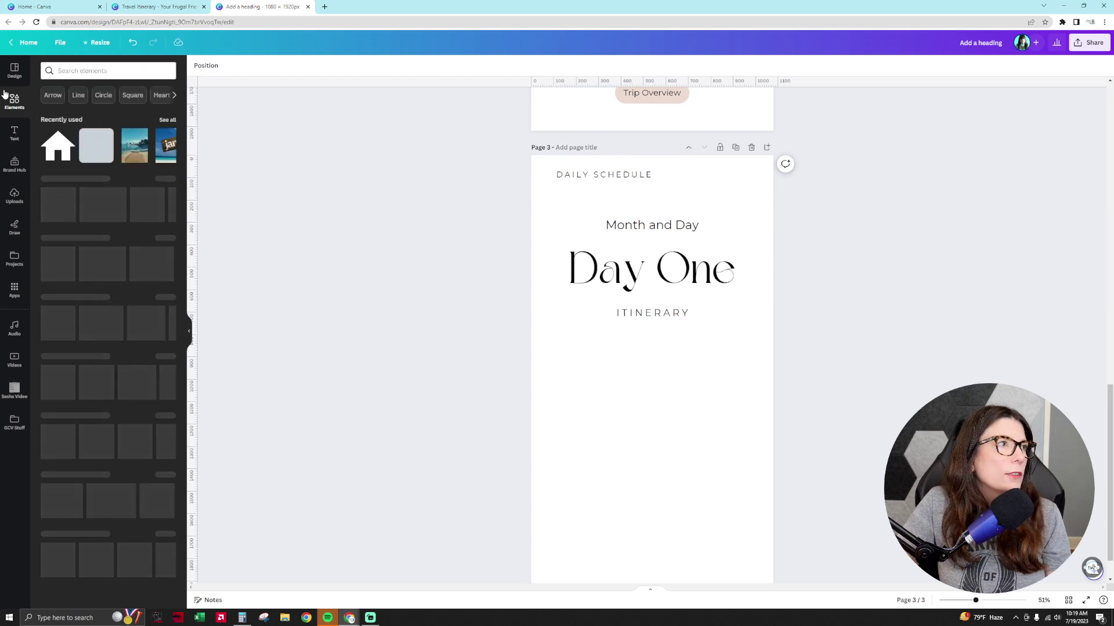
left_click(109, 199)
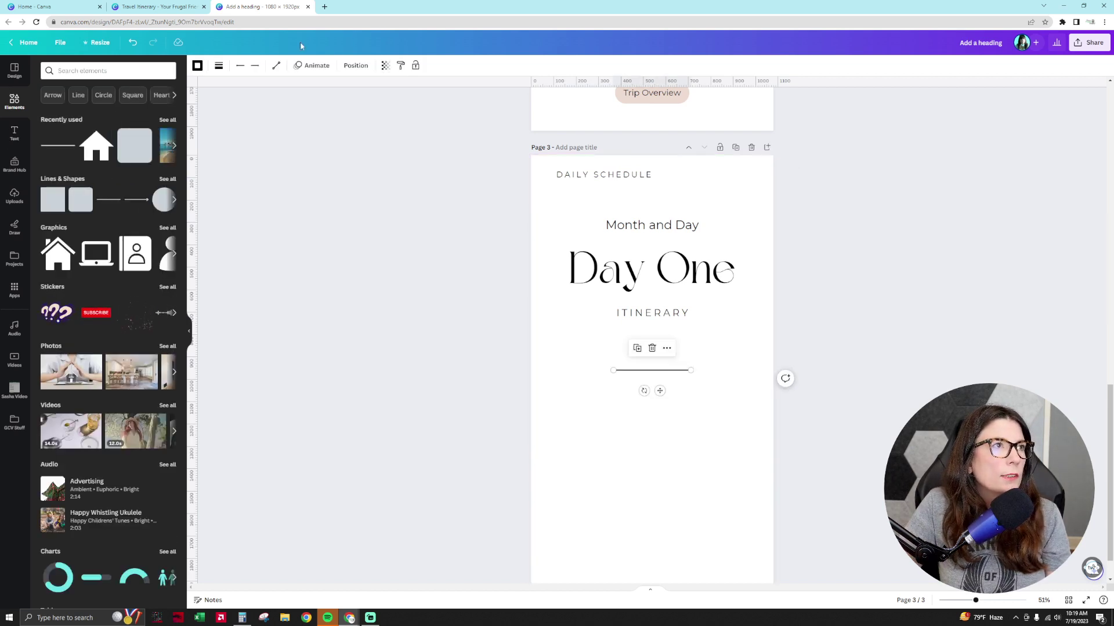
left_click(220, 66)
left_click(337, 130)
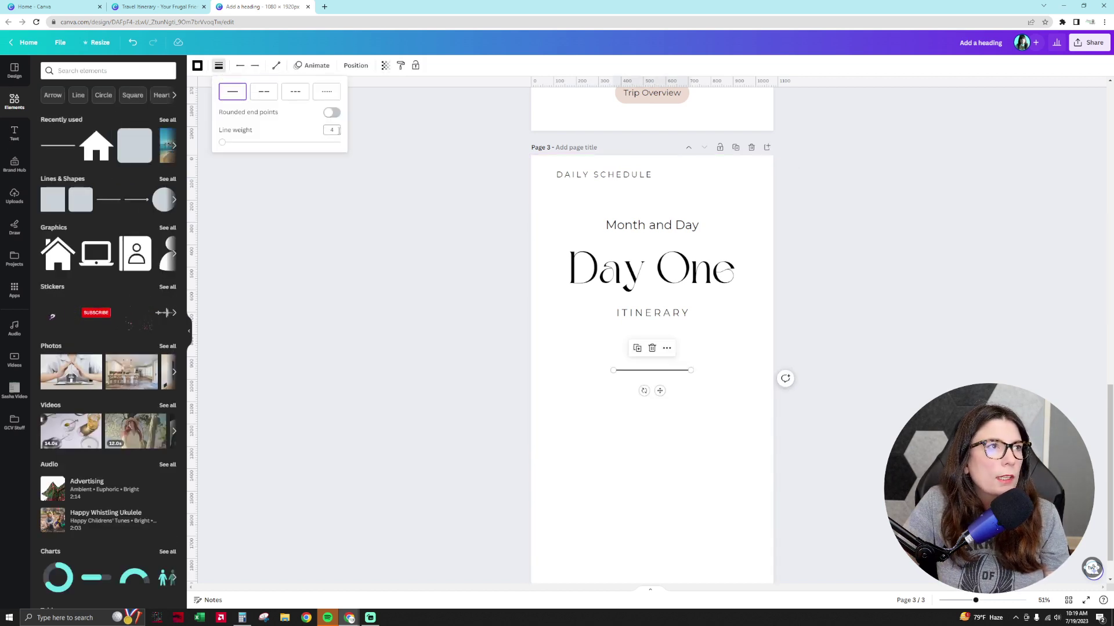
type("1")
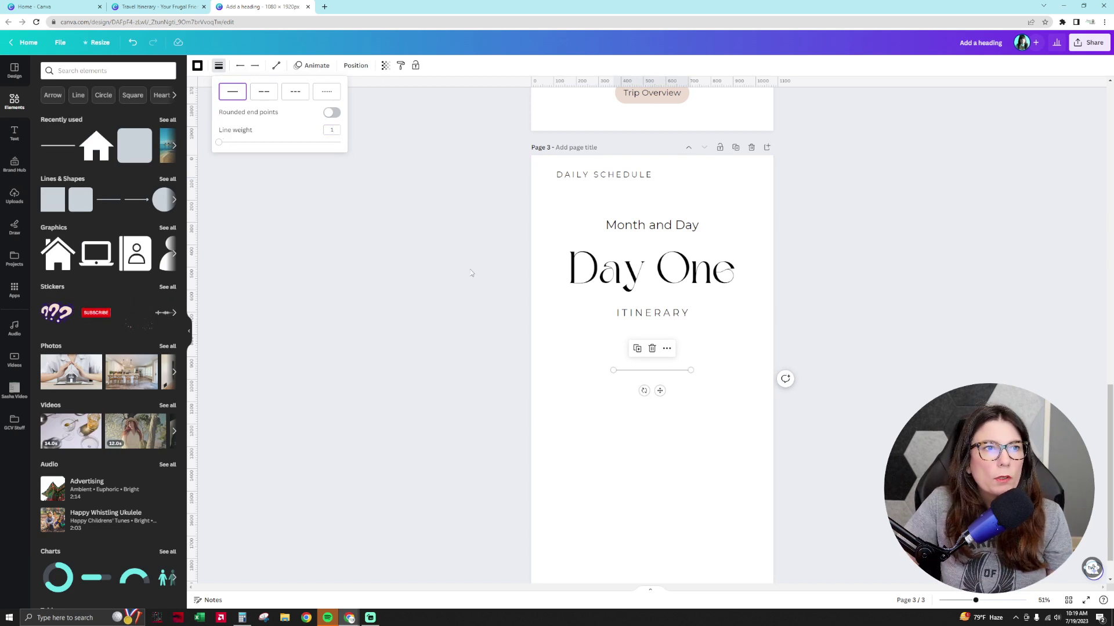
left_click_drag(651, 370, 654, 187)
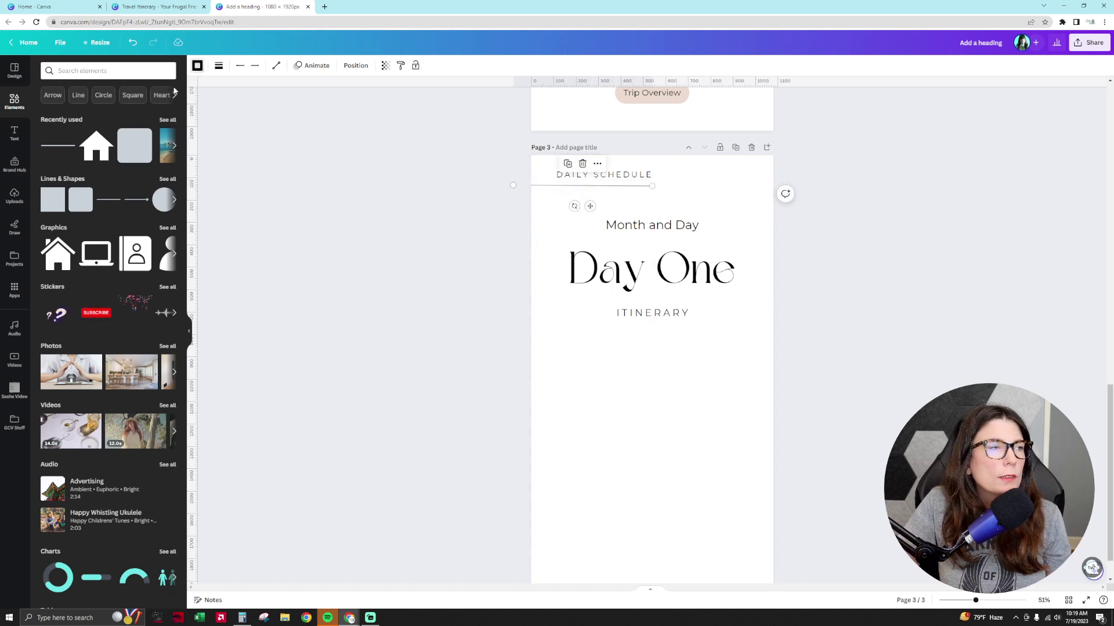
- Review the line's colour options and set its rotation to 0 so it lies level
left_click(197, 65)
left_click(50, 118)
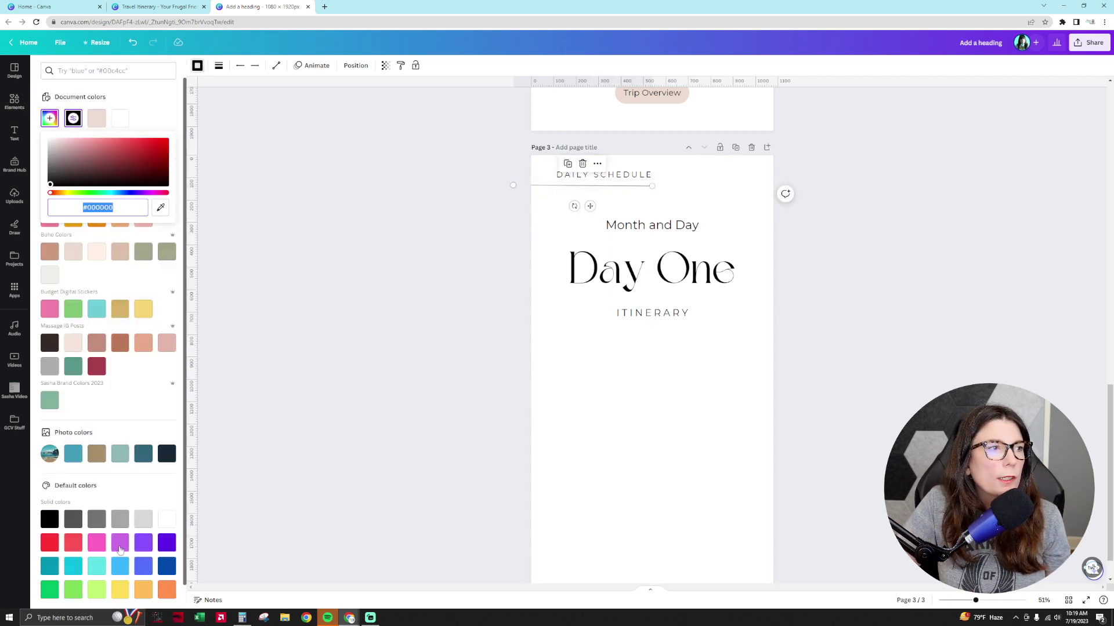
left_click(172, 469)
left_click(619, 460)
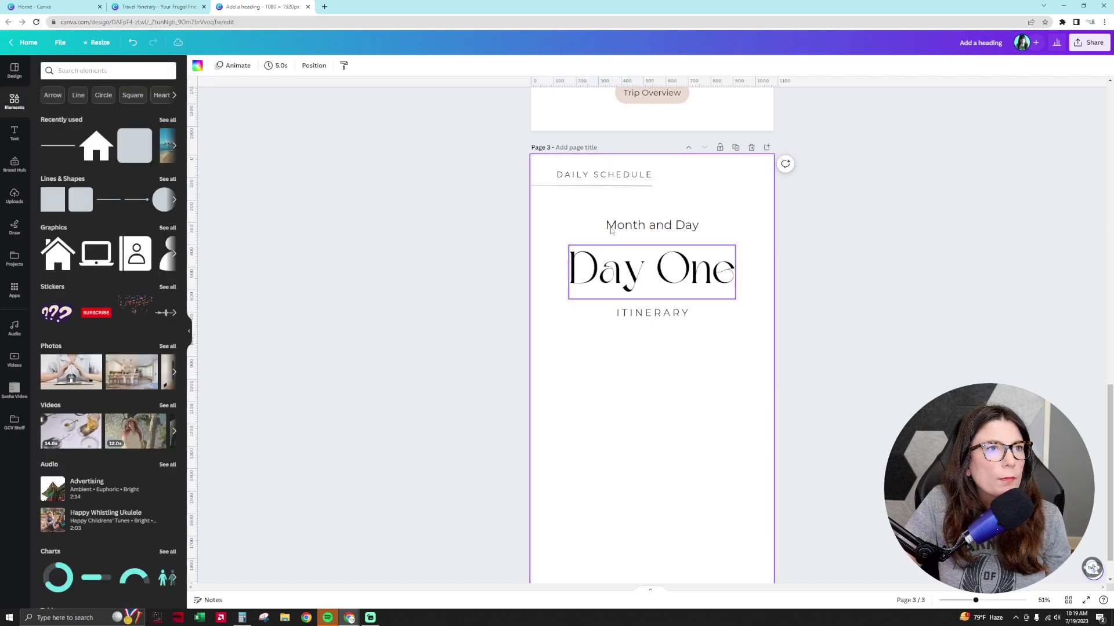
left_click(608, 187)
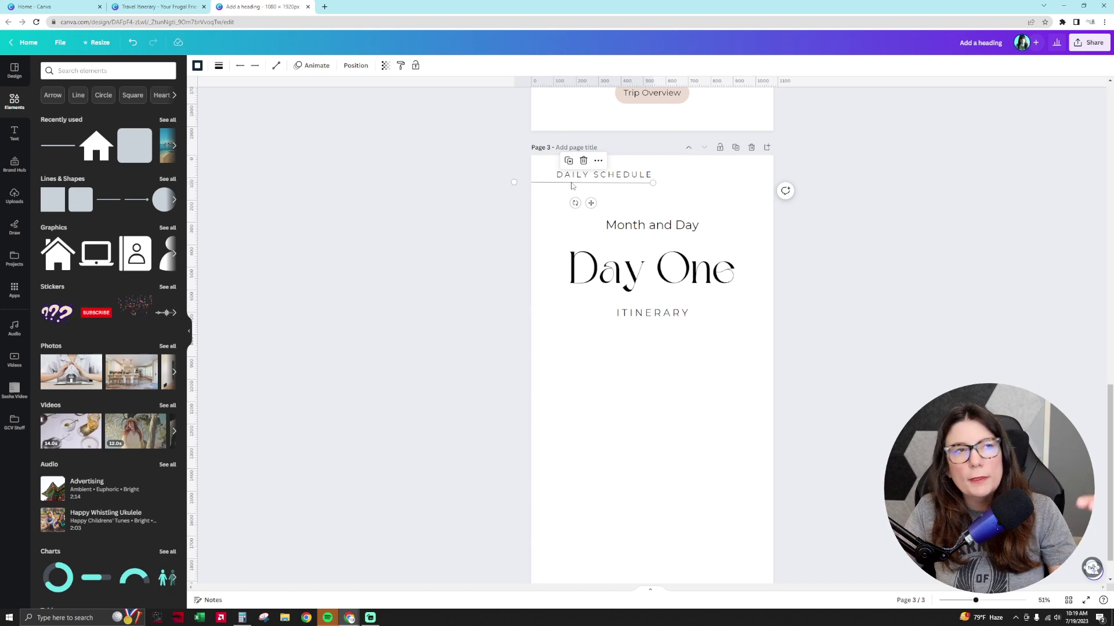
left_click(355, 66)
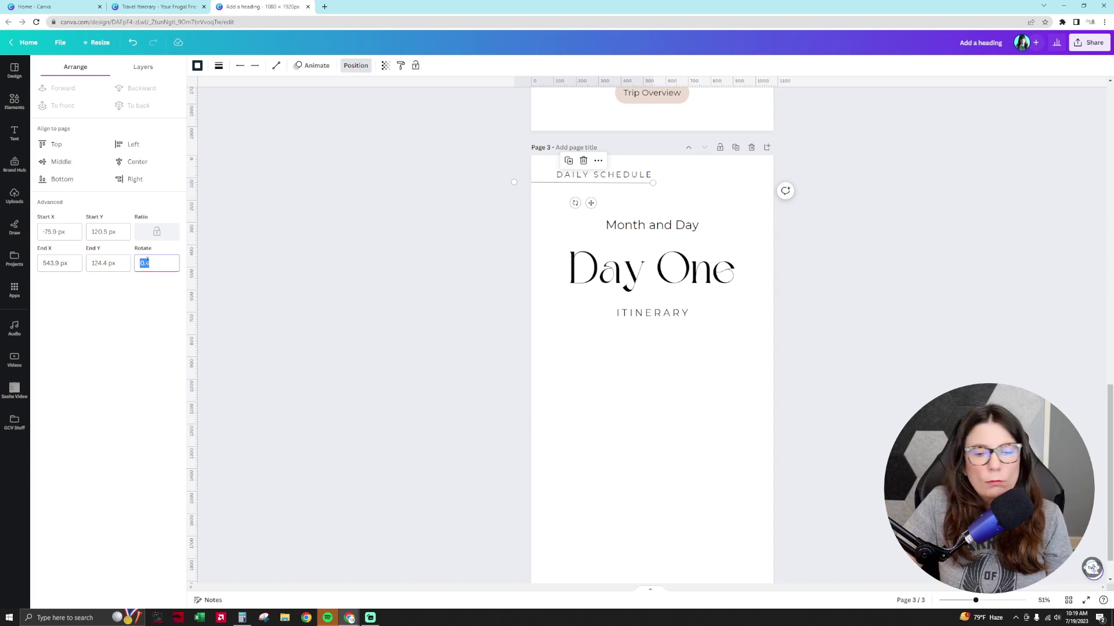
left_click(148, 261)
type("0")
key("Return")
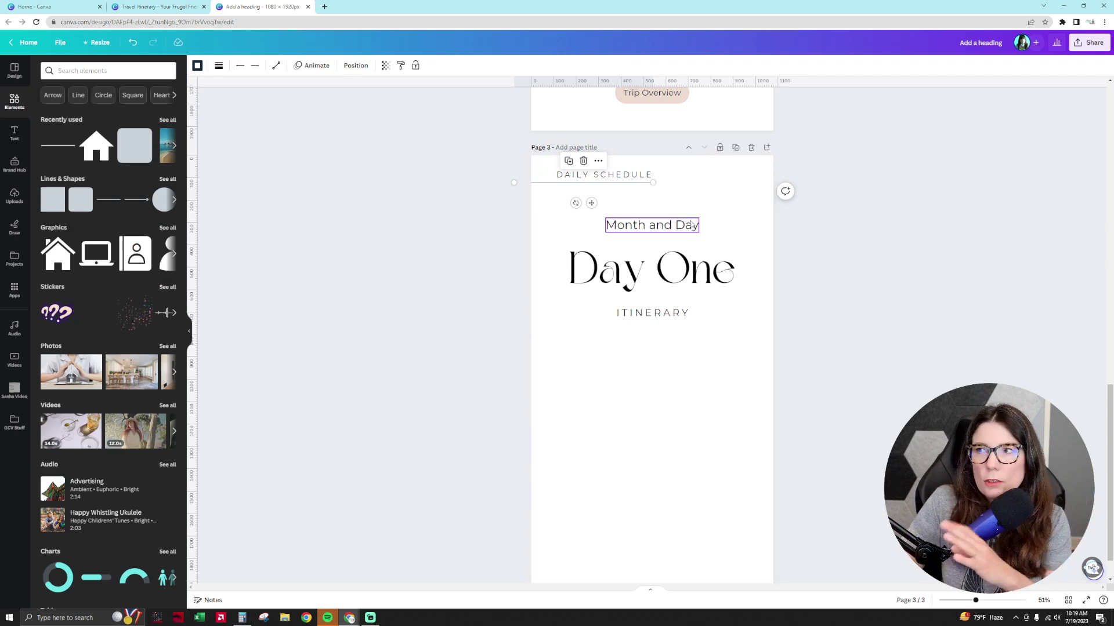
left_click(830, 260)
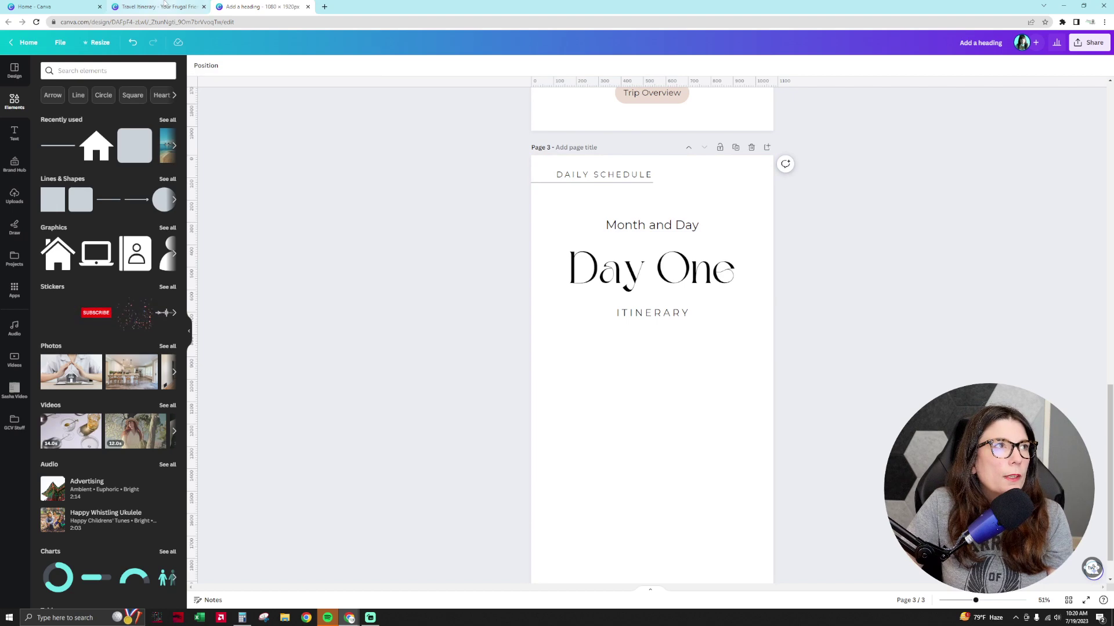
- Copy the house icon from page 2 and paste it onto page 3
left_click(157, 7)
left_click(261, 7)
scroll(916, 279, "up", 5)
scroll(915, 279, "up", 4)
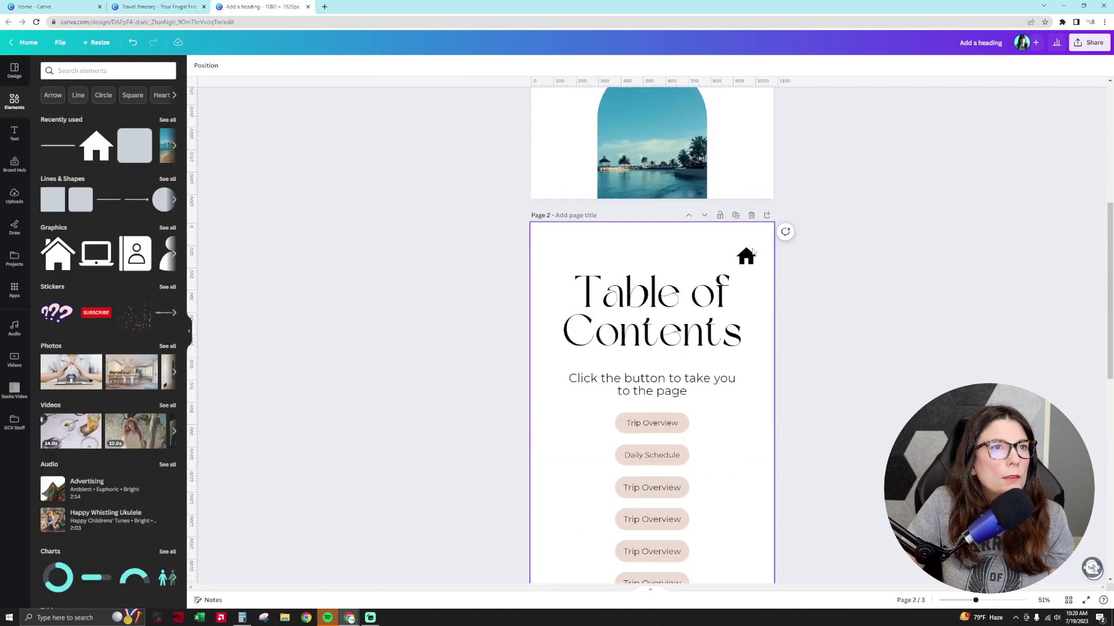
left_click(750, 256)
key("ctrl+c")
scroll(754, 259, "down", 8)
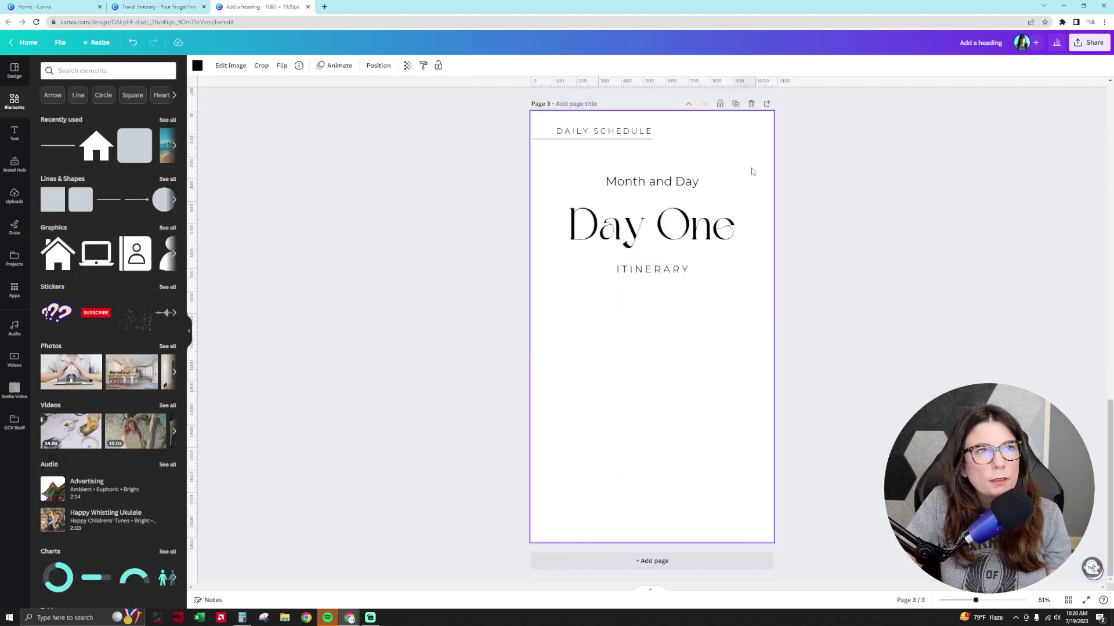
key("ctrl+v")
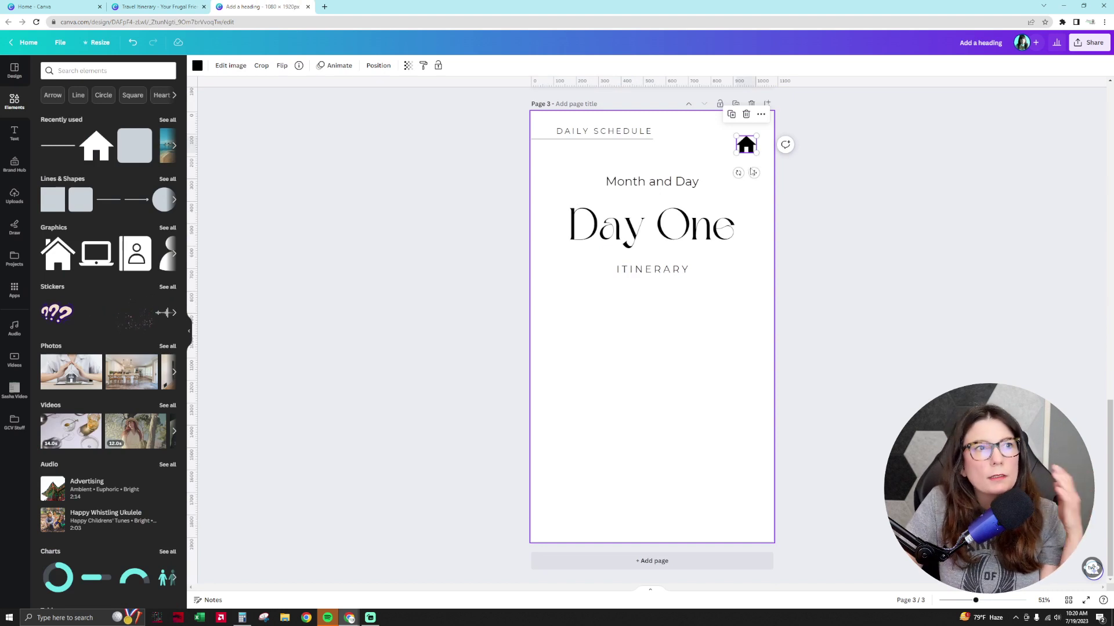
- Duplicate the DAILY SCHEDULE label with its line and place the copy below ITINERARY
key("ctrl+shift+Tab")
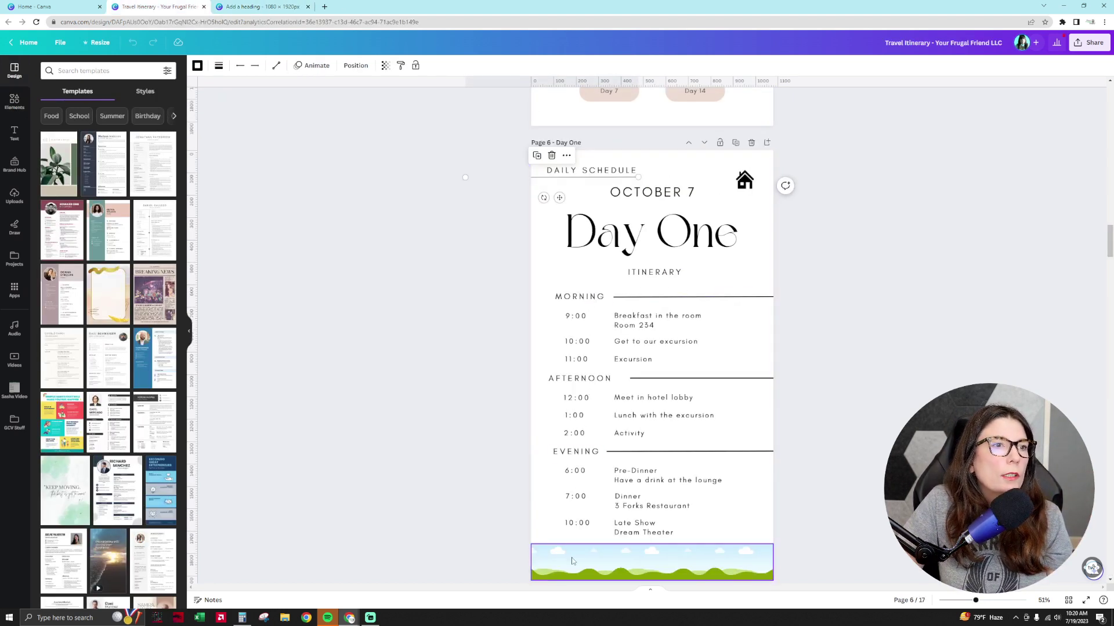
key("ctrl+Tab")
left_click_drag(480, 115, 585, 163)
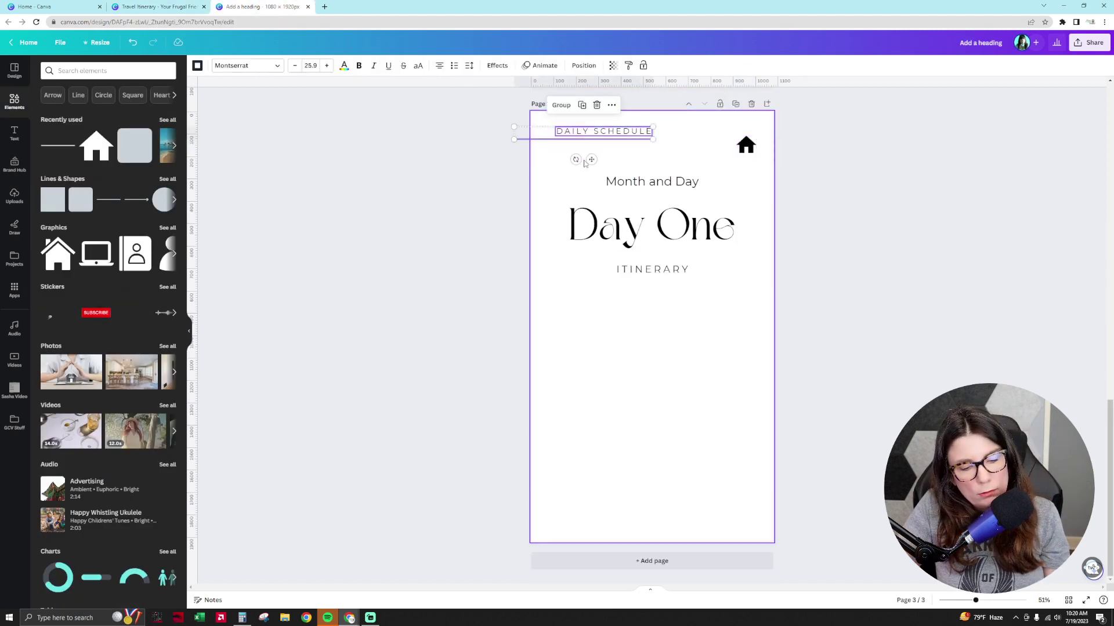
key("shift+Right")
key("shift+Down")
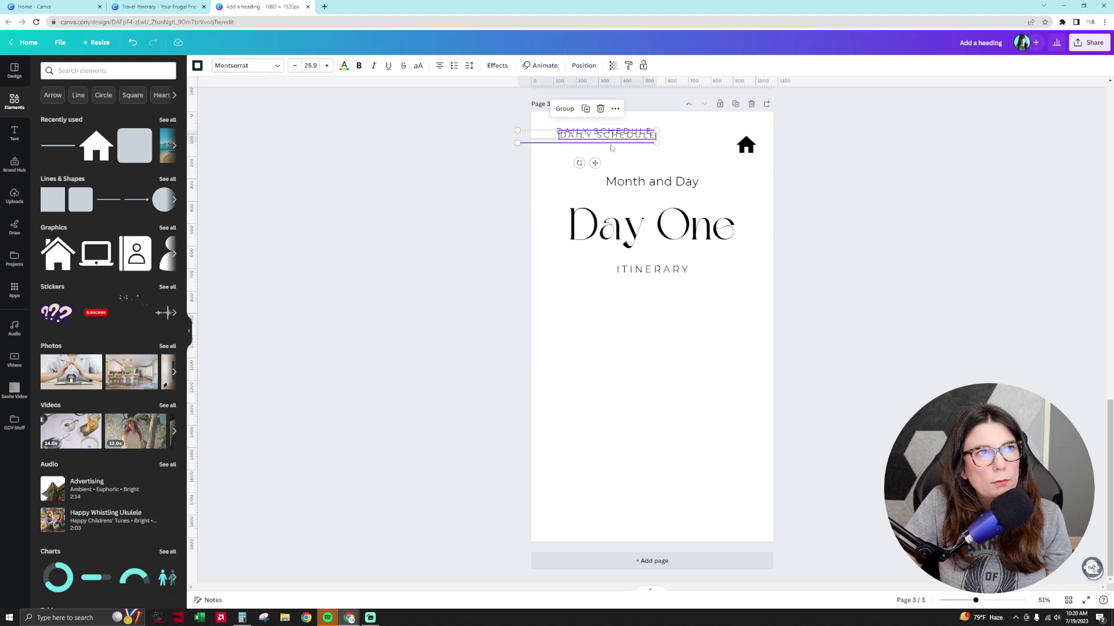
left_click_drag(610, 148, 613, 297)
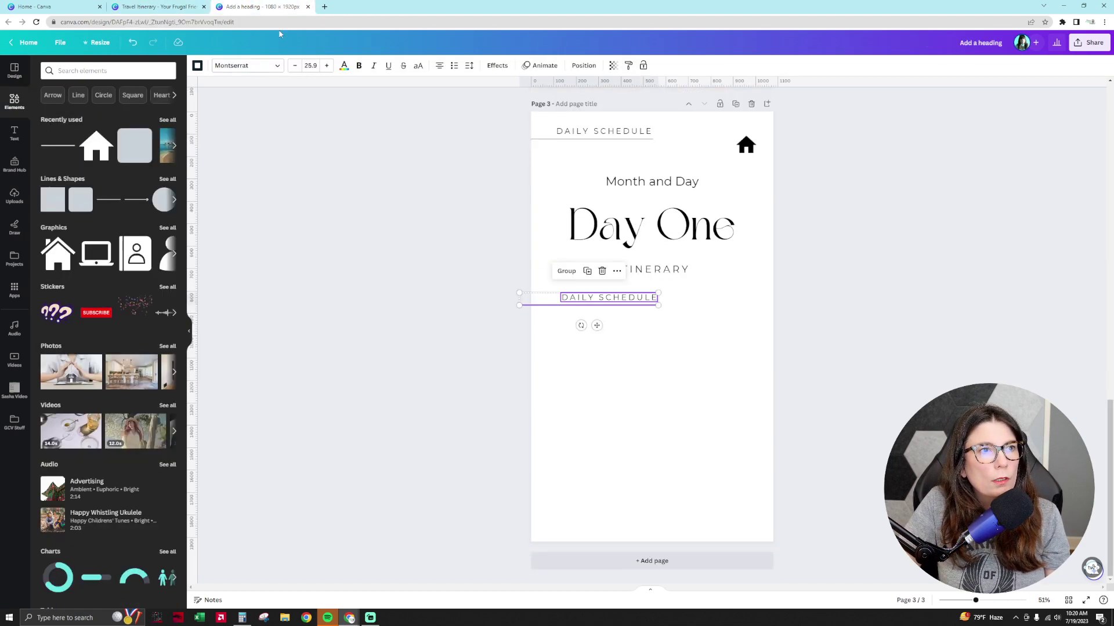
left_click(566, 369)
- Retype the copied heading as 'MORNING' and nudge it left, with its line beside it
left_click_drag(591, 305, 732, 298)
double_click(623, 298)
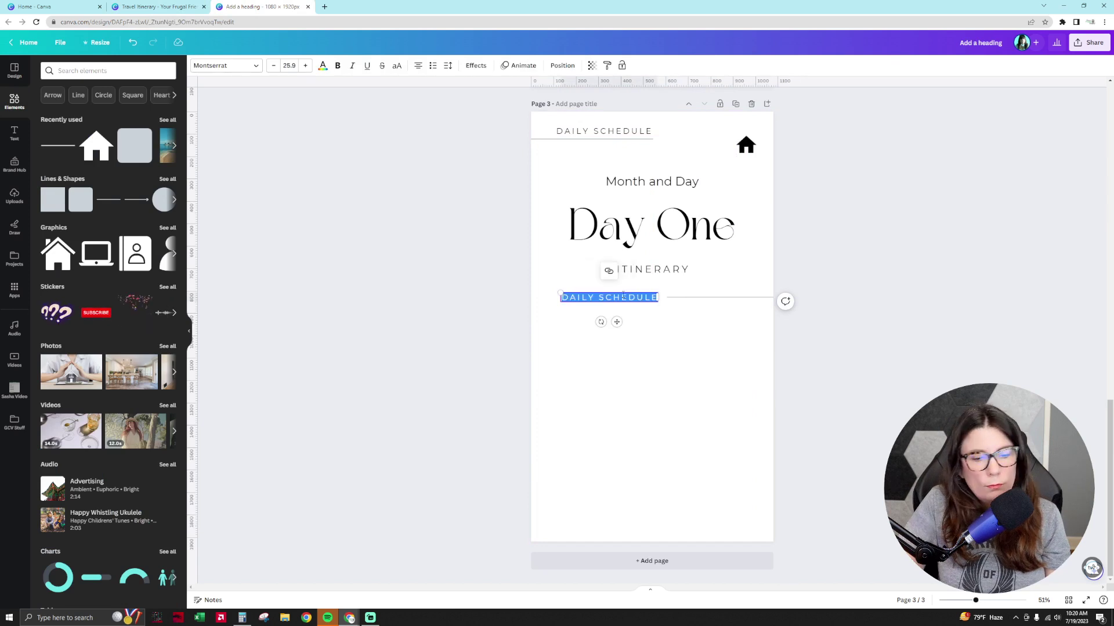
type("MORNING")
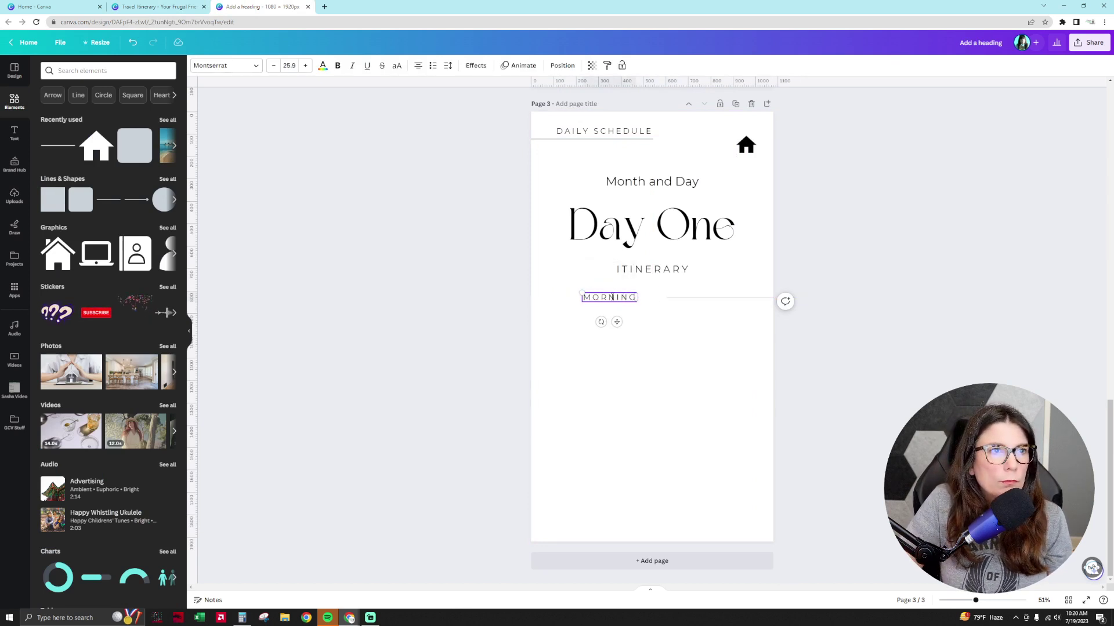
left_click(618, 328)
left_click_drag(609, 297, 596, 298)
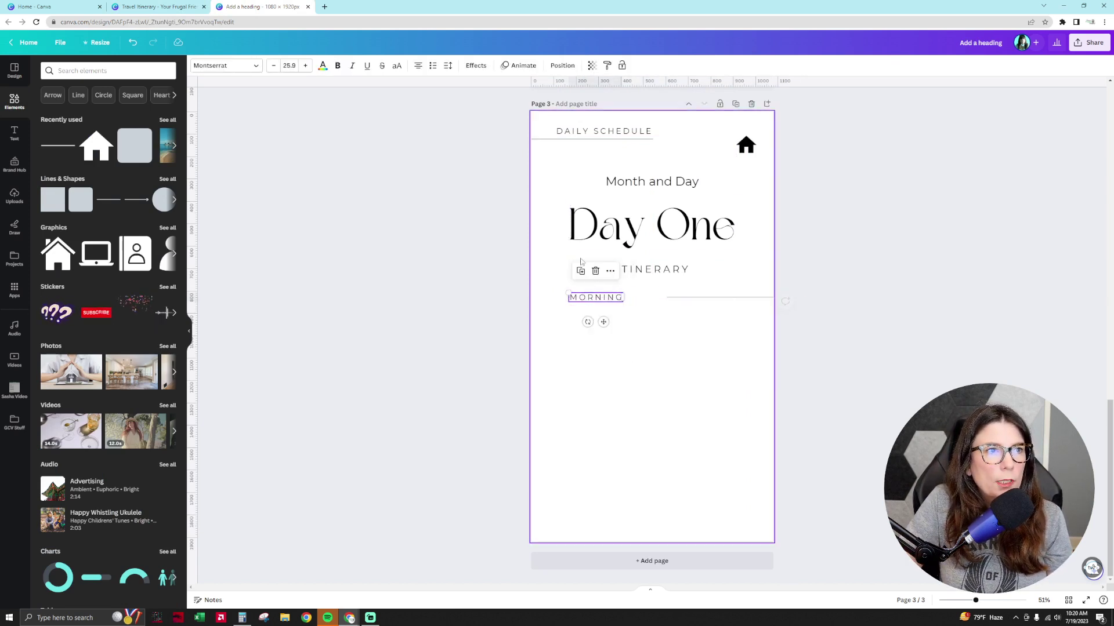
- Stretch the line's left end up to MORNING and set its weight to 2
left_click(666, 297)
left_click_drag(667, 297, 631, 297)
left_click(686, 364)
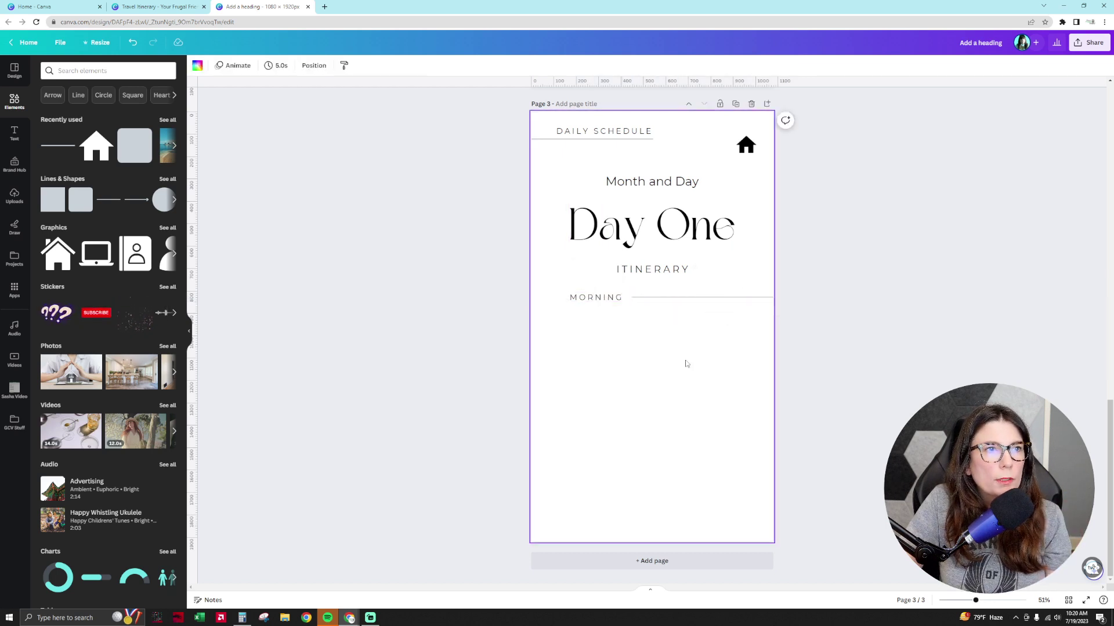
left_click(156, 8)
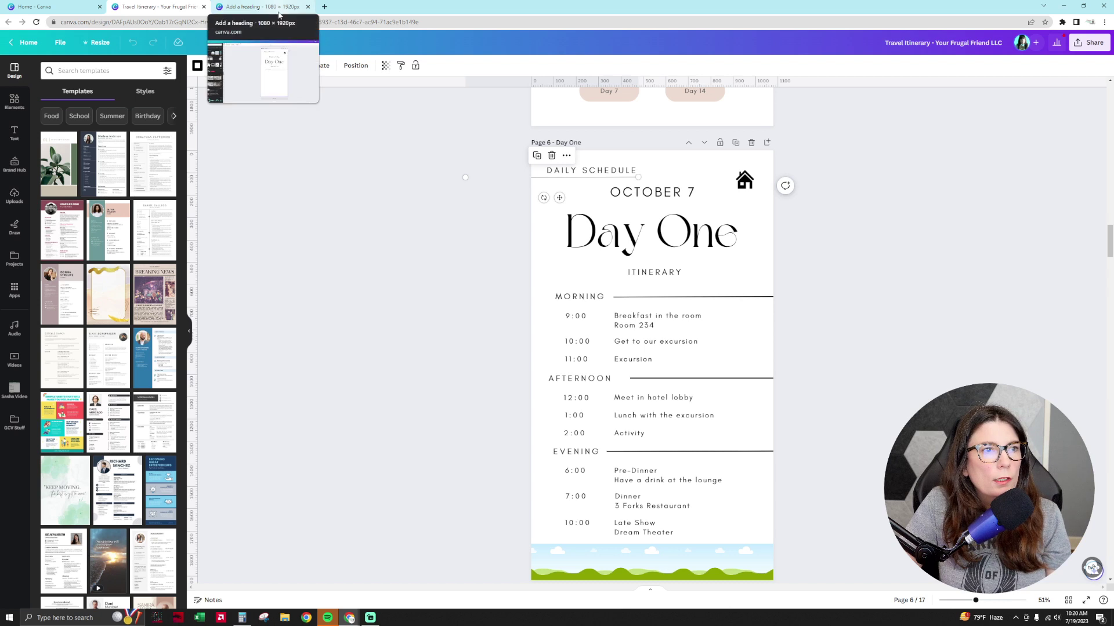
left_click(279, 11)
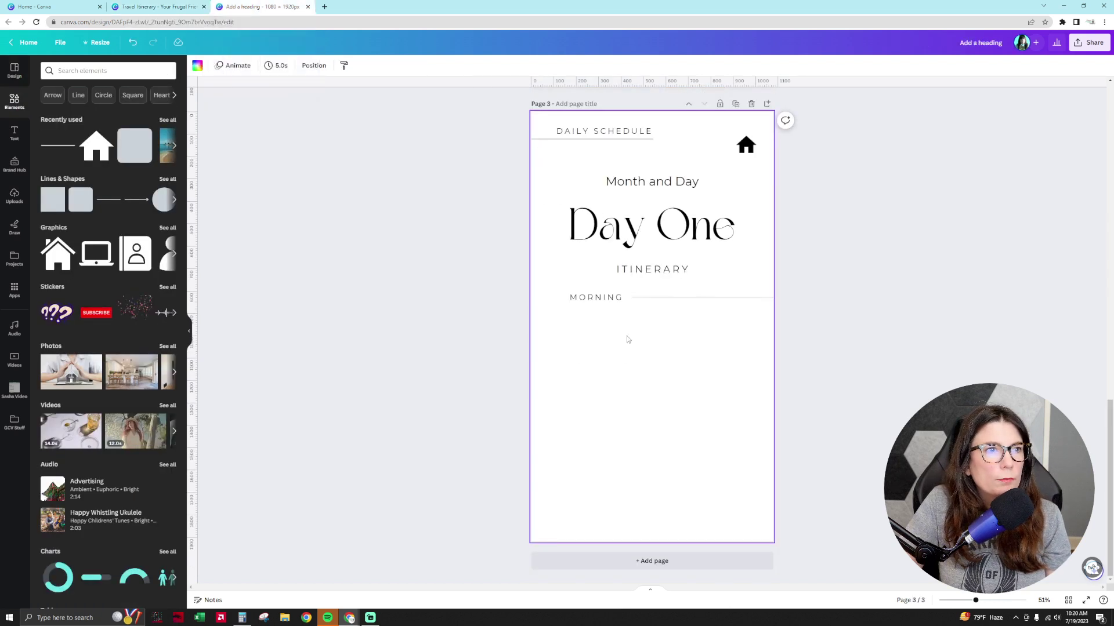
left_click(653, 297)
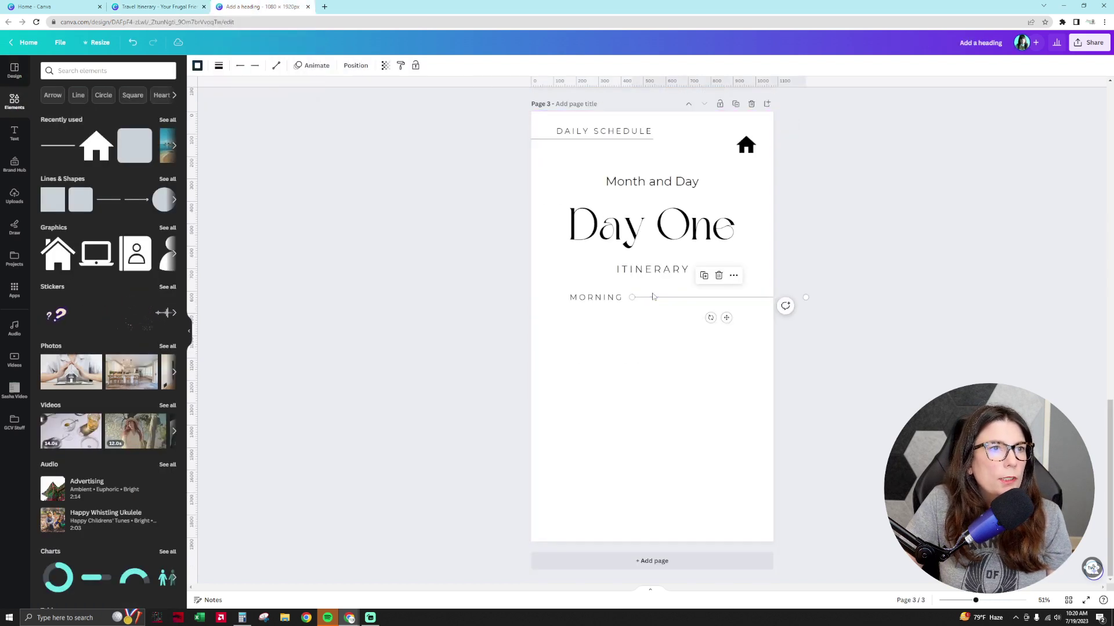
left_click(219, 66)
type("2")
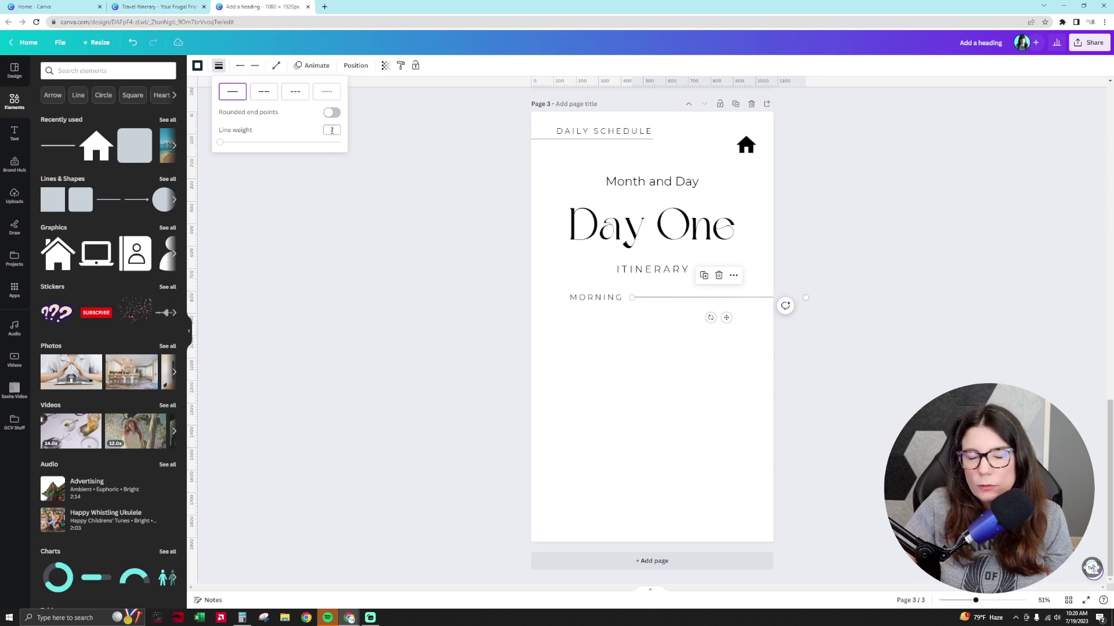
left_click(652, 388)
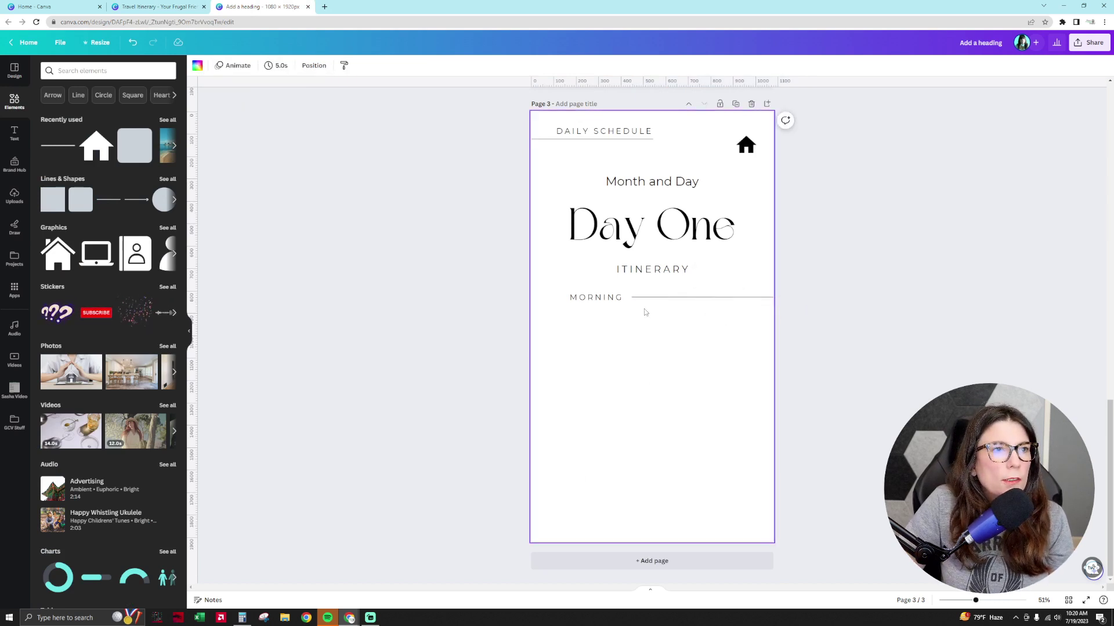
- Copy the Month and Day text below MORNING, retype it '9:00' and shrink it
left_click(645, 276)
left_click(646, 183)
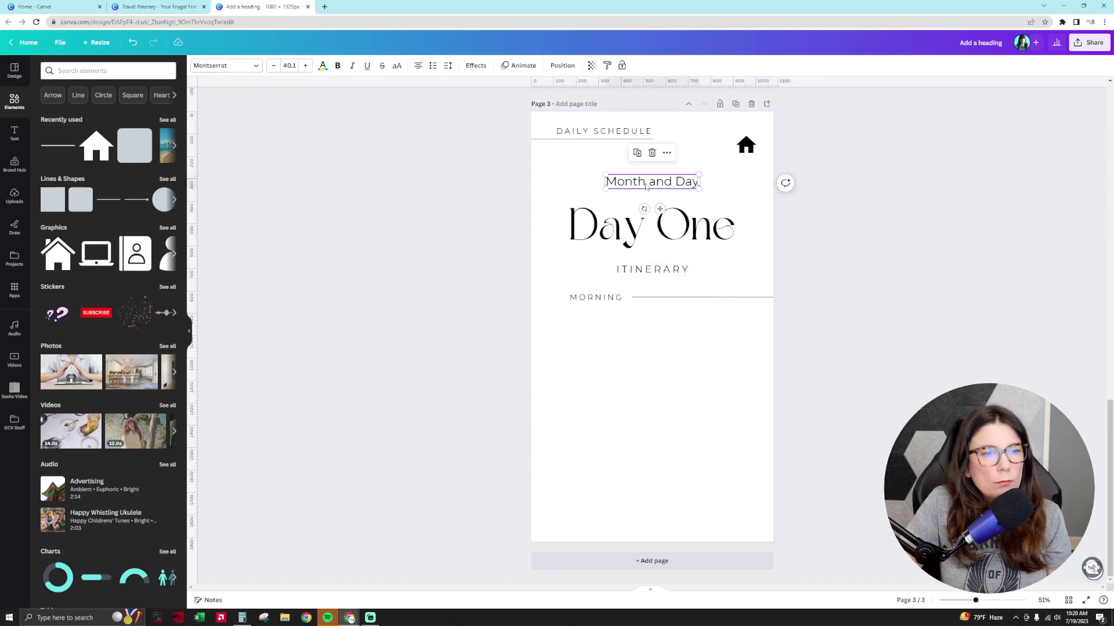
left_click_drag(647, 184, 626, 320)
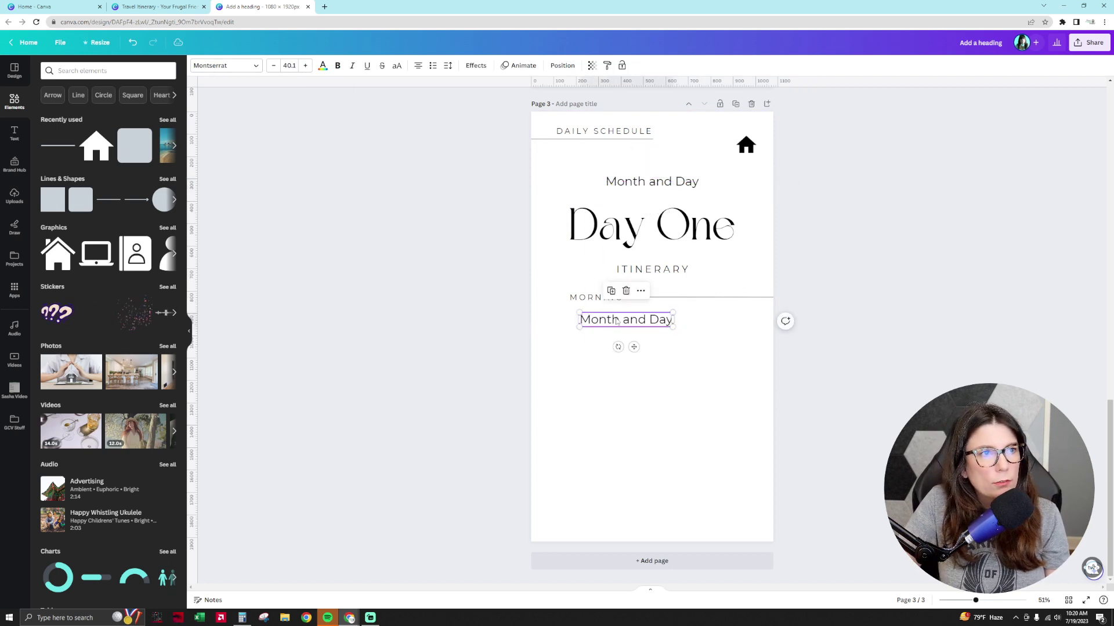
left_click(579, 319)
type("9")
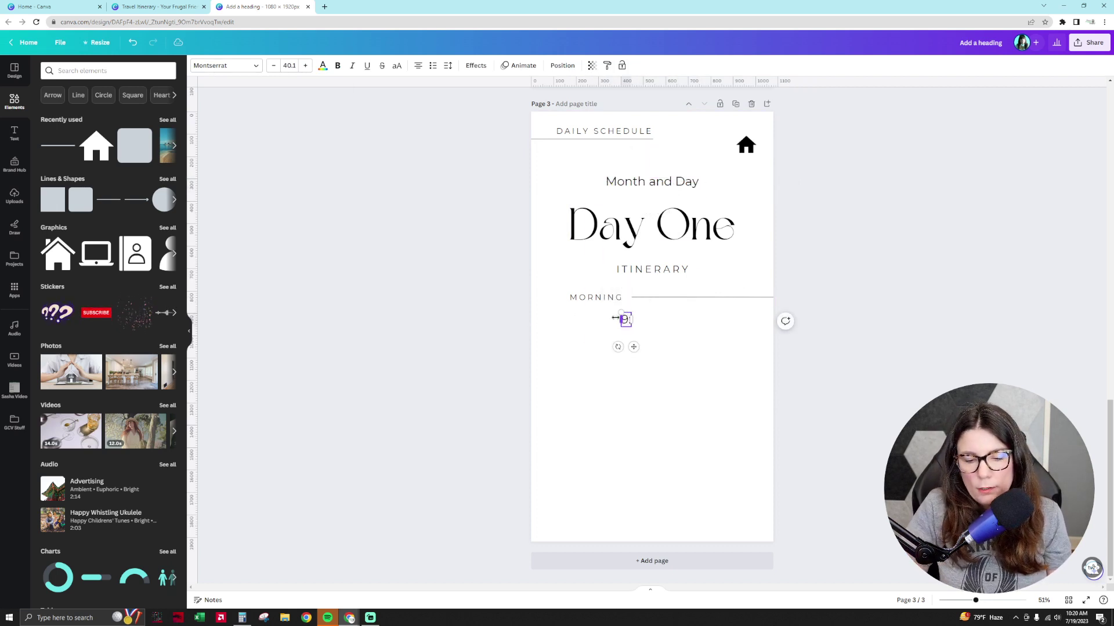
type(":00")
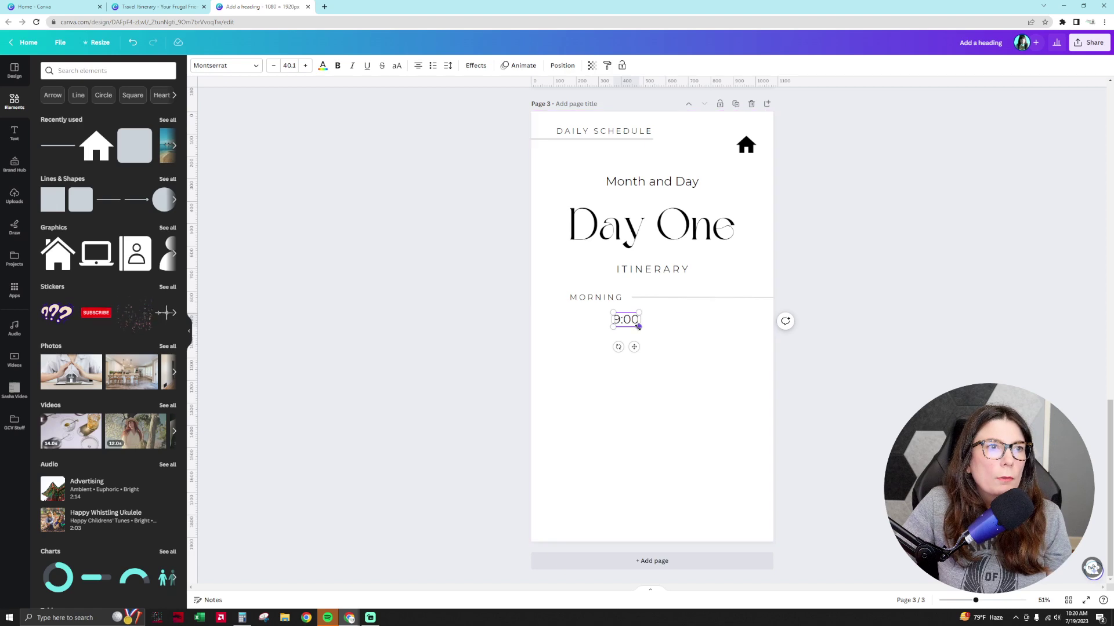
left_click_drag(638, 326, 577, 317)
- Compare with the reference and position a copy of the 9:00 text to its right
left_click(158, 6)
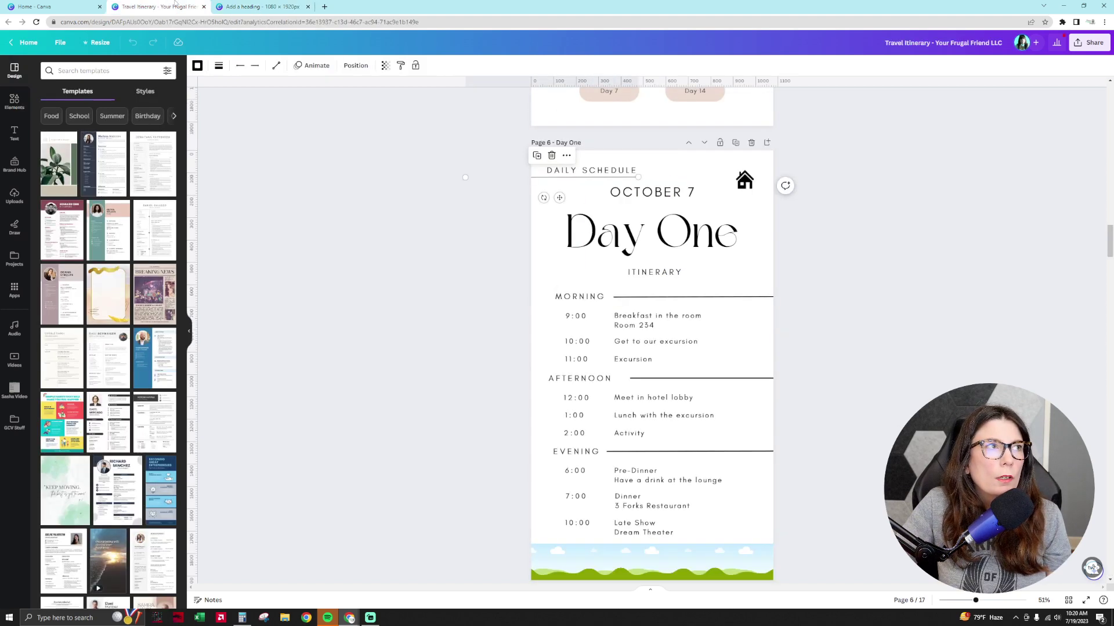
left_click(242, 4)
left_click(594, 329)
left_click(593, 320)
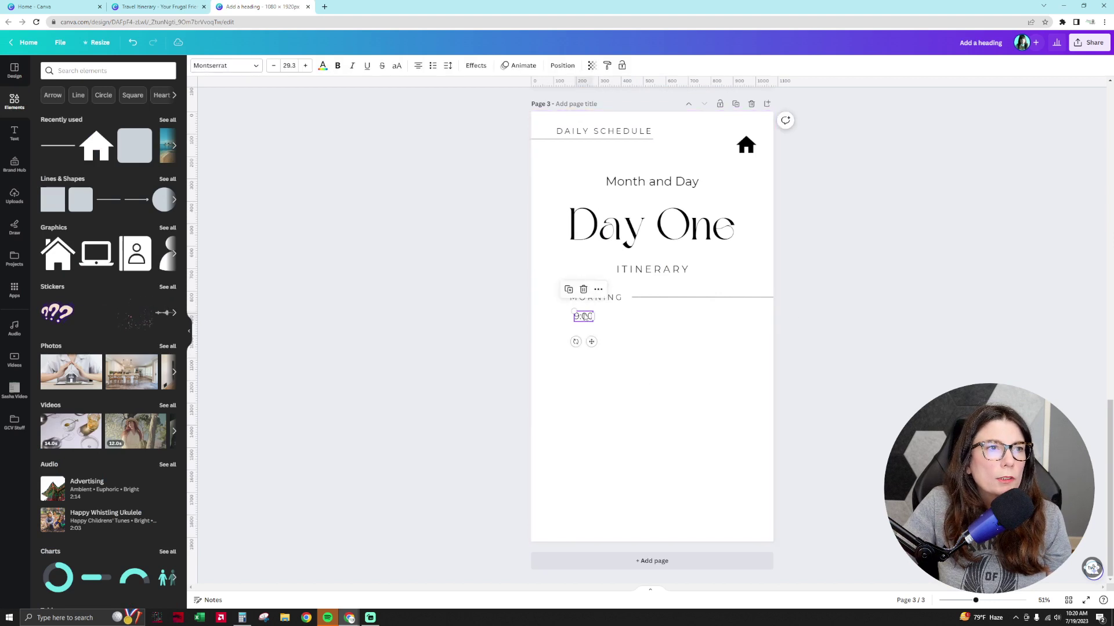
left_click_drag(593, 318, 640, 318)
- Rewrite the copied text as 'Activity here' and set it beside 9:00
double_click(641, 318)
type("aCTIVIT")
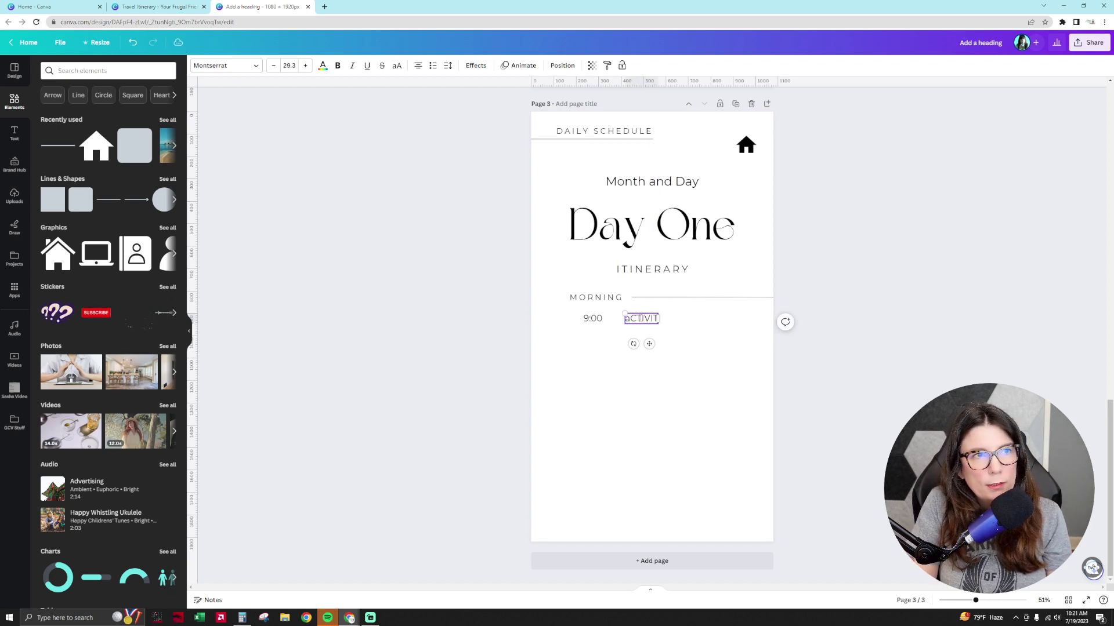
key("BackSpace")
key("BackSpace")
key("BackSpace")
key("BackSpace")
key("BackSpace")
key("BackSpace")
key("BackSpace")
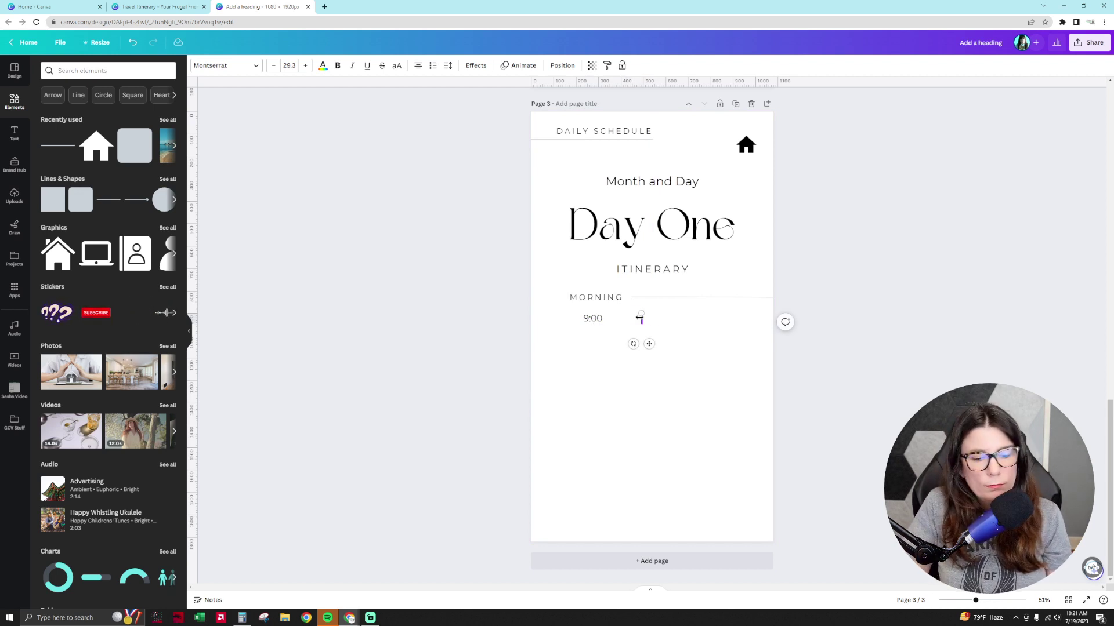
type("Activity here")
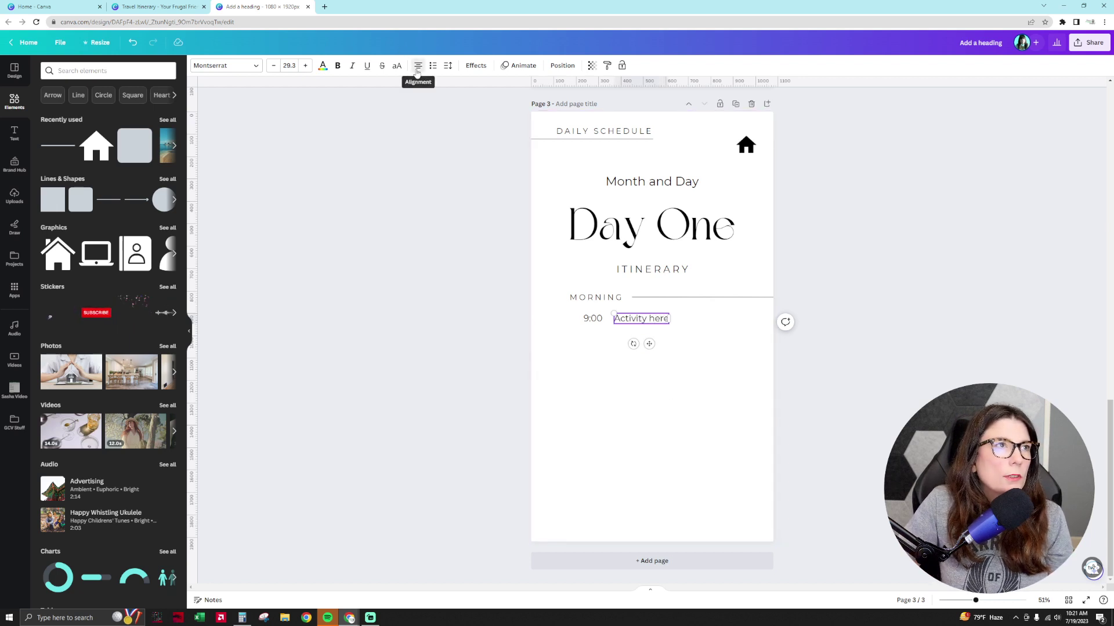
left_click(632, 321)
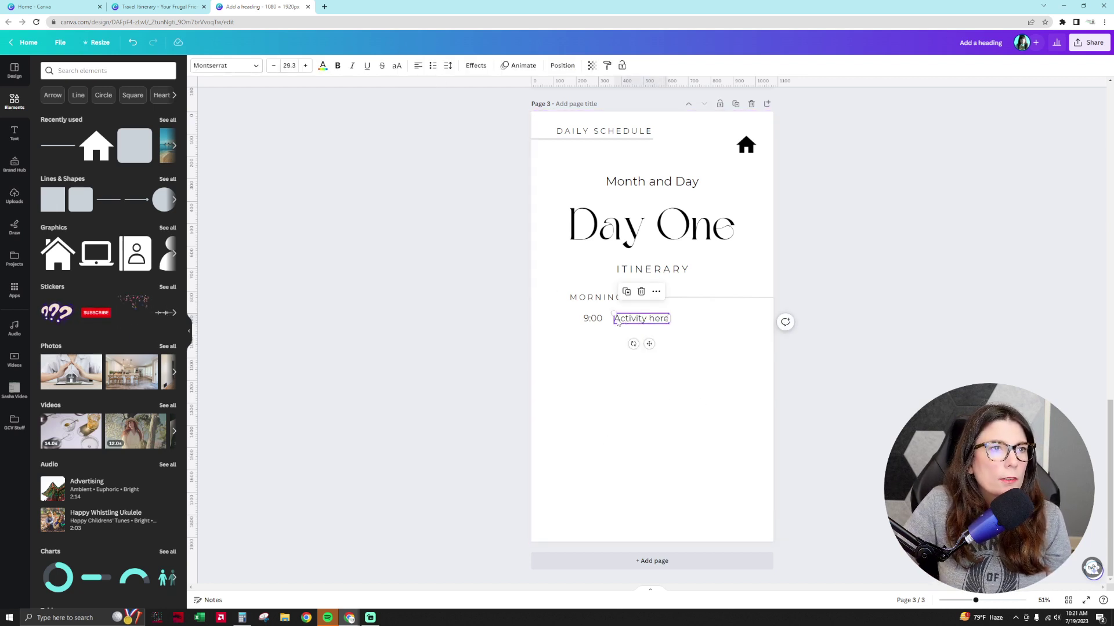
left_click_drag(618, 324, 762, 319)
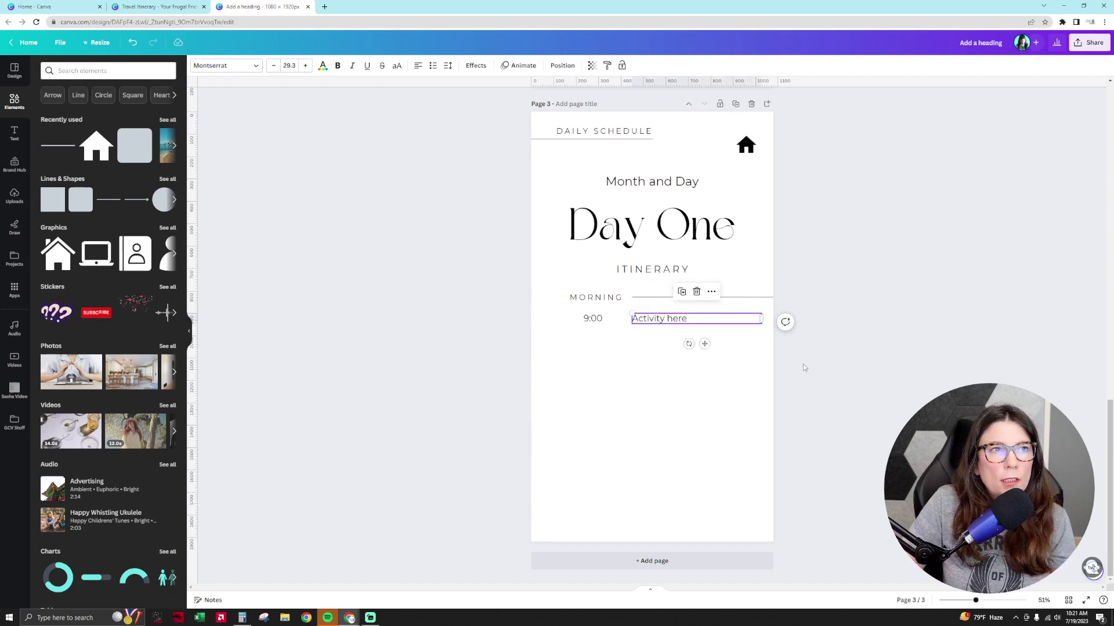
left_click(659, 398)
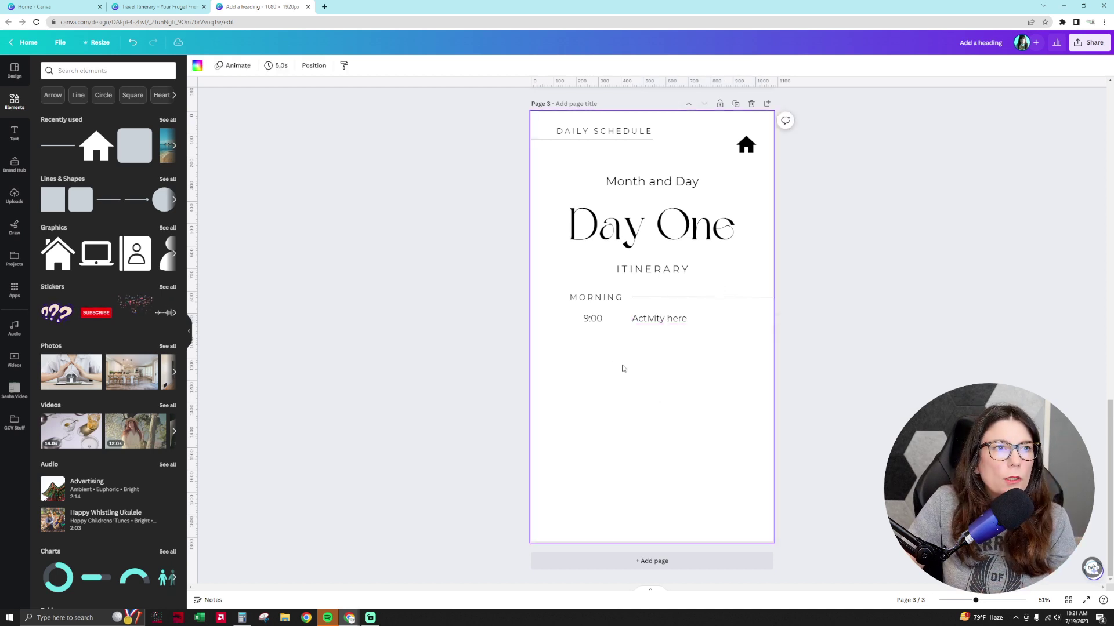
left_click_drag(630, 330, 596, 339)
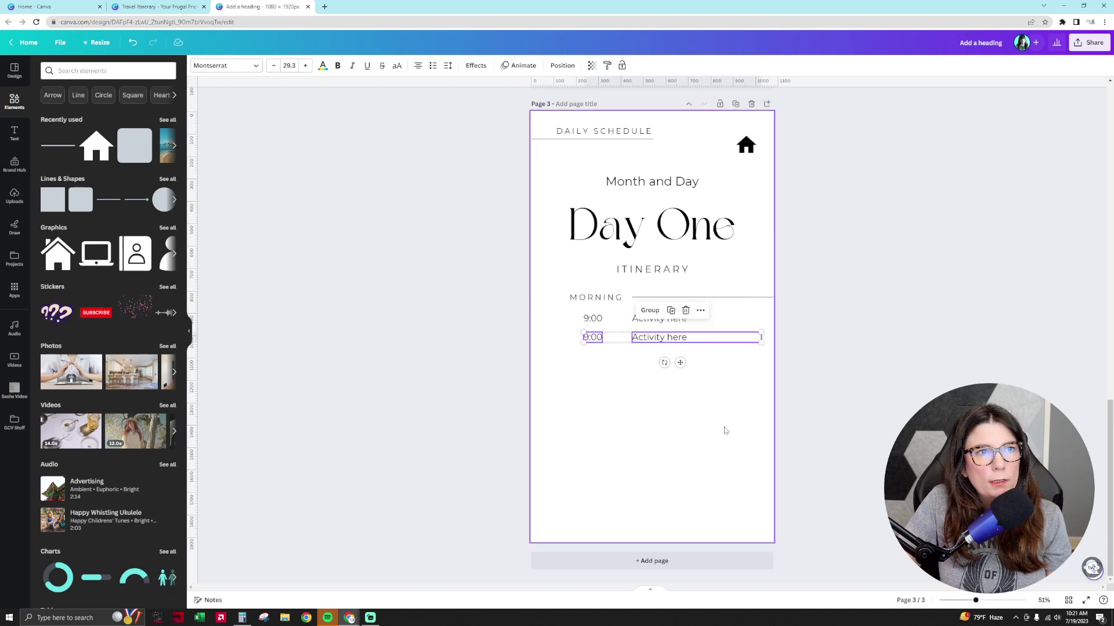
- Change the second row's time to 10:00
left_click(592, 337)
left_click(592, 337)
type("10")
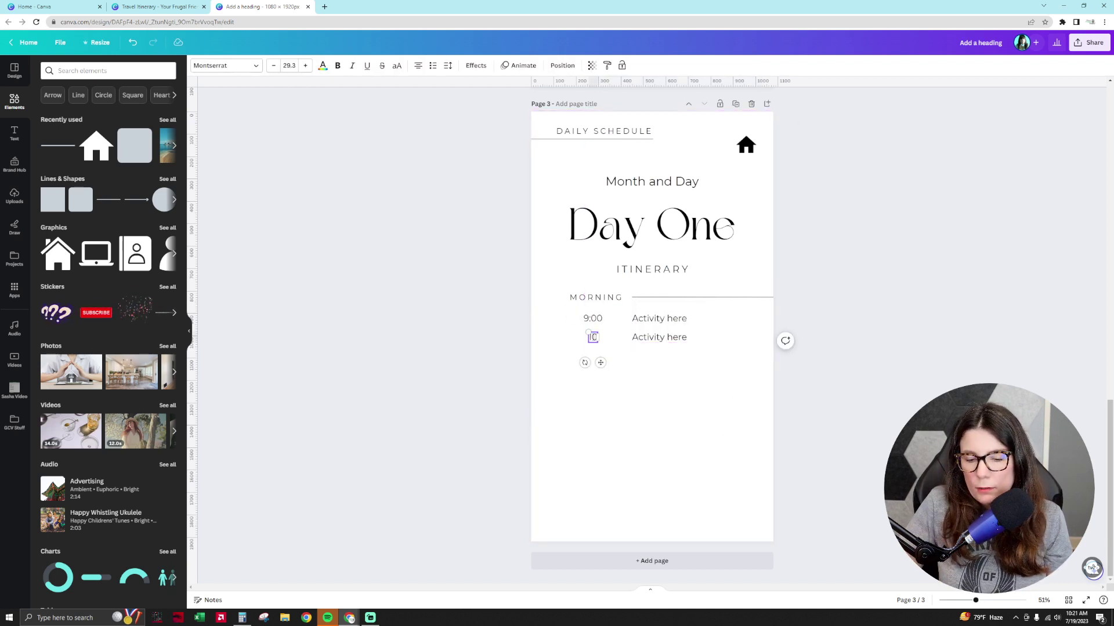
type(":00")
left_click(661, 368)
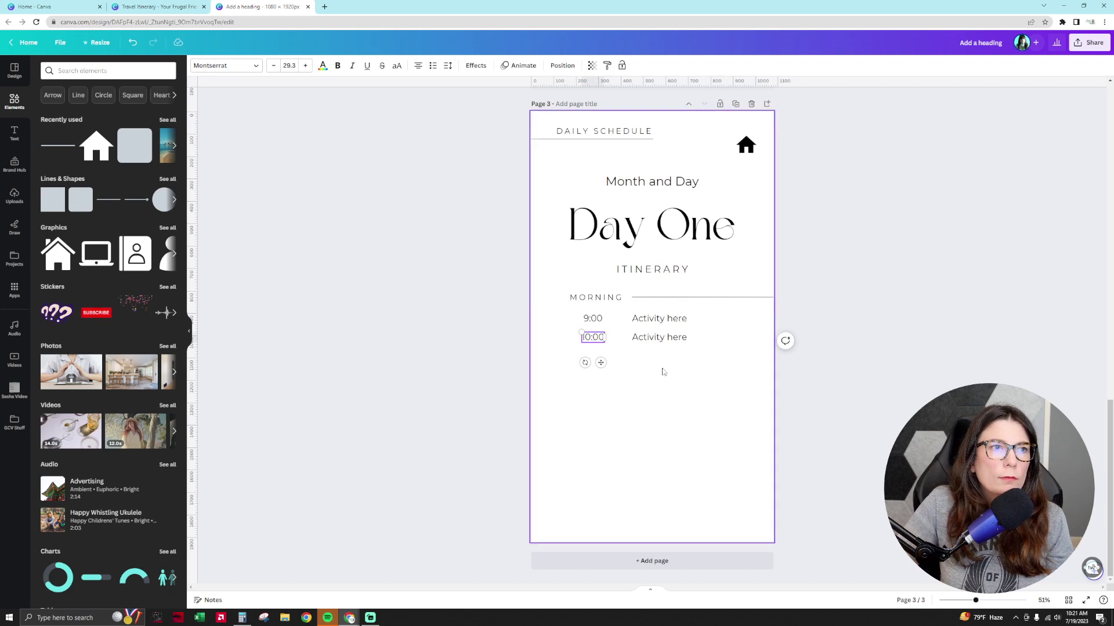
- Duplicate the 10:00 row below the others and change its time to 11:00
left_click(596, 340)
key("ctrl+d")
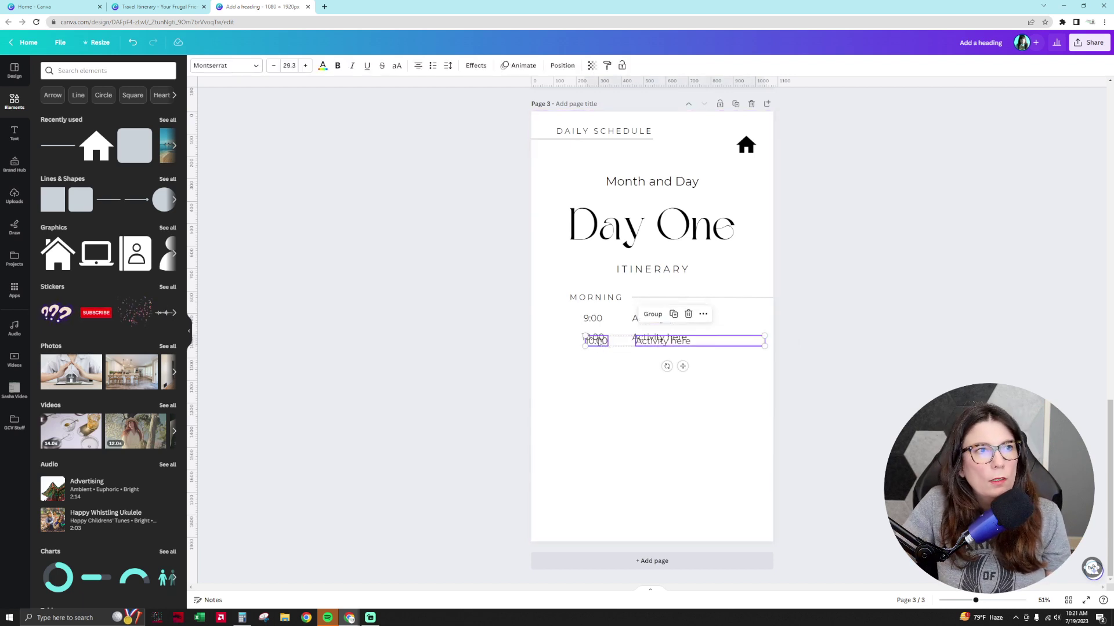
left_click_drag(597, 340, 596, 352)
left_click(663, 419)
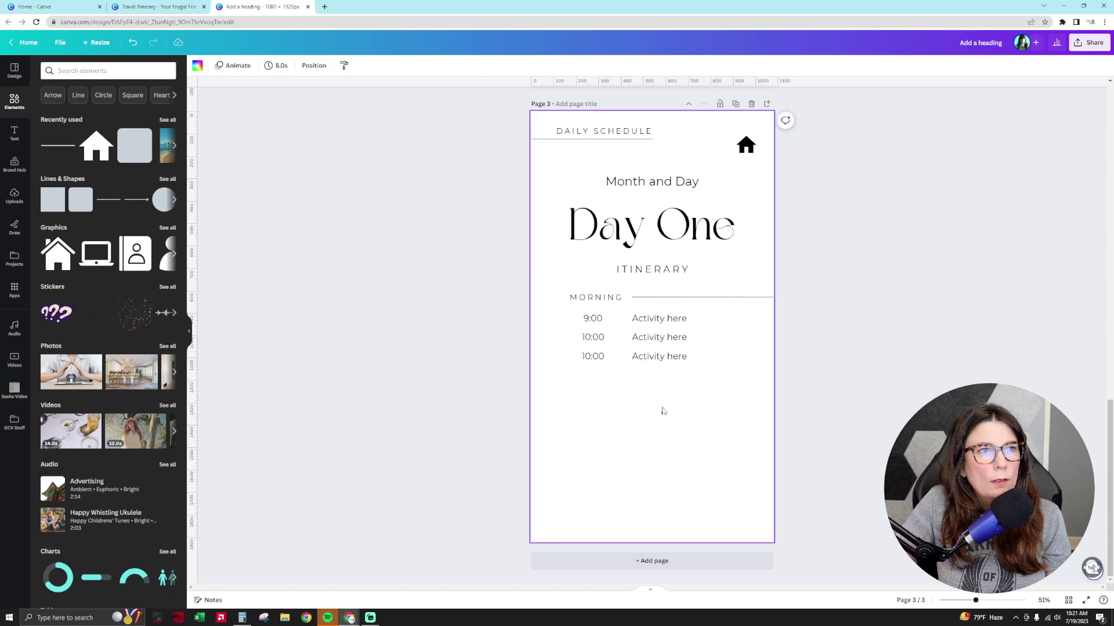
left_click_drag(663, 411, 596, 356)
left_click(593, 356)
left_click(593, 356)
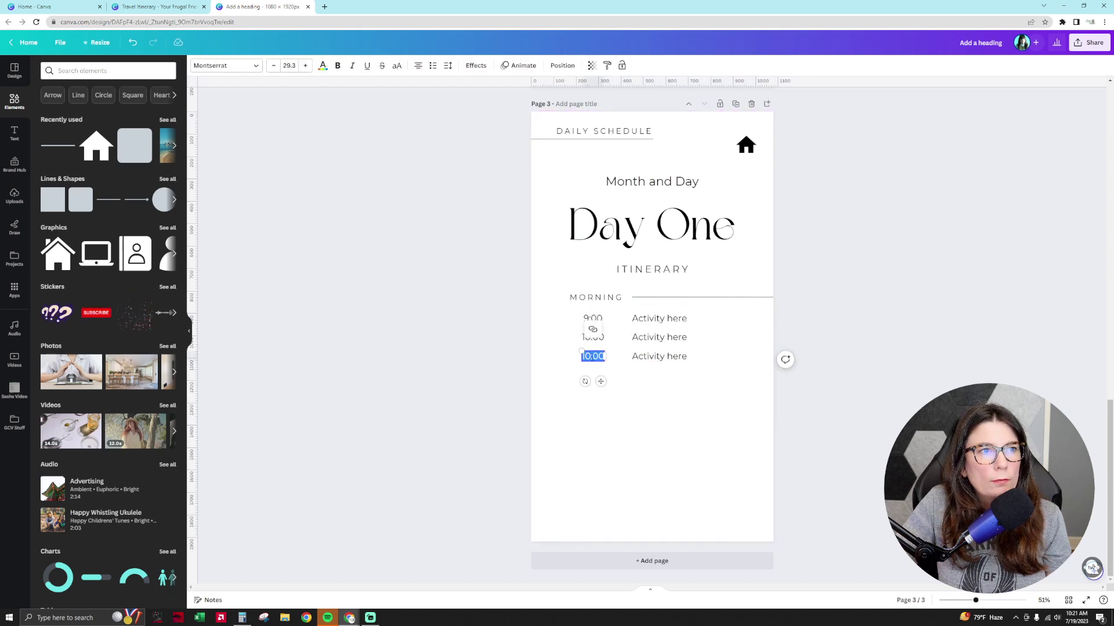
key("Escape")
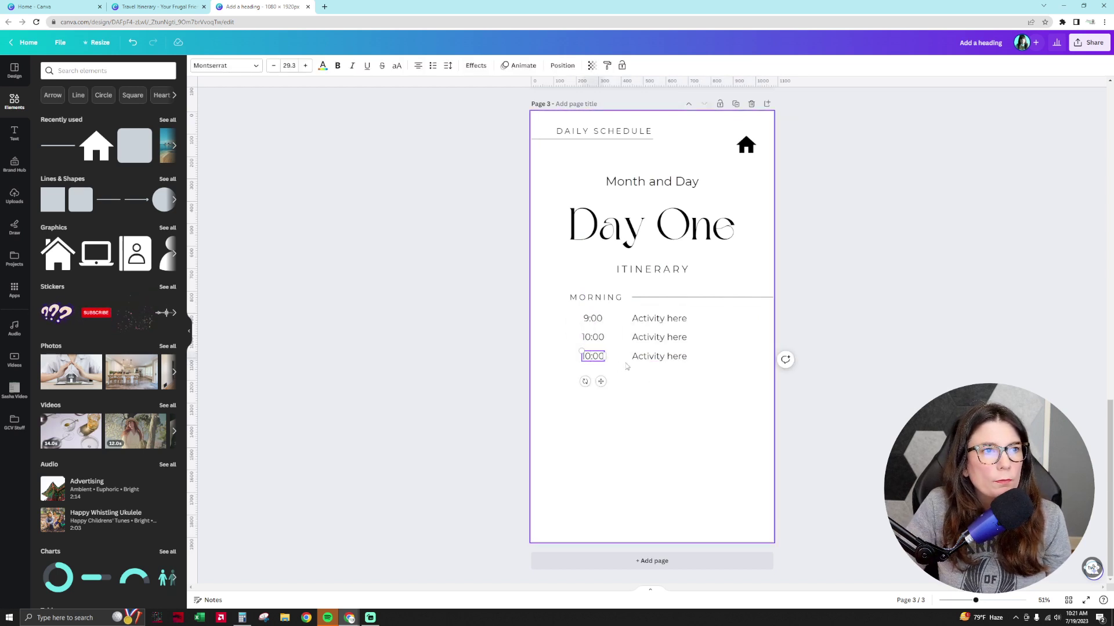
left_click_drag(693, 431, 553, 297)
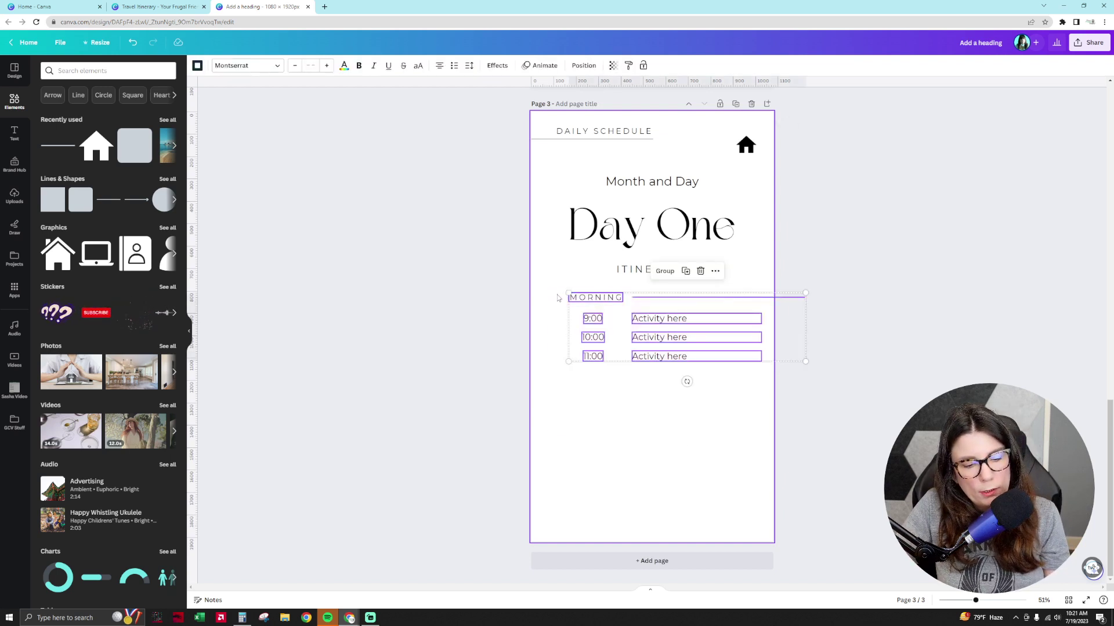
- Place a copy of the Morning block below it and retitle its heading AFTERNOON
left_click_drag(604, 302, 596, 377)
double_click(603, 378)
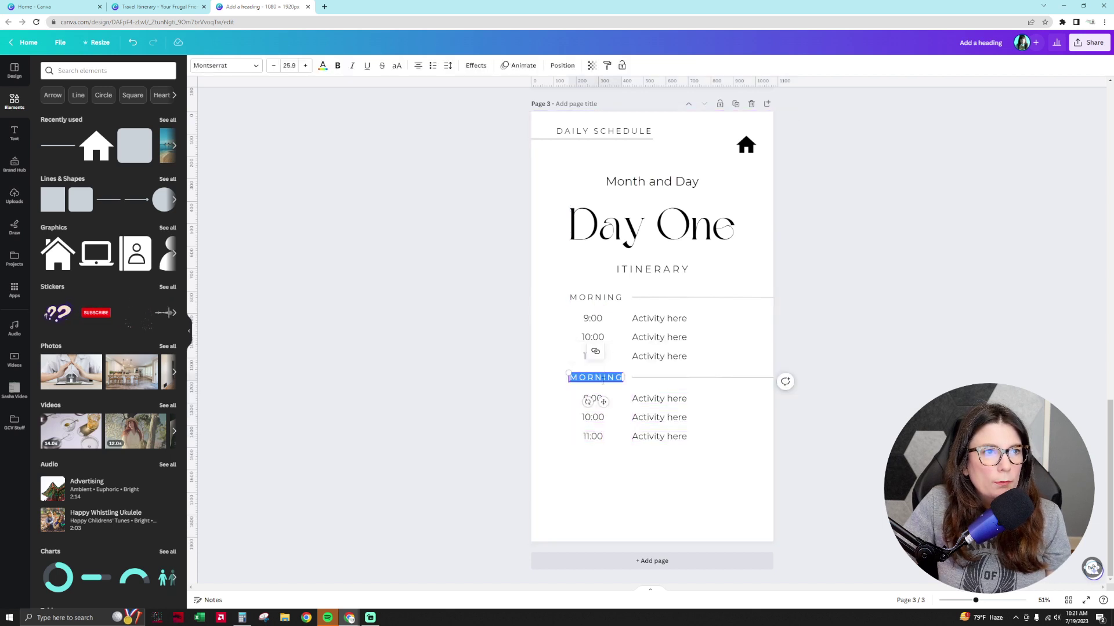
type("AFTE")
key("ctrl+z")
type("AFTERN")
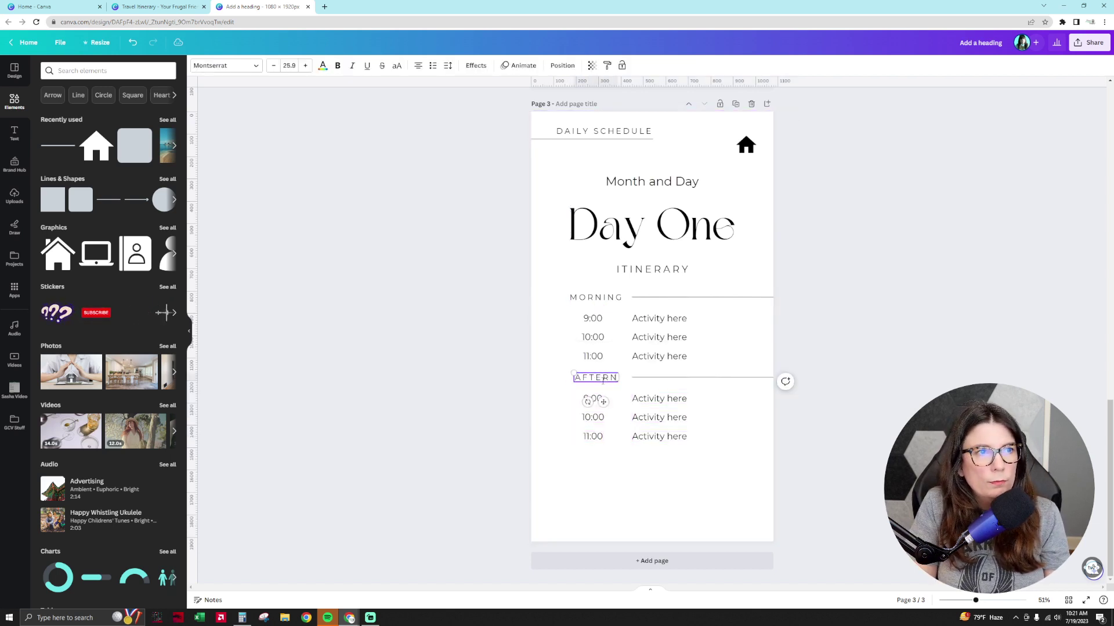
type("OON")
left_click(632, 452)
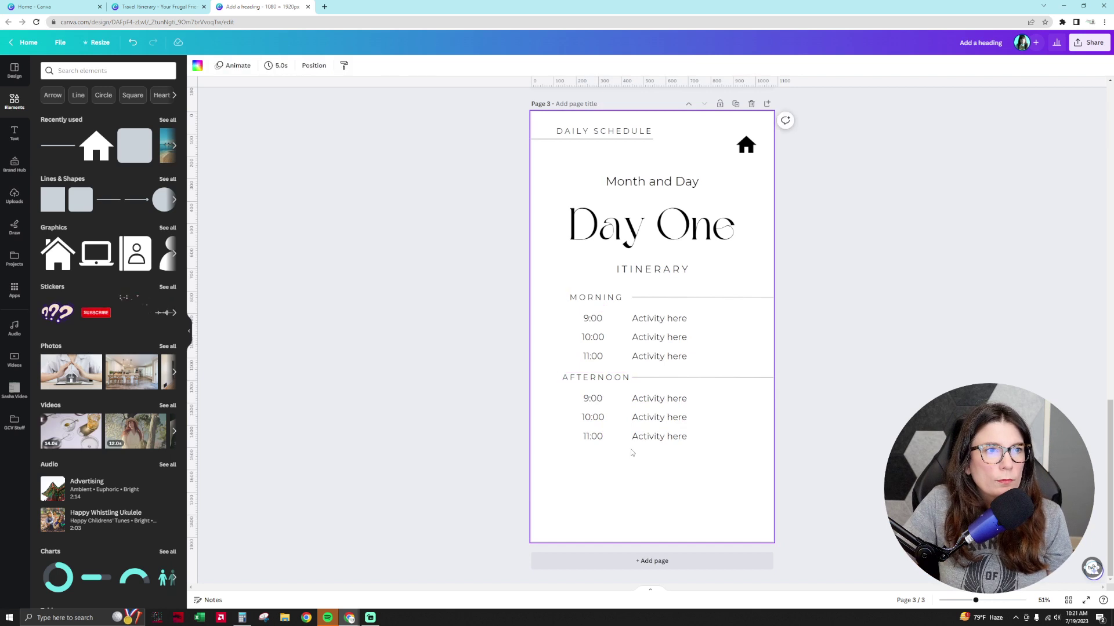
- Paste another copy below Afternoon titled EVENING, and nudge both new headings slightly left
left_click_drag(677, 487, 580, 373)
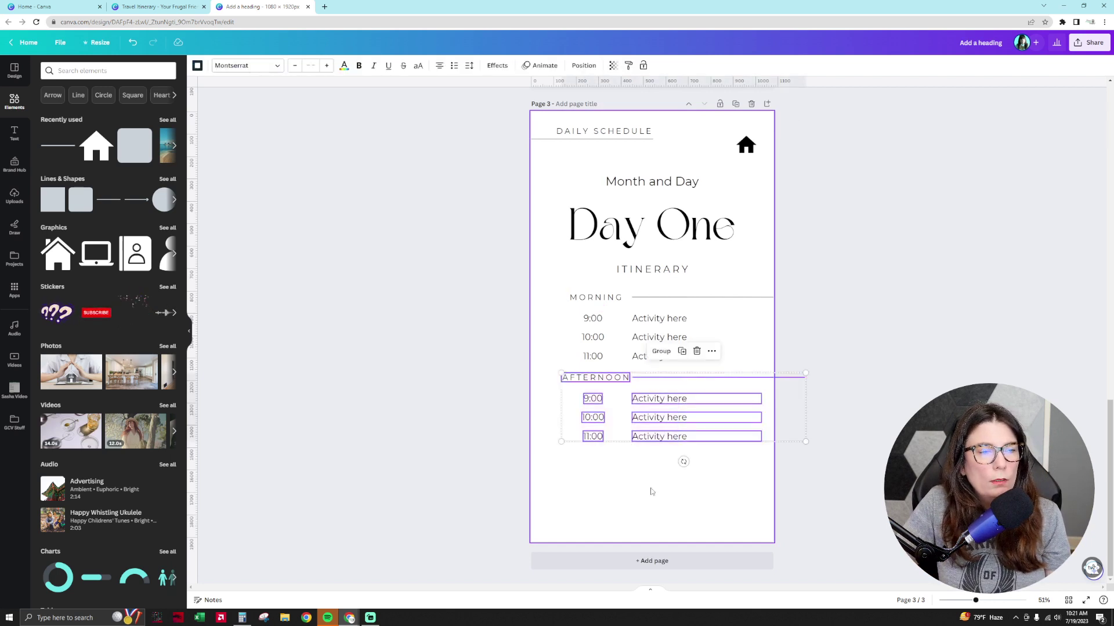
left_click(652, 490)
key("ctrl+v")
left_click_drag(597, 295, 589, 451)
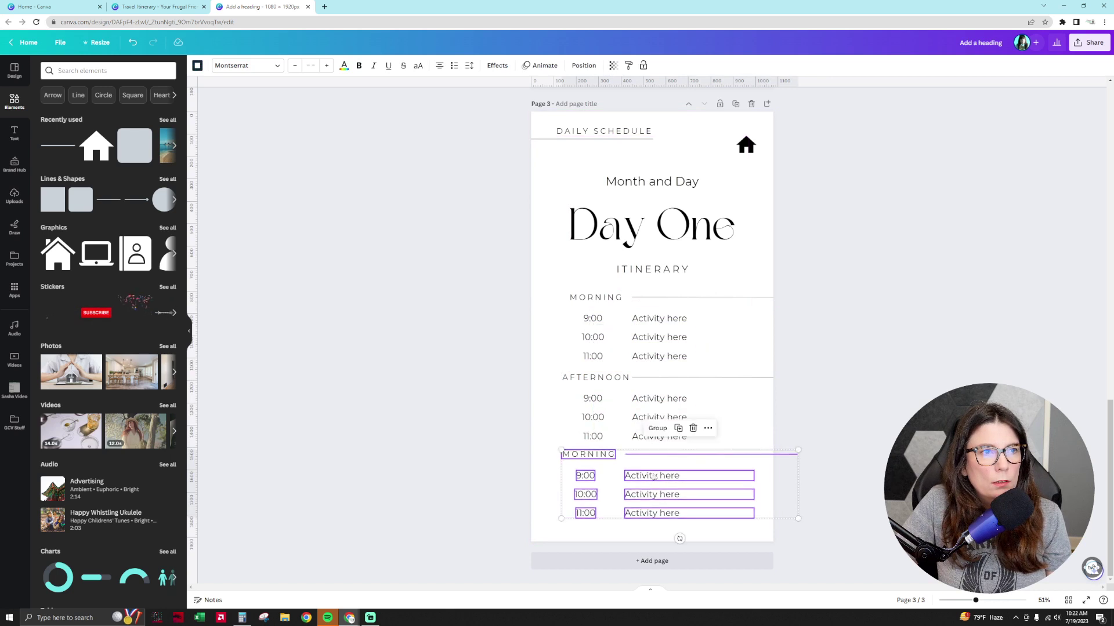
left_click(576, 472)
double_click(577, 452)
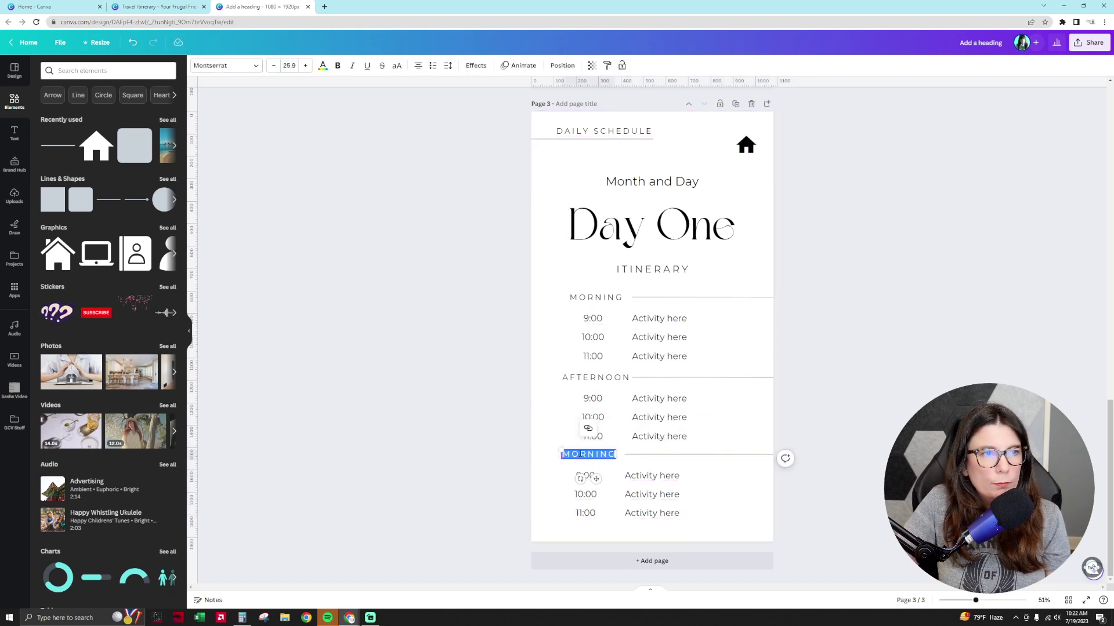
type("EVENING")
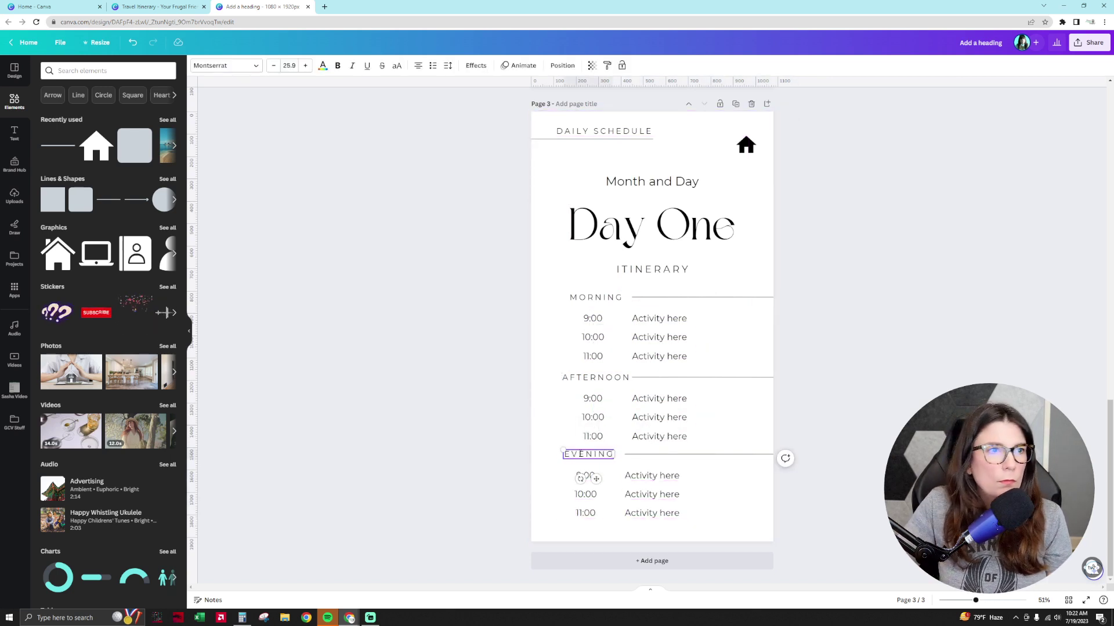
left_click(453, 424)
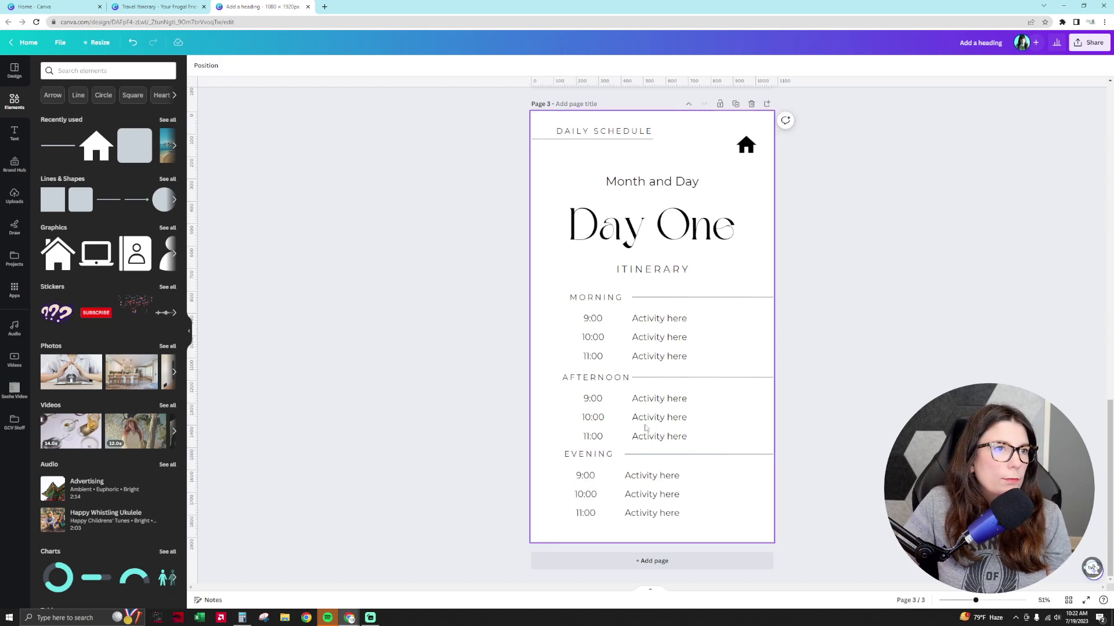
left_click_drag(601, 378, 596, 377)
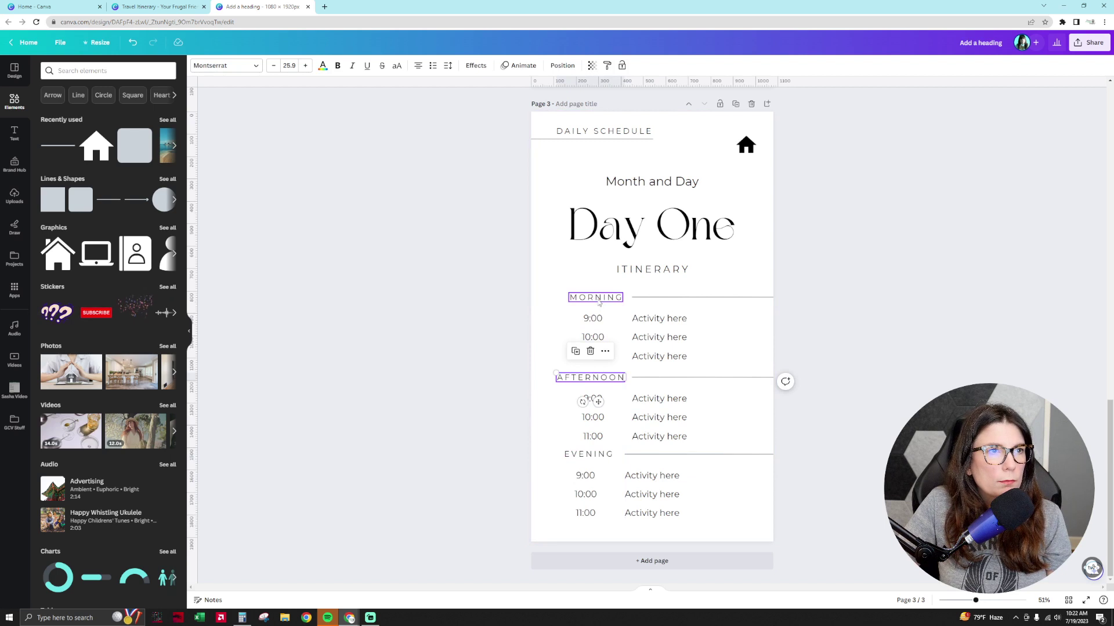
left_click_drag(597, 454, 593, 454)
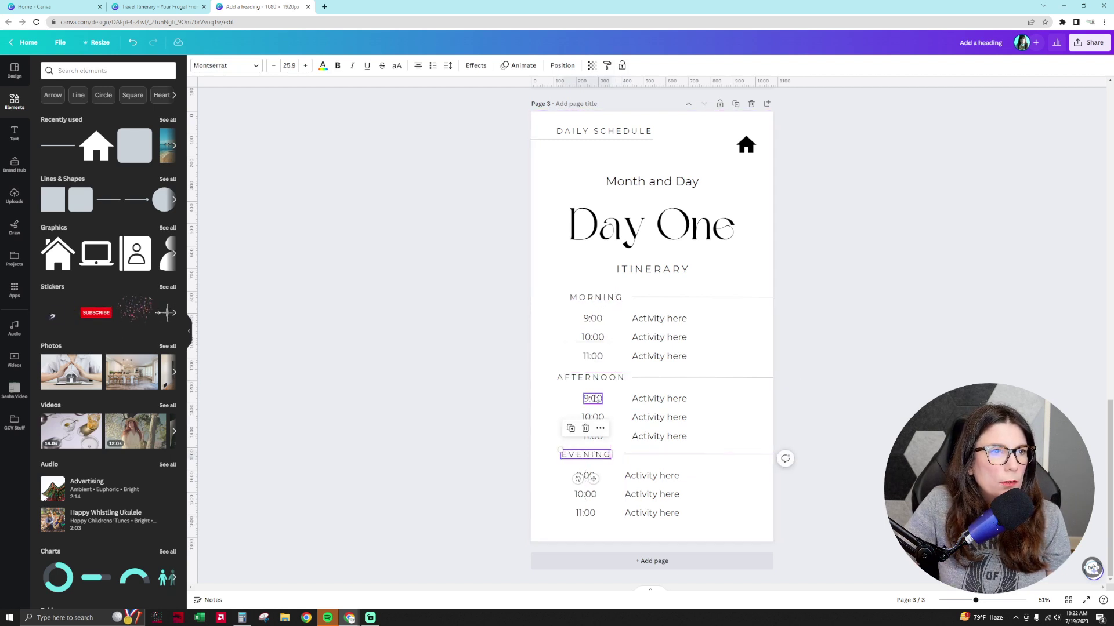
- Shift the three afternoon times left so they line up with the time column
left_click_drag(566, 394, 601, 445)
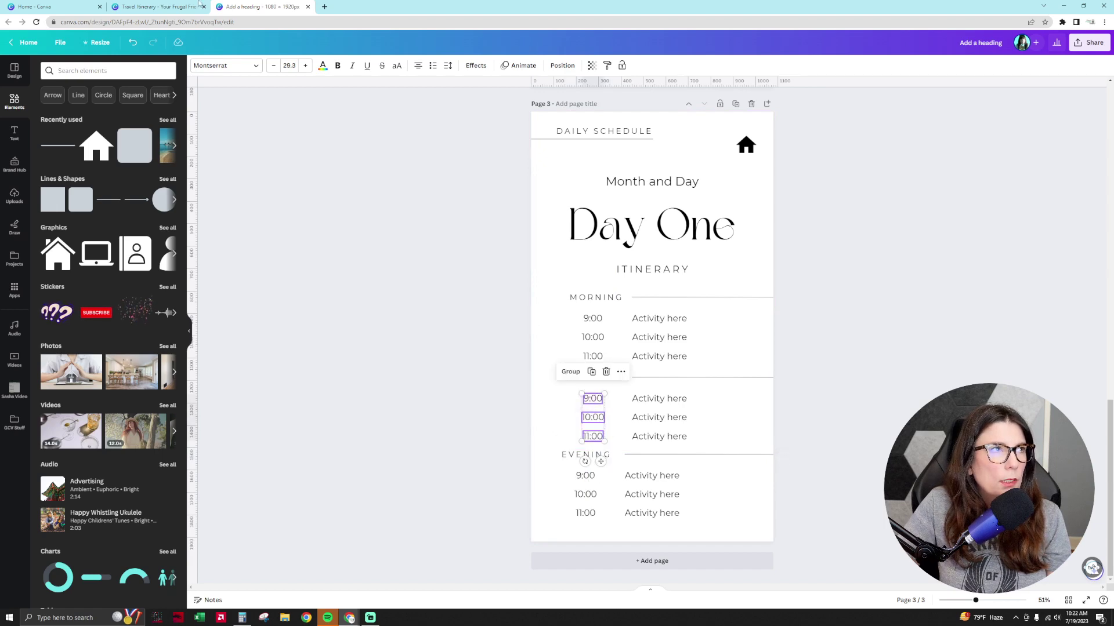
left_click(174, 6)
left_click(248, 5)
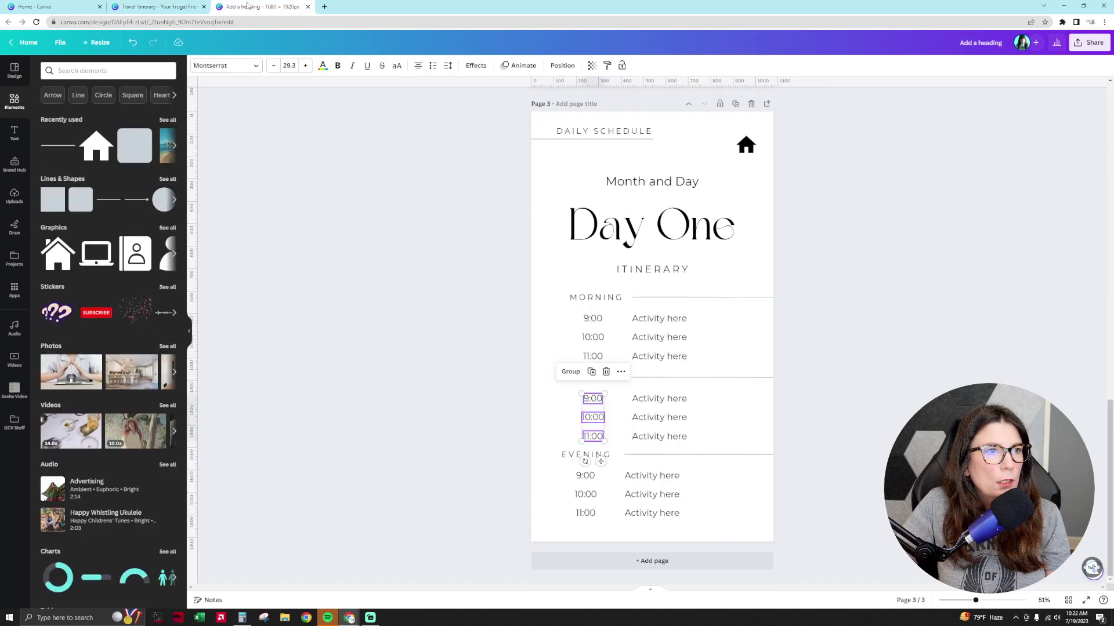
left_click_drag(558, 393, 605, 443)
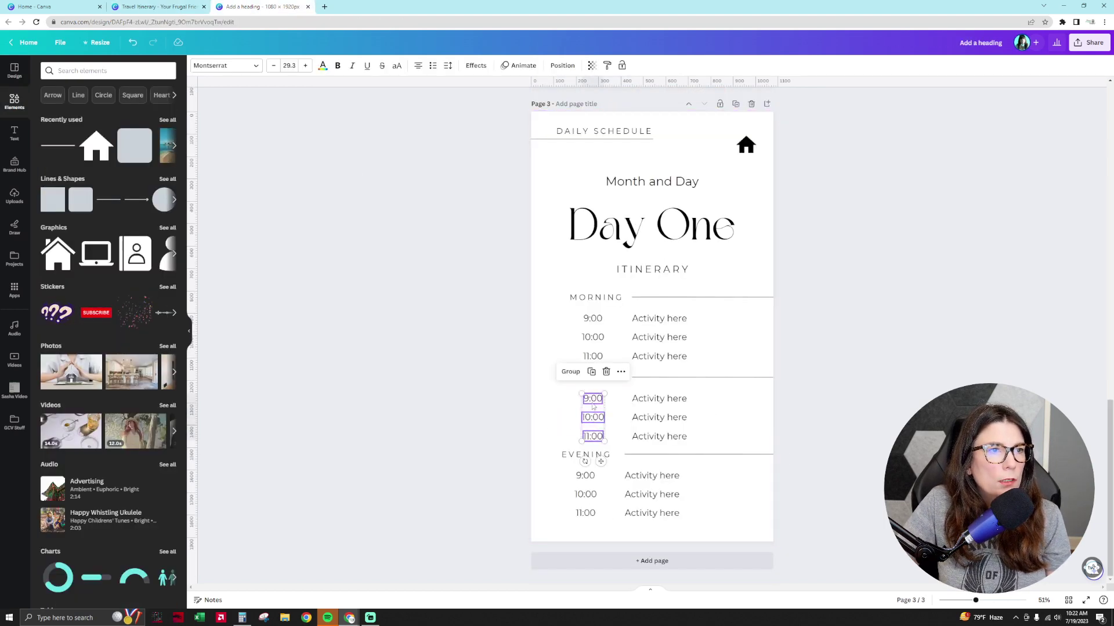
left_click_drag(590, 399, 585, 399)
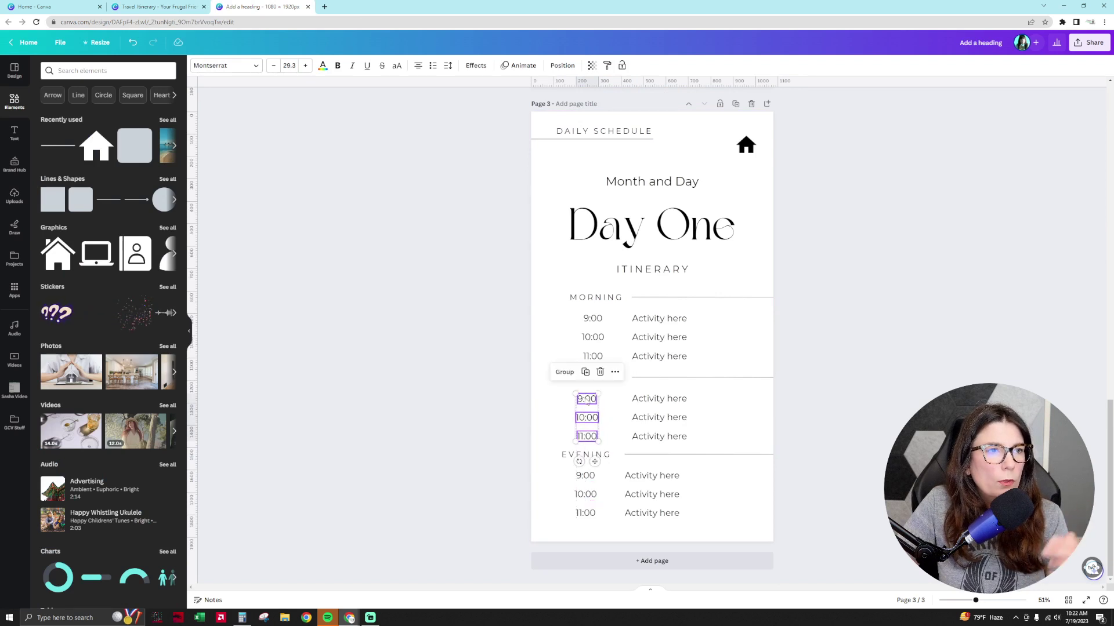
- Align the morning times and the evening 'Activity here' placeholders with the other sections
left_click_drag(569, 312, 587, 331)
left_click(897, 427)
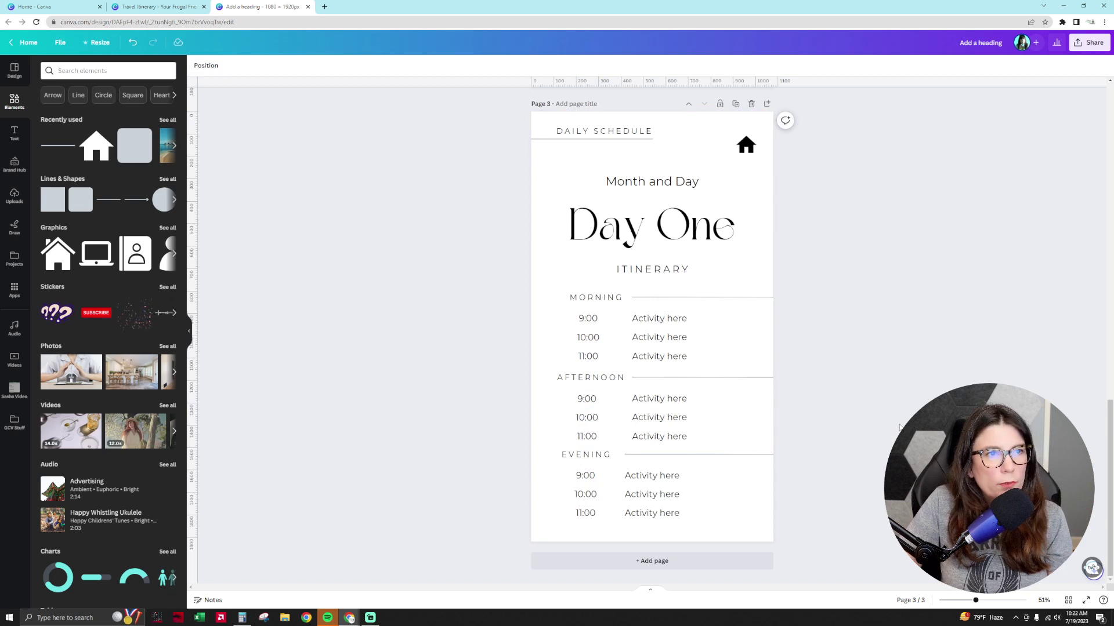
left_click_drag(755, 547, 619, 470)
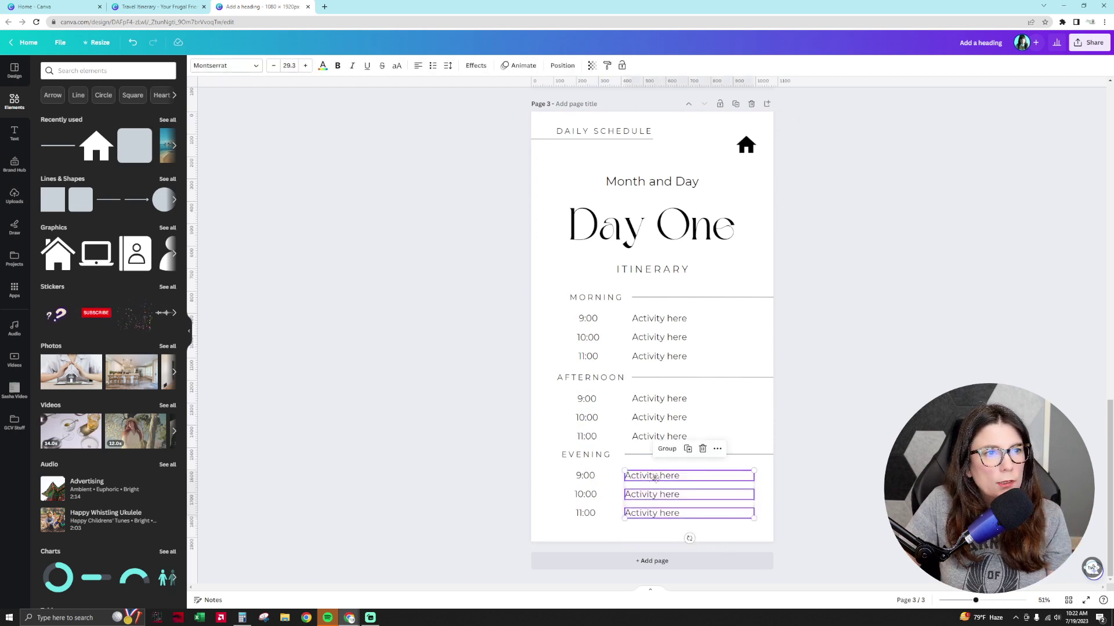
left_click(871, 492)
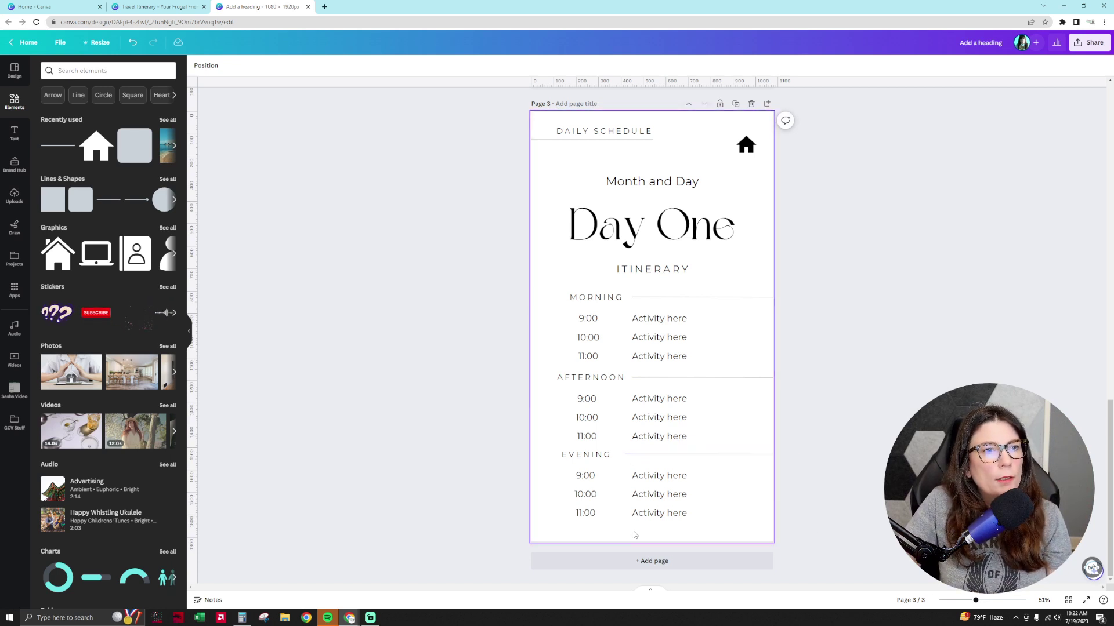
- Change the afternoon times from 9:00, 10:00, 11:00 to 12:00, 1:00 and 2:00
double_click(587, 399)
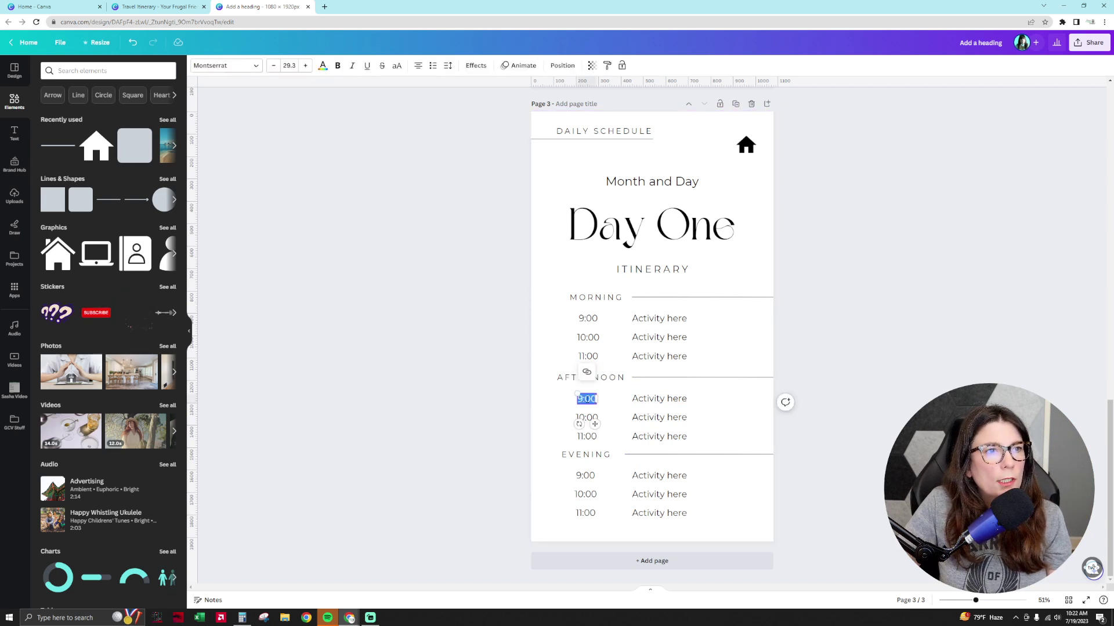
type("1")
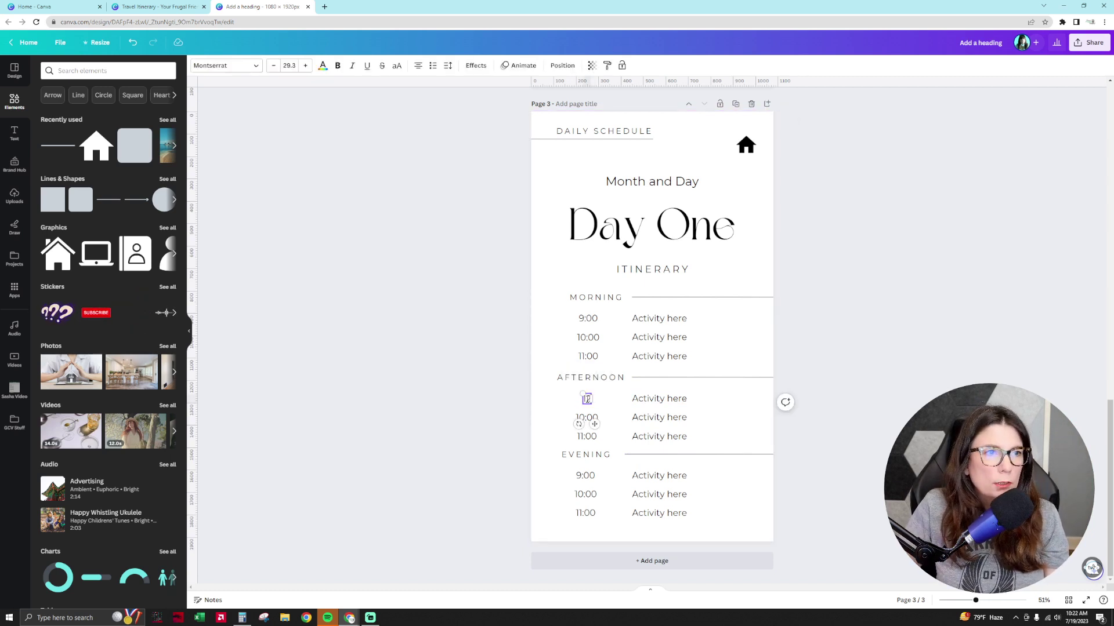
type("2:00")
left_click(587, 417)
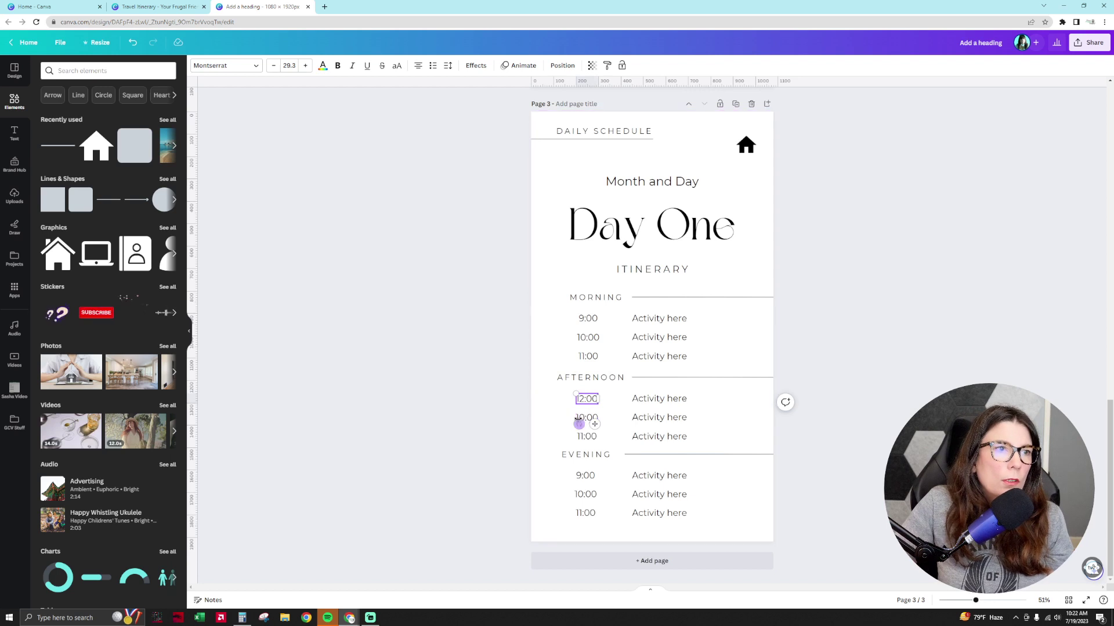
double_click(586, 418)
type("1")
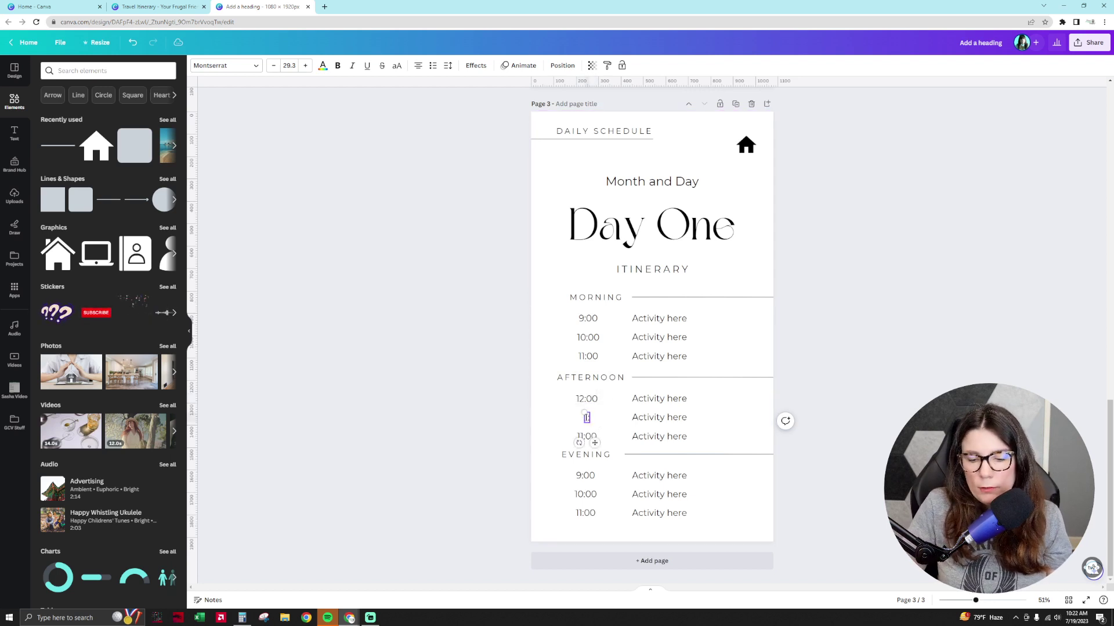
type(":00")
left_click(587, 436)
double_click(587, 436)
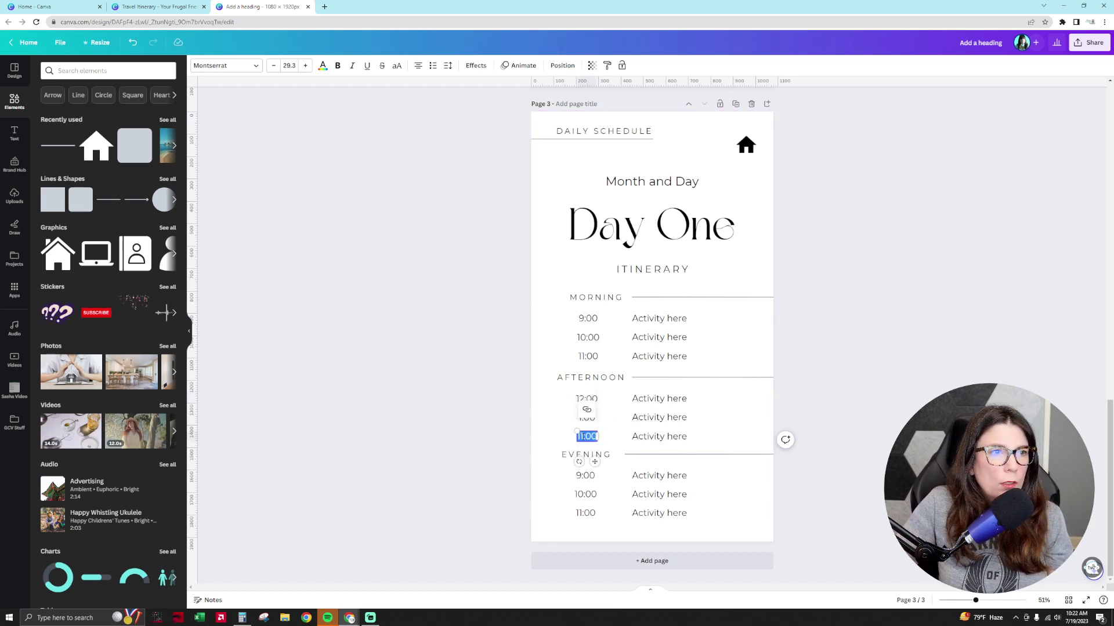
type("2")
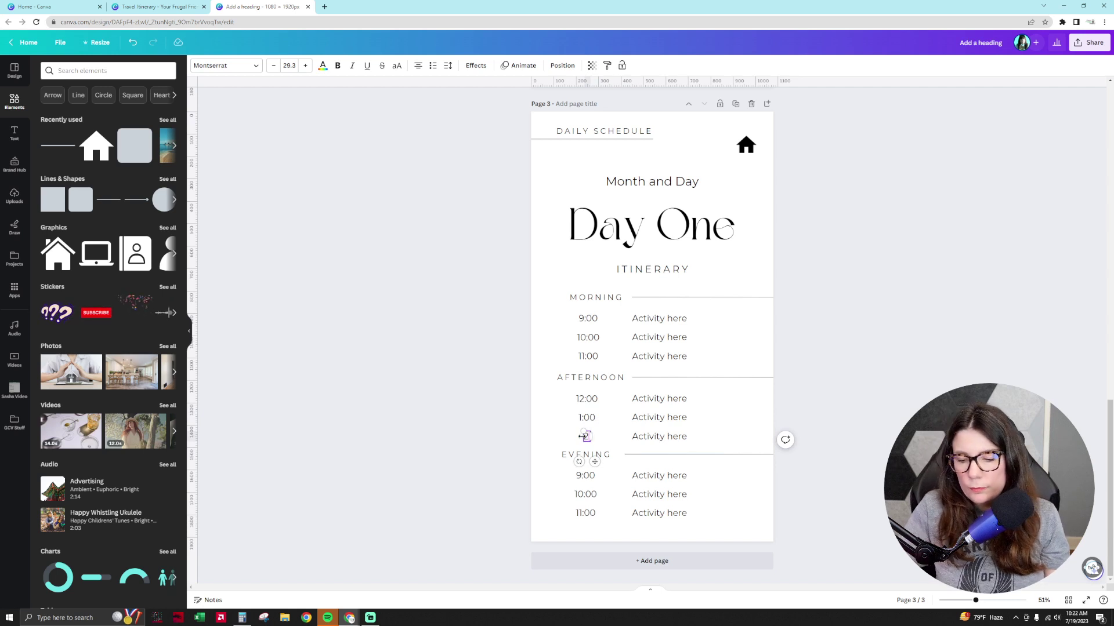
type(":00")
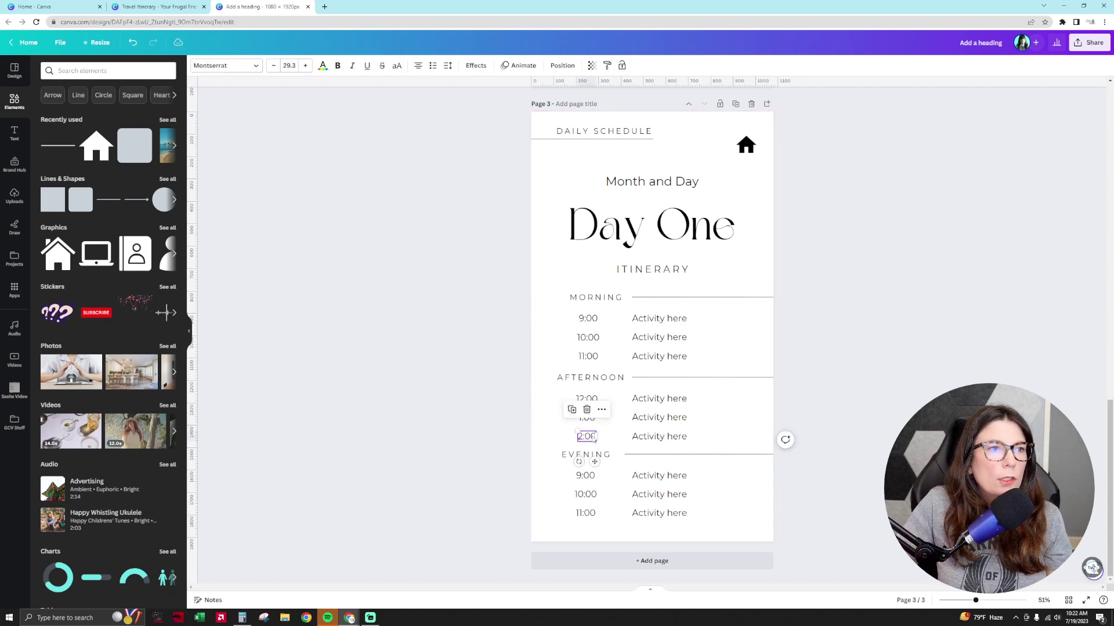
- Extend the last afternoon time slot so it reads 2:00-5:00
triple_click(592, 438)
left_click_drag(592, 438, 590, 436)
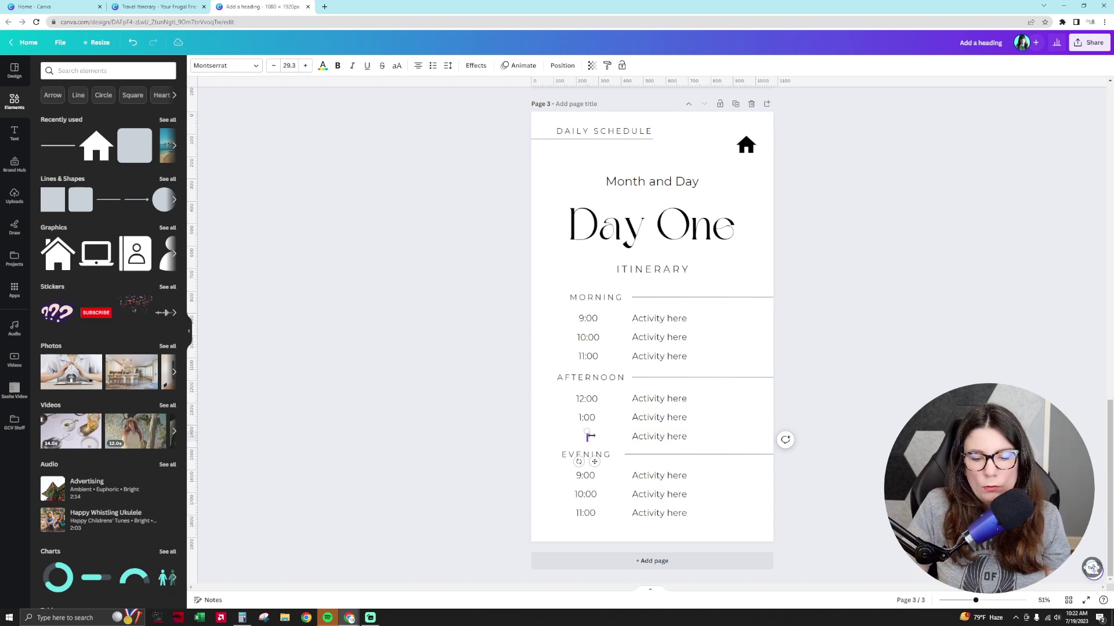
type("2:00")
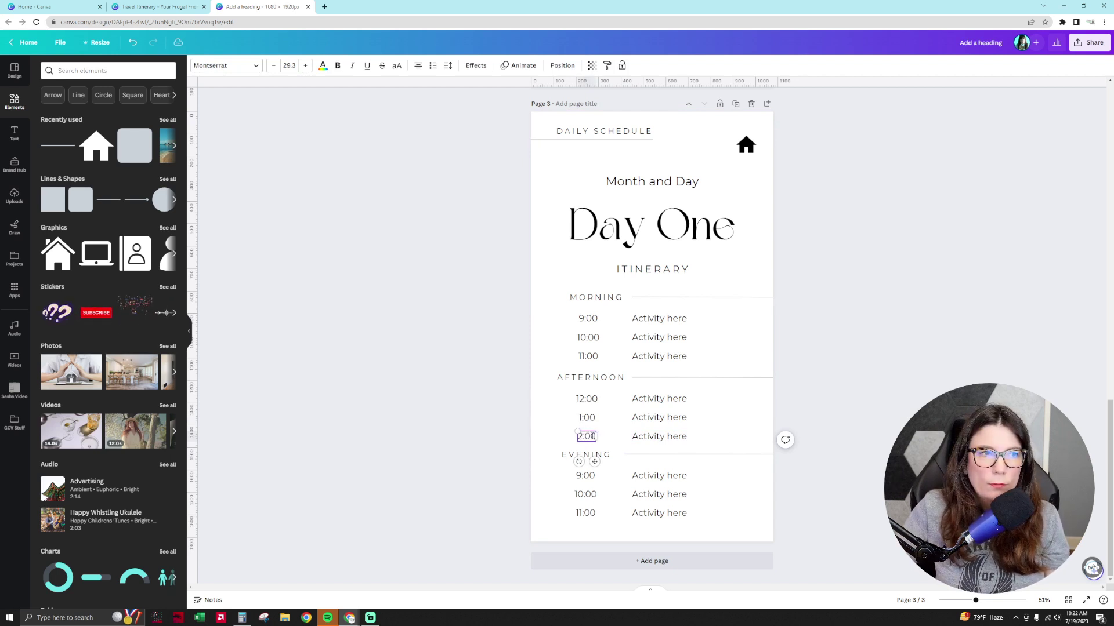
type("-5:000")
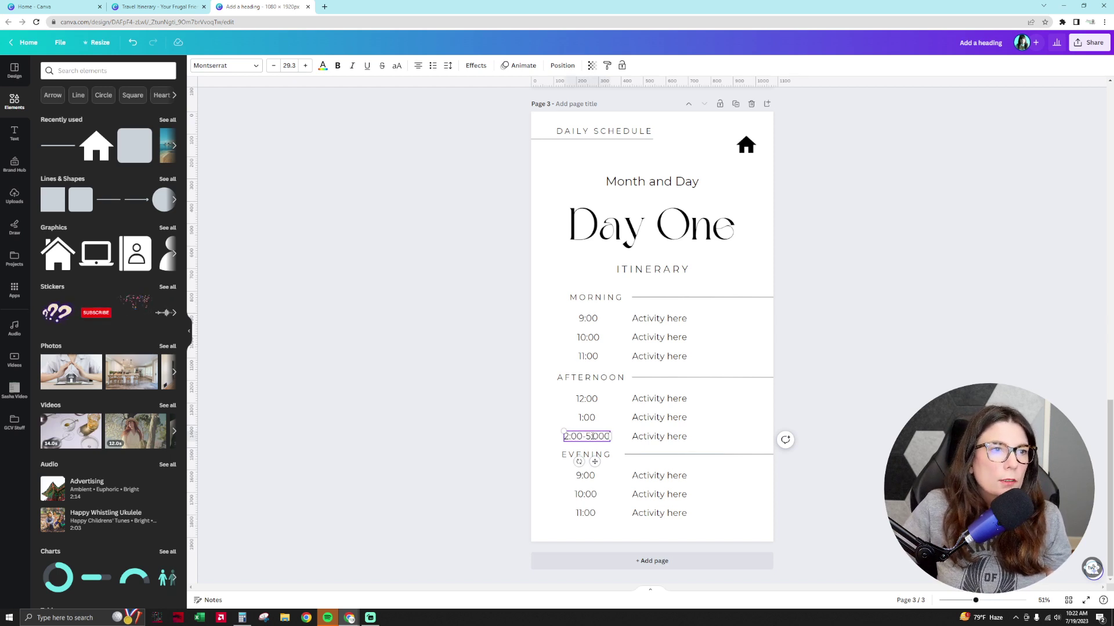
key("BackSpace")
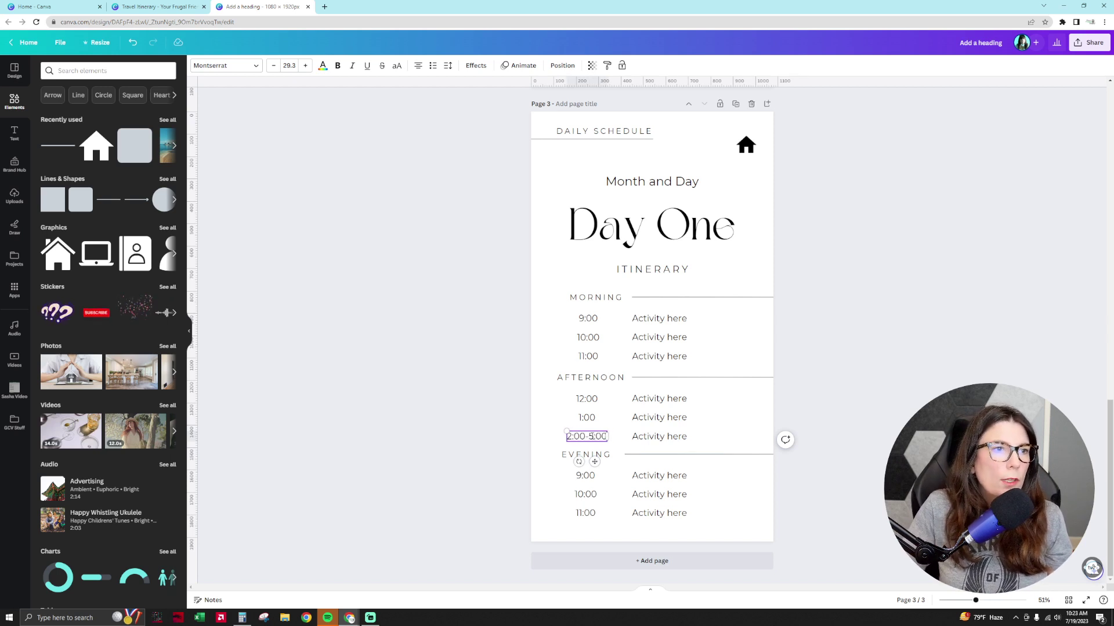
left_click(967, 382)
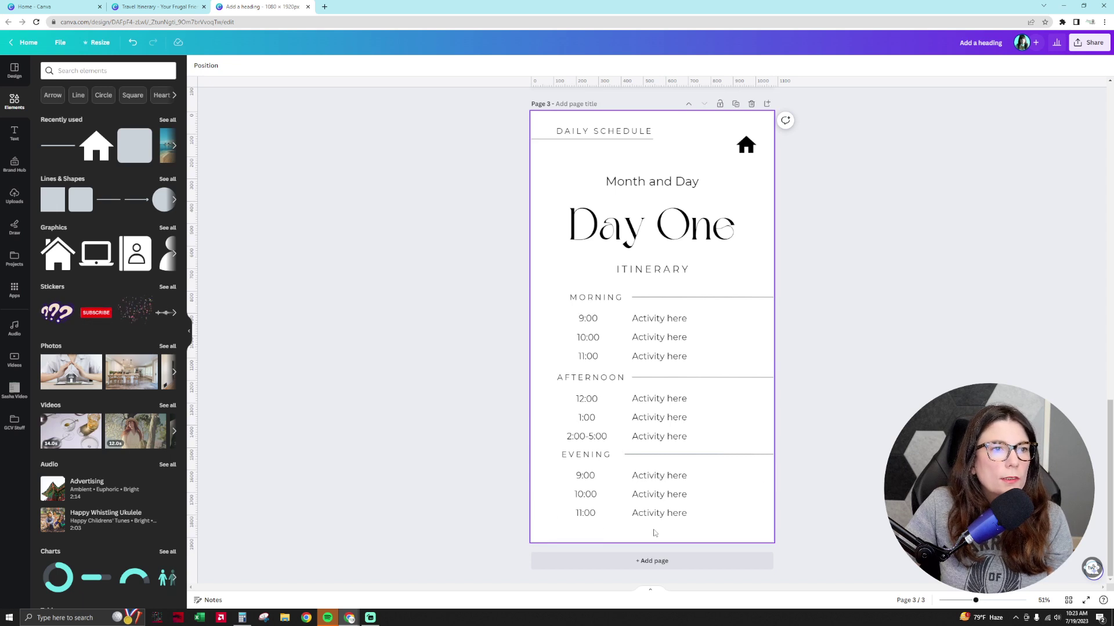
- Move the schedule group and ITINERARY heading up, and the EVENING section slightly down
left_click_drag(852, 541, 589, 288)
left_click(713, 274)
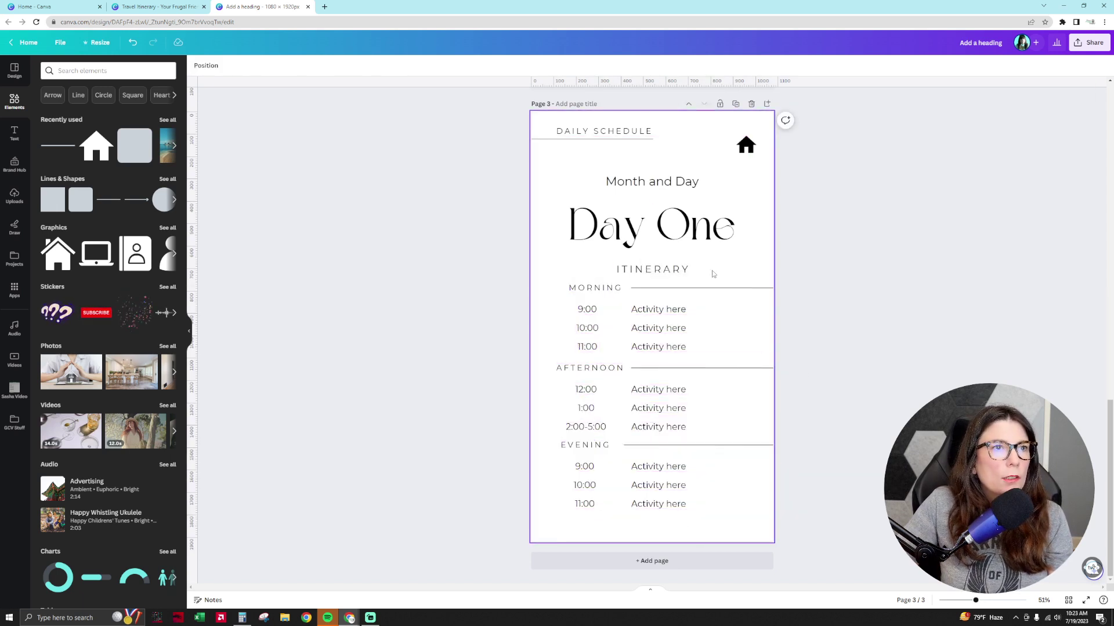
left_click_drag(714, 274, 715, 270)
left_click(877, 291)
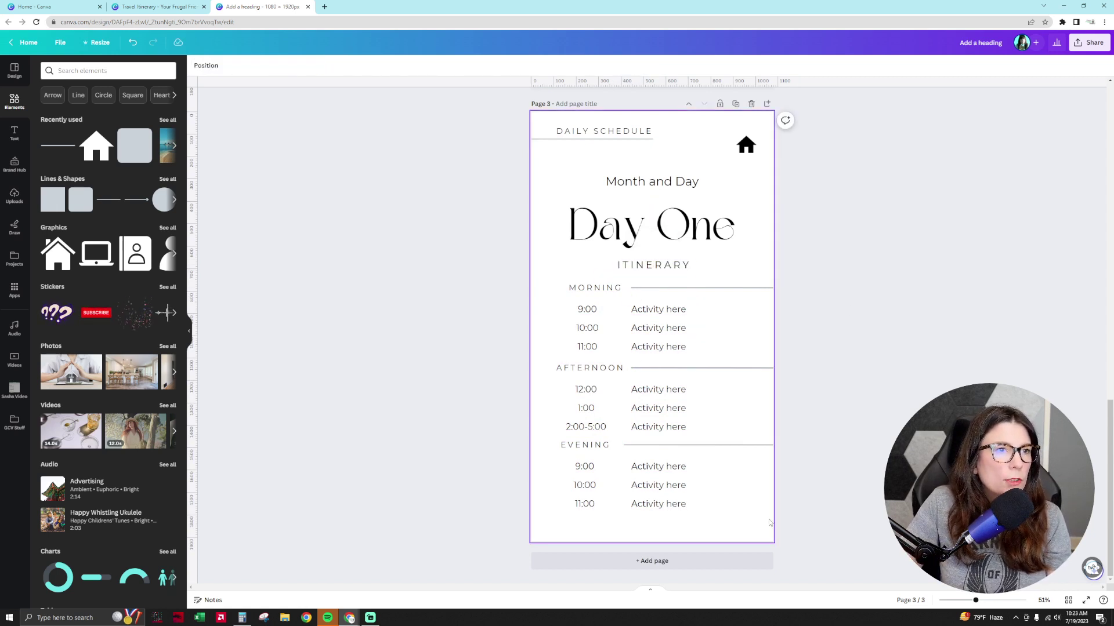
left_click_drag(771, 521, 574, 449)
key("Escape")
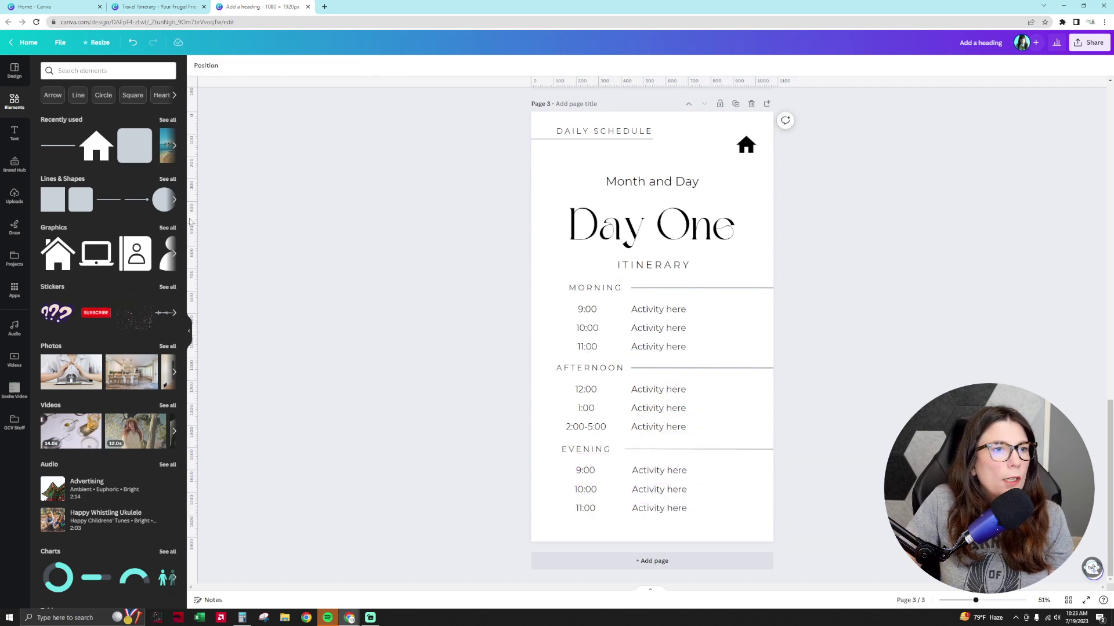
- Search Elements for 'frame', compare with the reference design, then clear the search
left_click(69, 70)
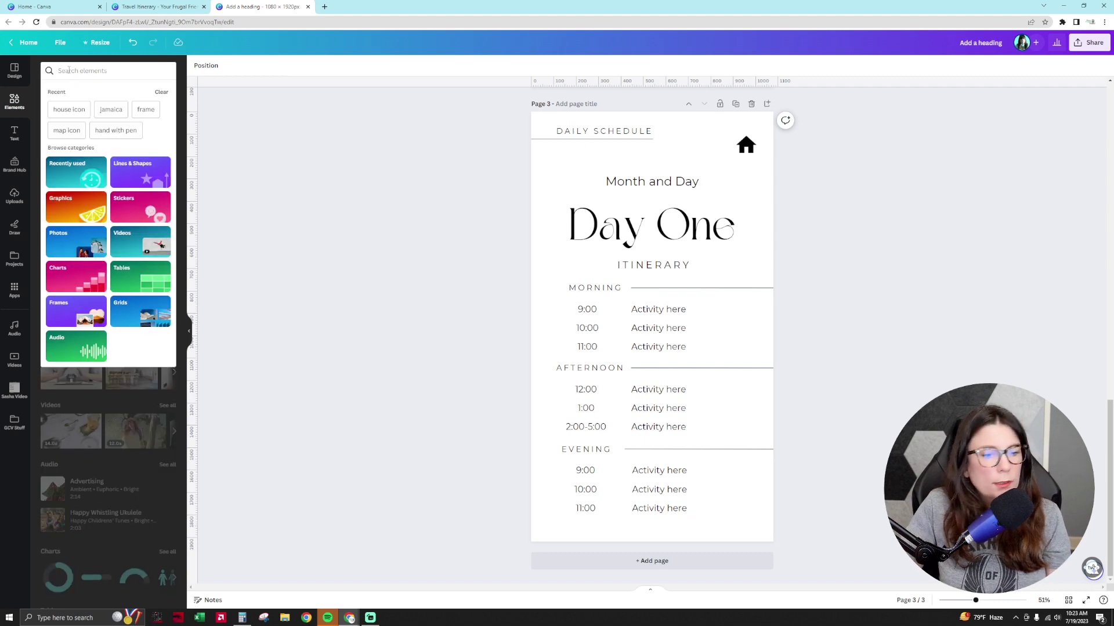
type("frame")
key("Return")
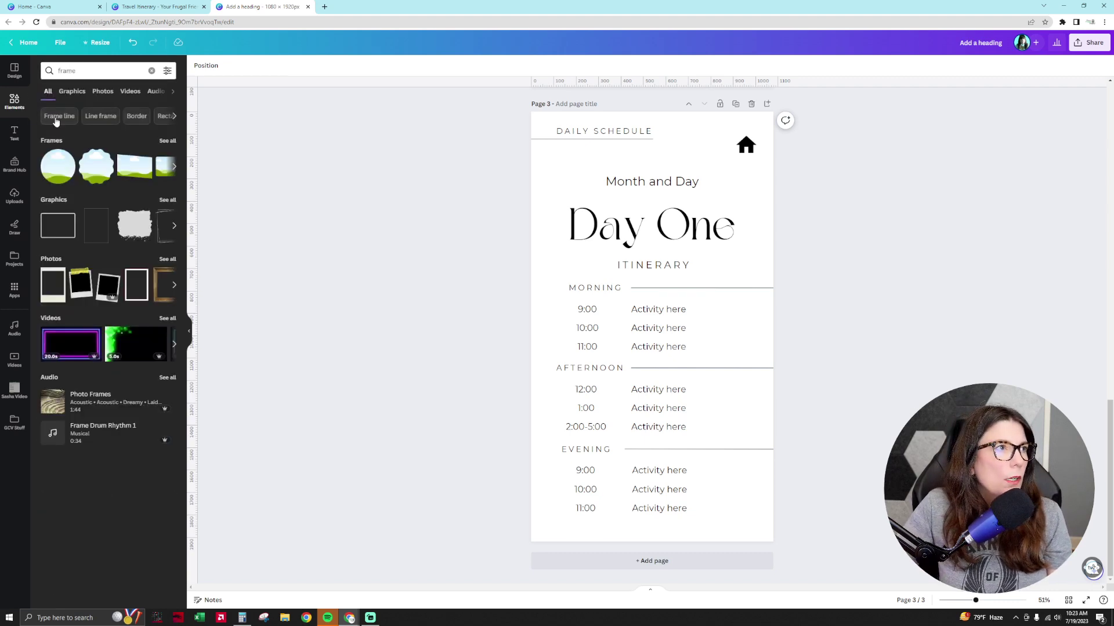
double_click(68, 70)
left_click(169, 5)
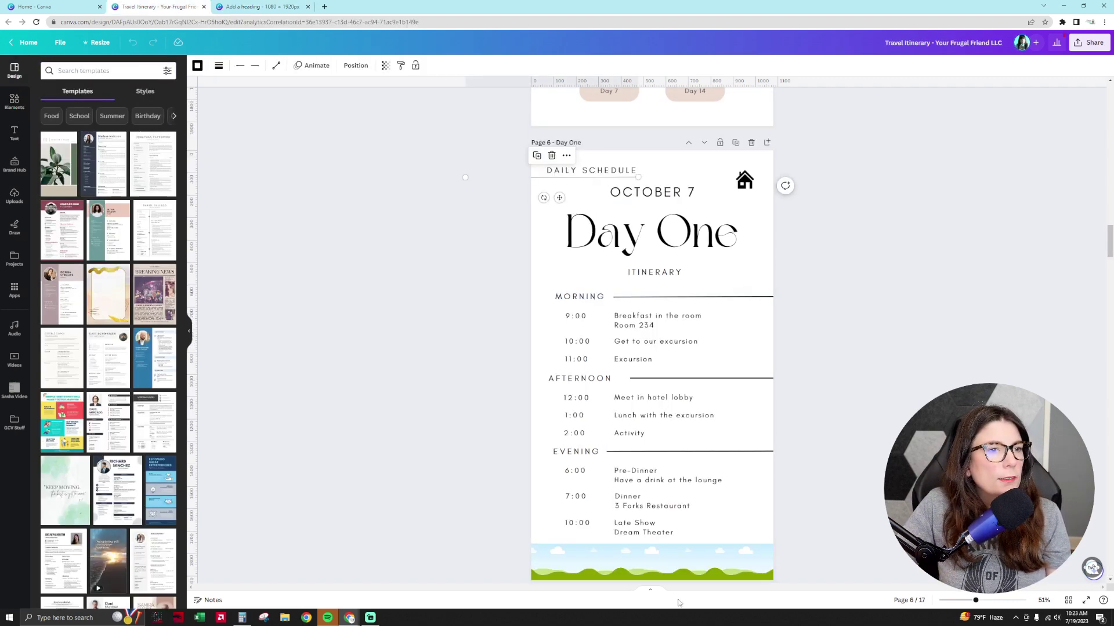
left_click(227, 5)
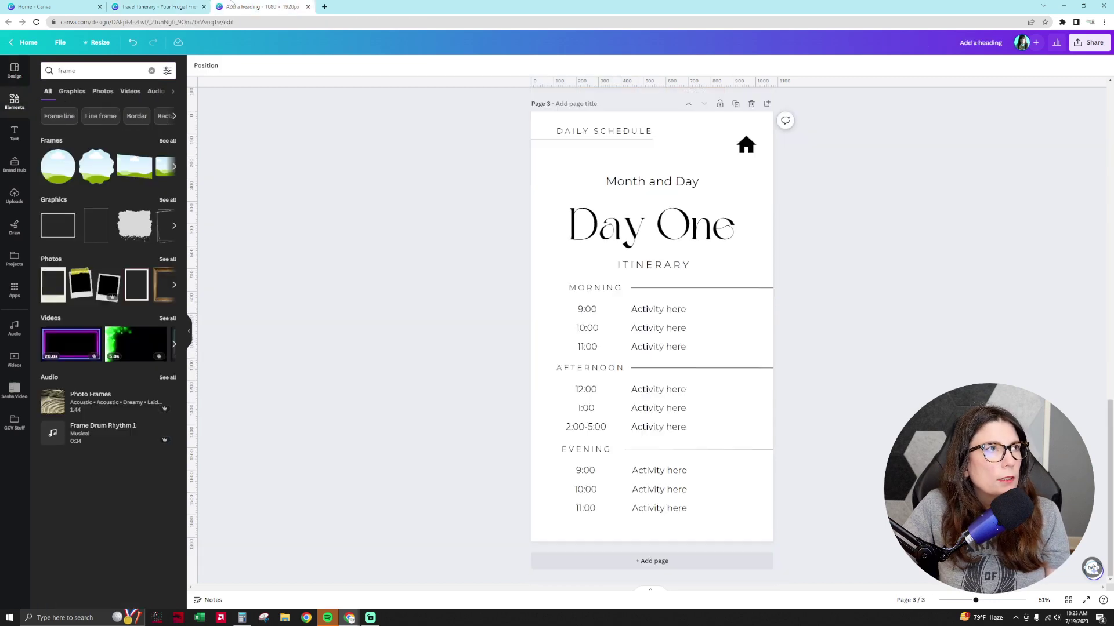
left_click(91, 68)
left_click(276, 133)
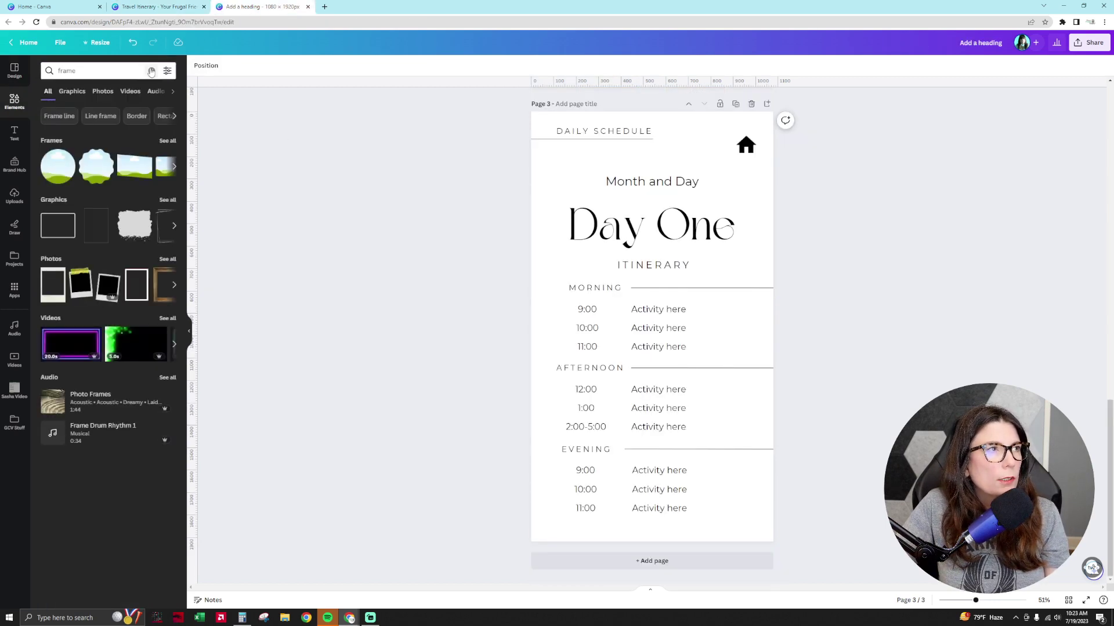
left_click(151, 70)
scroll(139, 265, "down", 6)
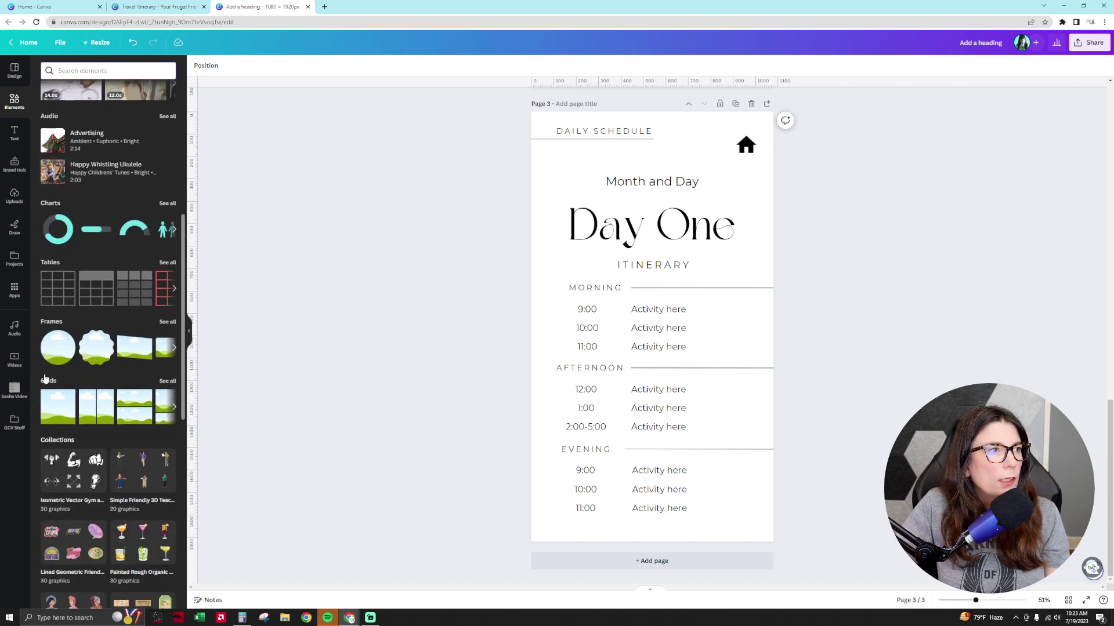
- Add a sky-and-grass landscape grid and shrink it to a thin strip along the bottom
left_click(167, 381)
left_click(73, 114)
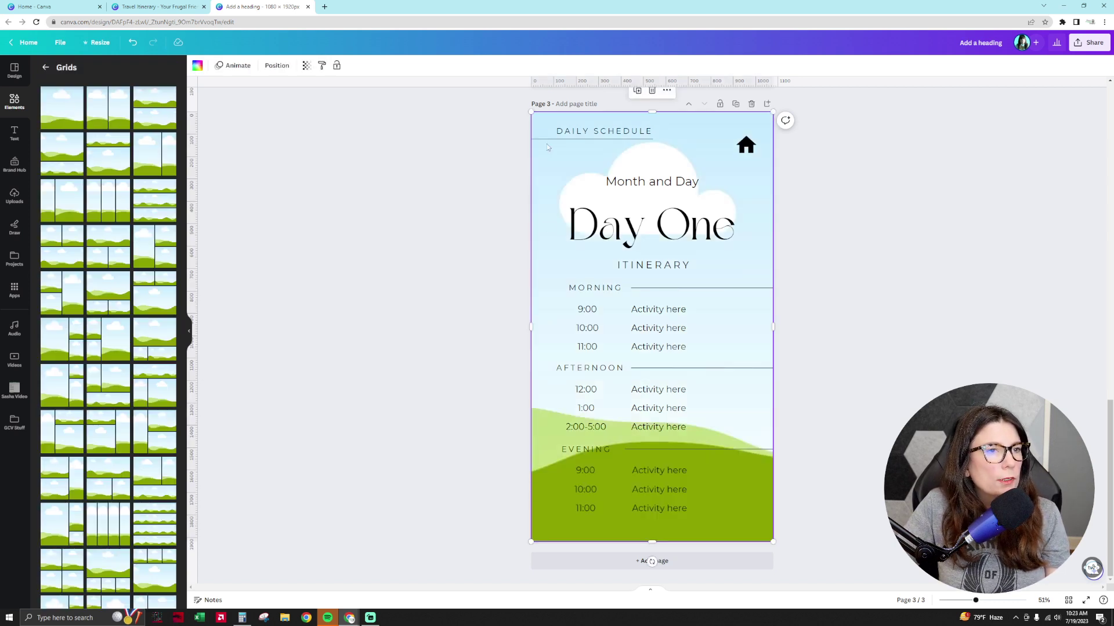
left_click_drag(652, 112, 616, 513)
left_click(854, 533)
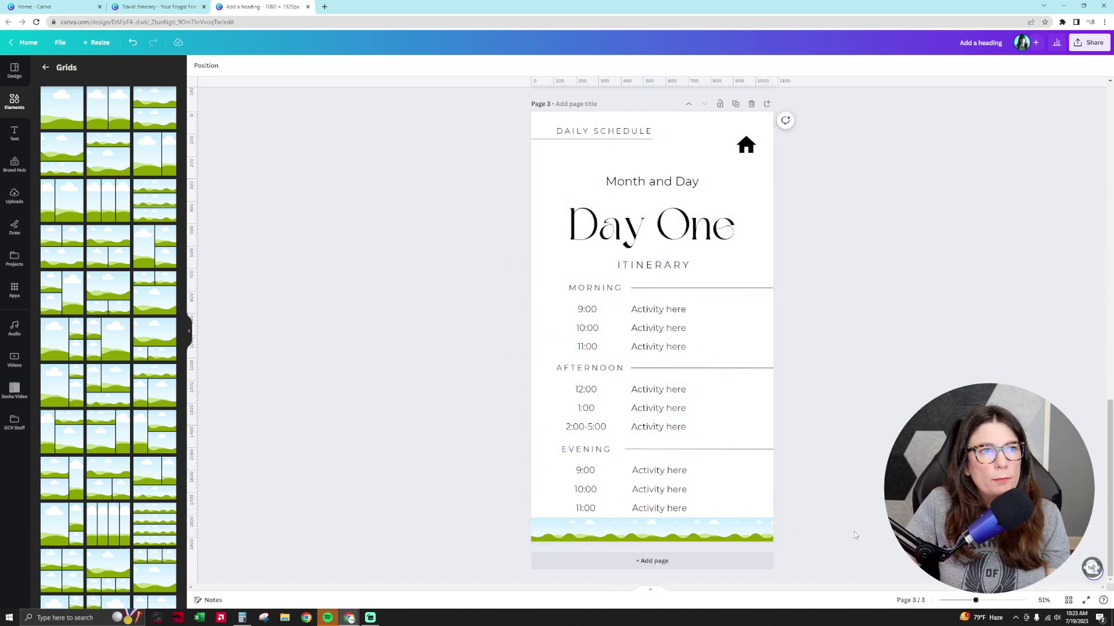
- Fine-tune the schedule, itinerary text and Month/Day positions above the strip, raising the strip slightly
left_click_drag(846, 217, 488, 515)
left_click_drag(704, 226, 704, 216)
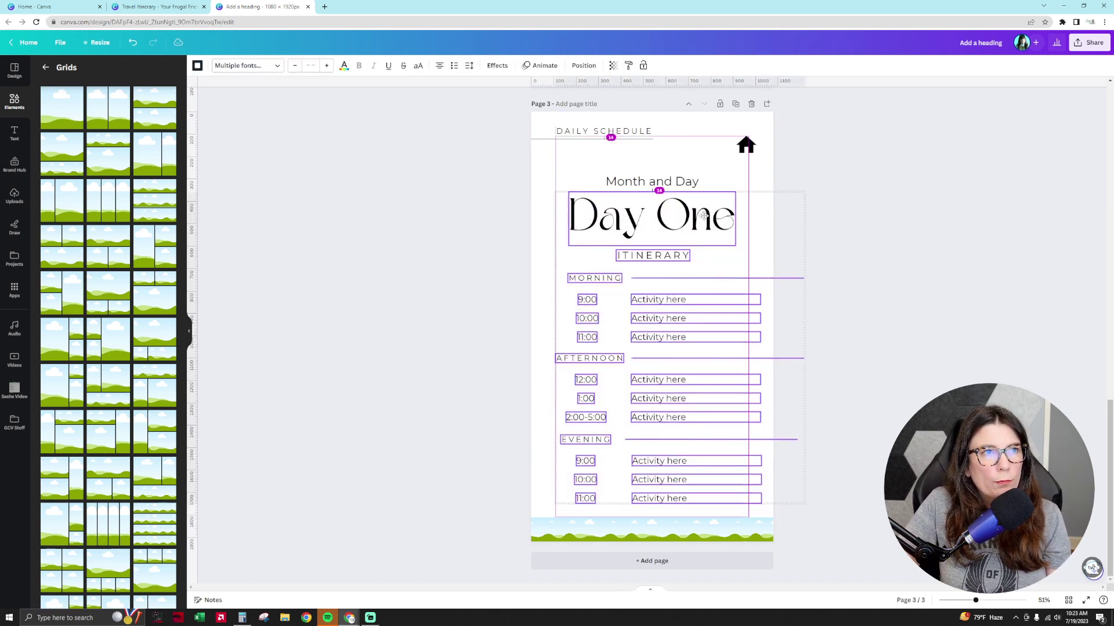
left_click_drag(652, 181, 652, 176)
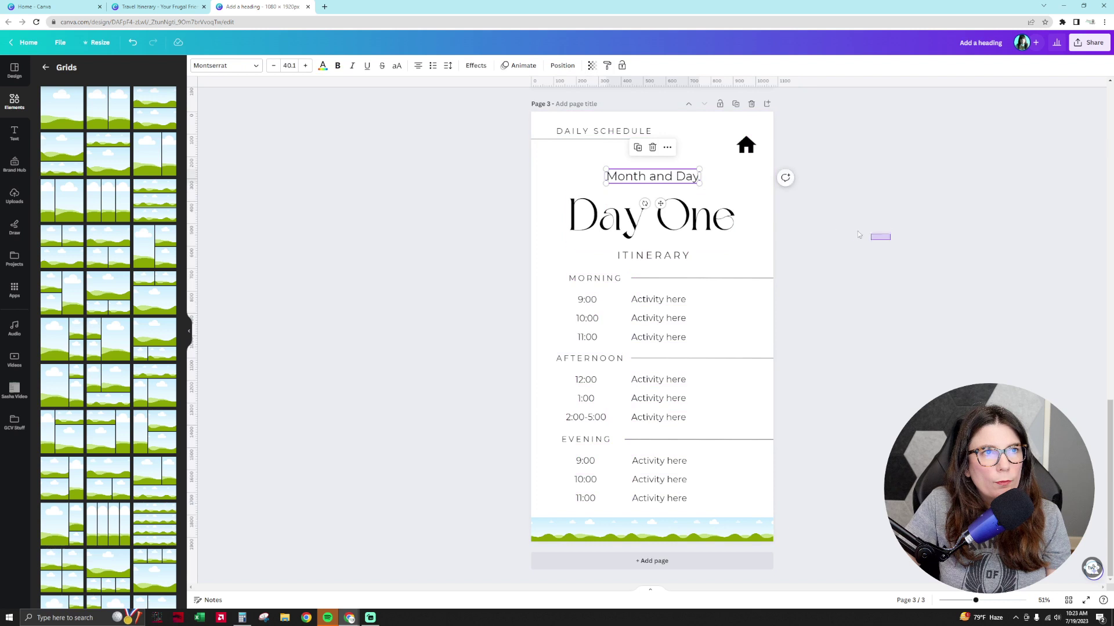
left_click_drag(859, 234, 494, 511)
left_click_drag(669, 225, 669, 224)
key("Escape")
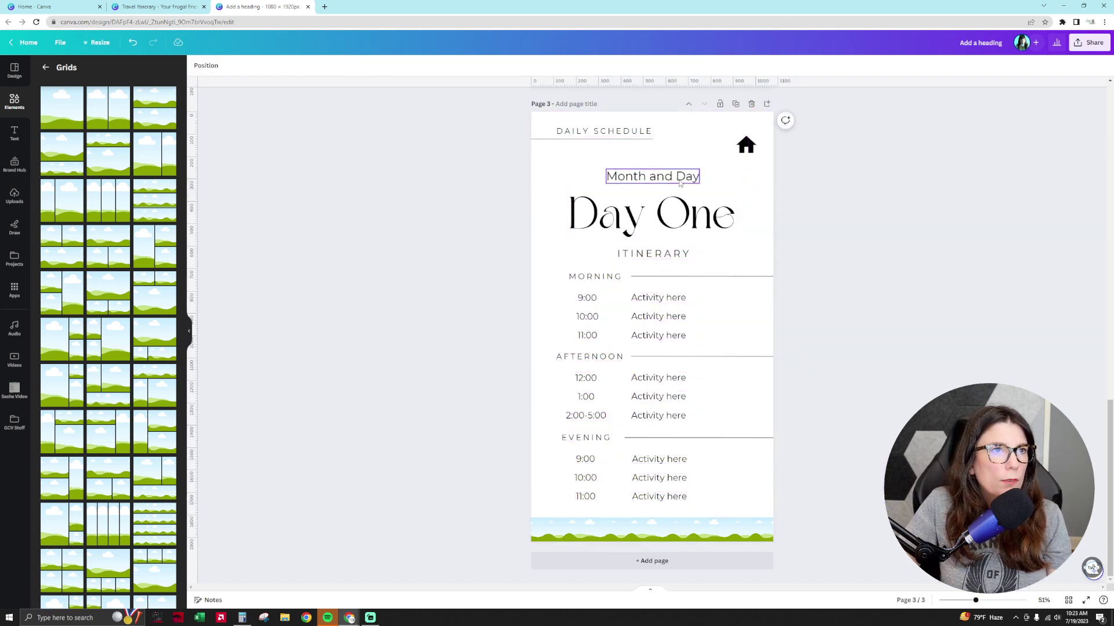
left_click_drag(680, 183, 680, 186)
key("Escape")
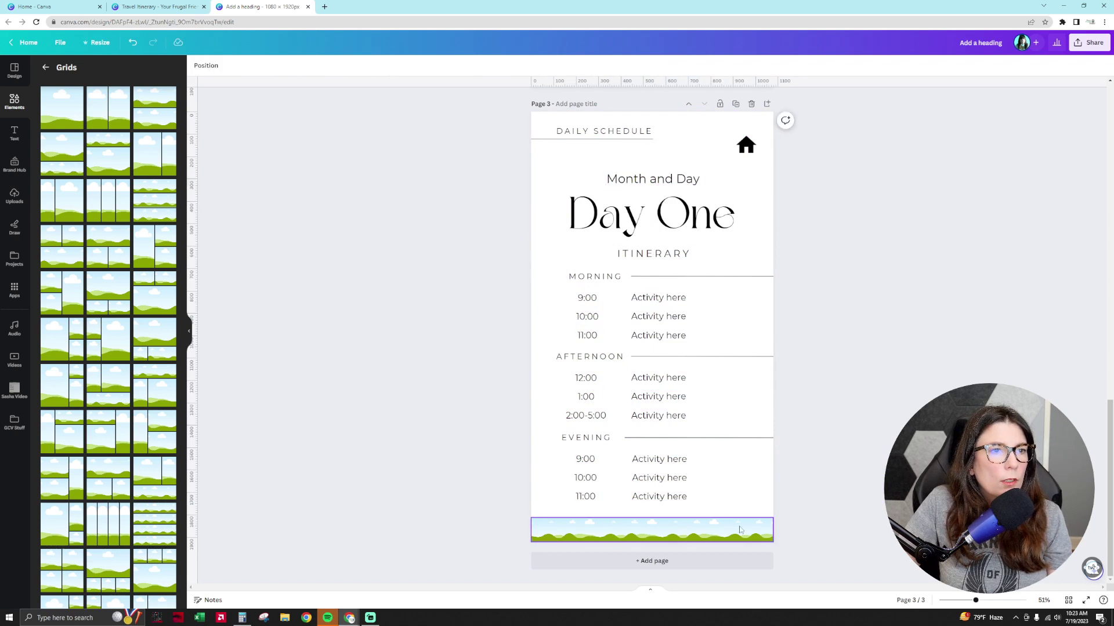
left_click_drag(739, 529, 739, 525)
key("Escape")
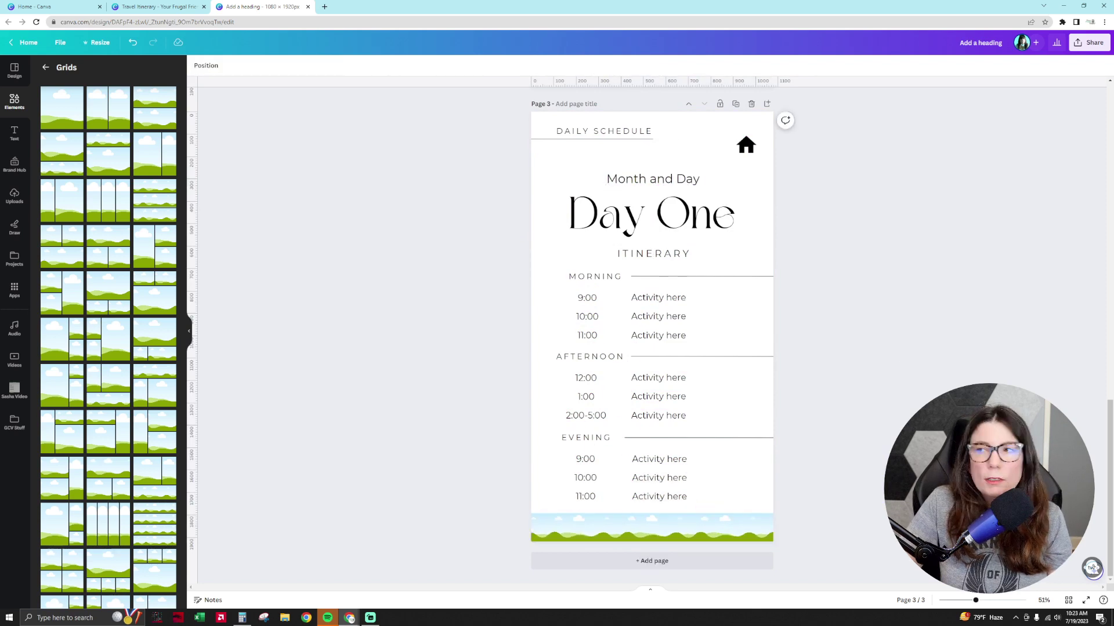
- Make four copies of the Day One page for seven pages total, then scroll through to check them
left_click(737, 104)
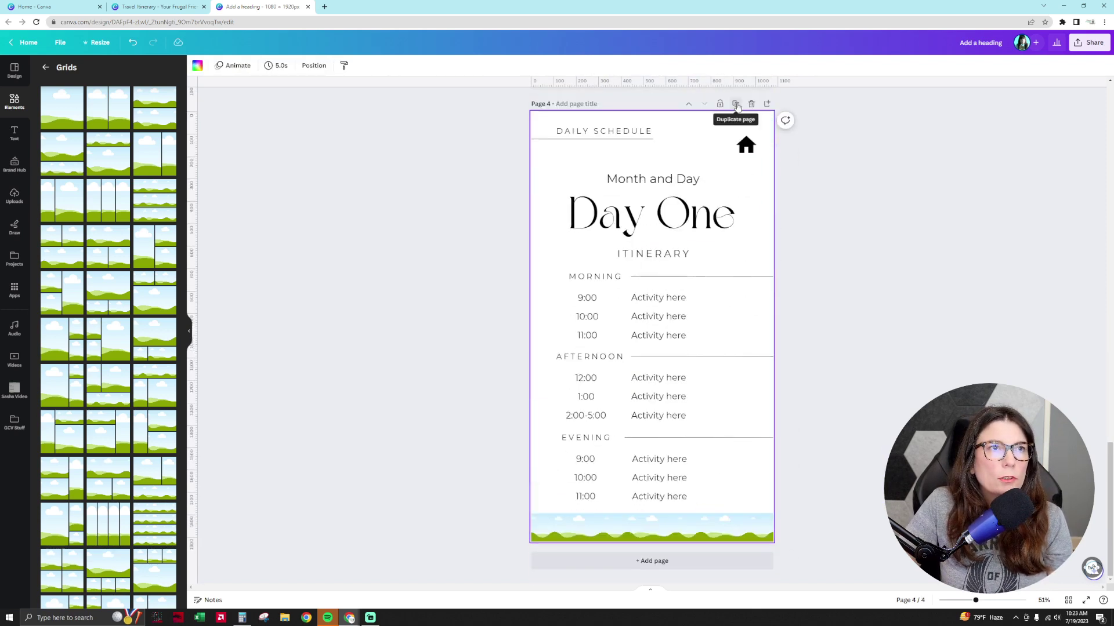
left_click(736, 104)
left_click(736, 104)
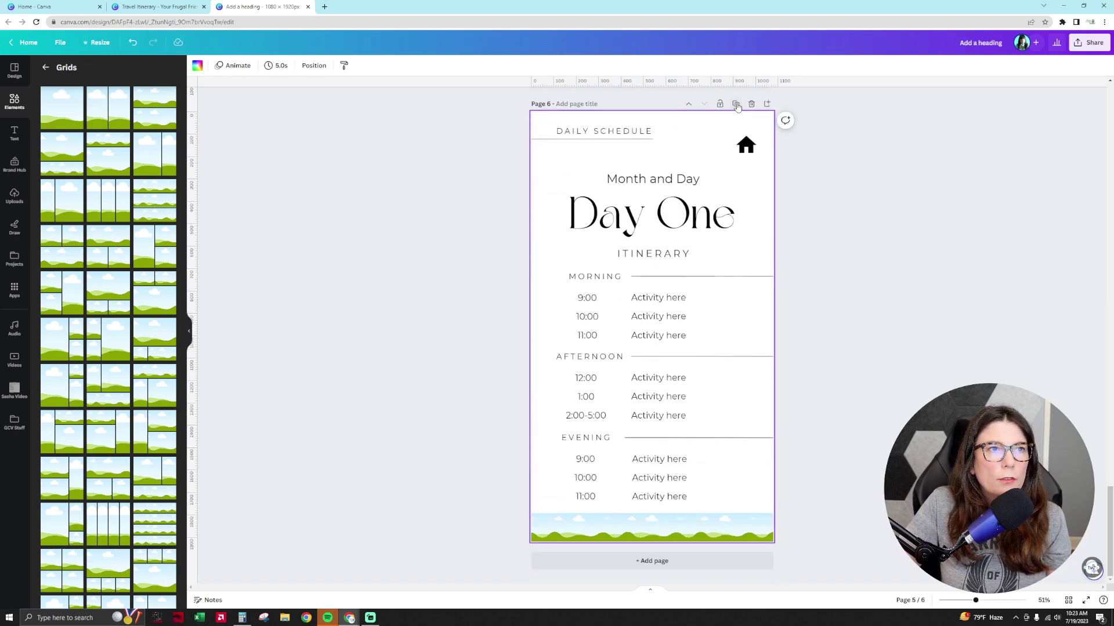
left_click(736, 104)
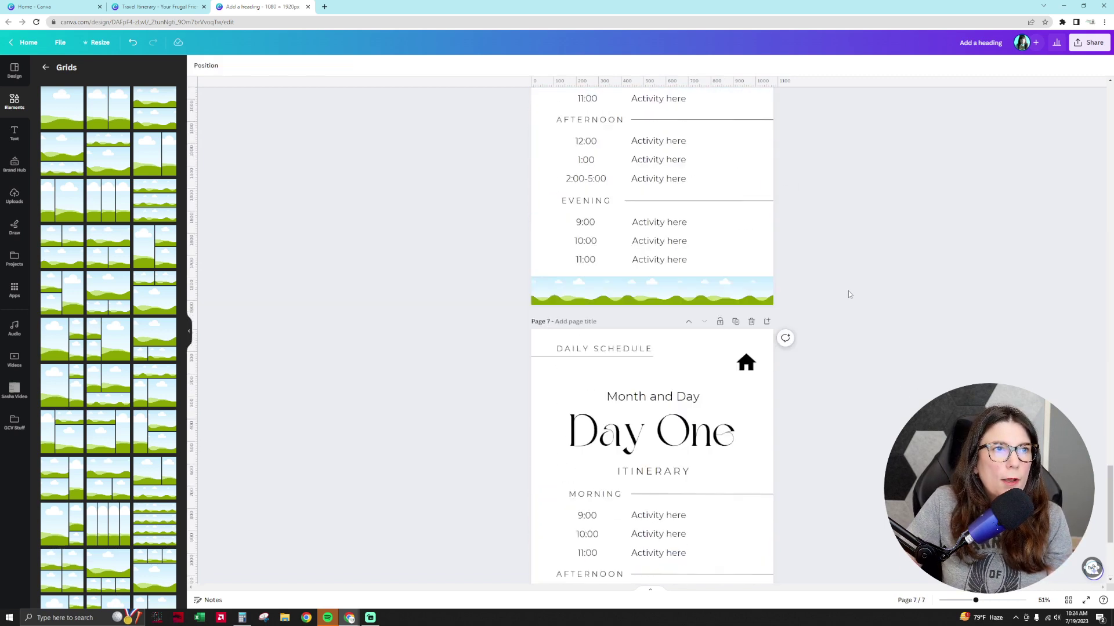
scroll(848, 291, "up", 20)
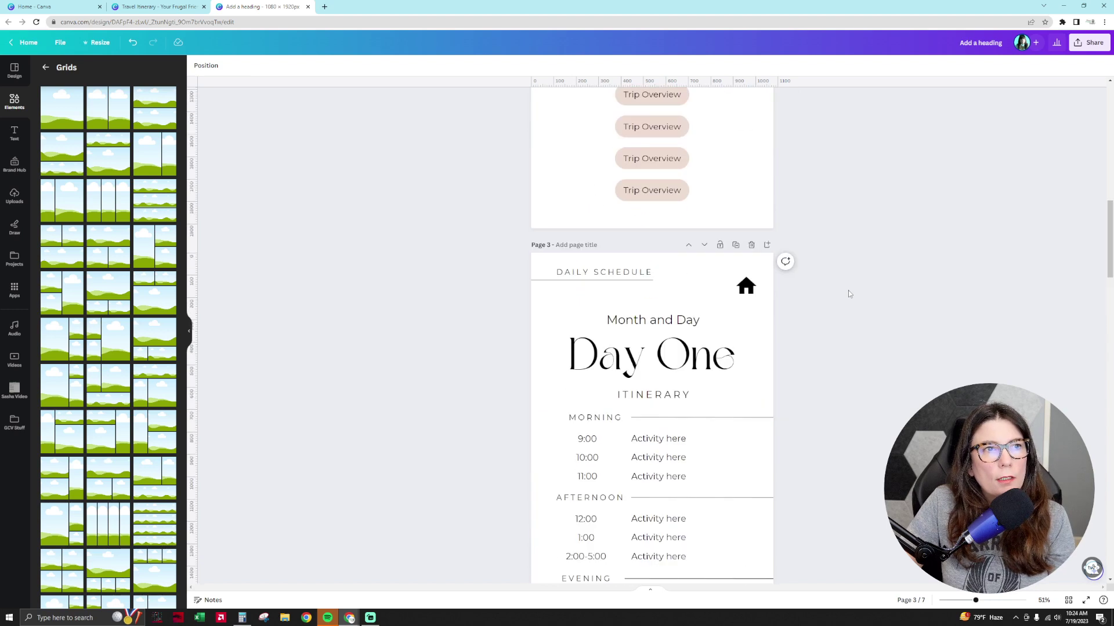
scroll(848, 290, "up", 6)
scroll(848, 290, "down", 8)
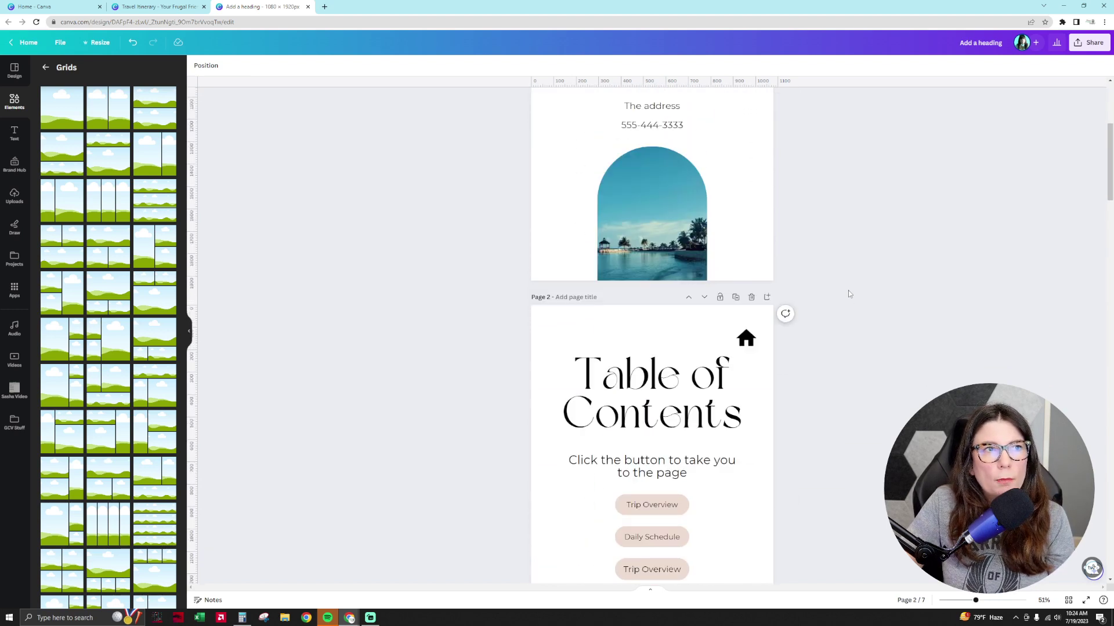
scroll(849, 294, "down", 20)
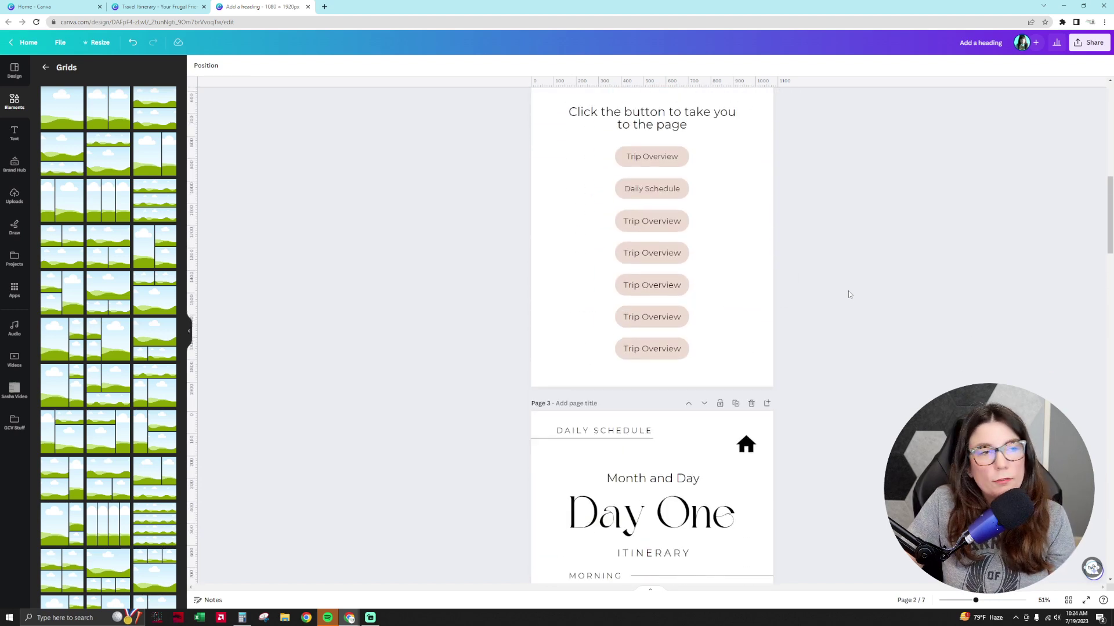
scroll(820, 353, "down", 15)
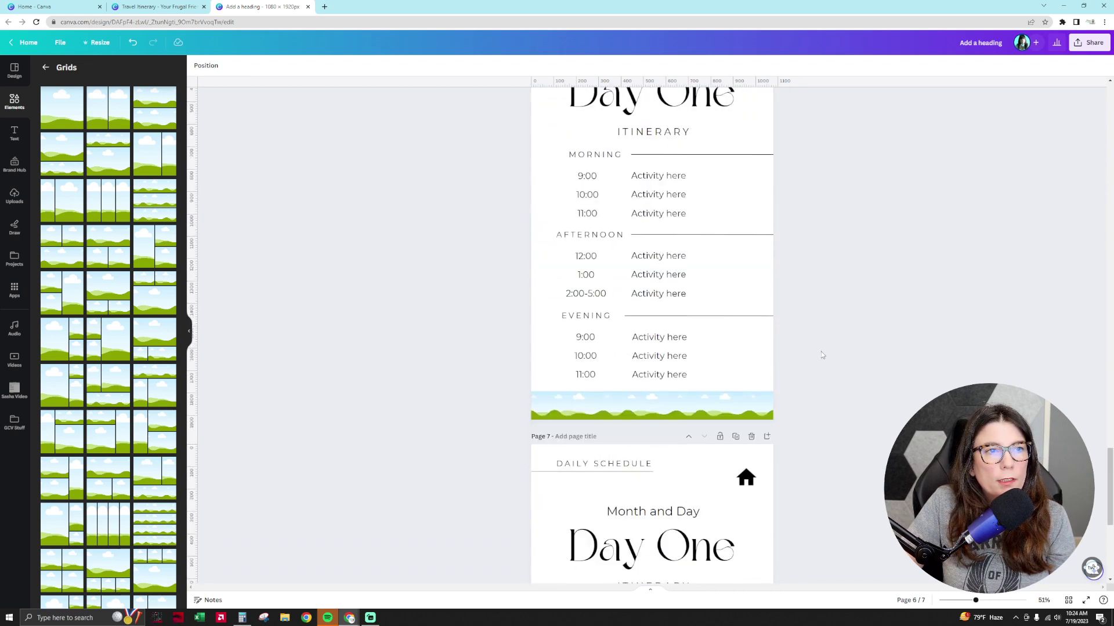